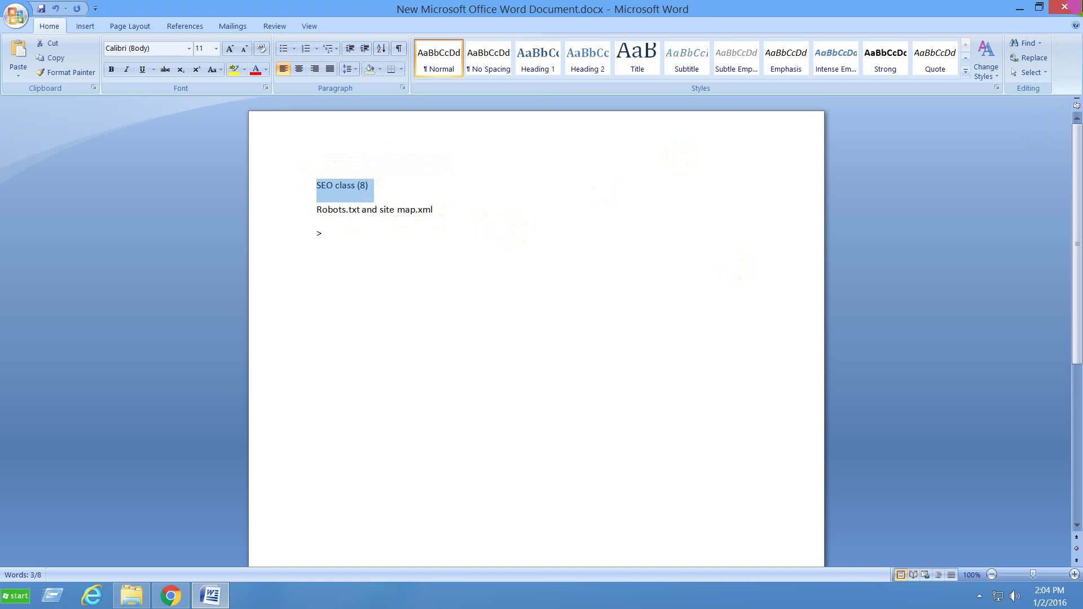
Save and close the Word document, and rename its desktop file as SEO class (8).docx
left_click(1064, 6)
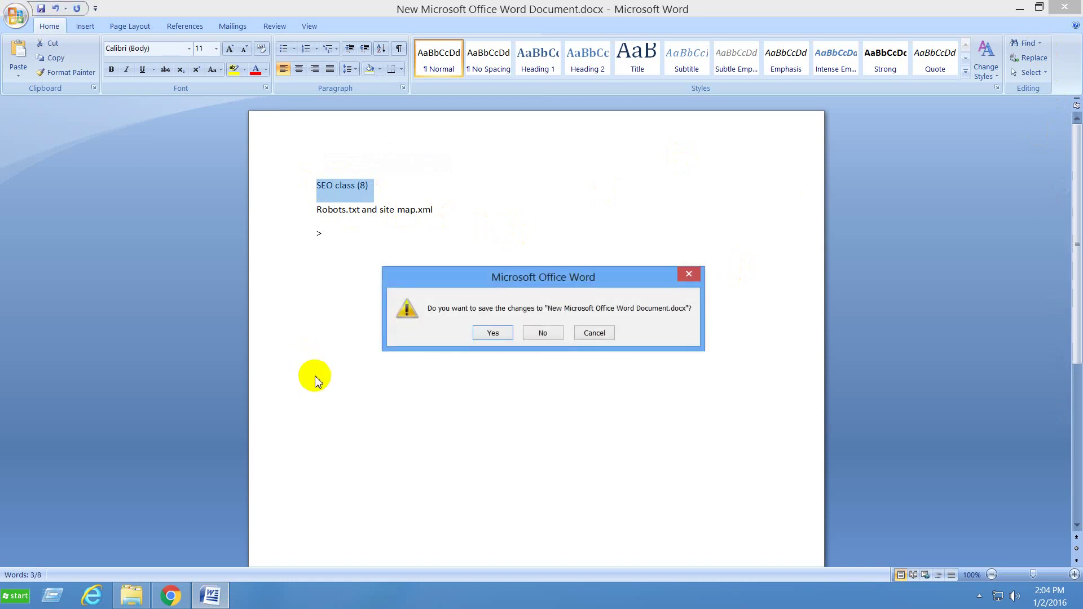
left_click(507, 331)
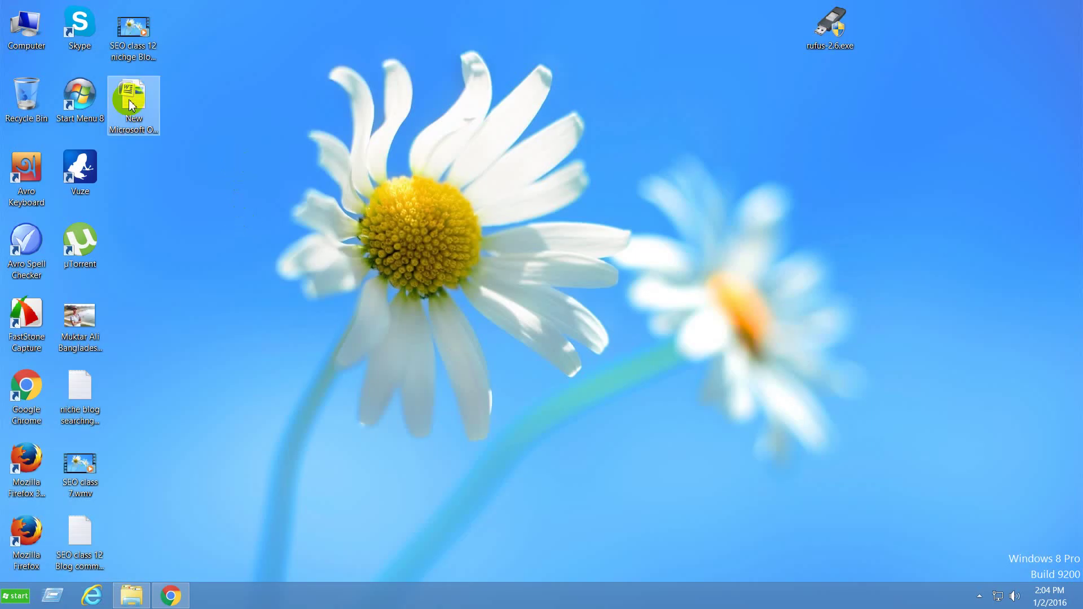
left_click(129, 102)
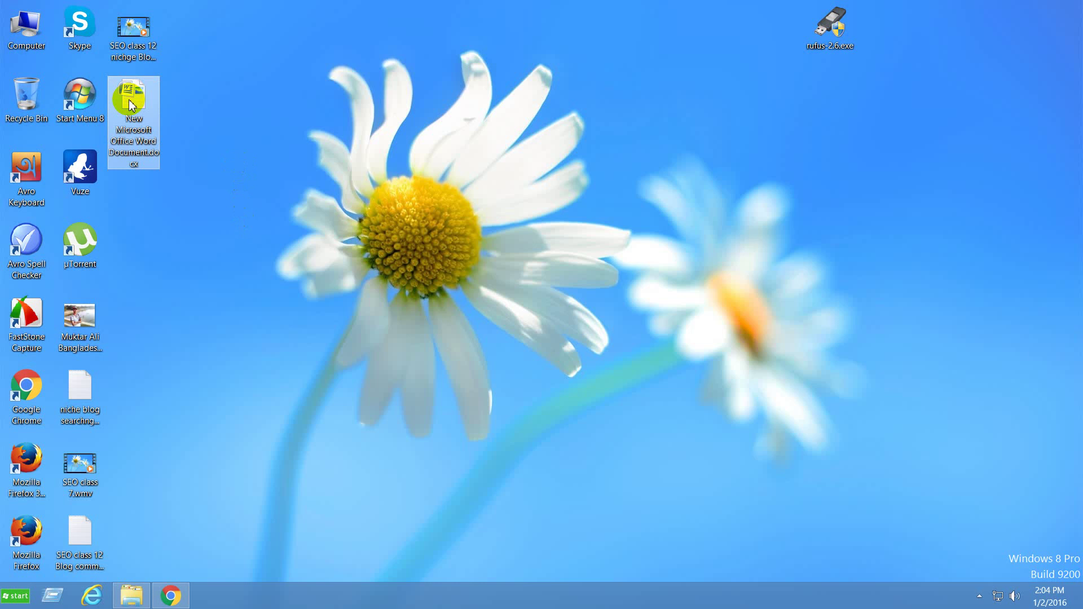
left_click(129, 102)
type("SEO class (8).docx")
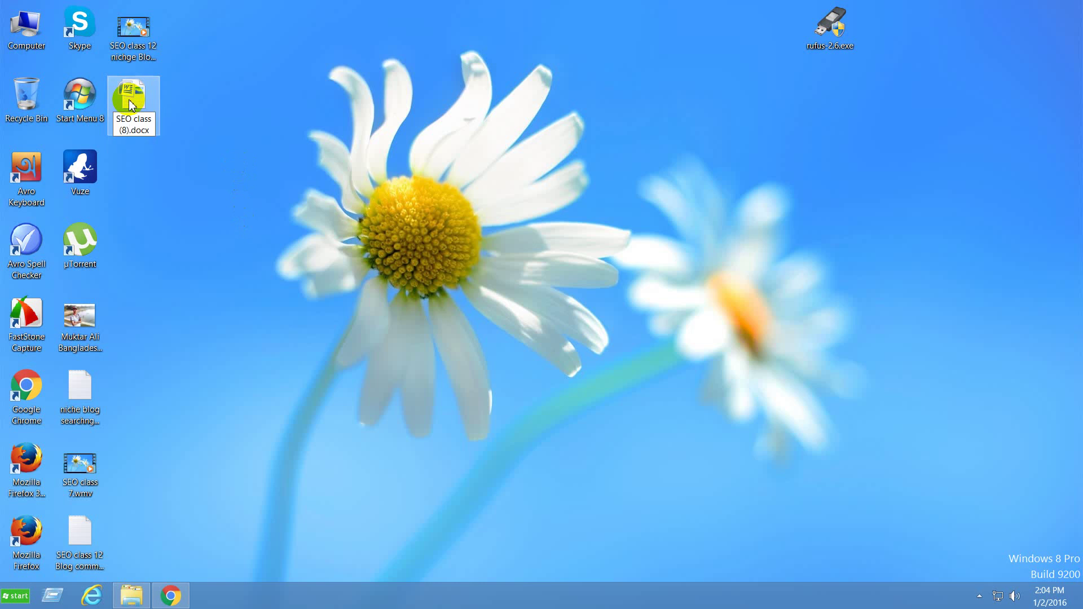
key("Return")
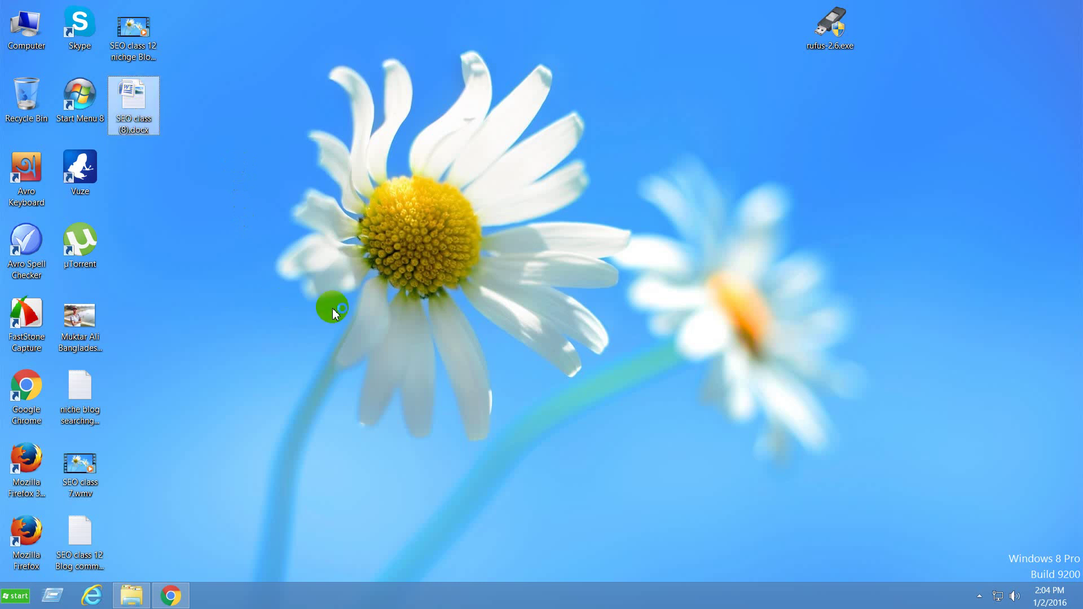
Reopen SEO class (8).docx and make the line "Robots.txt and site map.xml" bold
key("Return")
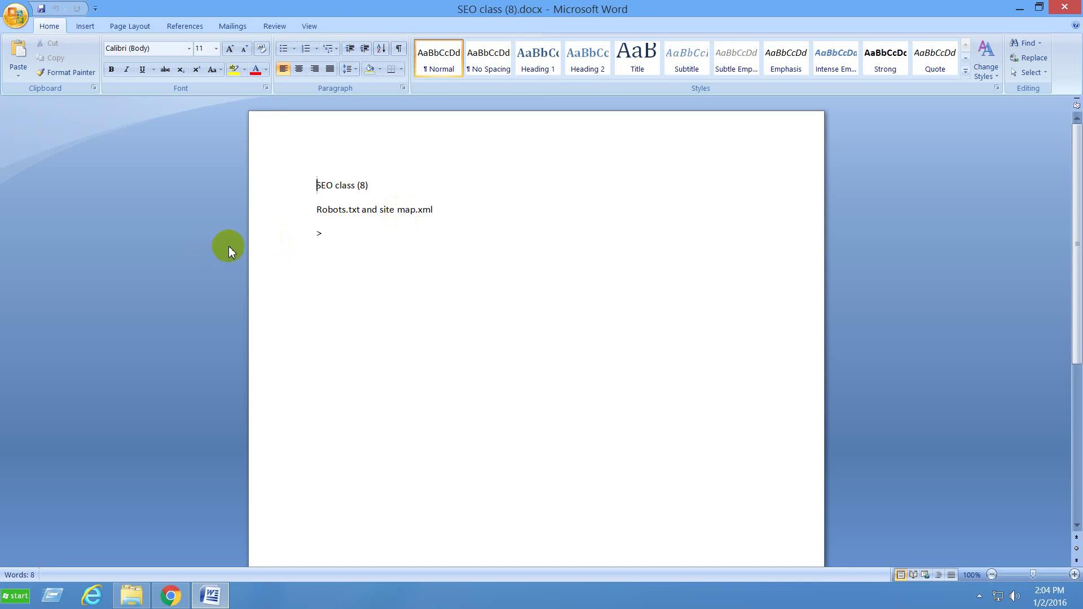
left_click(338, 235)
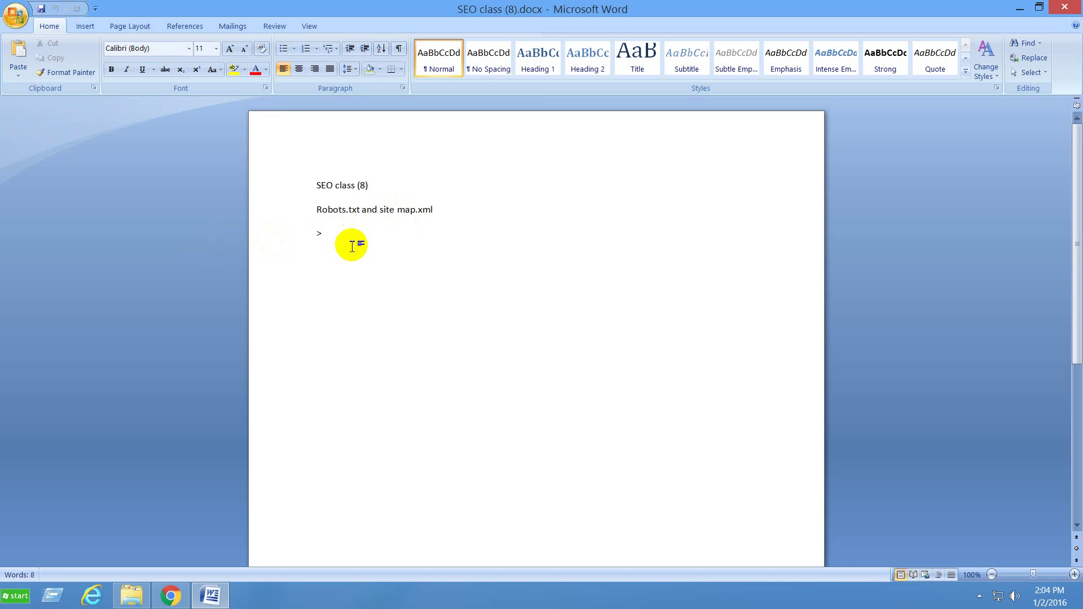
left_click_drag(315, 207, 443, 205)
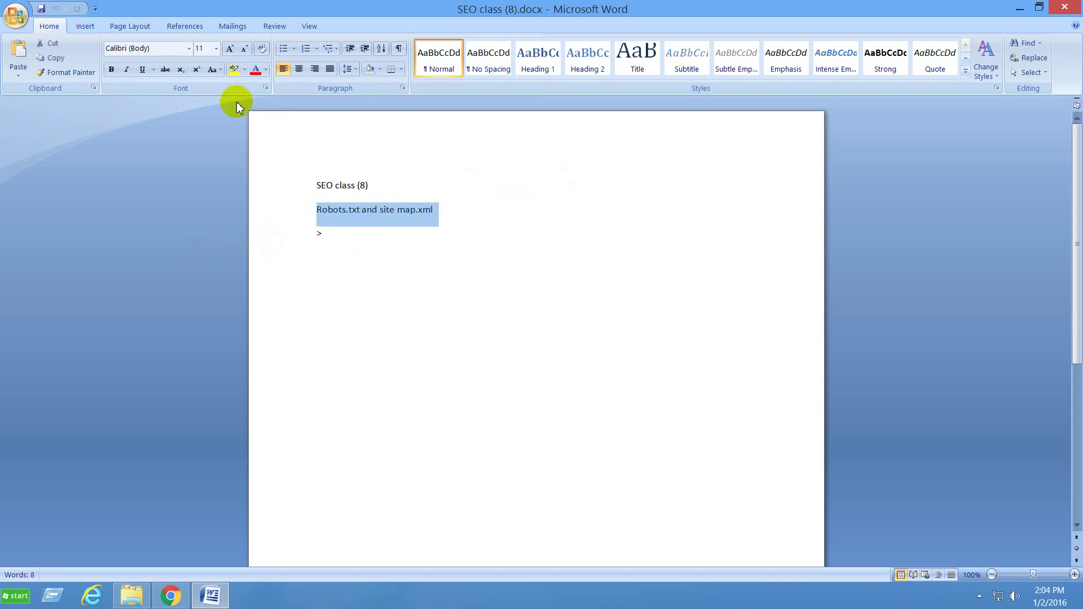
left_click(111, 69)
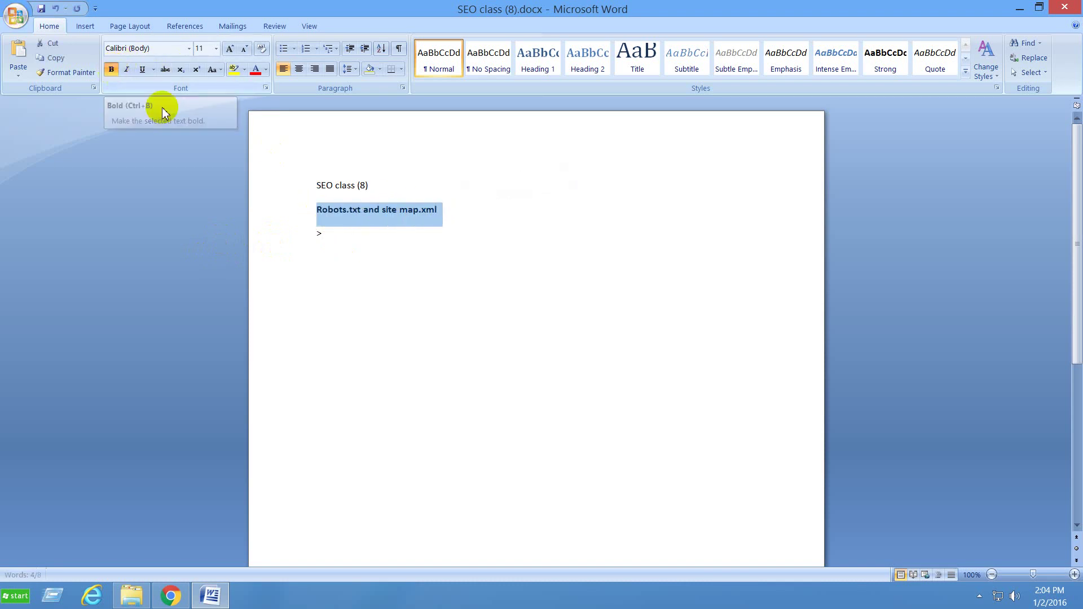
Complete the ">" line with "Why and when we need robots.txt file" and add the line ">Concept of robots.txt" below it
left_click(388, 246)
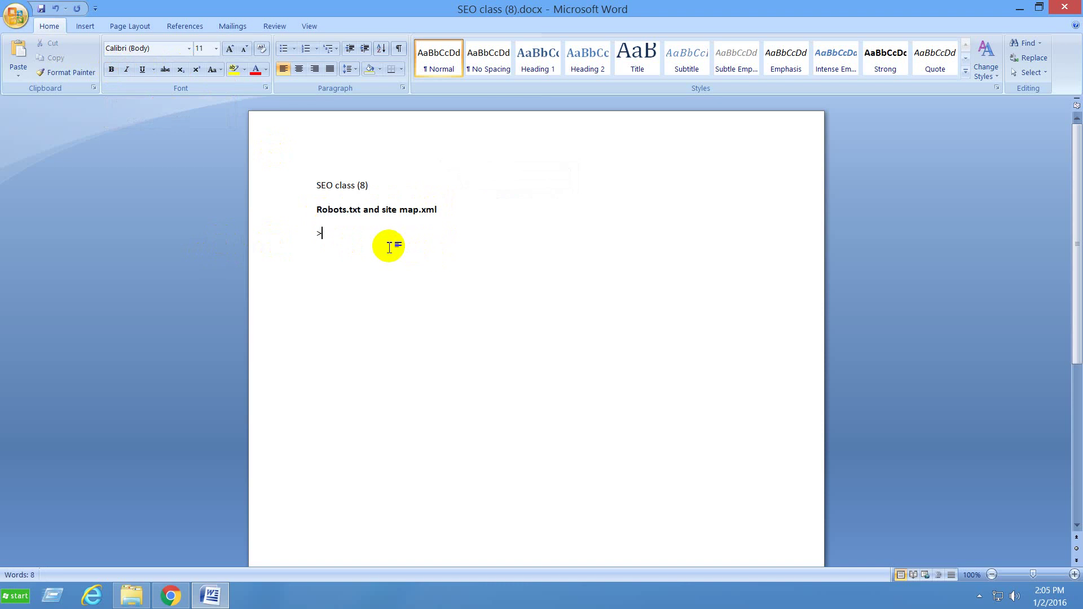
type("Why and when we nee")
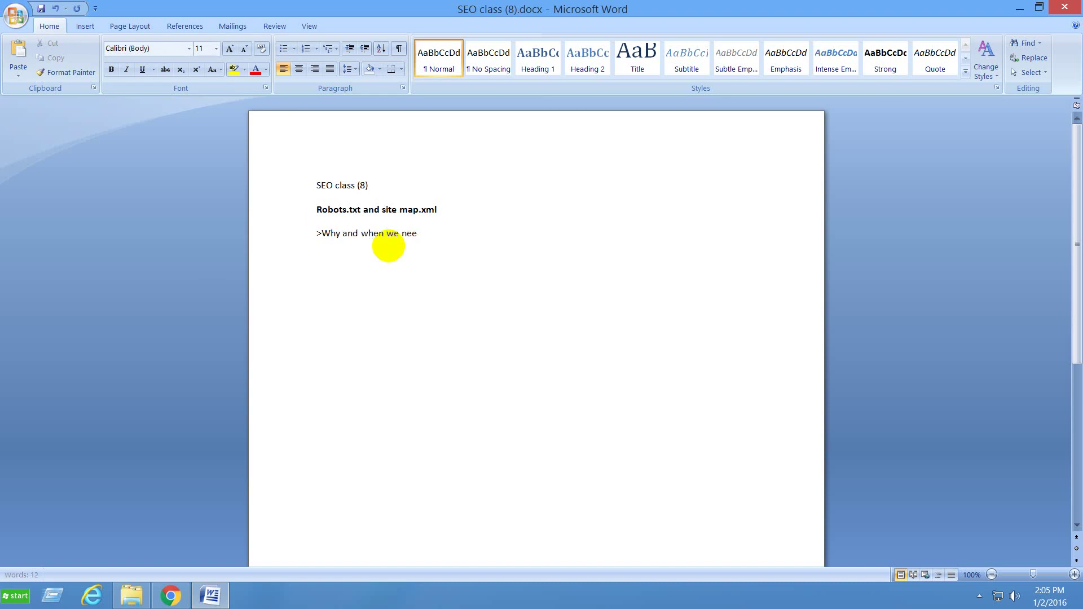
type("d robots.txt file")
key("Return")
type(">")
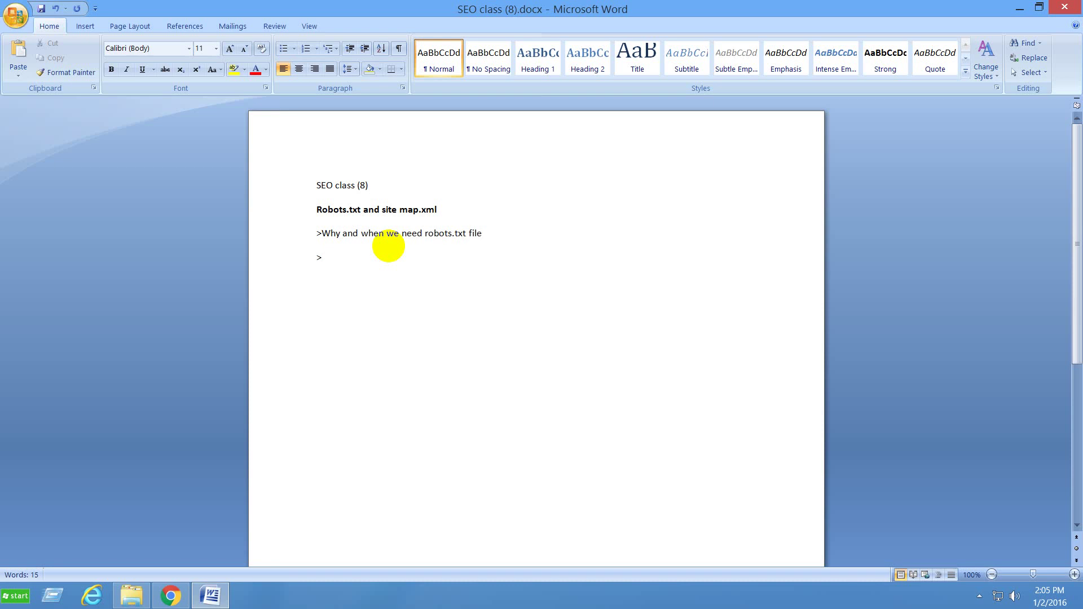
type("Concept of robots")
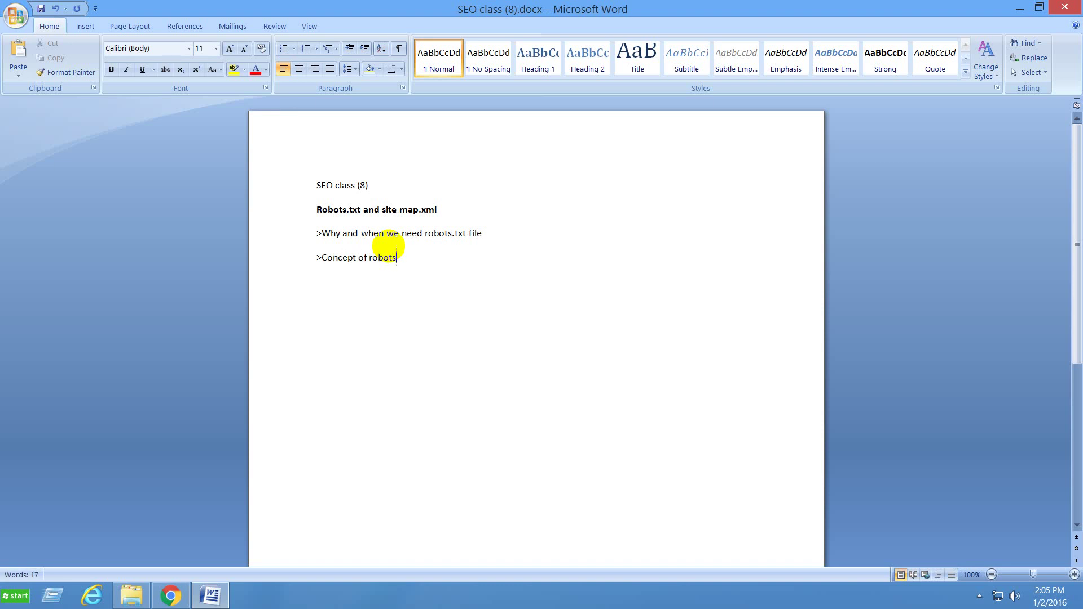
type(".txt")
key("Return")
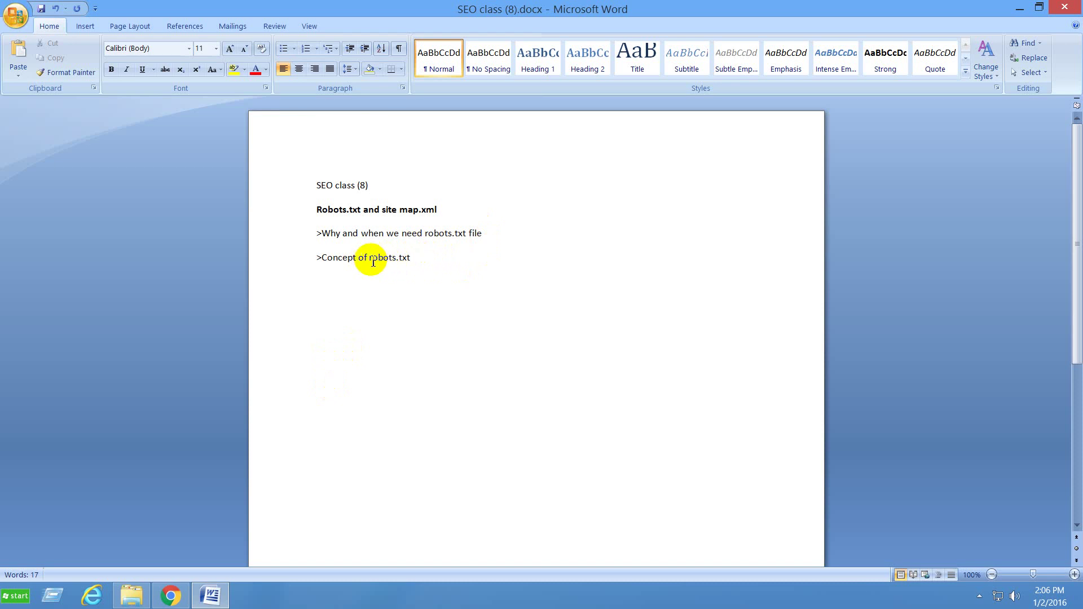
left_click(1017, 9)
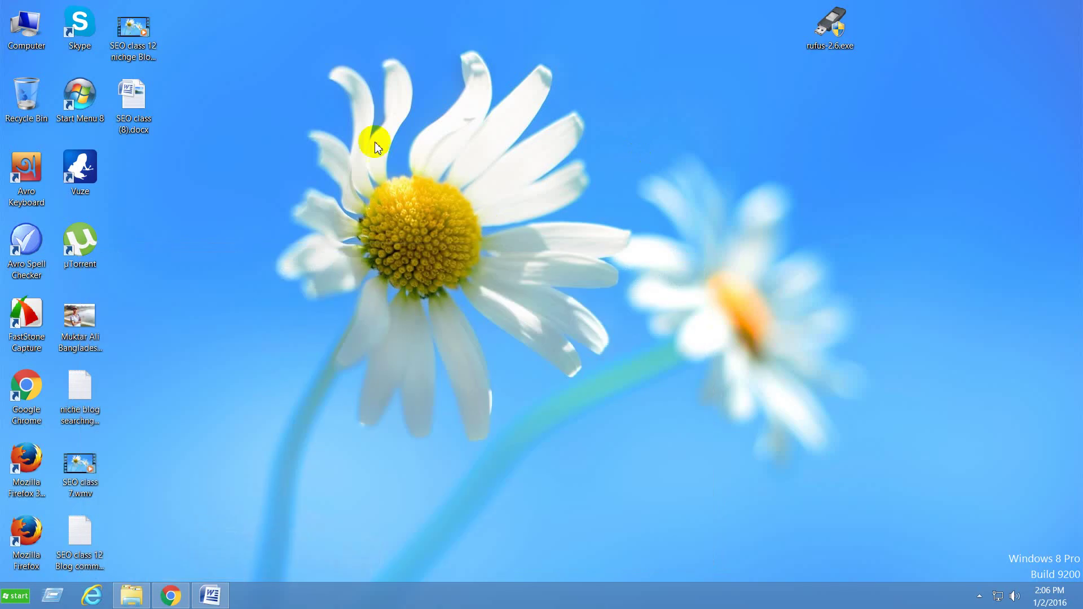
right_click(145, 178)
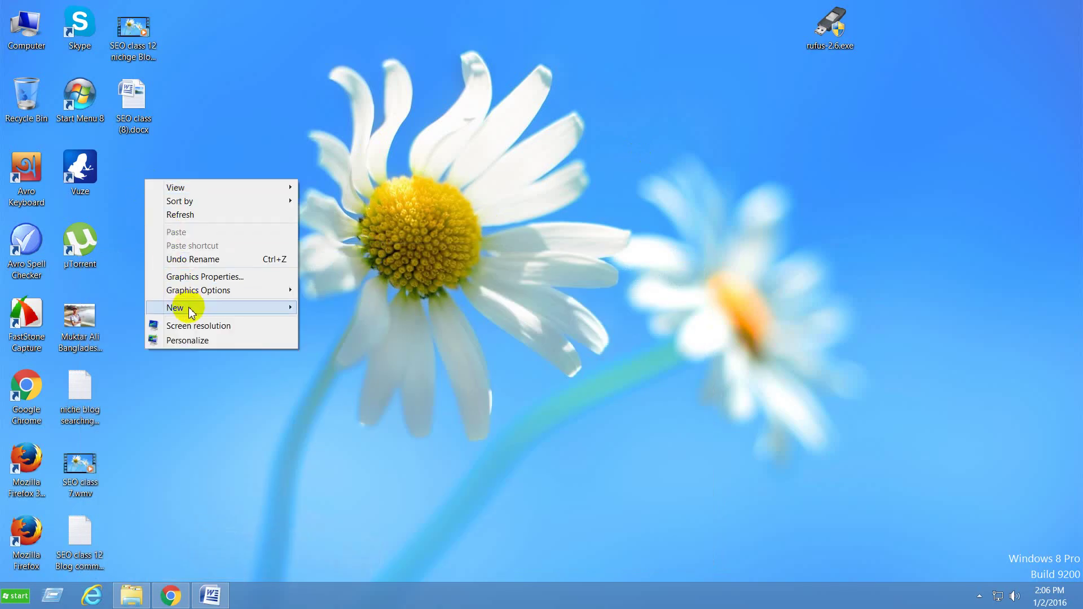
mouse_move(181, 307)
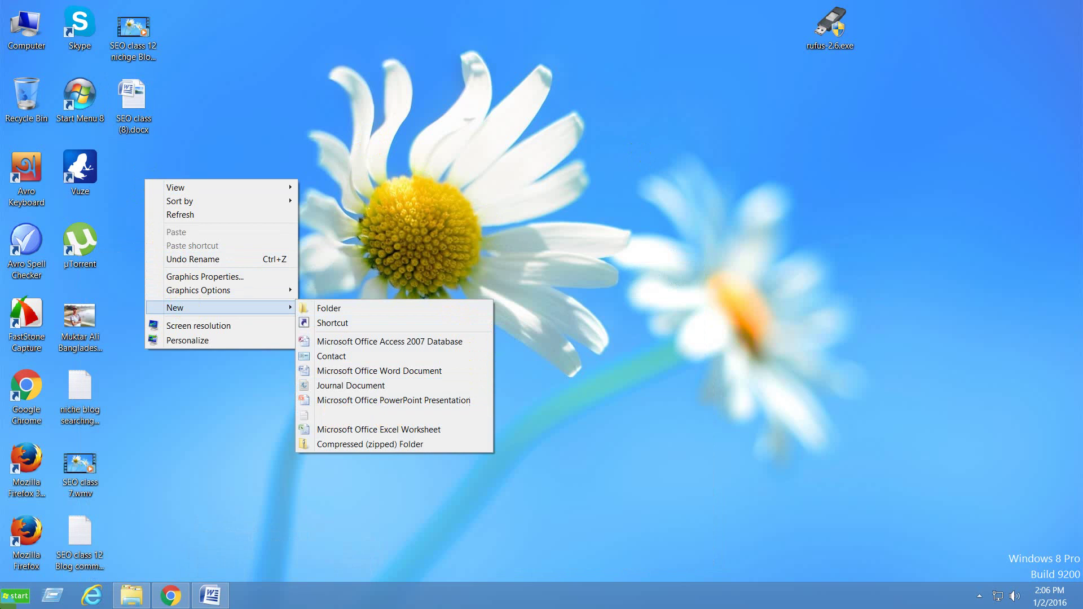
left_click(212, 595)
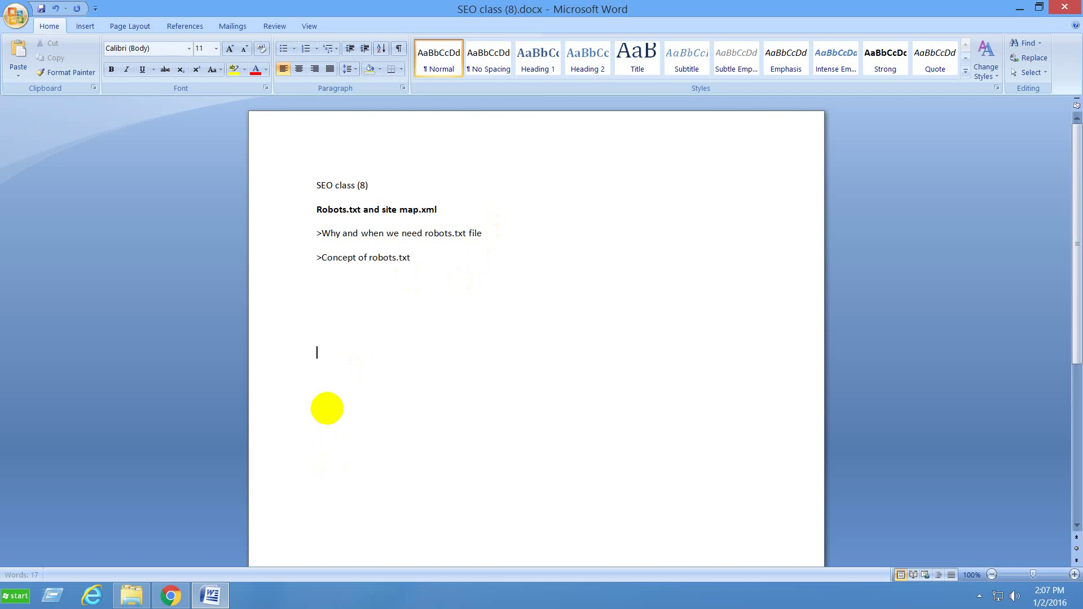
Write the line "Google bot/google spider/crawler/robot/bot/spider" a few lines below the robots.txt topics
type("Google bot/")
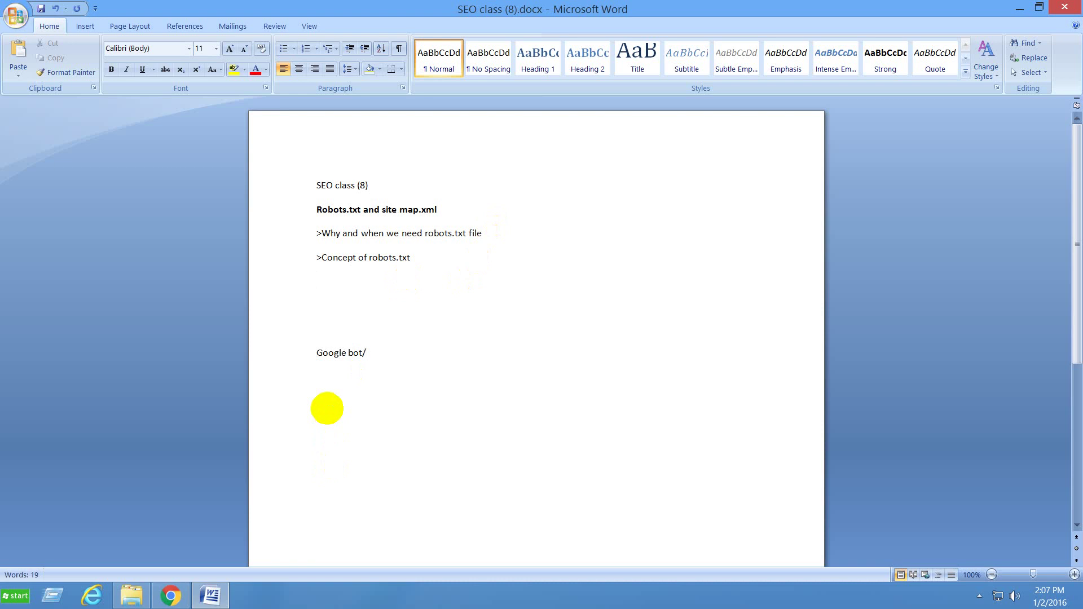
type("google spider/c")
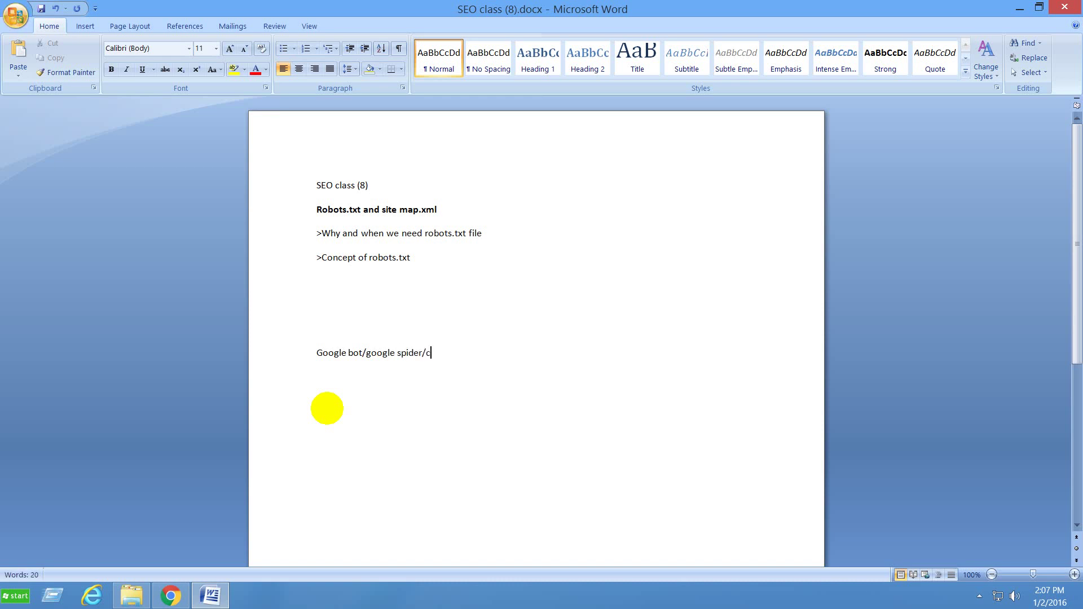
type("rawler")
type("robot/")
type("b")
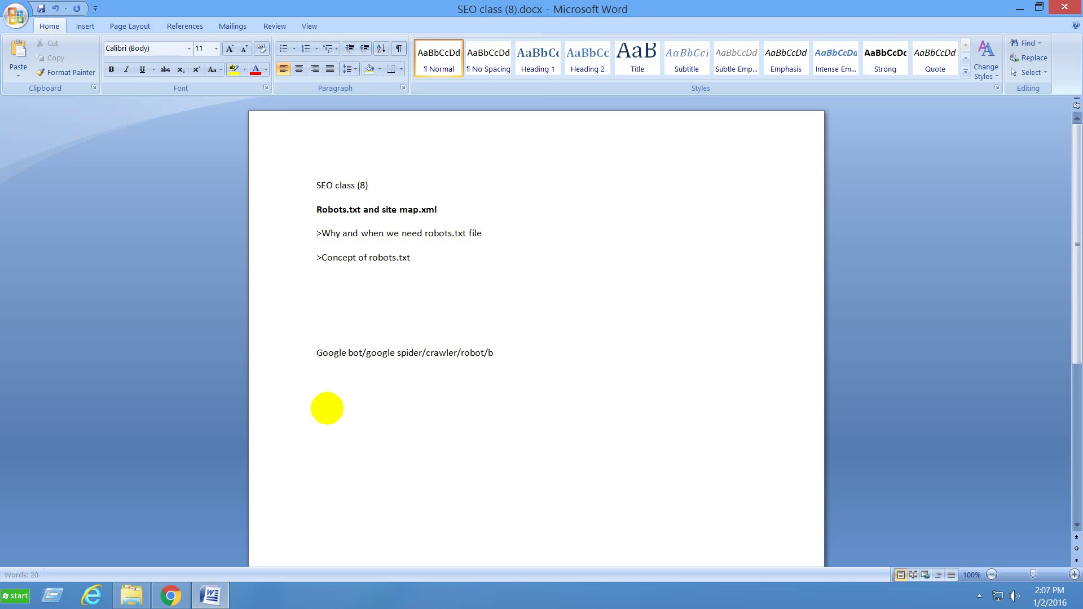
type("ot")
type("/spdert")
key("BackSpace")
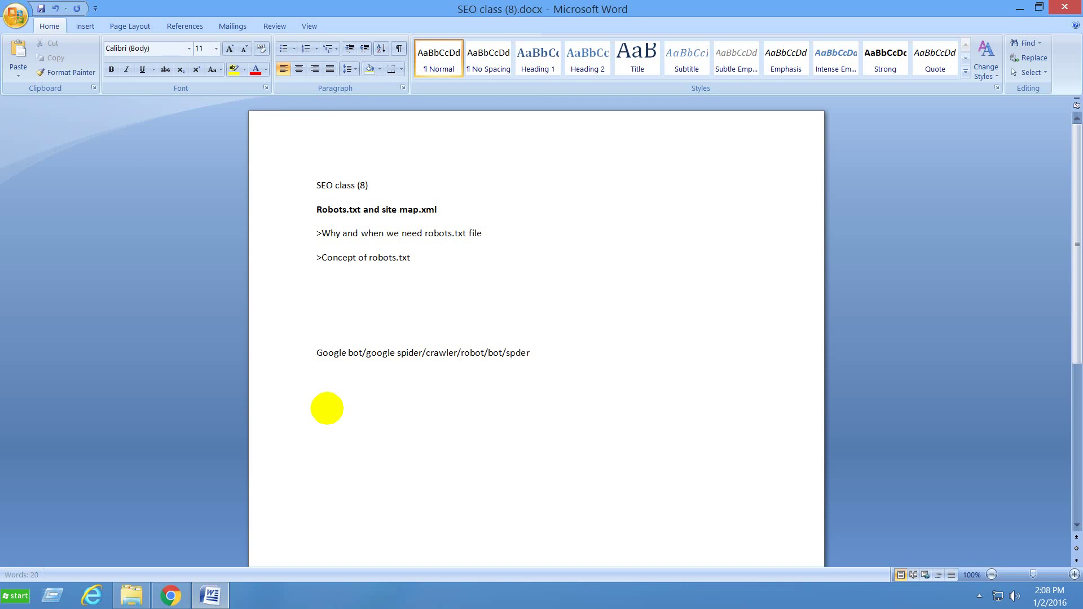
key("BackSpace")
key("BackSpace")
key("BackSpace")
type("ider")
Create a text document named robots.txt on the desktop and open it in Notepad
left_click(1020, 8)
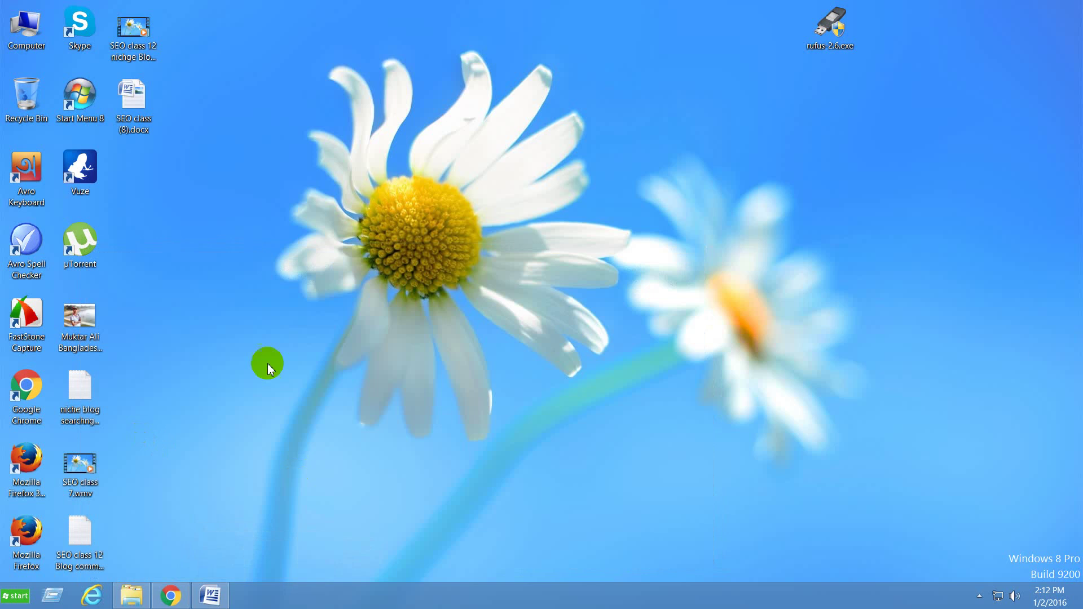
right_click(193, 160)
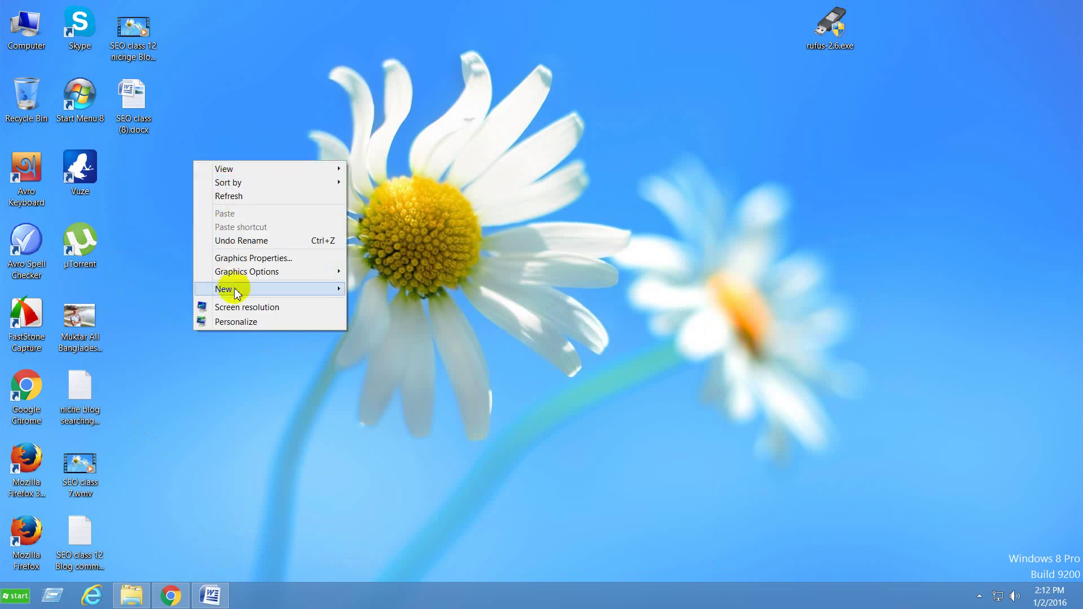
mouse_move(332, 289)
left_click(367, 398)
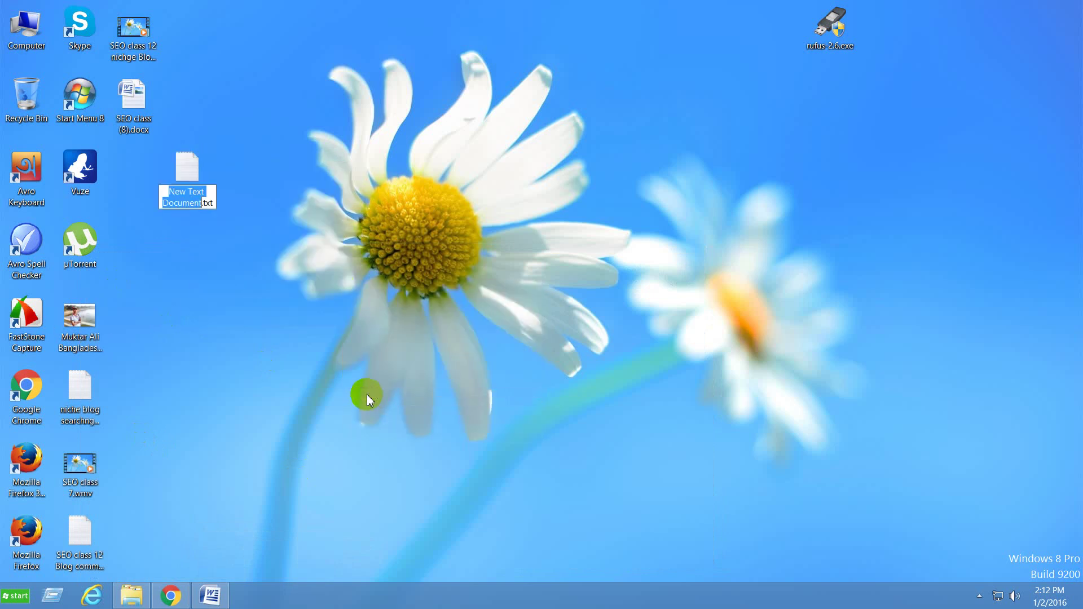
type("r")
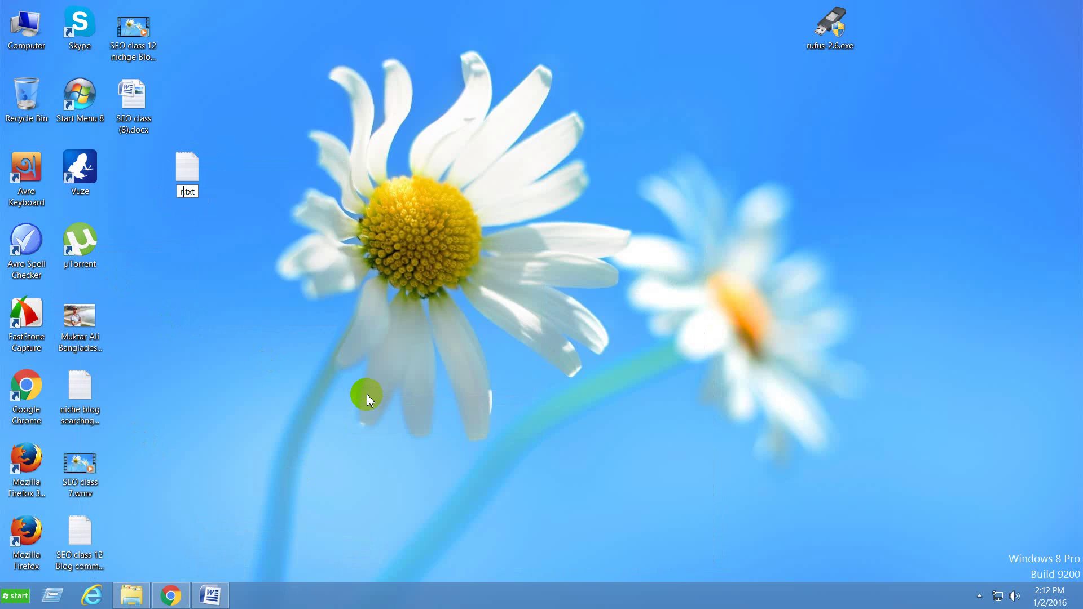
type("obots")
key("Return")
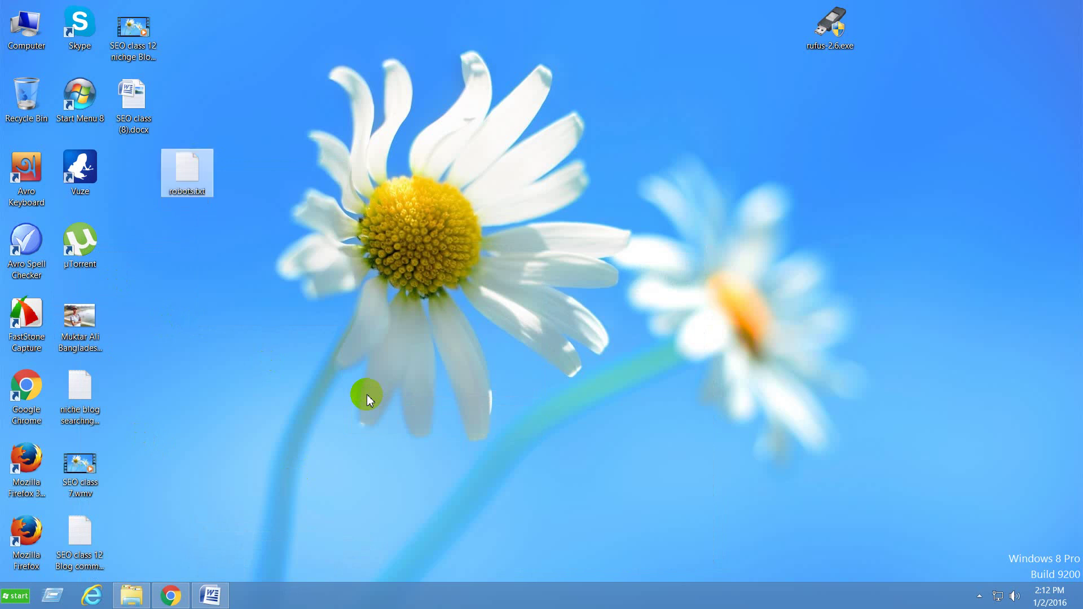
double_click(187, 171)
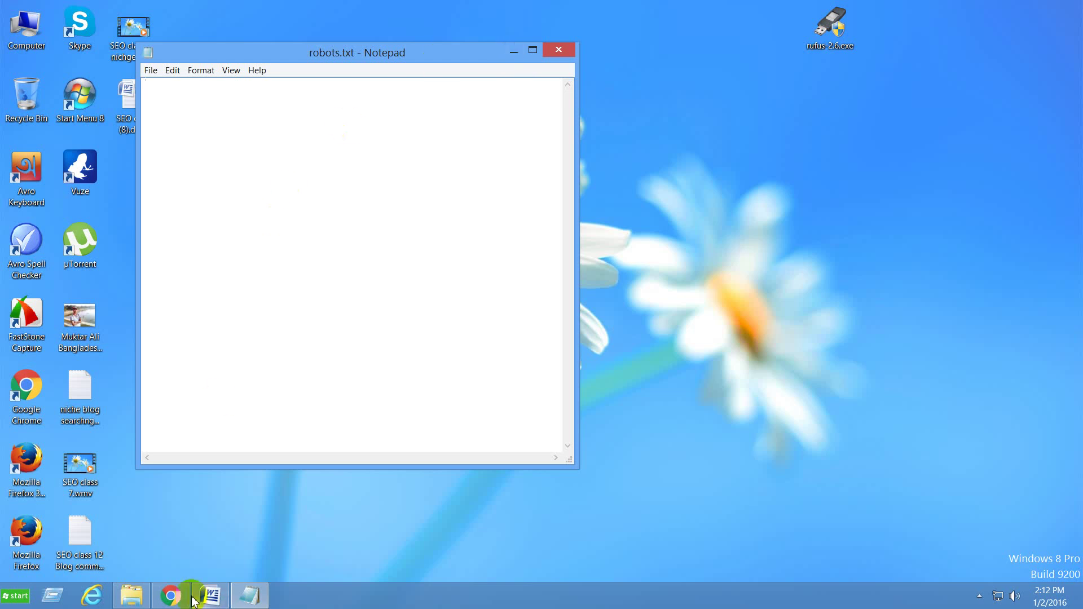
Switch back to the Word document and add the tab-separated headings "Sign" and "Description" below the crawler names, leaving a gap
mouse_move(202, 597)
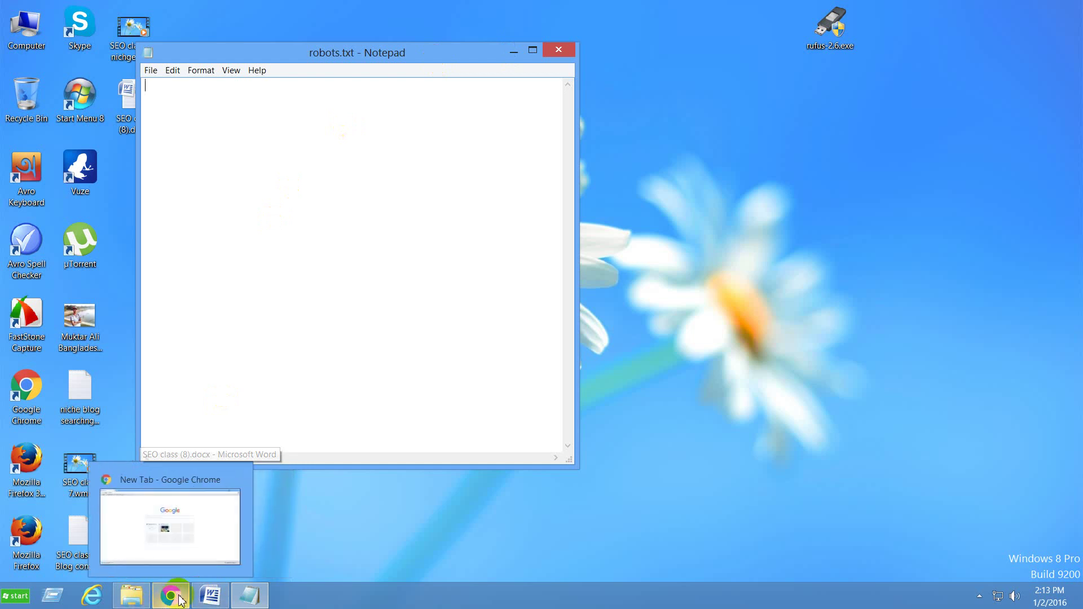
left_click(210, 595)
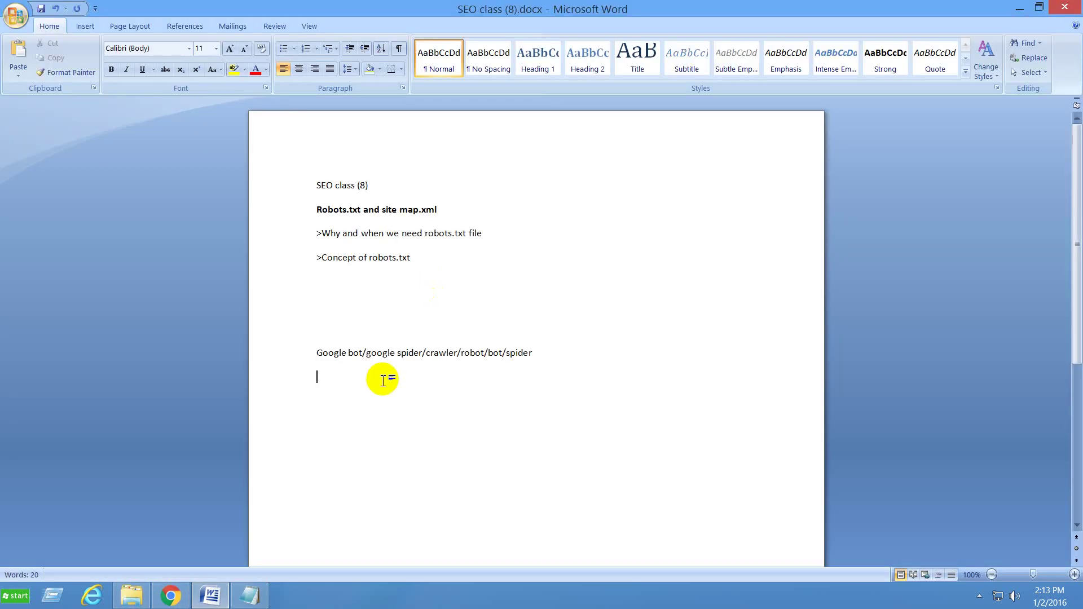
key("Return")
key("Return")
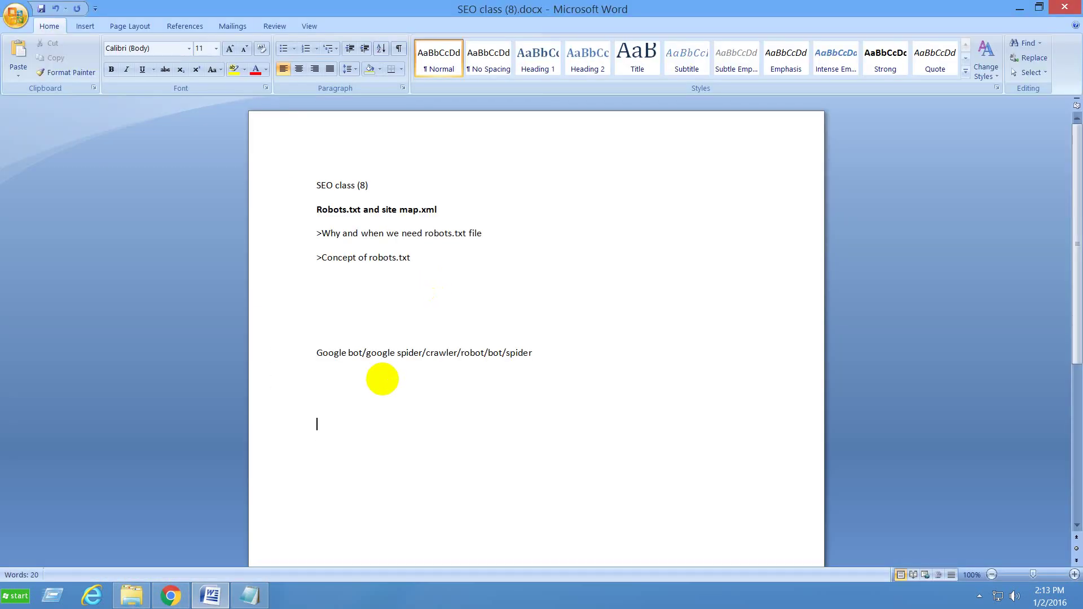
type("sign")
key("Tab")
key("Tab")
key("Tab")
type("Descriptiom")
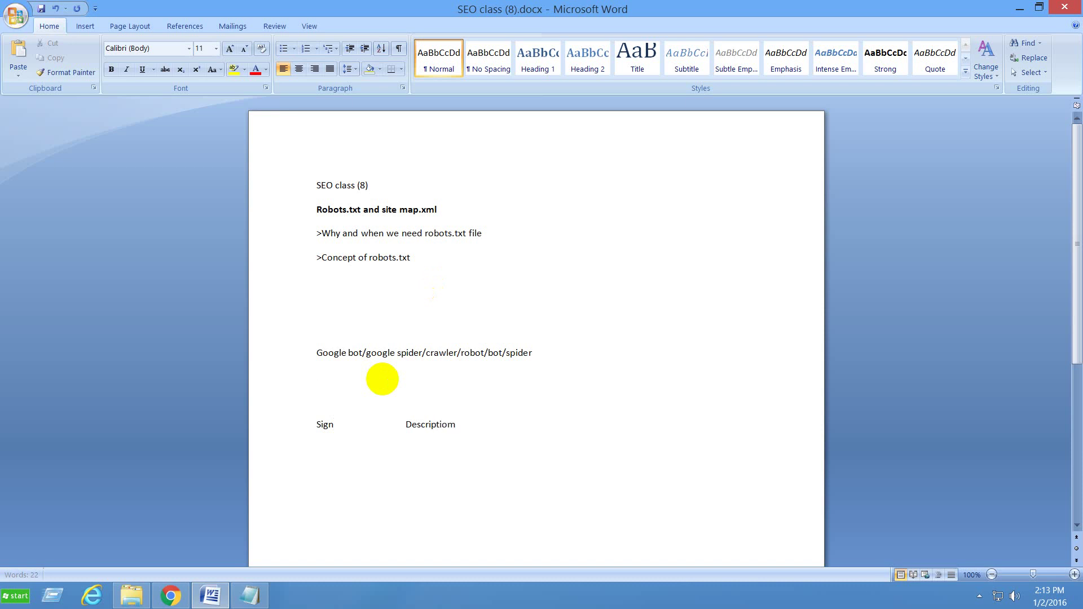
key("BackSpace")
type("n")
key("Return")
type("*")
key("Tab")
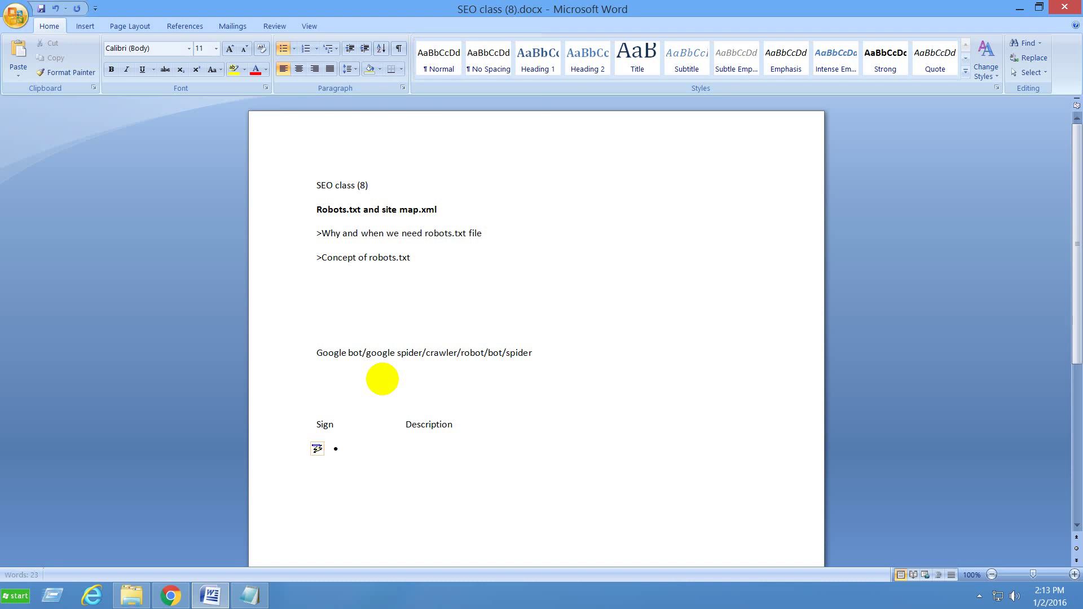
key("BackSpace")
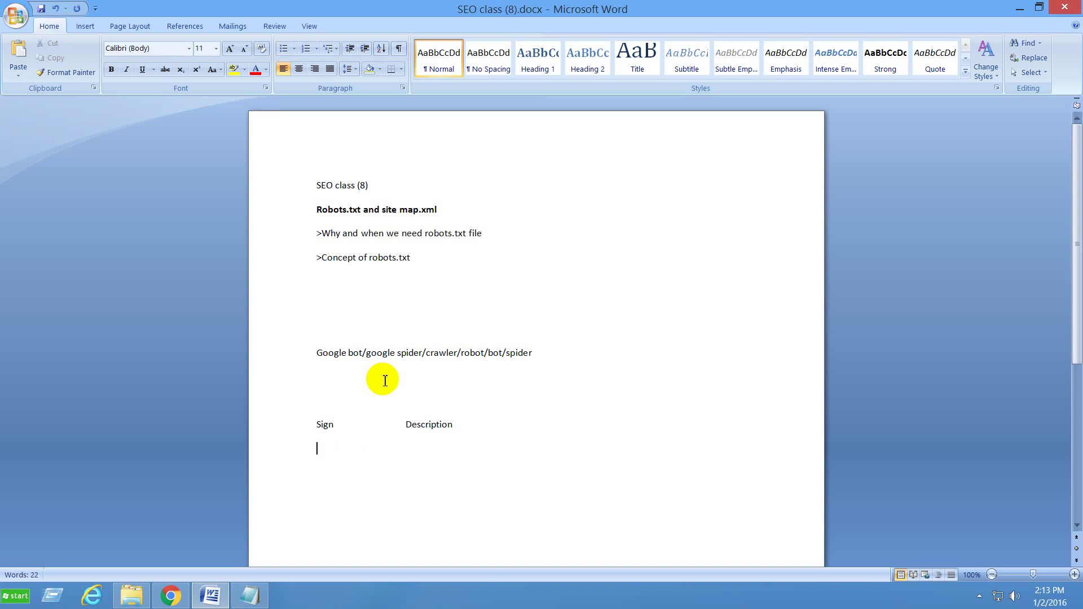
type("*")
key("Tab")
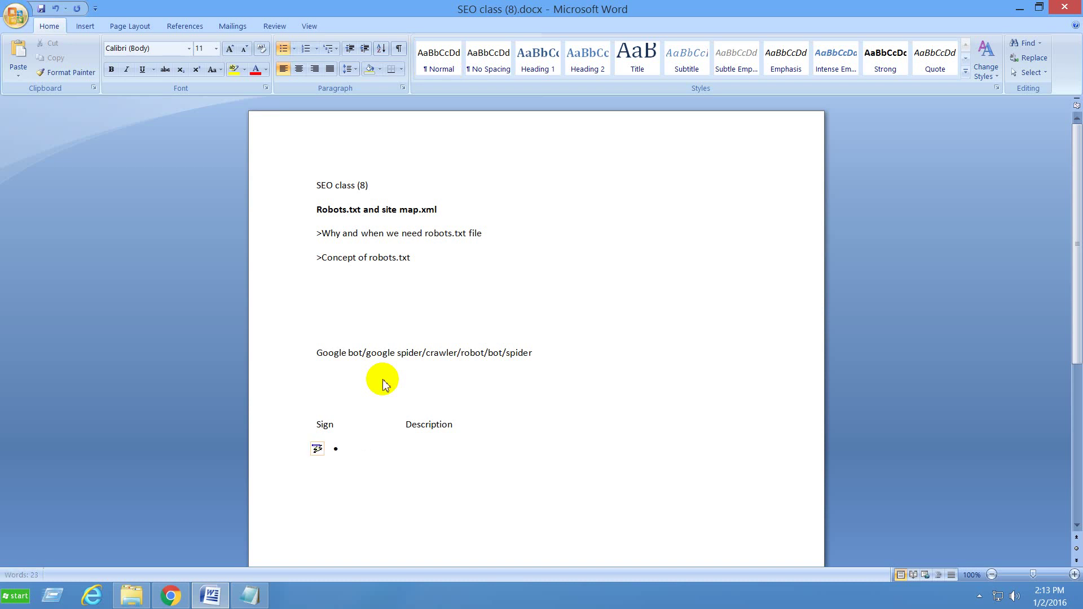
key("BackSpace")
Switch to robots.txt in Notepad and write the spaced headings "sign" and "description"
left_click(249, 594)
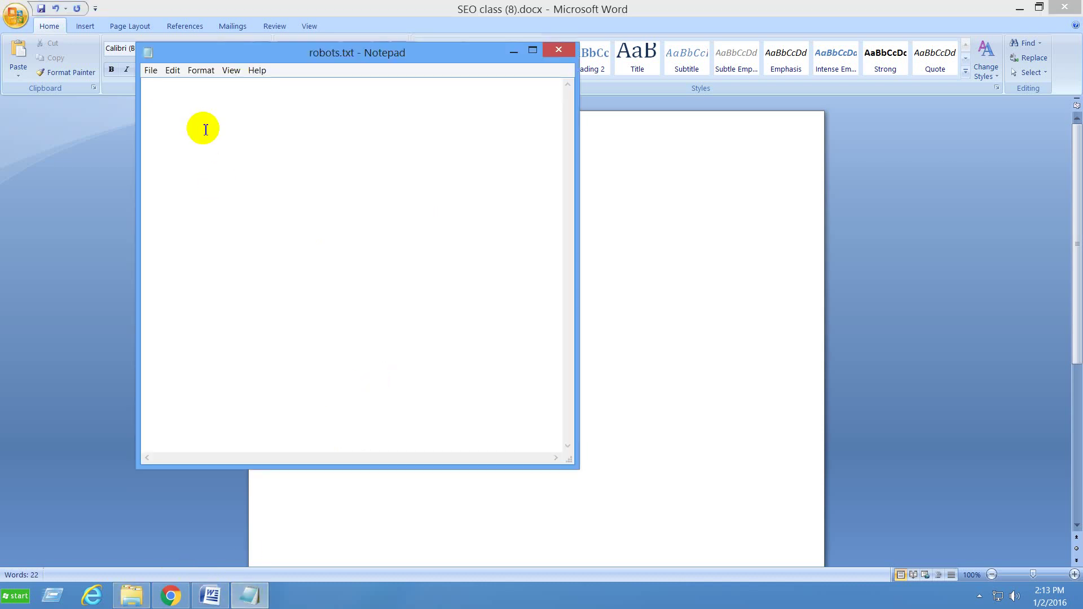
type("sign       ddescription")
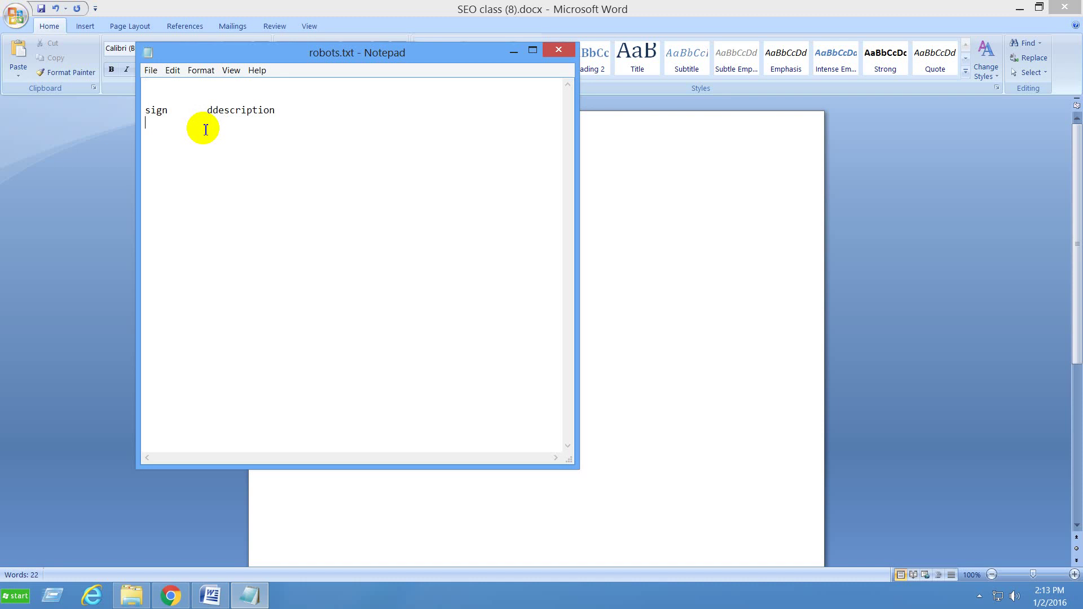
left_click(215, 109)
key("BackSpace")
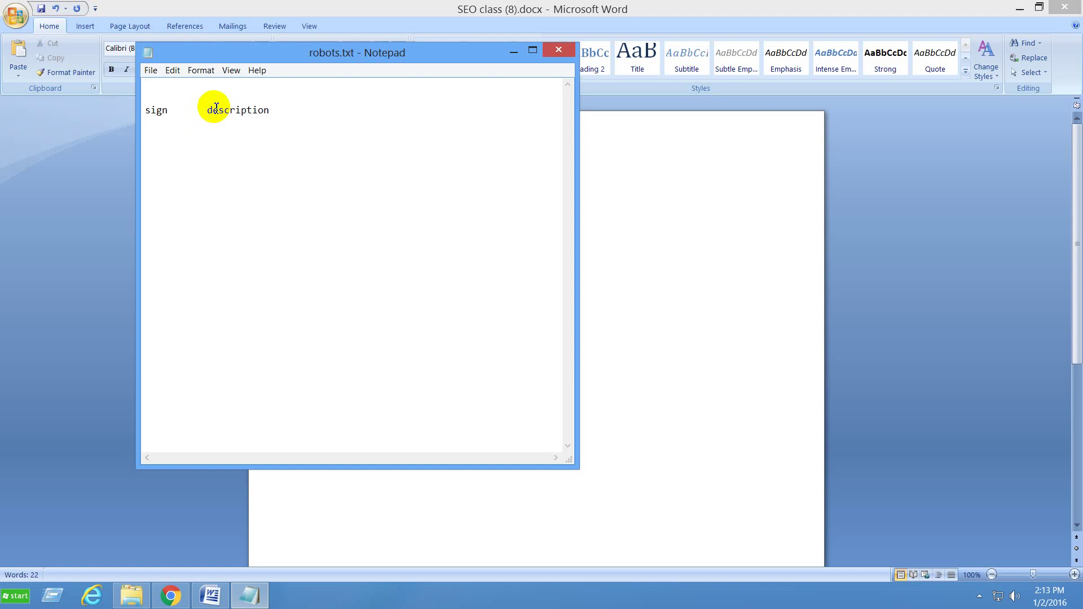
Add the entry "* (wildcard)" below the headings and widen the gap before "description"
key("Down")
type("*")
type(" ()")
type("wildca")
type("rd")
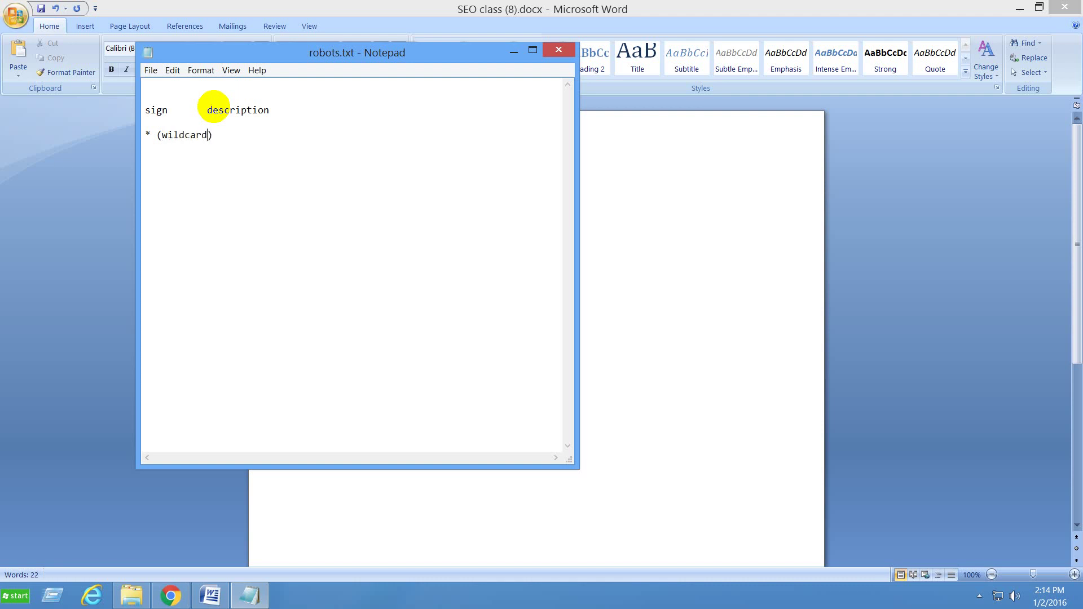
left_click(207, 110)
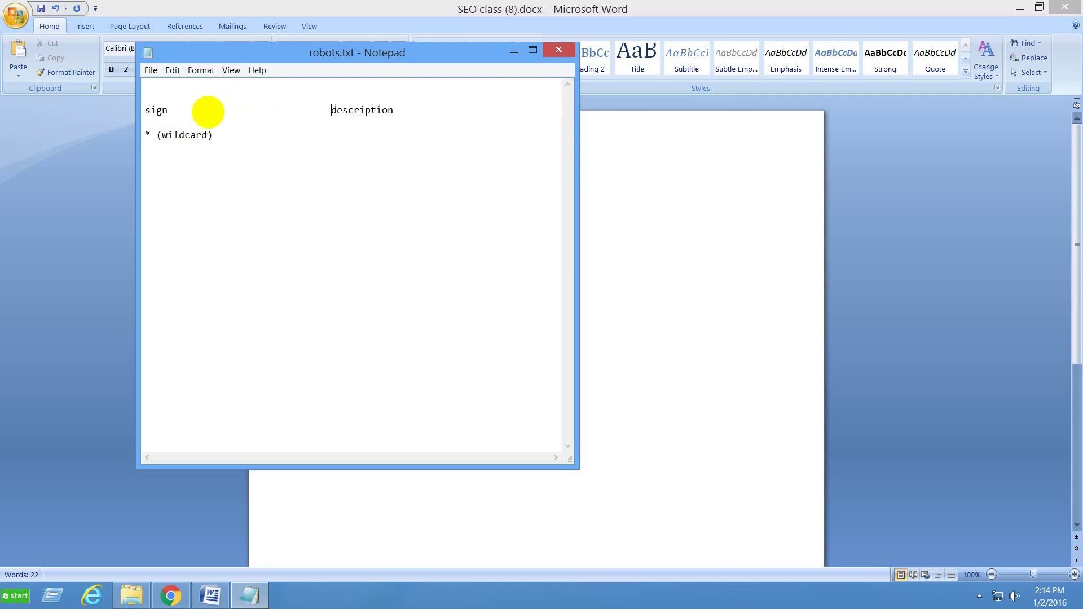
Add the line "Disallow" below the wildcard entry, followed by a blank line and "#(use for comment)"
left_click(217, 135)
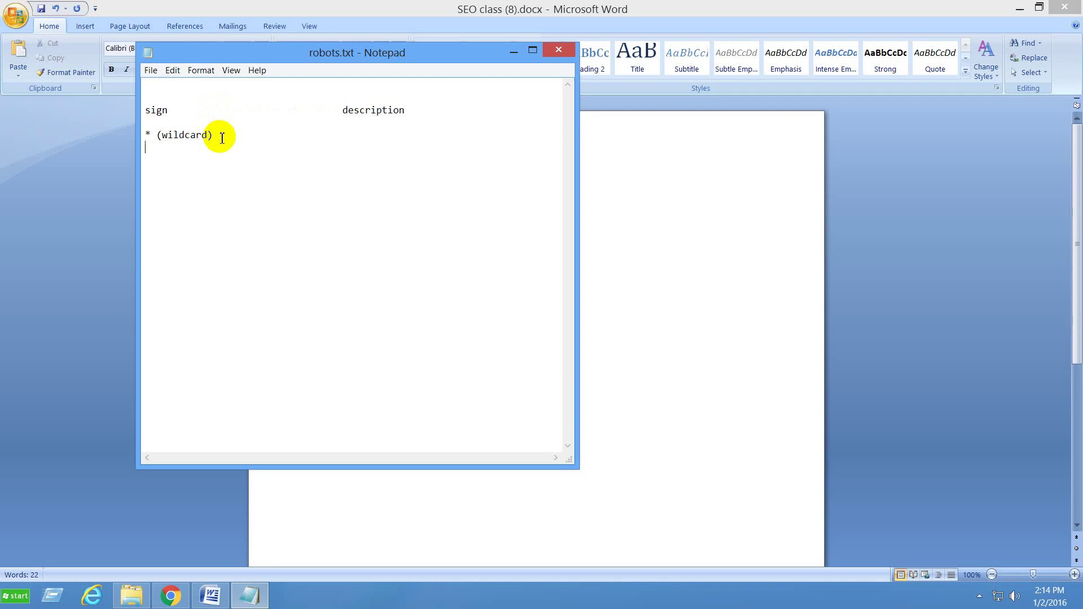
type("Disallow")
key("Return")
key("Return")
type("#")
type("()")
type("use fo")
type("r comment")
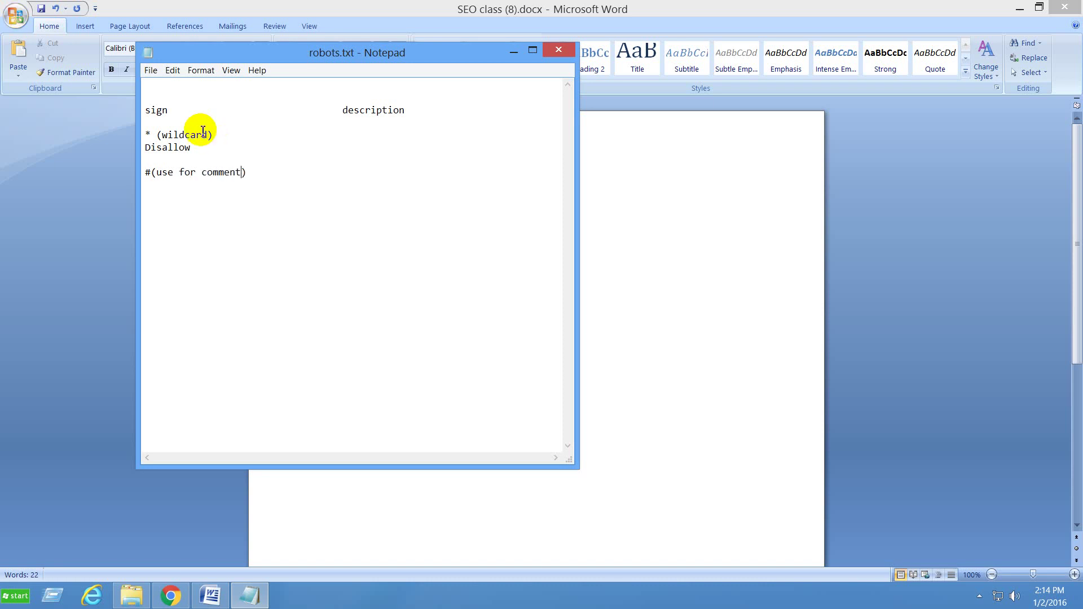
Insert the row "User Agent:" with the description "all bots" between the headings and the wildcard entry
left_click(221, 136)
key("Return")
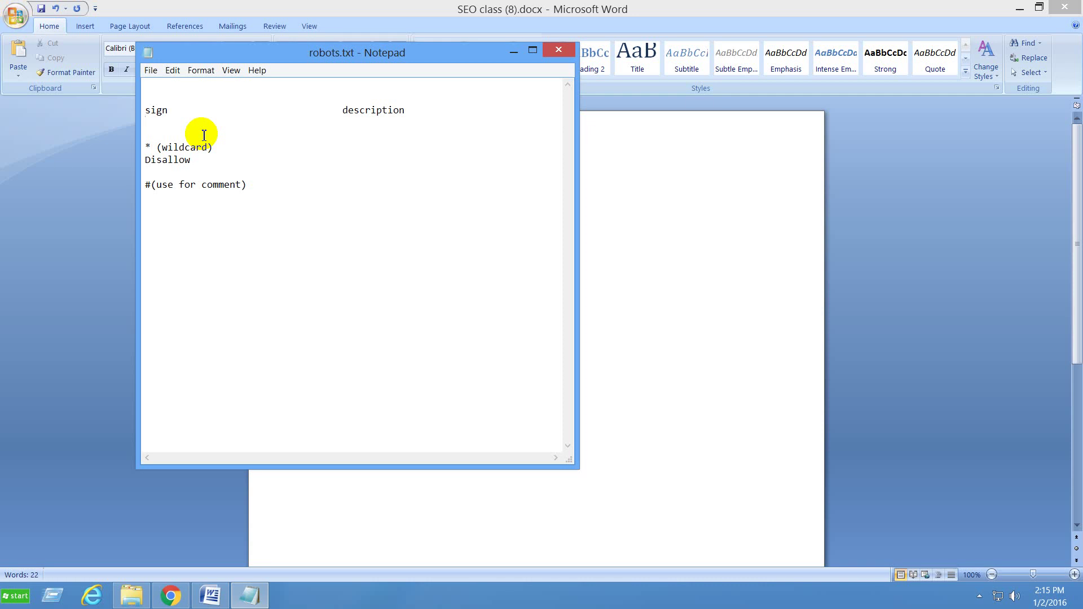
type("User Agent:")
type("all ")
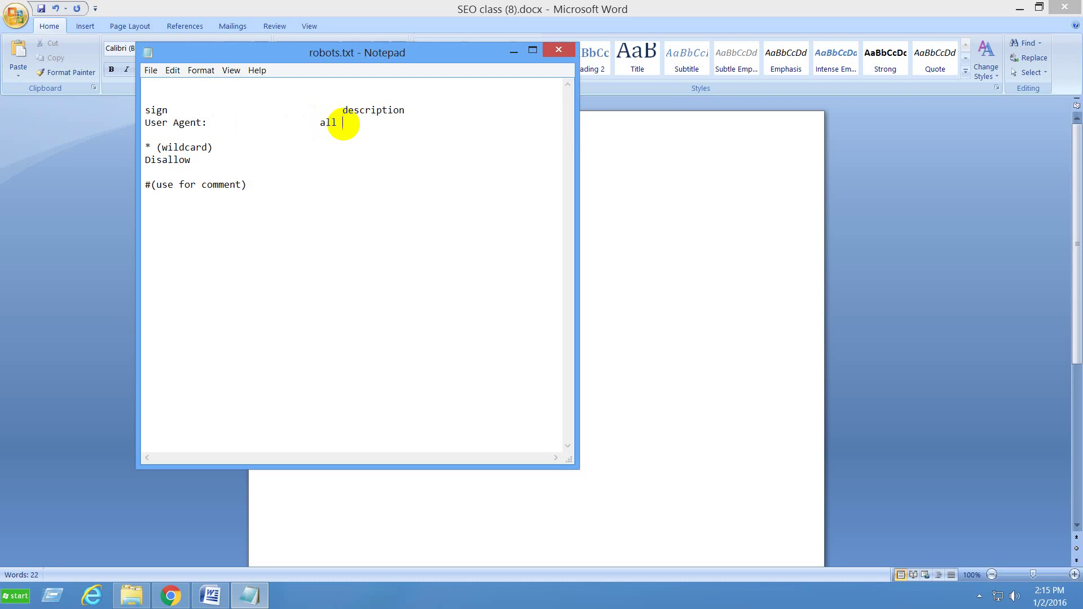
type("bots")
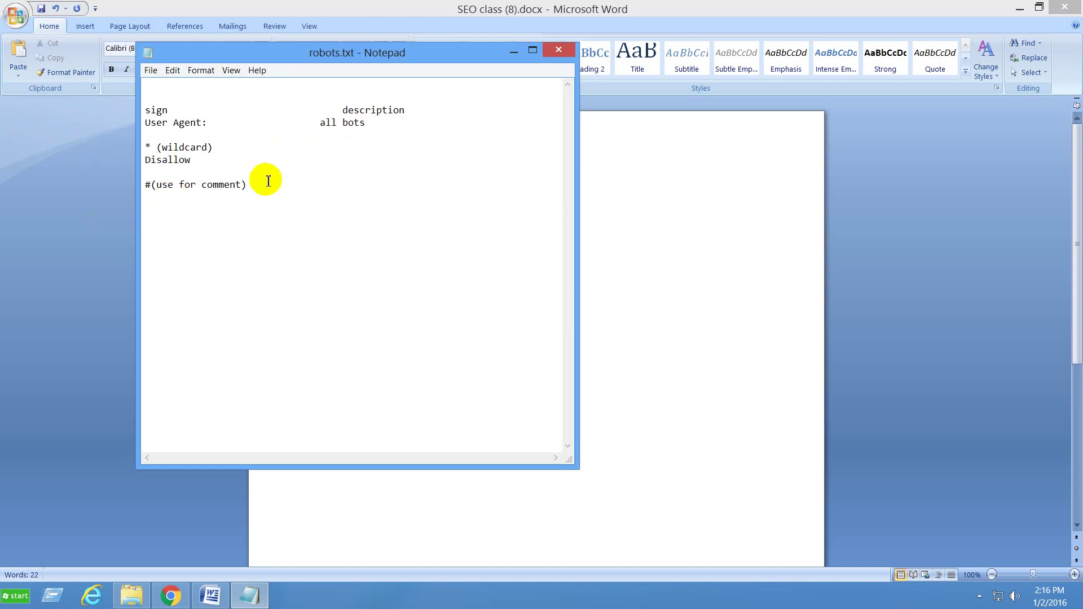
Move all the sign notes out of robots.txt into the Word document, replacing its "Sign" and "Description" line, and start a new line below
left_click_drag(269, 188, 115, 112)
key("ctrl+c")
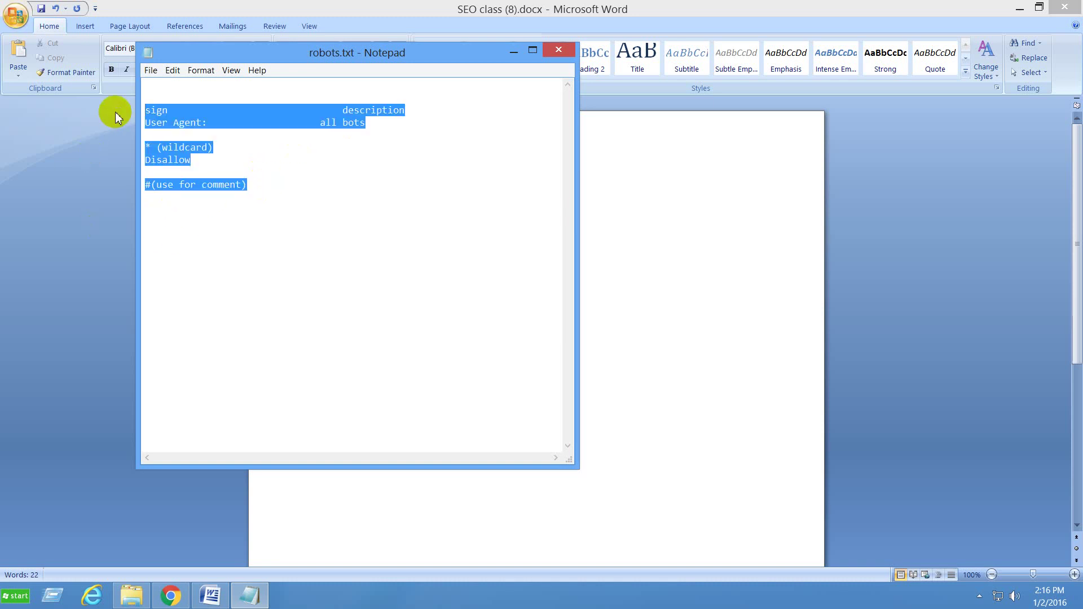
key("Delete")
left_click(295, 552)
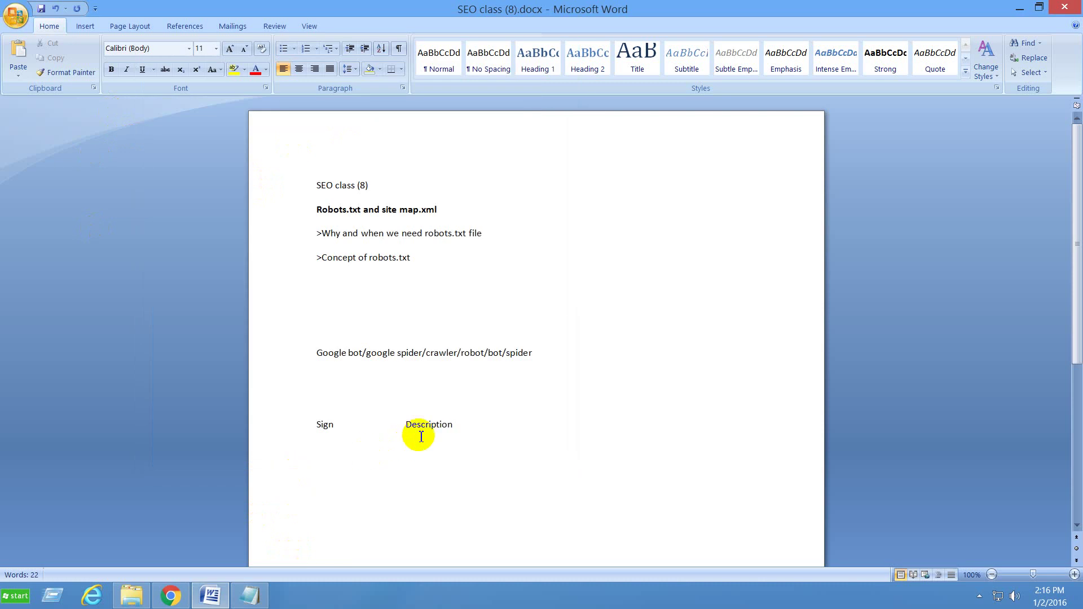
left_click(454, 427)
left_click(268, 430)
key("ctrl+v")
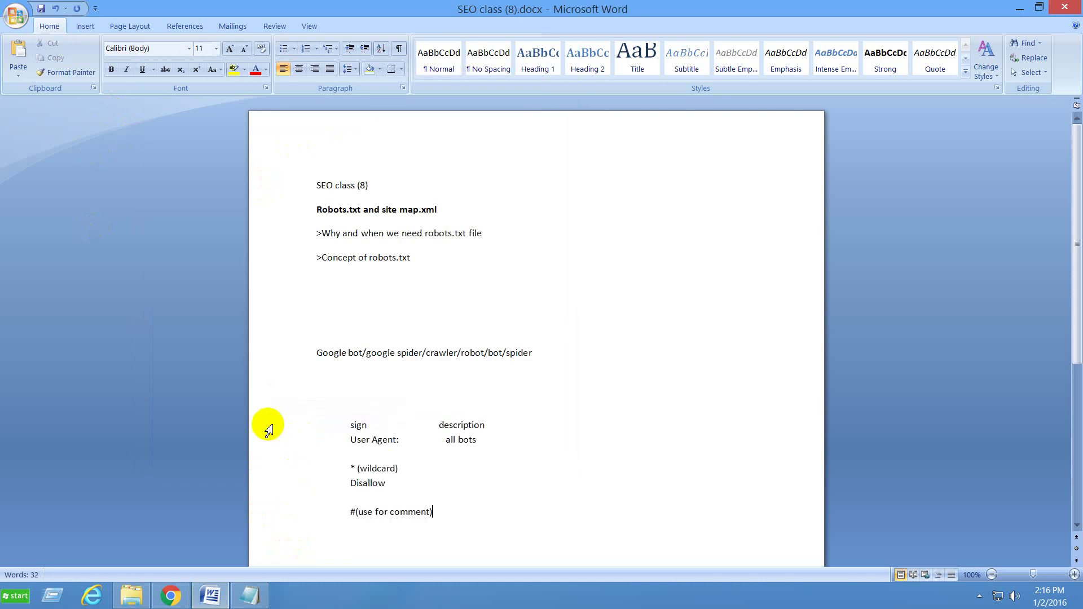
key("Return")
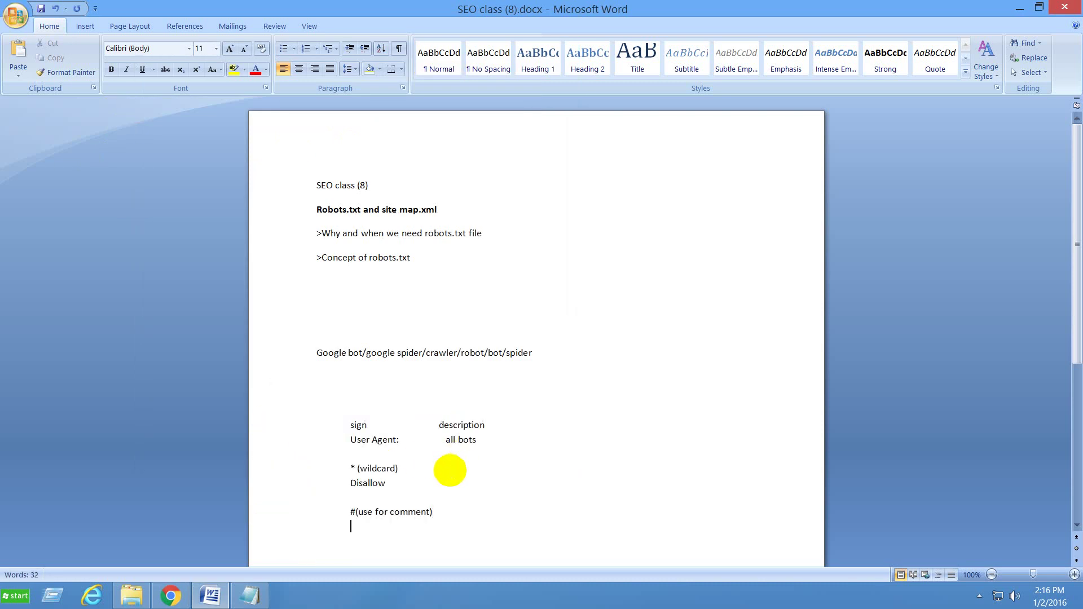
Switch back to robots.txt in Notepad, write "disallow: help", and replace that line with "user agent : *"
left_click(248, 596)
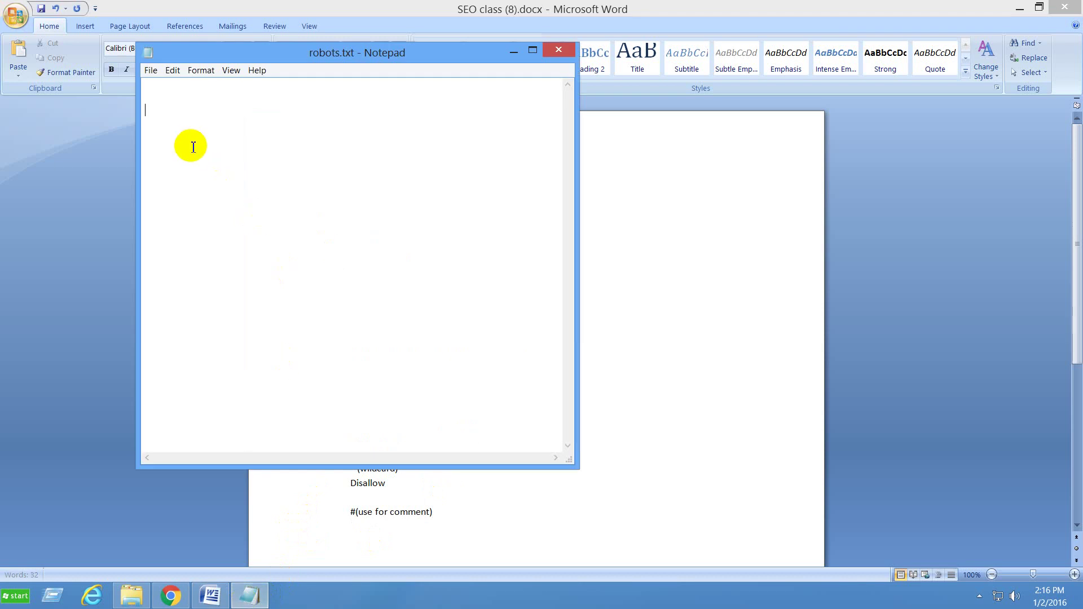
type("disallow: help")
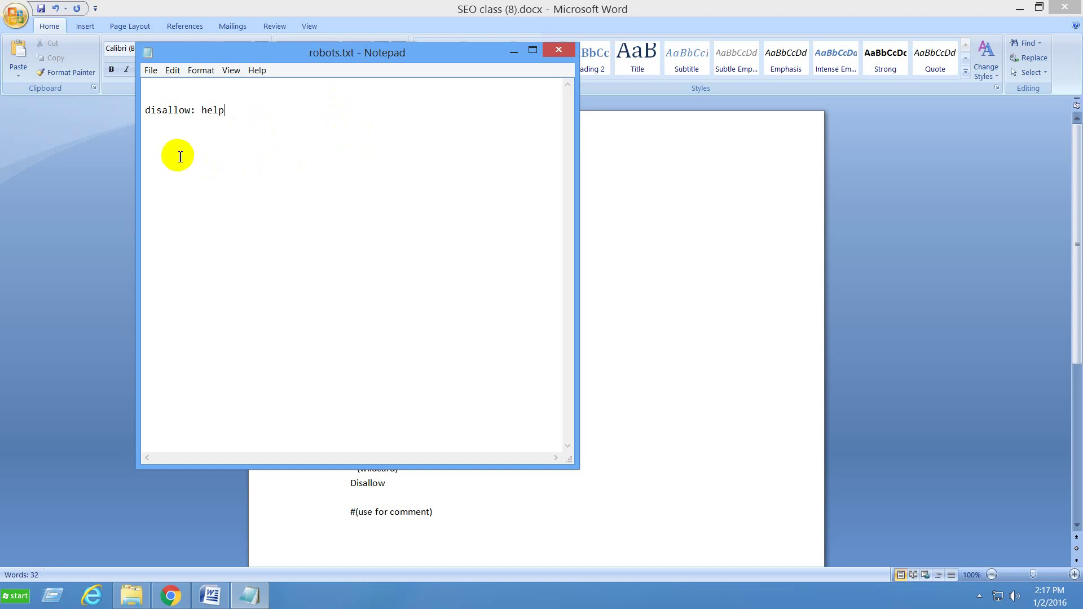
left_click(233, 111)
left_click_drag(234, 111, 125, 112)
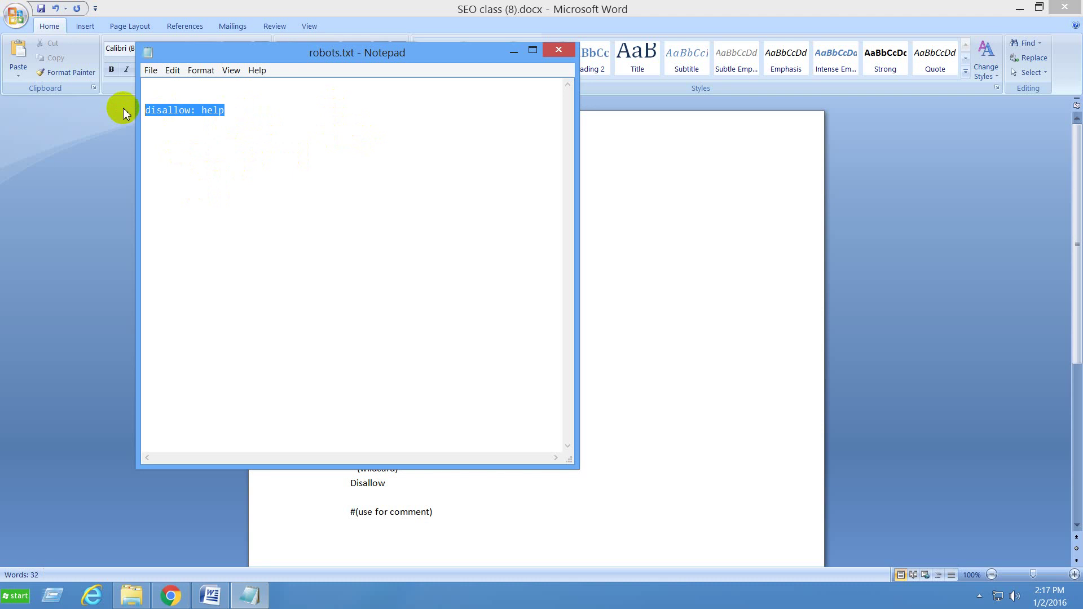
type("user a")
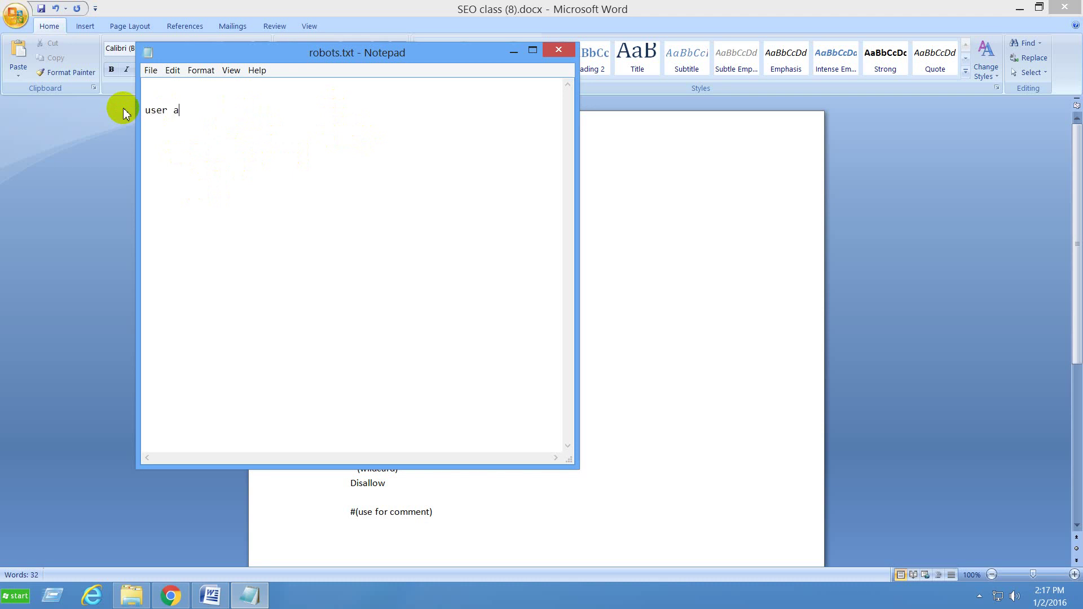
type("gent : *")
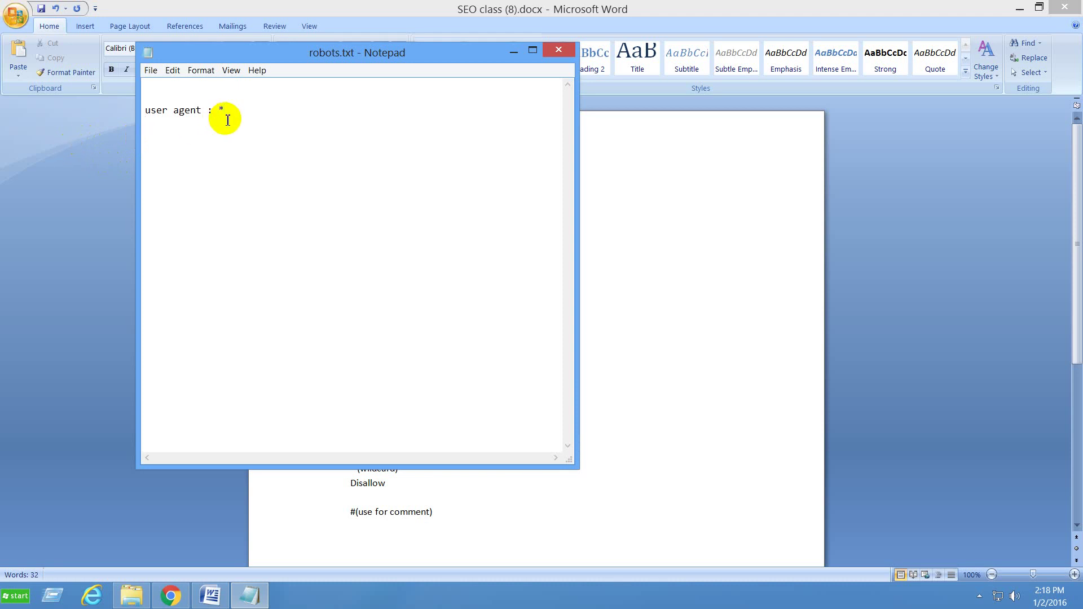
Add the line "disallow:" below the user agent line and close robots.txt, saving the changes
type("disallow:")
left_click_drag(223, 120, 137, 104)
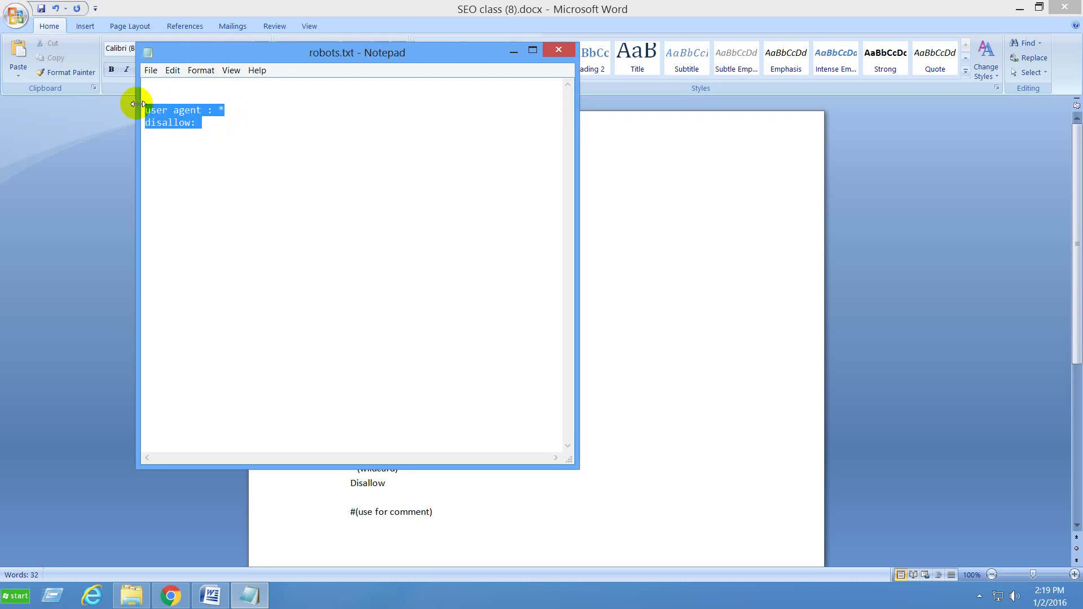
left_click(559, 52)
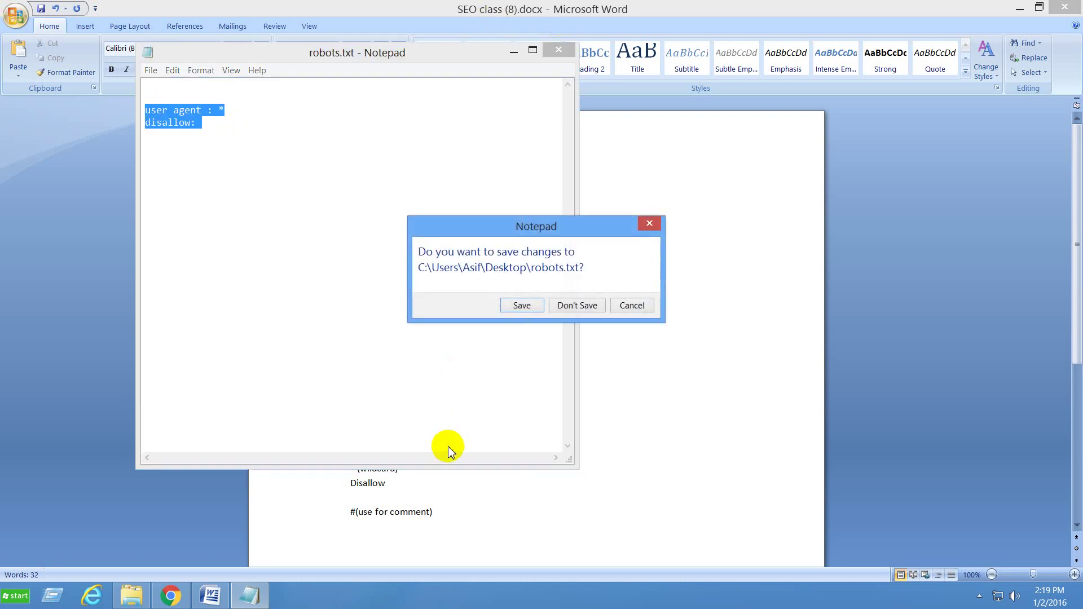
left_click(523, 305)
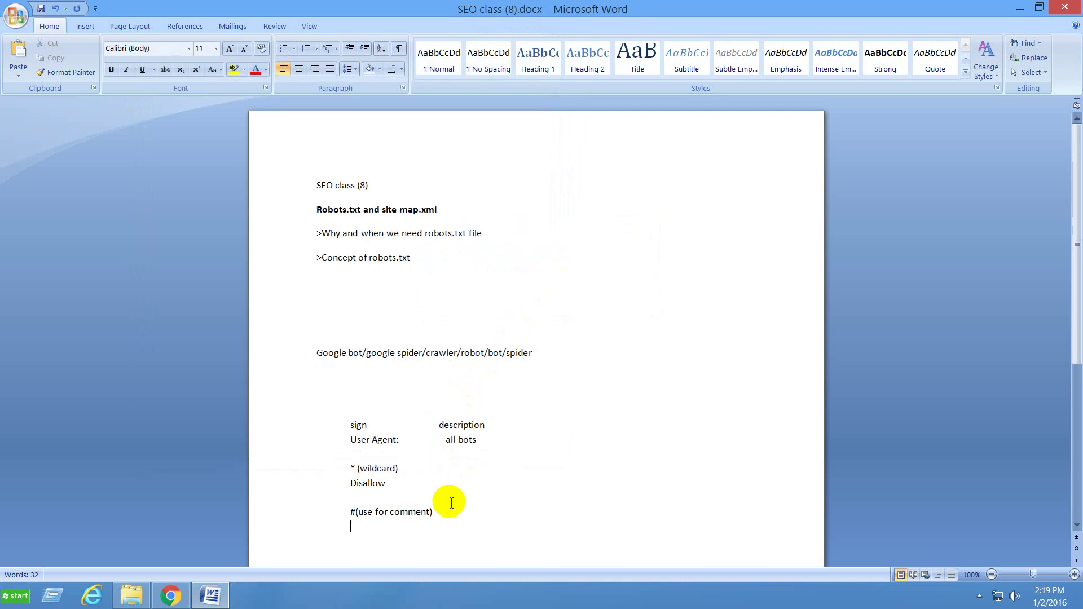
Place the text cursor on an empty line below "#(use for comment)" in the Word document
scroll(466, 499, "down", 2)
scroll(452, 452, "down", 14)
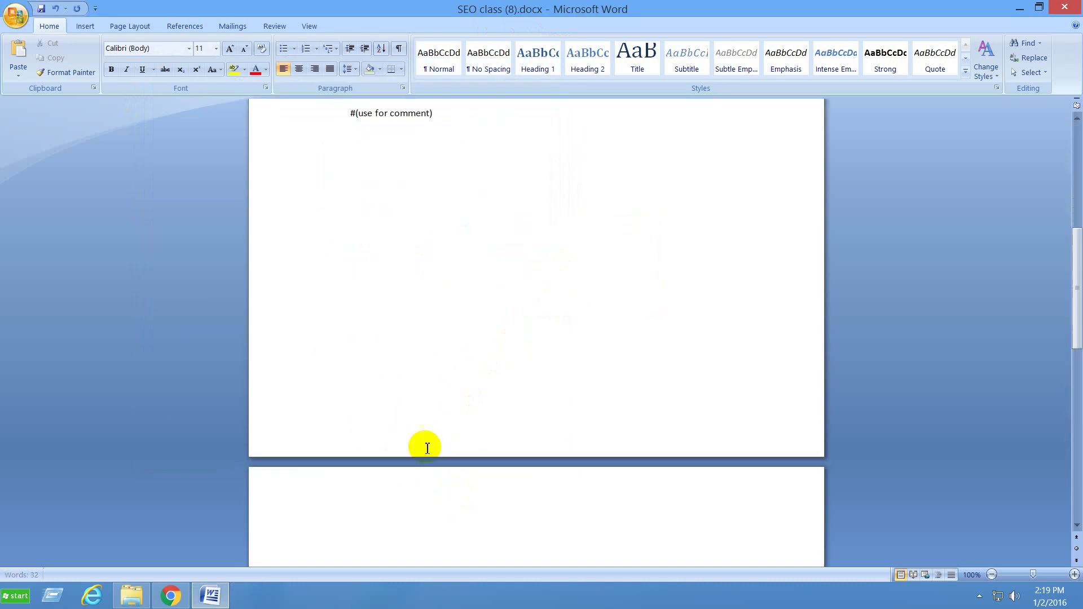
scroll(389, 317, "up", 3)
scroll(389, 317, "up", 6)
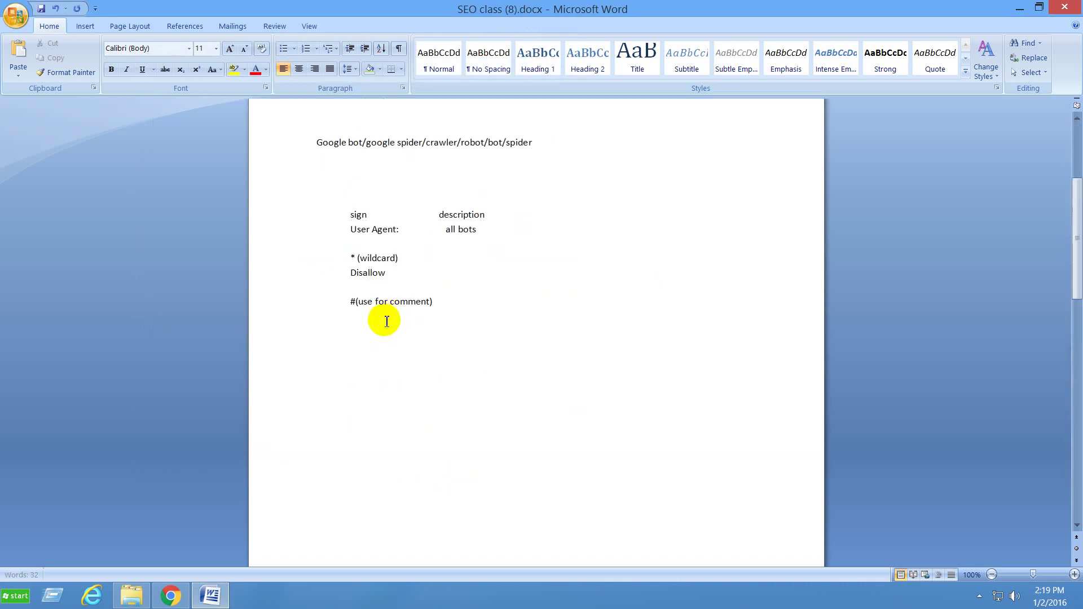
left_click(370, 329)
scroll(370, 324, "down", 2)
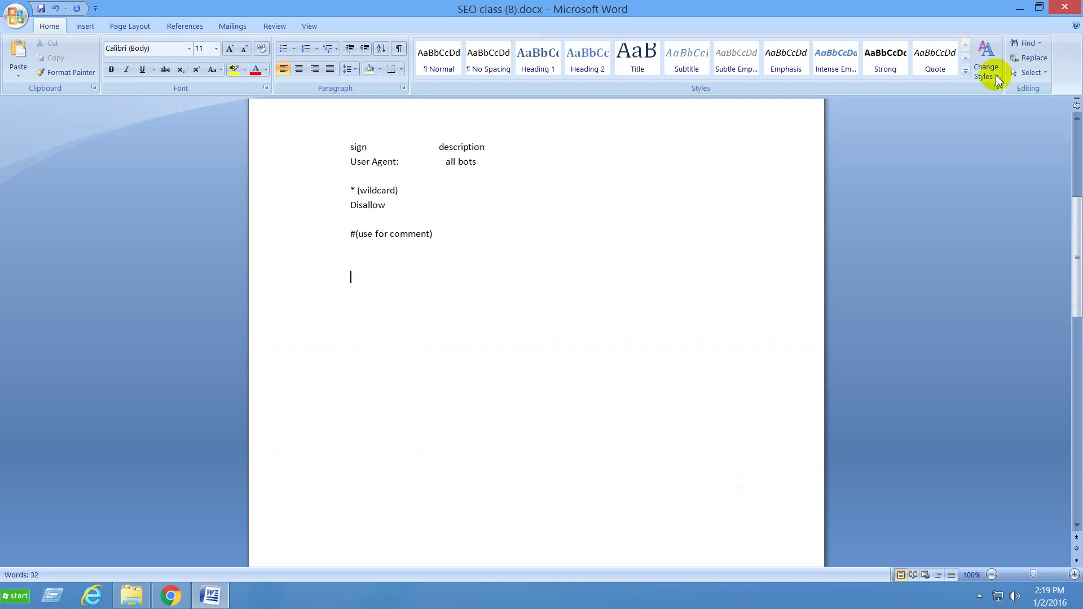
Find Avro Keyboard among the installed programs, launch it, and return to the Word document
left_click(16, 596)
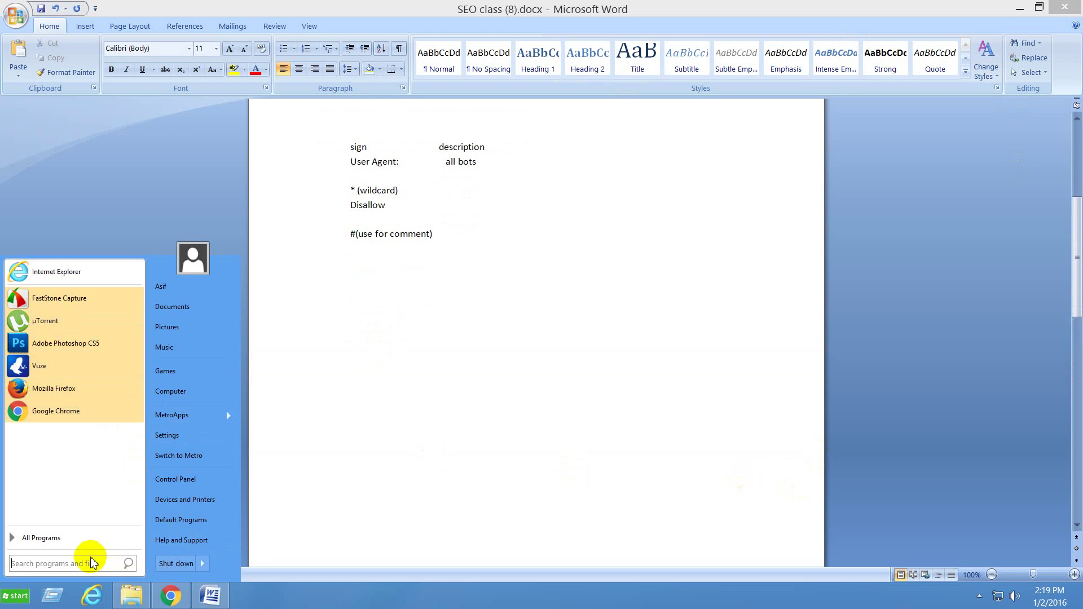
type("avro")
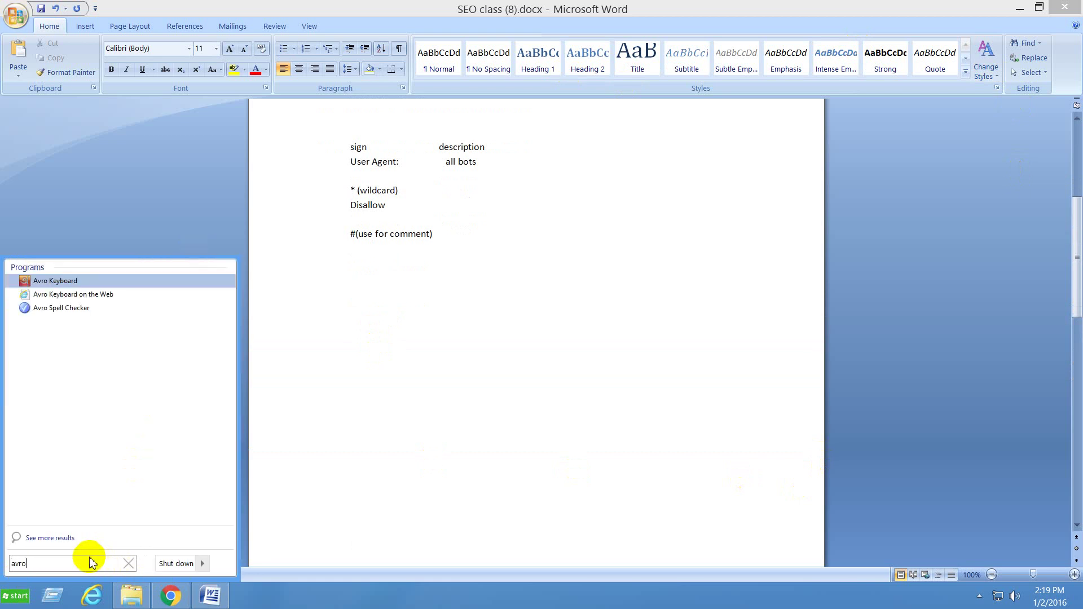
left_click(50, 280)
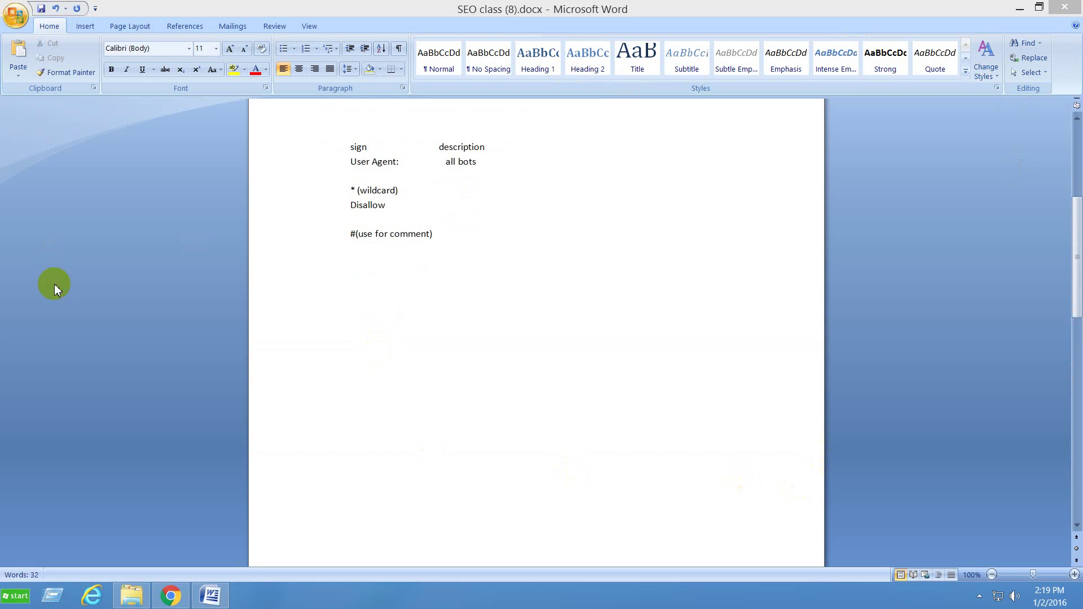
left_click(641, 348)
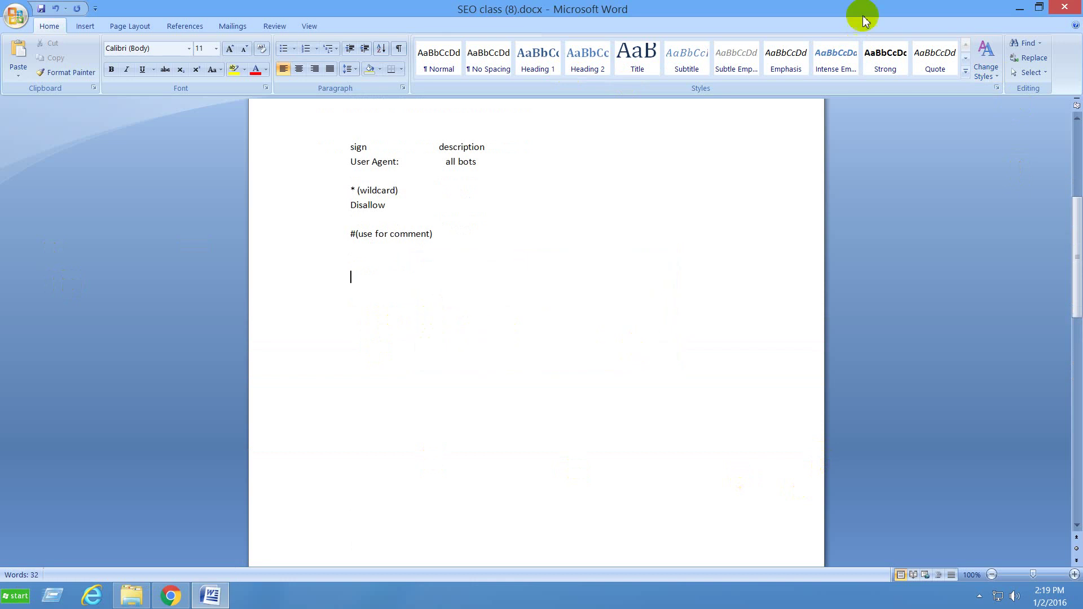
Minimize the Word document and switch Avro Keyboard to Bangla input
left_click(1018, 8)
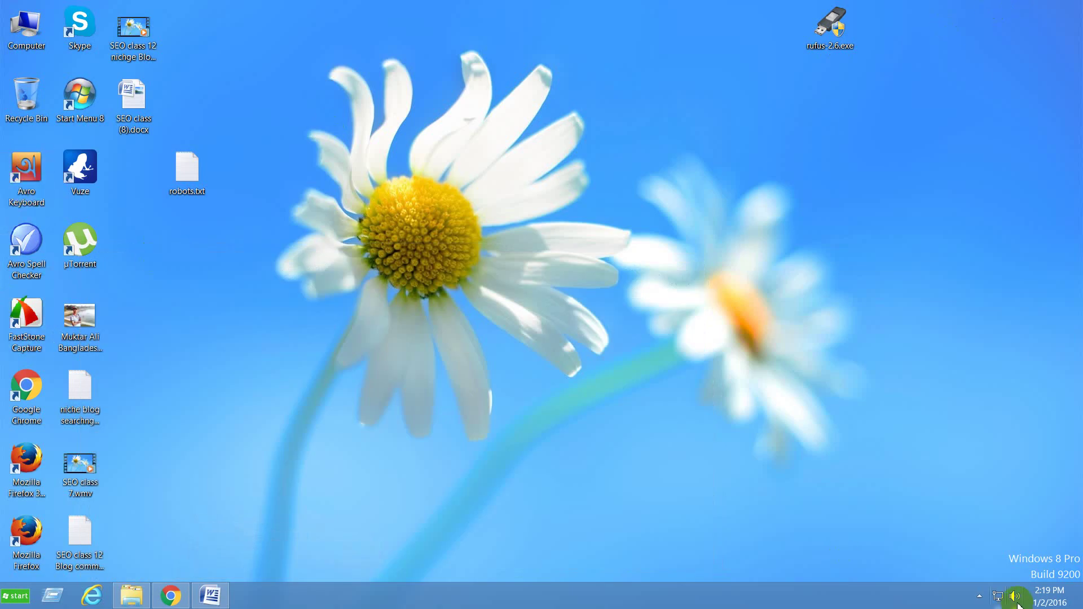
left_click(979, 596)
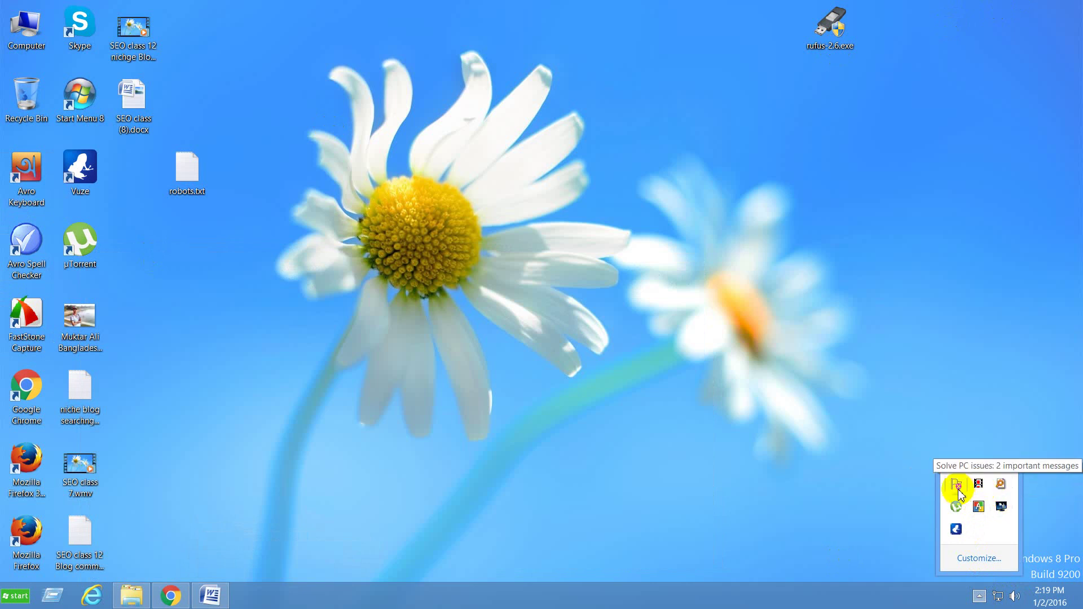
left_click(978, 506)
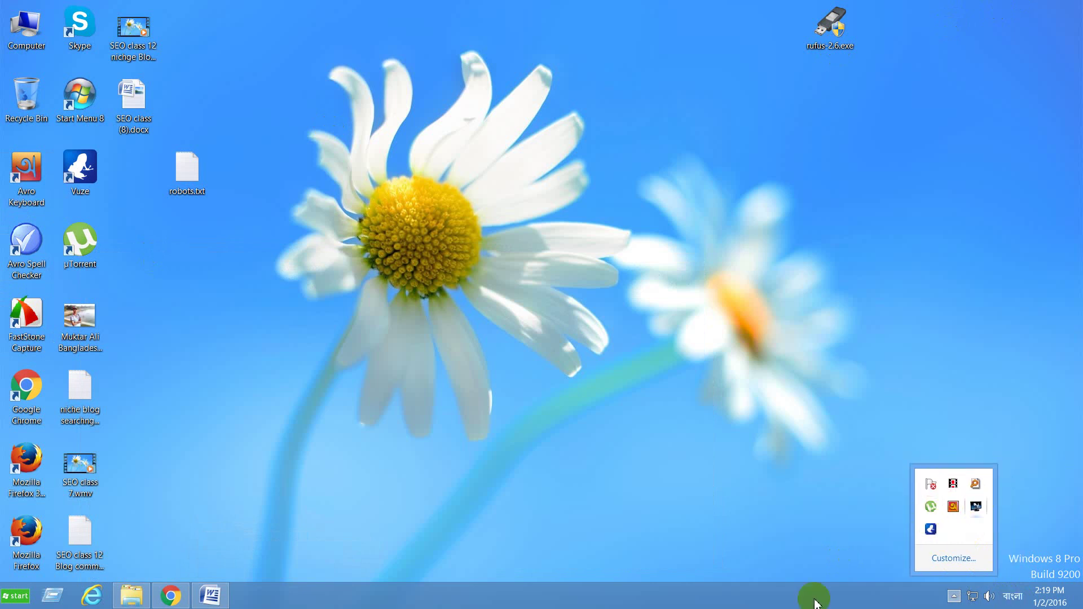
Return to the Word document and write the Bangla word "উদাহারন" below the "#(use for comment)" line
left_click(210, 596)
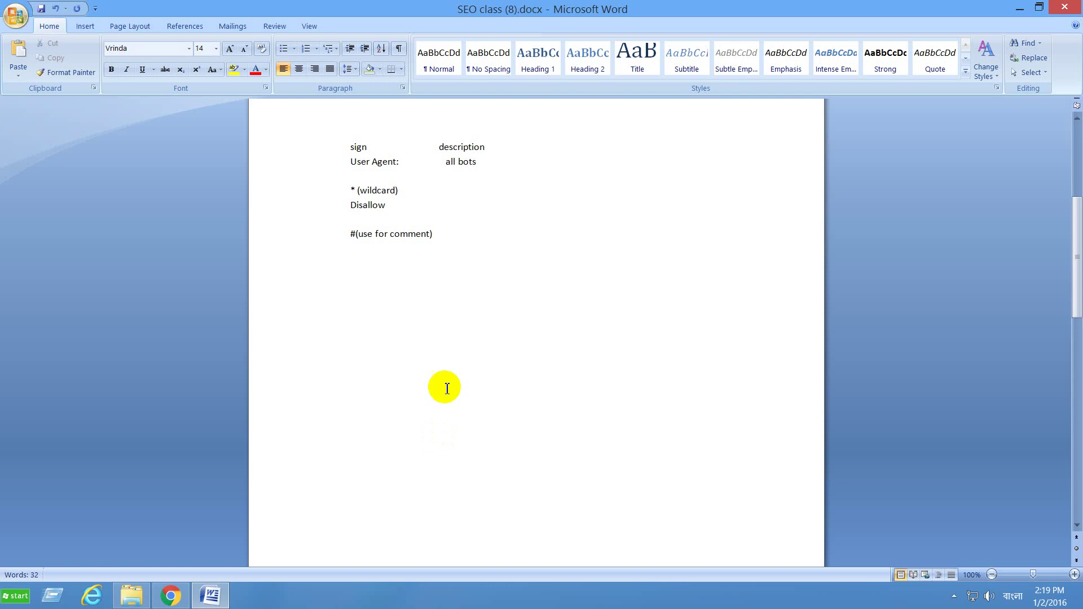
type("ud")
key("BackSpace")
key("BackSpace")
type("ud")
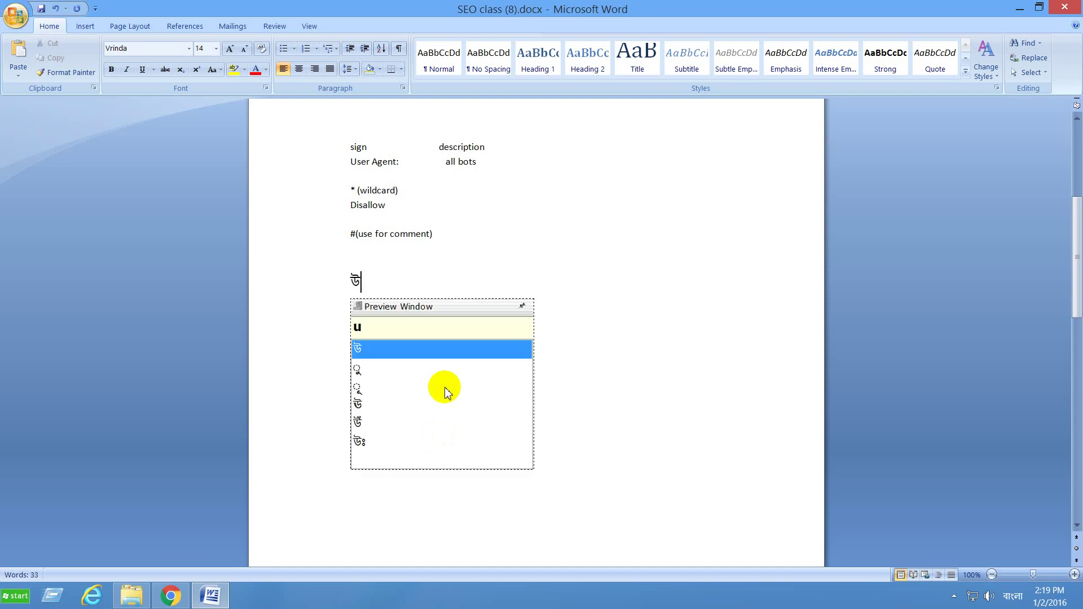
key("BackSpace")
type("dagaron")
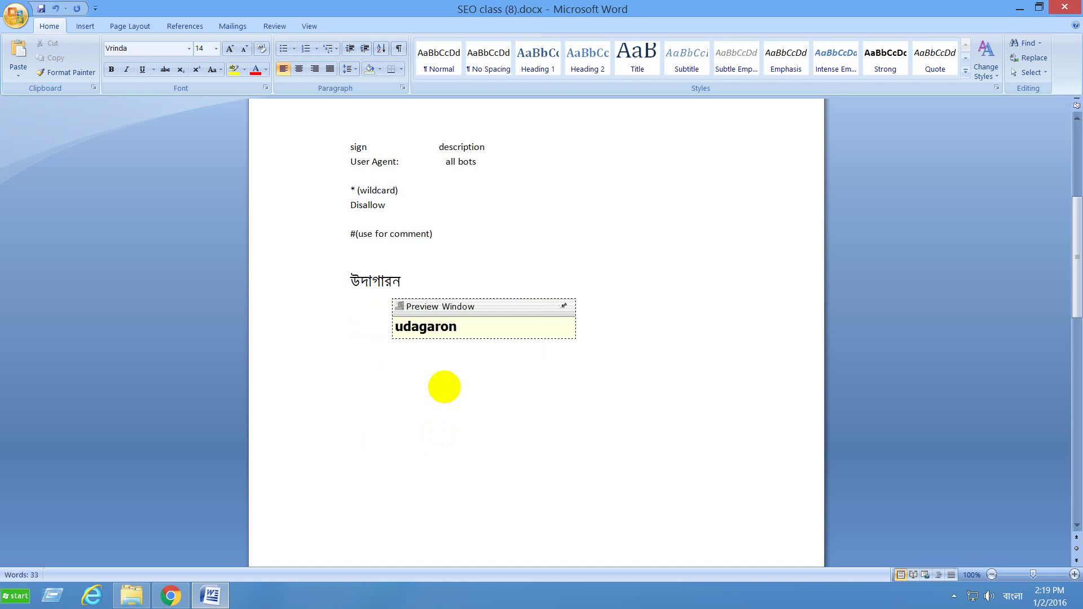
key("BackSpace")
key("BackSpace")
key("BackSpace")
key("BackSpace")
key("BackSpace")
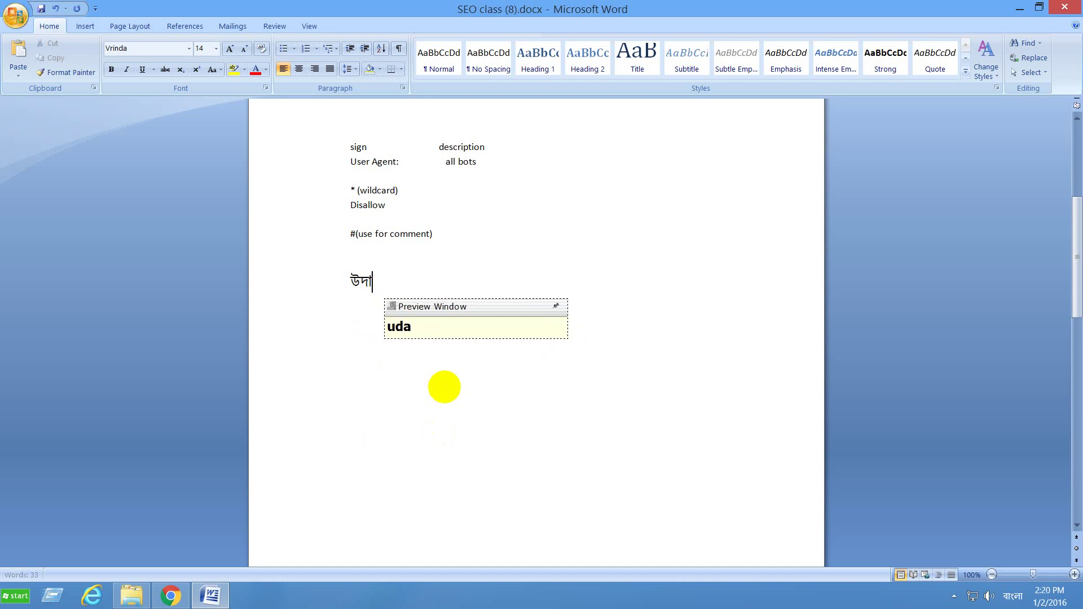
type("haron")
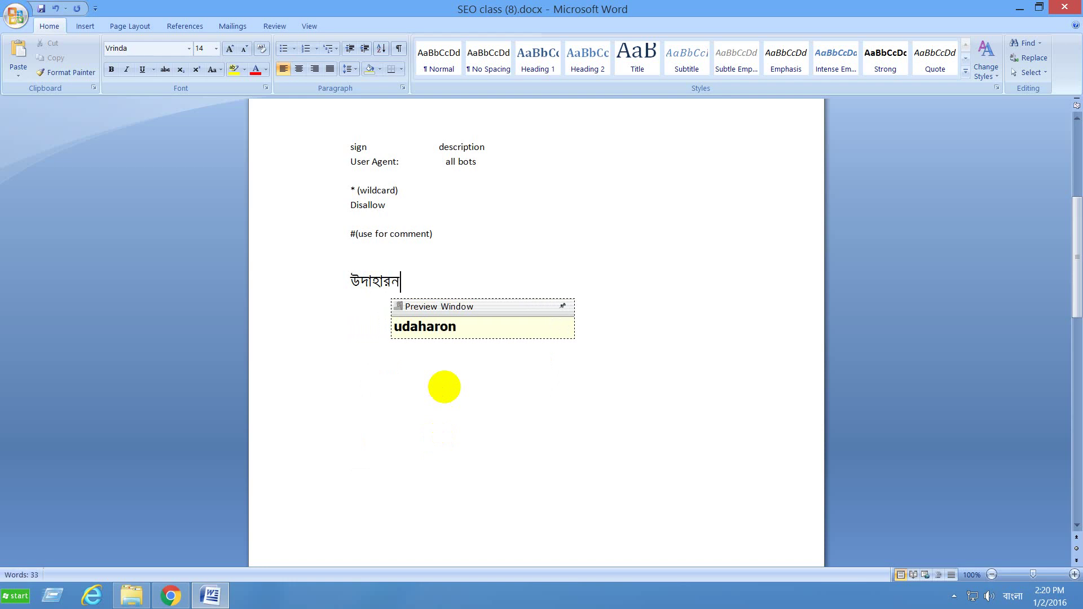
Correct the Bangla heading to "উদাহরন" and add the lines "user agent : *" and "disallow:" below it
key("BackSpace")
key("BackSpace")
key("BackSpace")
key("BackSpace")
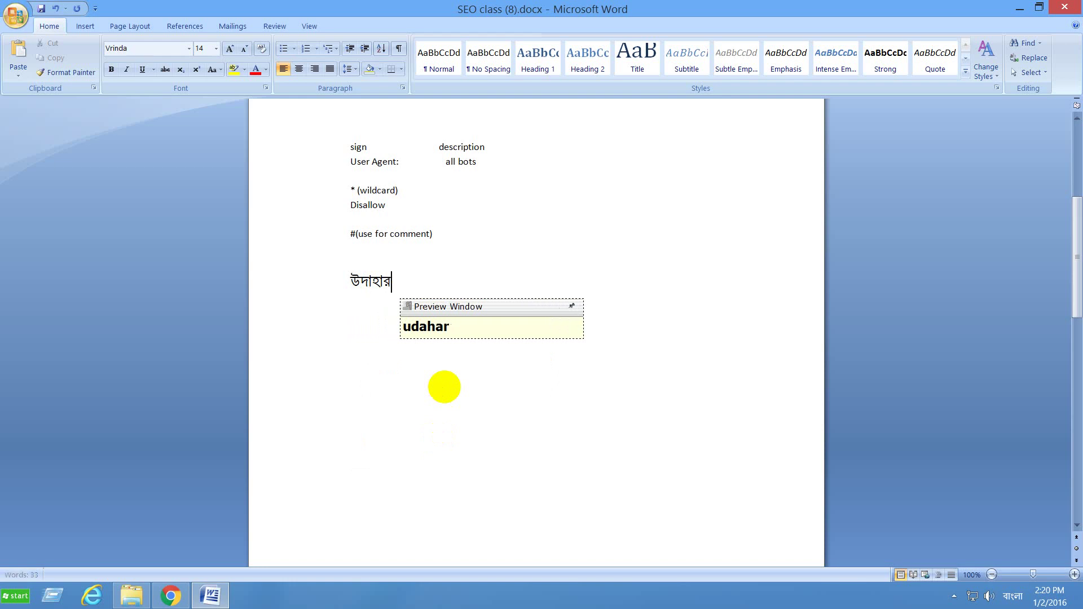
type("ron")
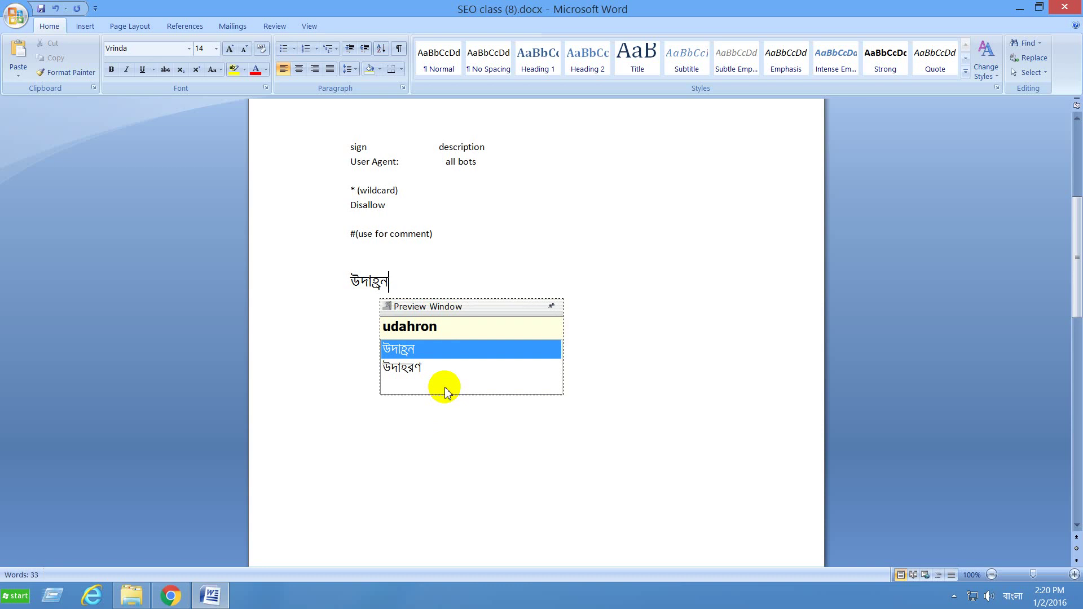
key("space")
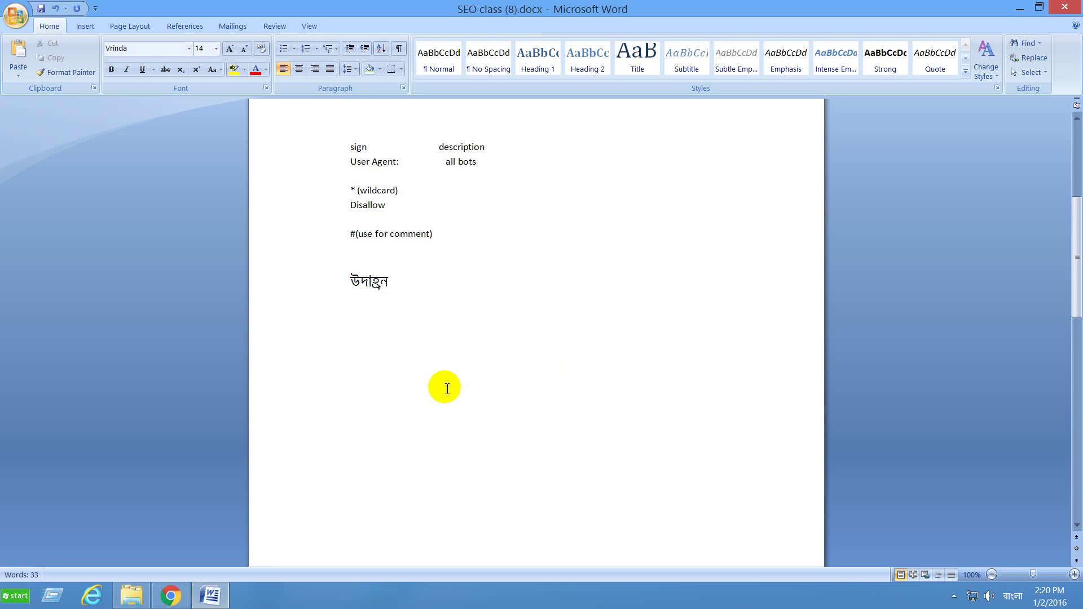
key("BackSpace")
key("BackSpace")
type("ron")
key("Return")
type("user agent : * disallow:")
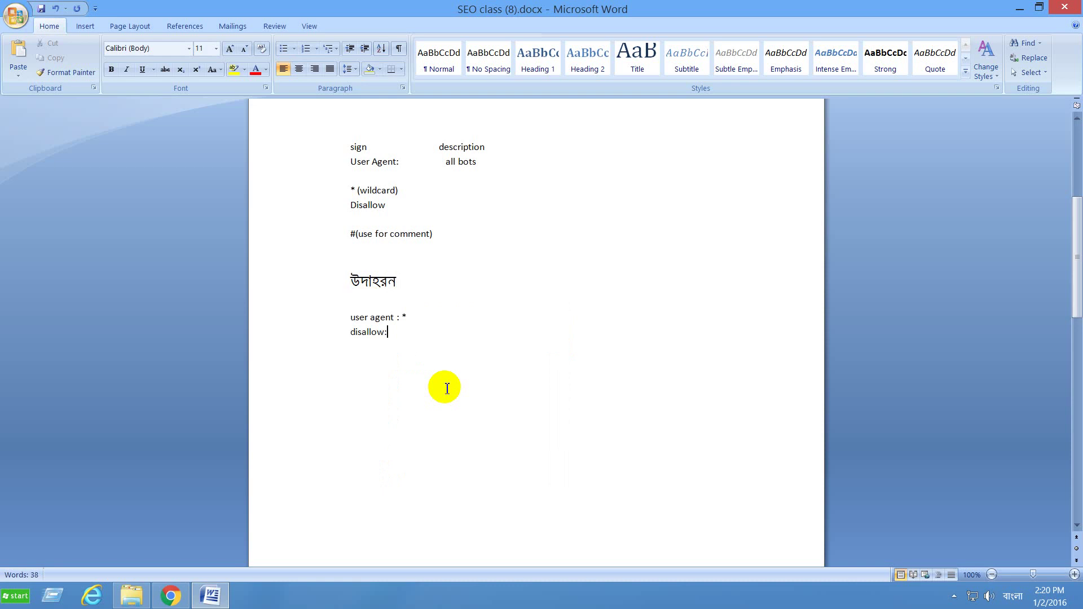
Try to write the Bangla explanation "সকল বট" on a new line below "disallow:"
key("Return")
type("sokol")
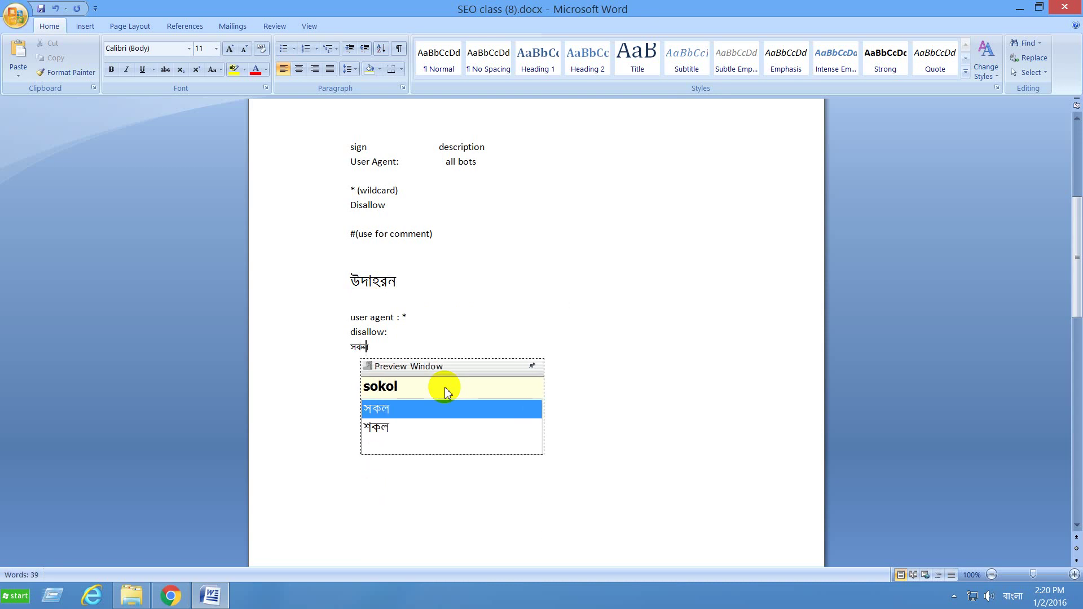
key("space")
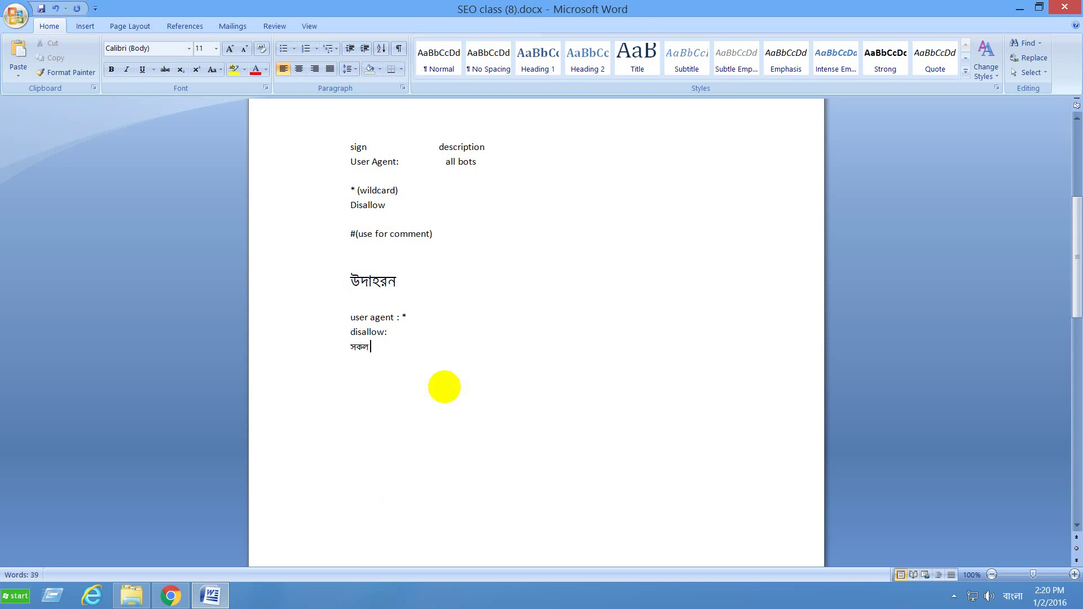
type("bot")
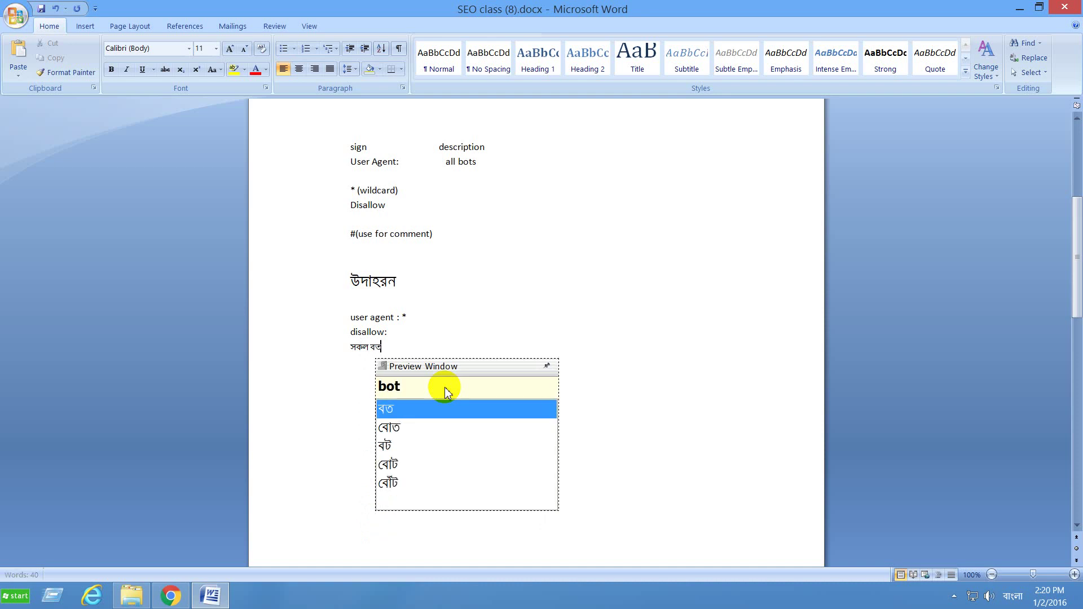
key("BackSpace")
type("y")
key("BackSpace")
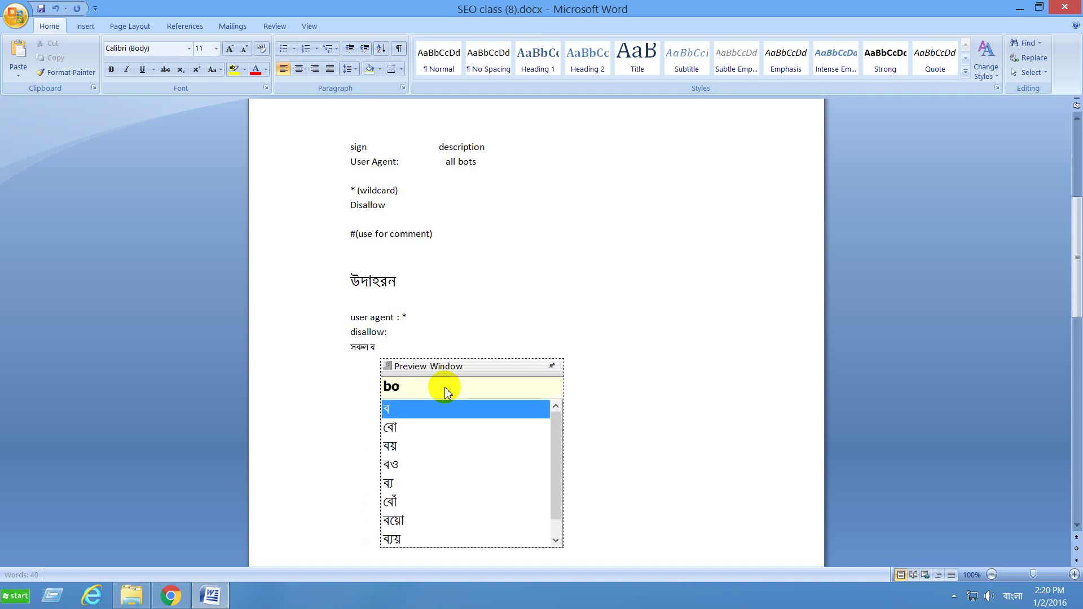
type("t")
key("Down")
key("Down")
key("Down")
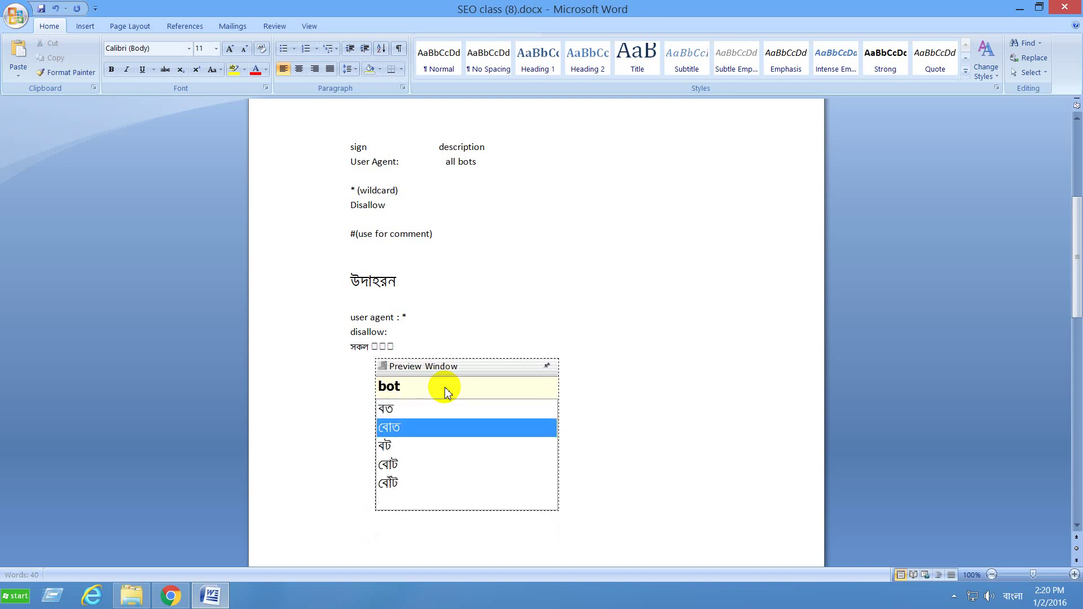
key("Down")
key("Up")
key("Return")
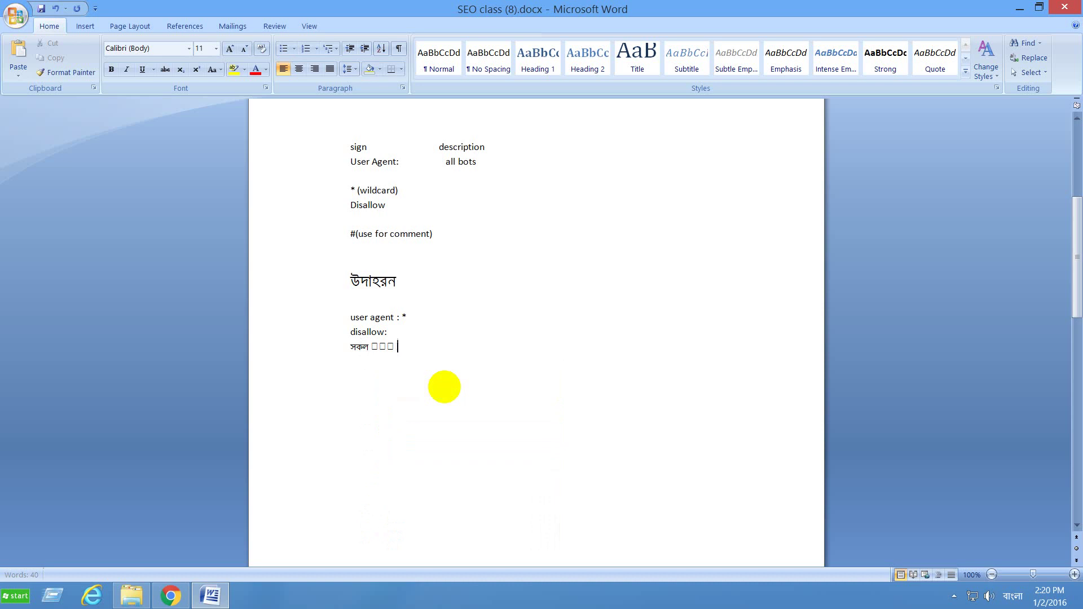
key("BackSpace")
key("BackSpace")
key("BackSpace")
type("ব")
key("BackSpace")
type("bot")
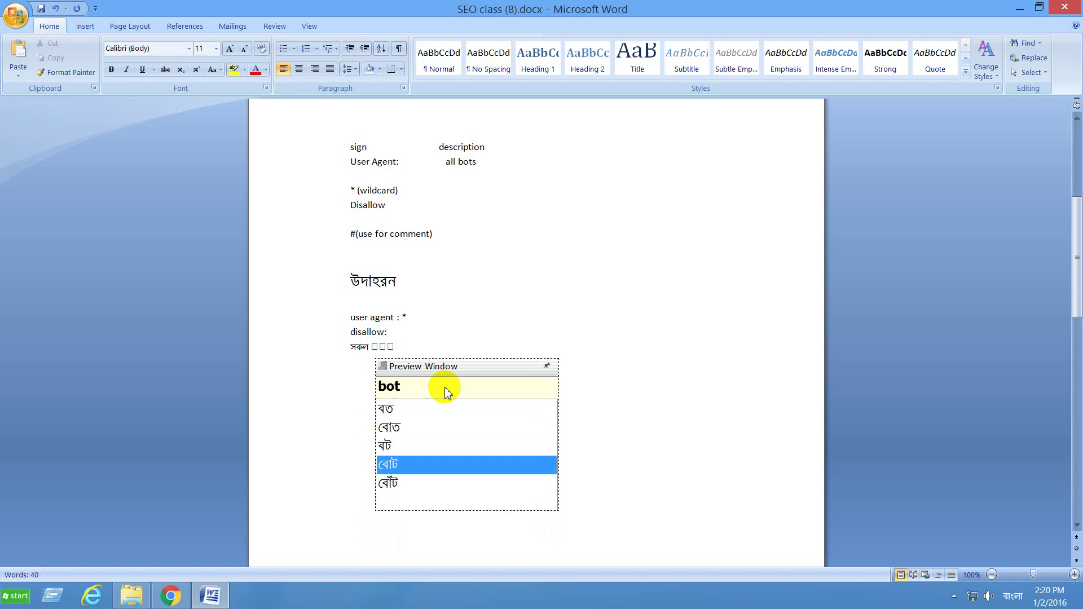
key("Up")
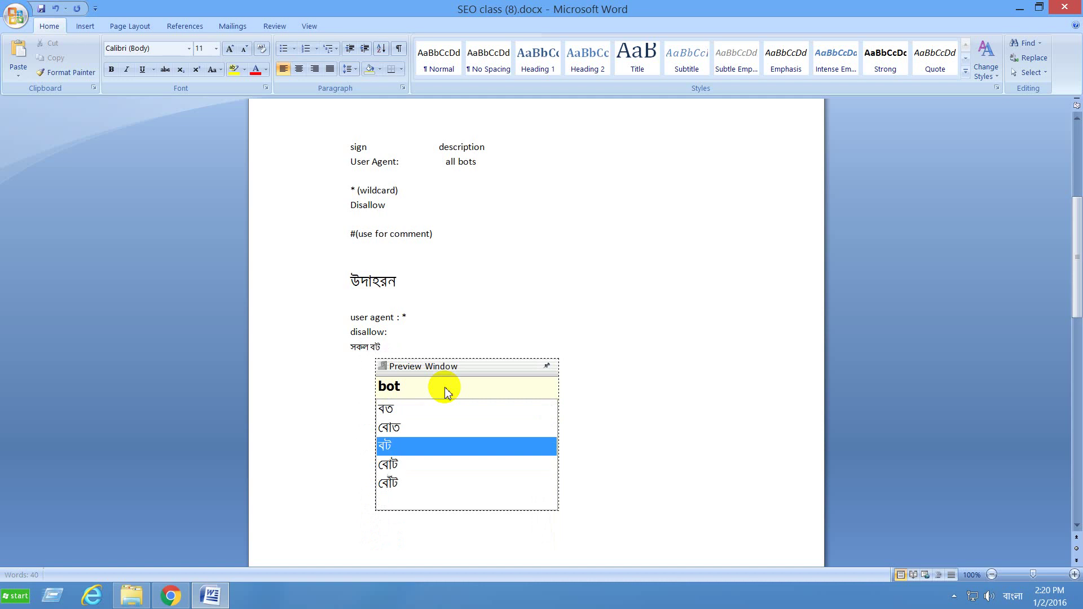
key("Up")
key("Down")
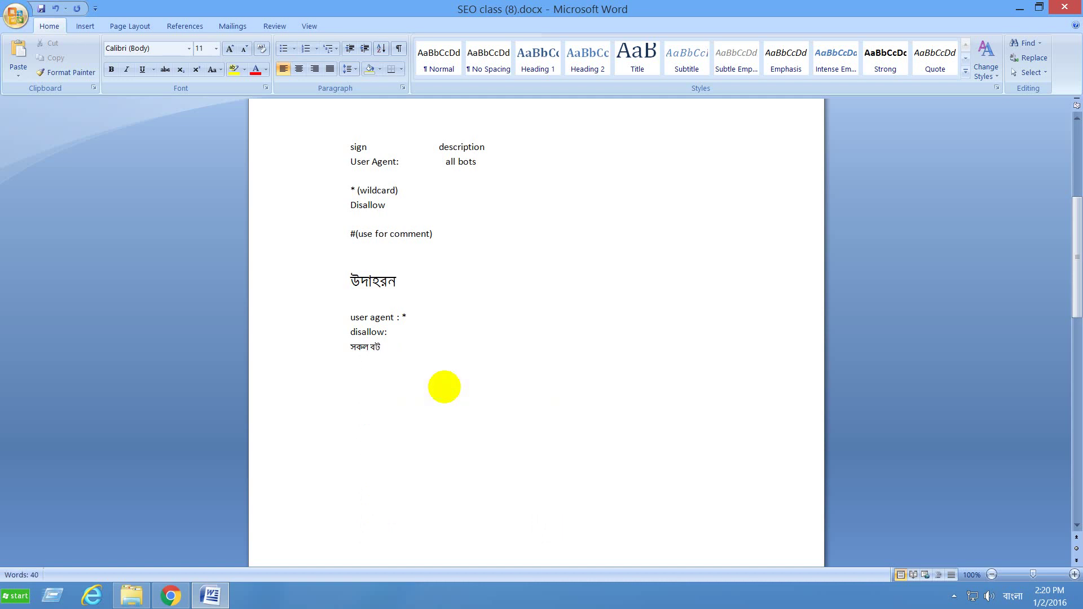
Try to add the Bangla word "ভিজিট" after "সকল বট", removing the attempts
type("visi")
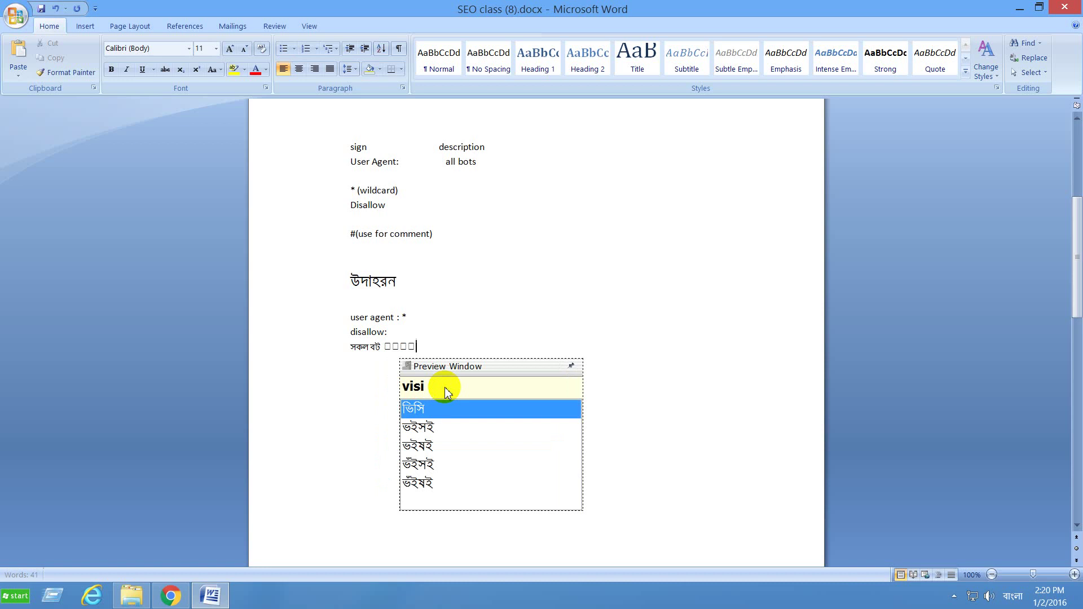
type("t")
key("BackSpace")
key("BackSpace")
key("BackSpace")
key("BackSpace")
key("BackSpace")
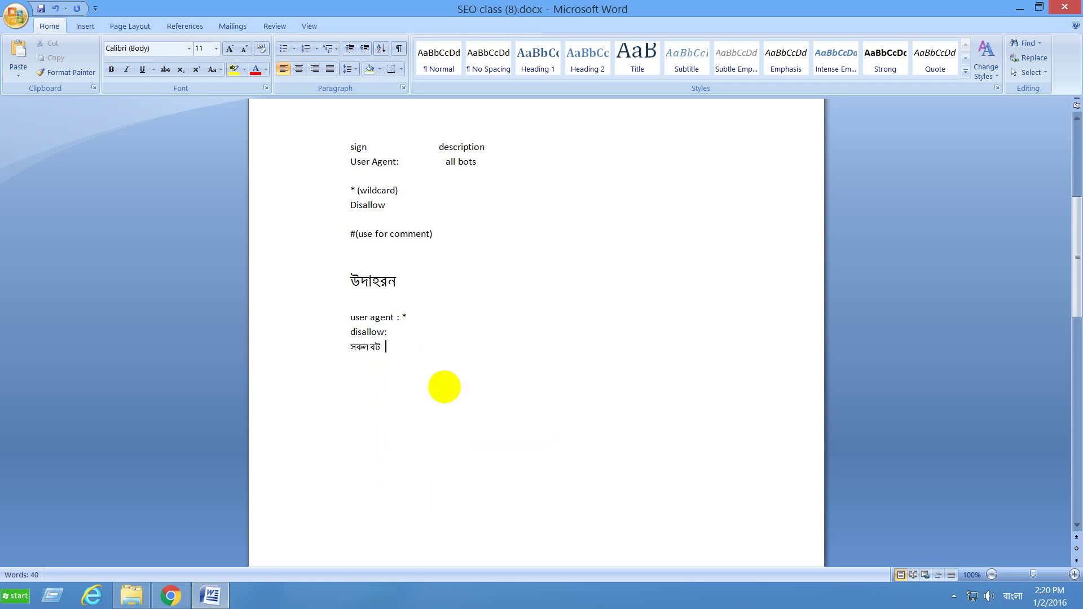
type("vijit")
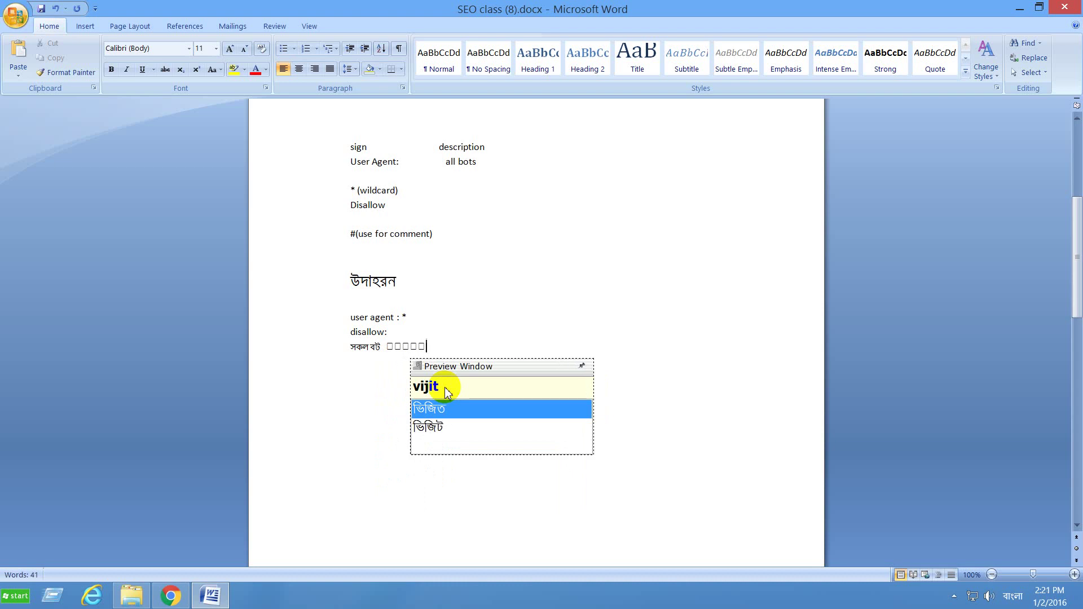
key("Down")
key("Return")
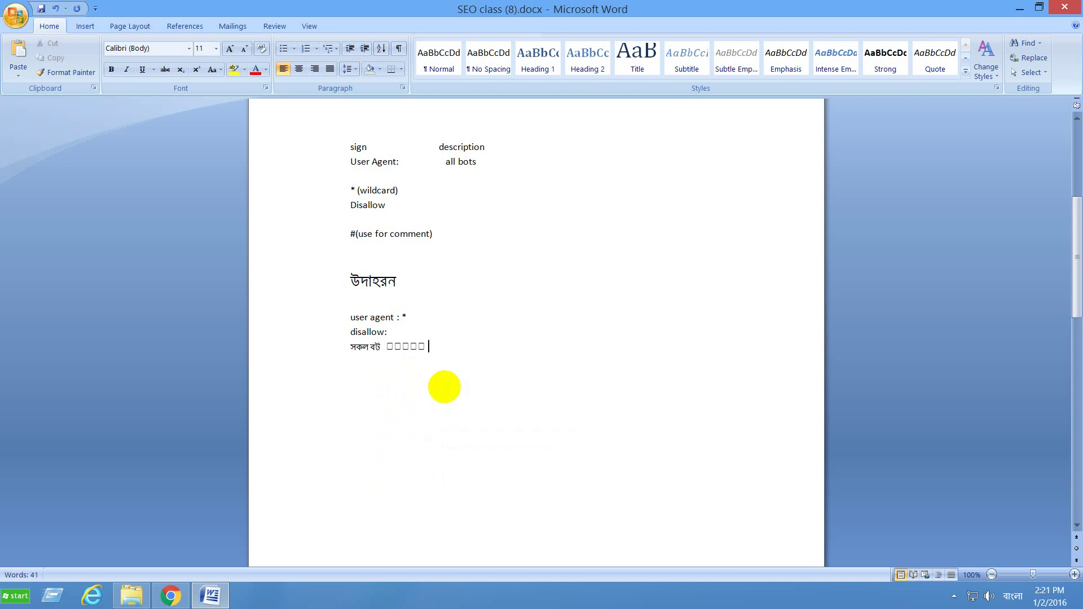
key("BackSpace")
key("BackSpace")
key("BackSpace")
key("BackSpace")
key("BackSpace")
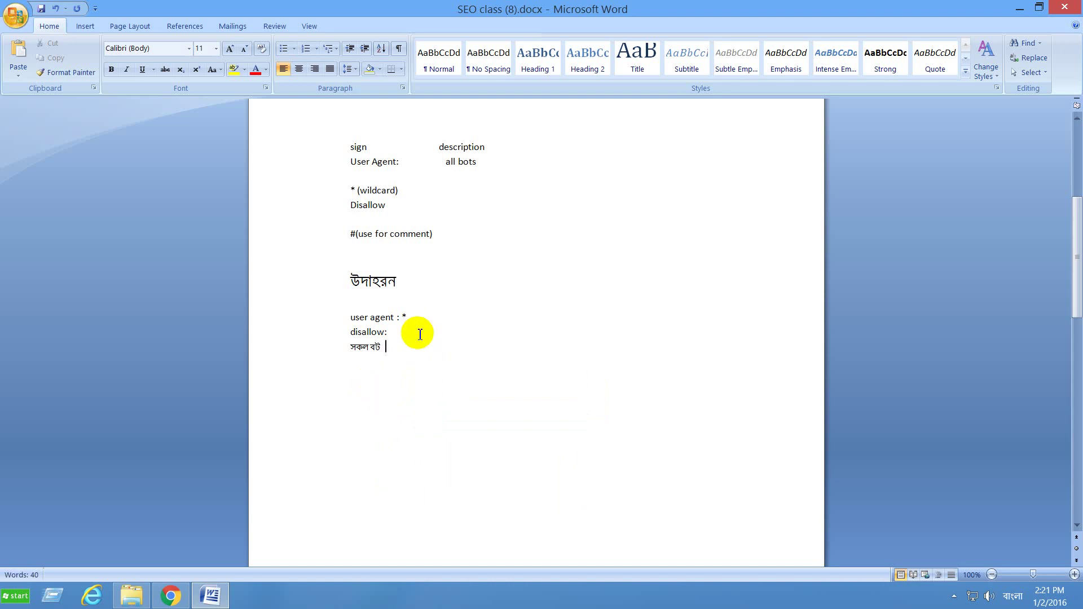
Delete the Bangla explanation line below "disallow:" in the Word document
key("BackSpace")
key("BackSpace")
key("BackSpace")
key("BackSpace")
key("BackSpace")
key("BackSpace")
type("all")
key("BackSpace")
key("BackSpace")
key("BackSpace")
key("BackSpace")
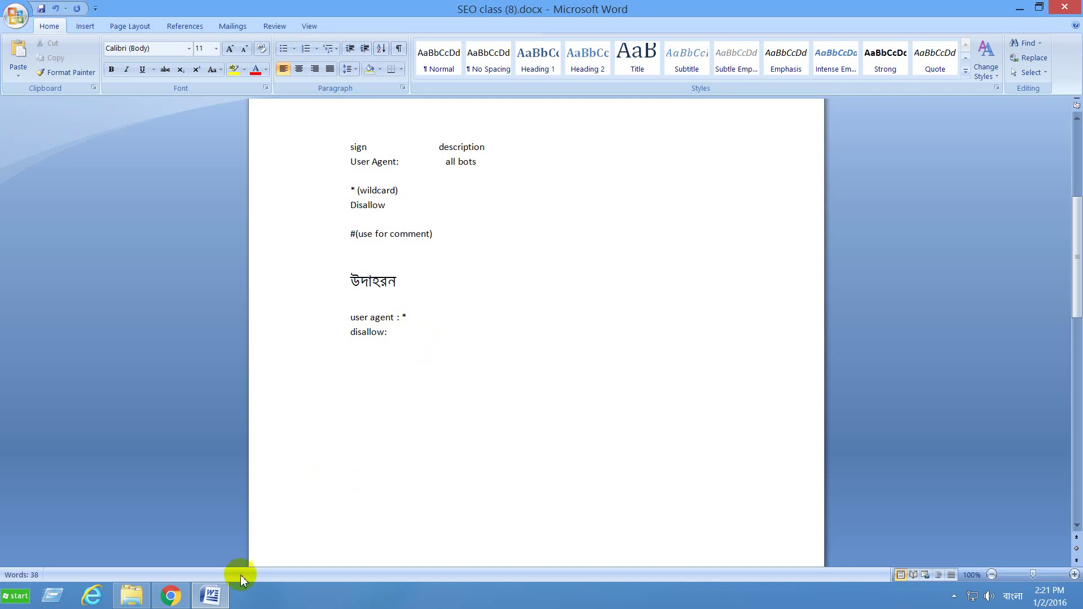
Minimize the Word document, open robots.txt from the desktop, and add the heading "example" above the user agent line
left_click(1018, 10)
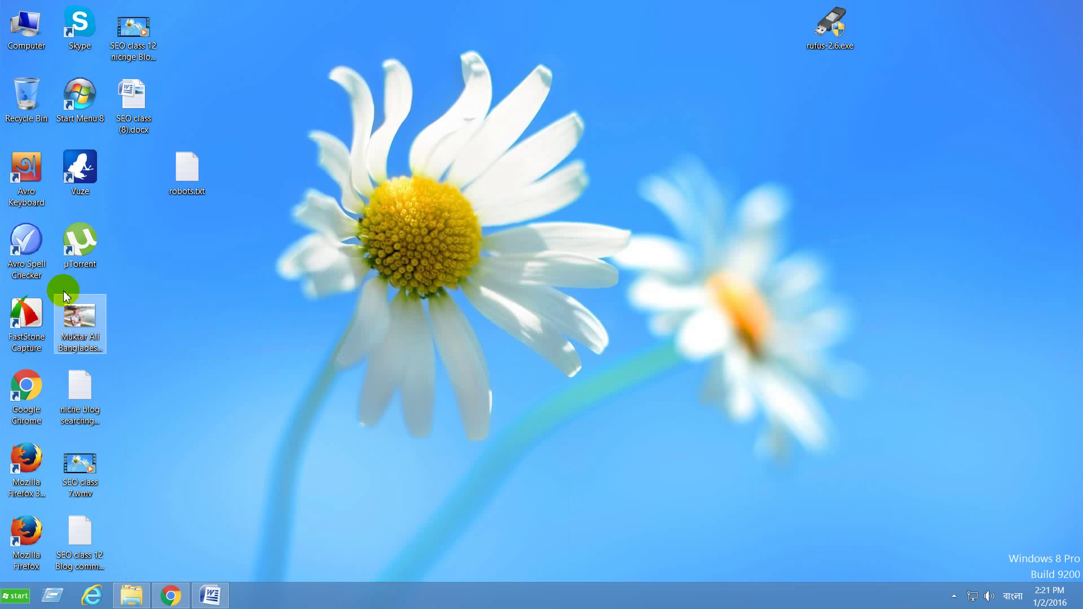
double_click(185, 165)
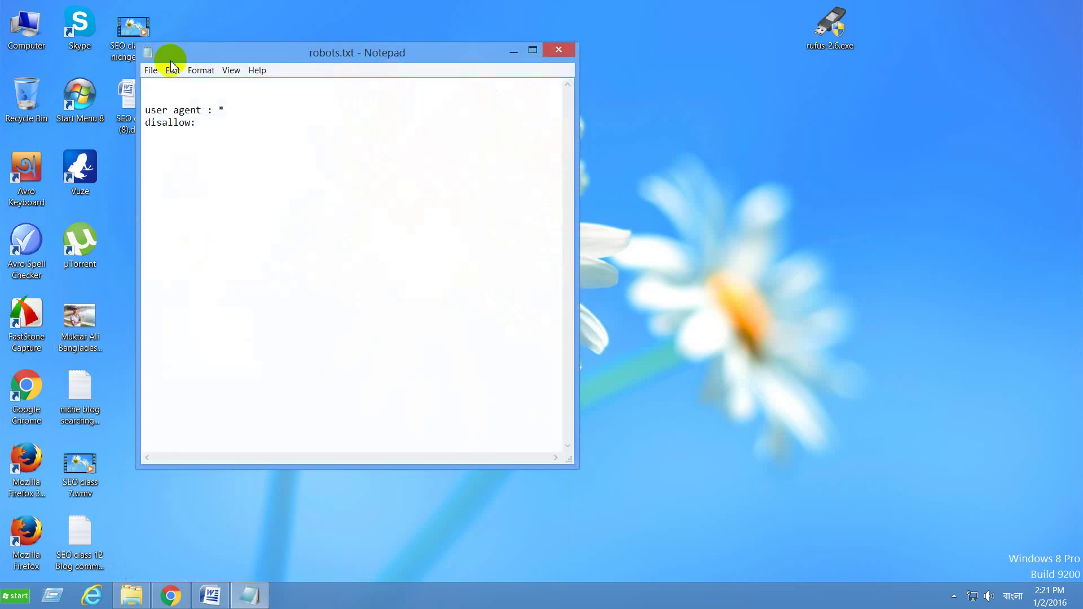
type("ec")
type("ample")
Add the explanation "all bot visits and all psge crowl" below the disallow line in robots.txt
type("all bo")
type("t visi")
type("t")
type("s")
type(" and ")
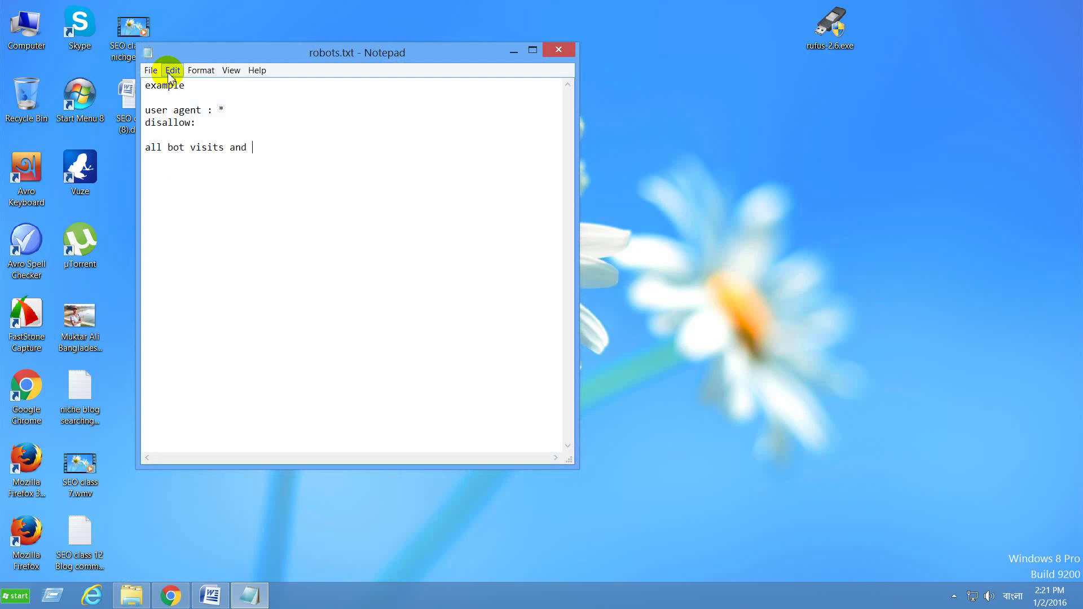
type("all psge crowl")
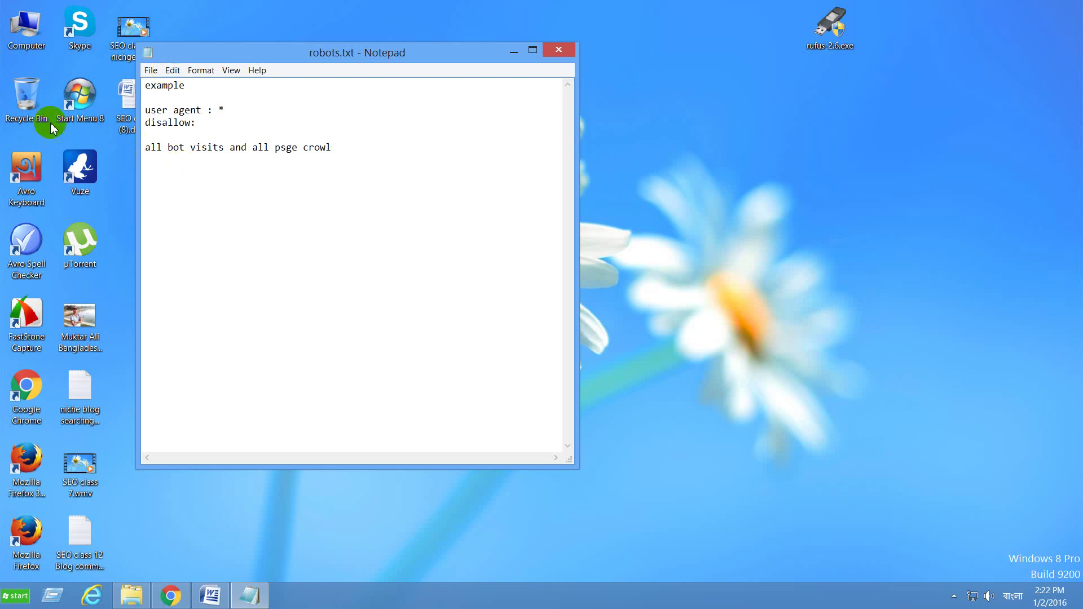
Number the first heading as example 1 and add the heading "Example 2" below the explanation
left_click(201, 90)
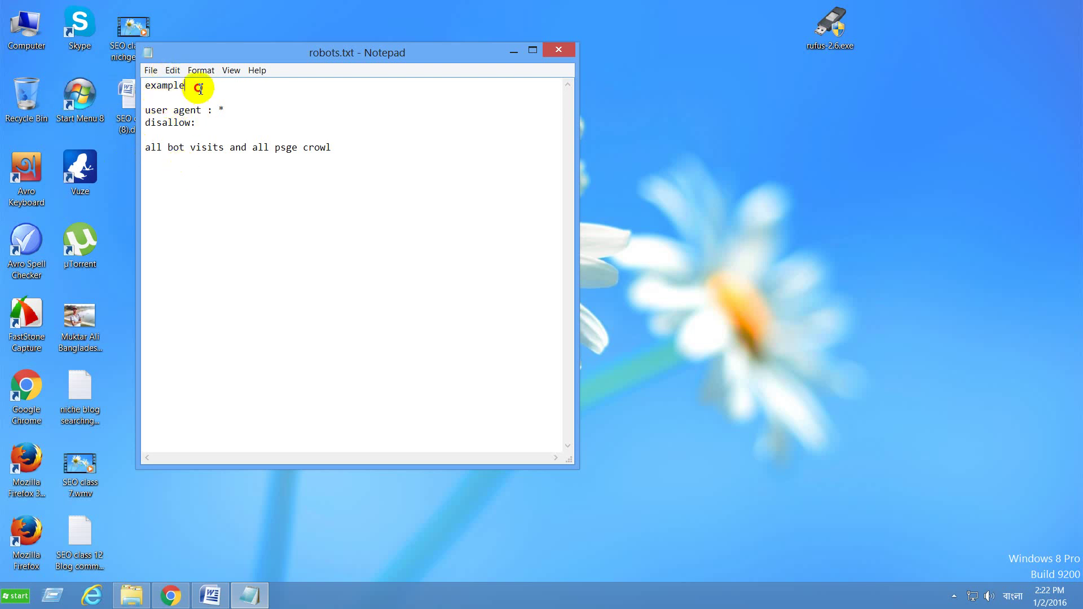
type("1")
left_click(170, 215)
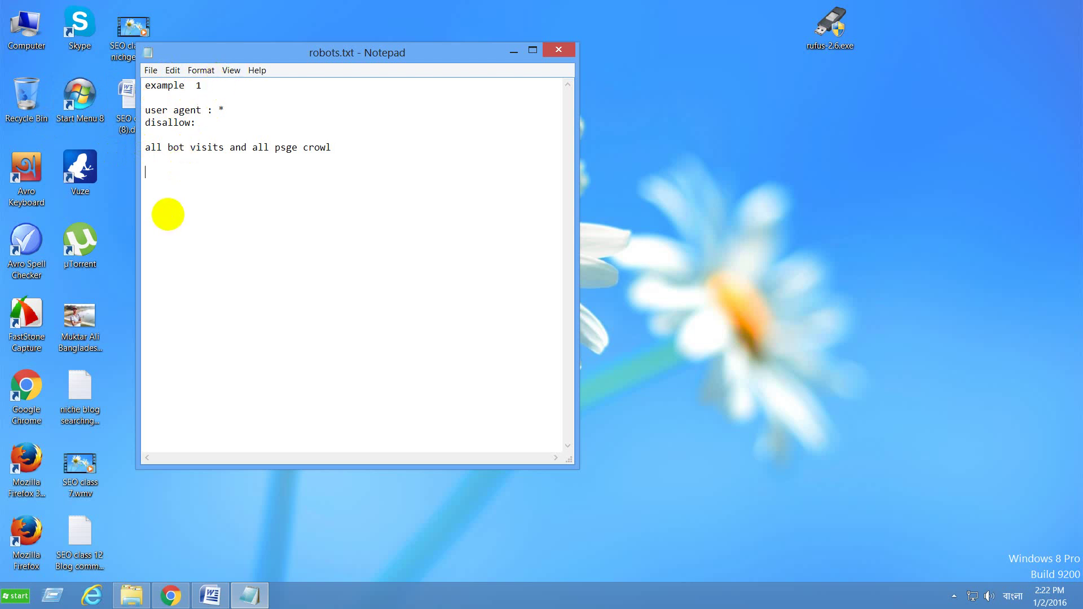
type("Example 2")
key("Return")
key("Return")
Copy the user agent and disallow lines under Example 2 and add "/" to the copied disallow line
left_click_drag(200, 124, 148, 110)
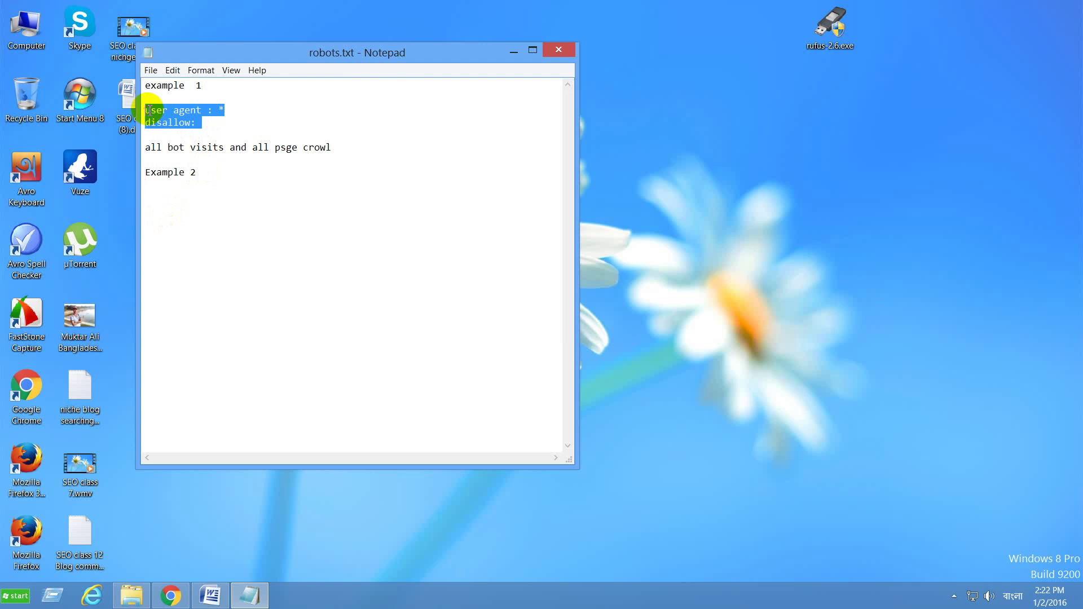
key("ctrl+c")
left_click(157, 188)
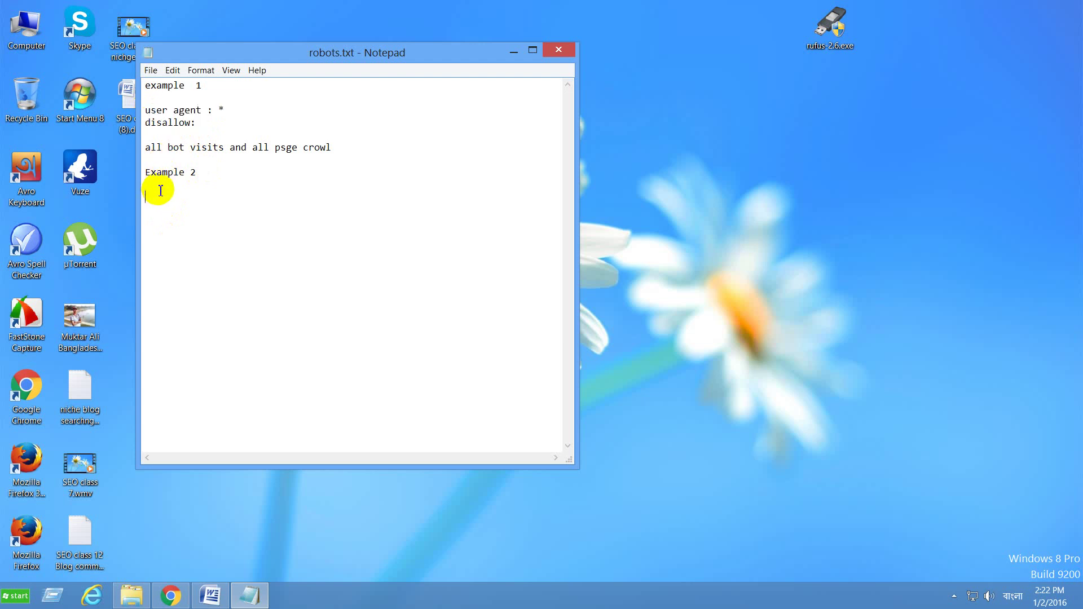
key("ctrl+v")
type("/")
key("Return")
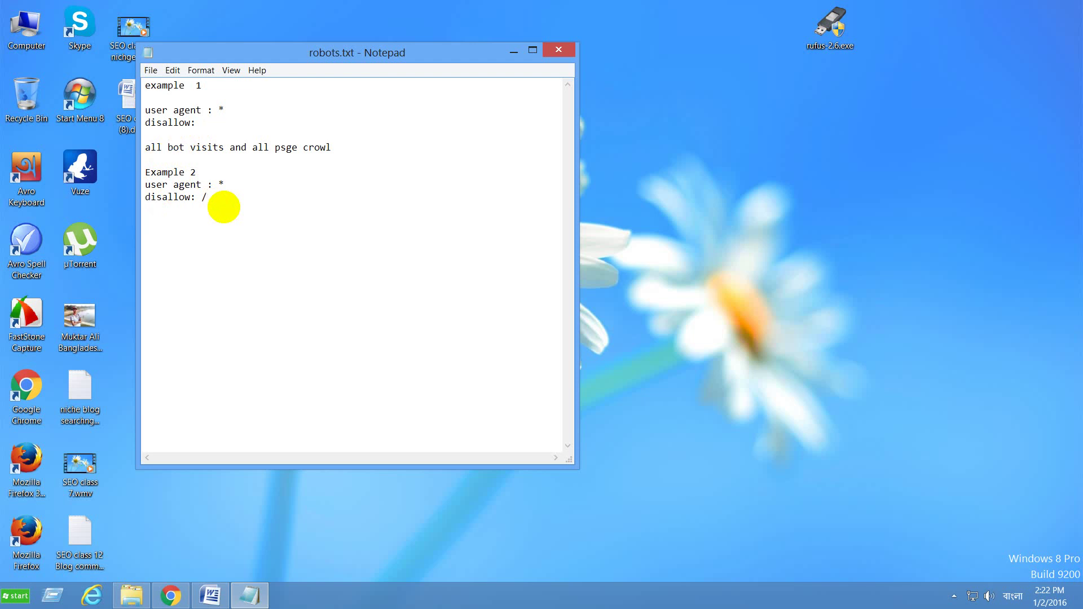
Add the explanation "all bot visit but no page crawl" below the Example 2 rules
type("all bot visit but no page cpa")
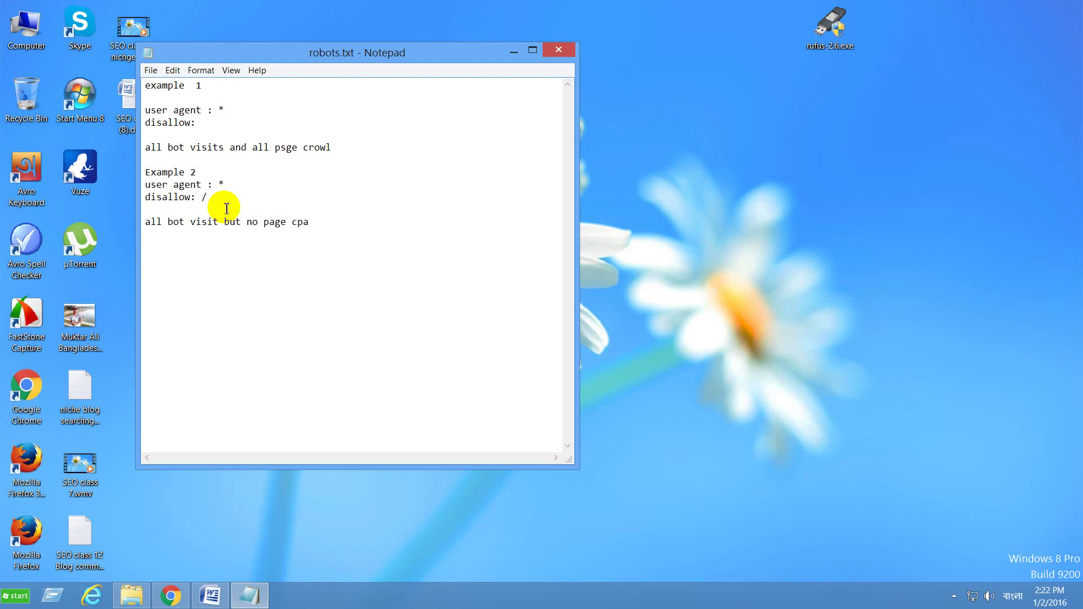
key("BackSpace")
key("BackSpace")
key("BackSpace")
type("crawl")
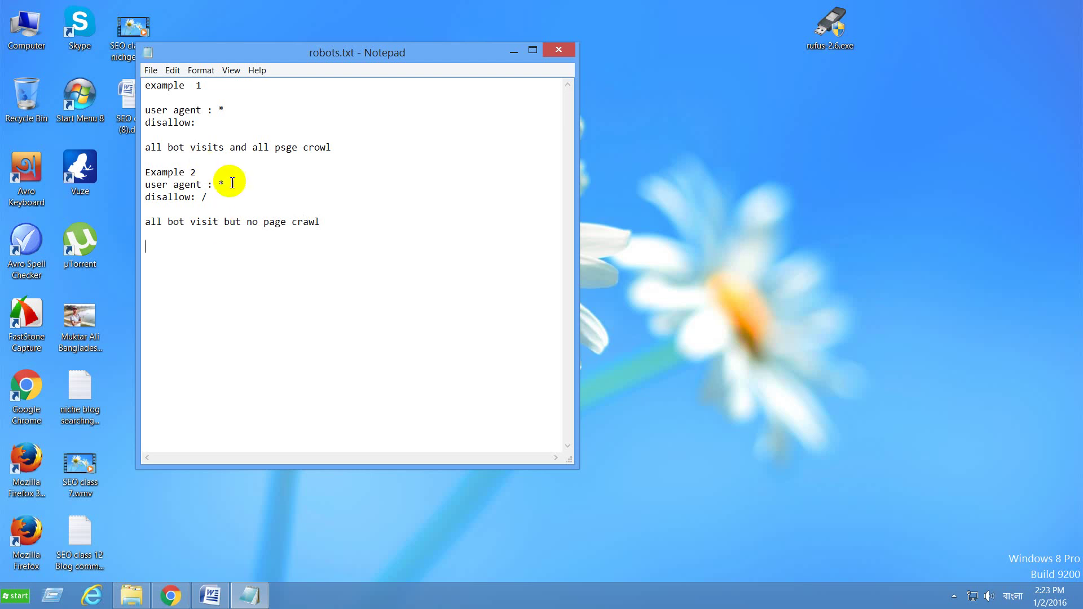
Below the Example 2 explanation, add the heading "example 3" with the lines "user agent: google bot" and "disallow:"
left_click(204, 123)
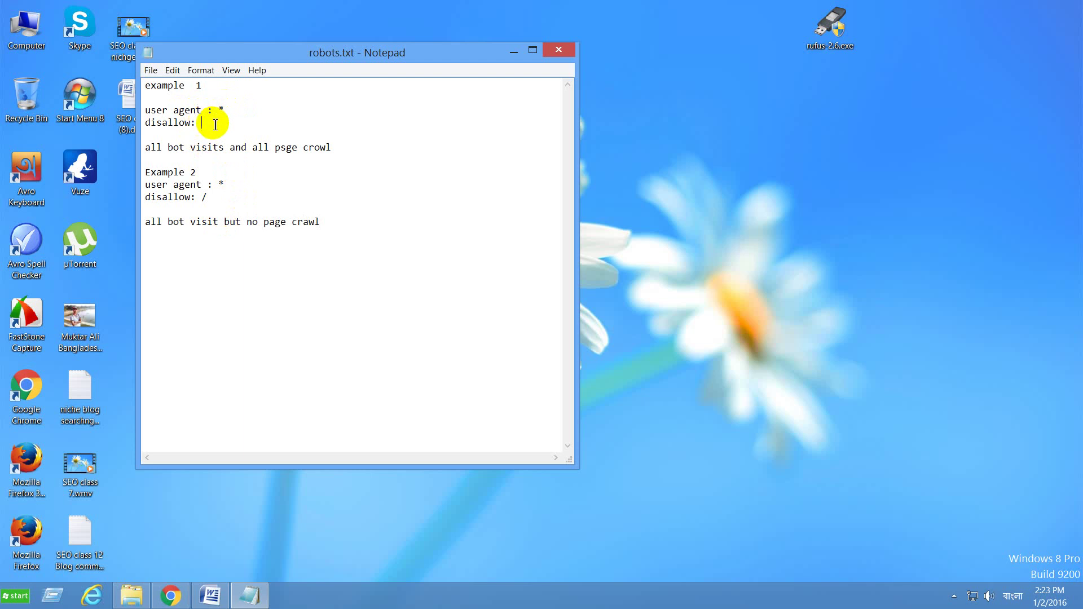
left_click(210, 198)
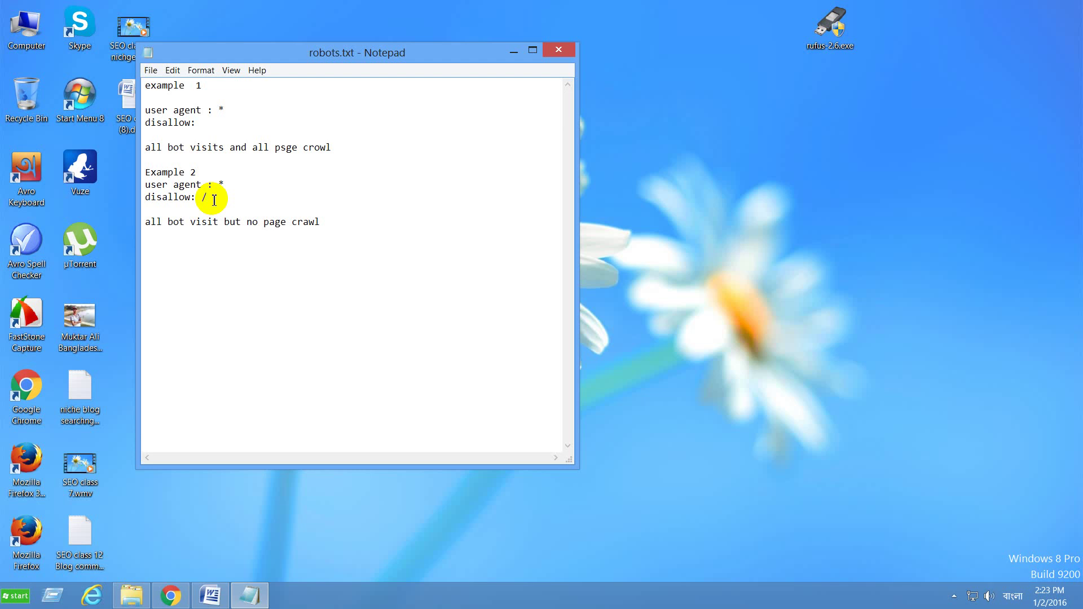
left_click(240, 239)
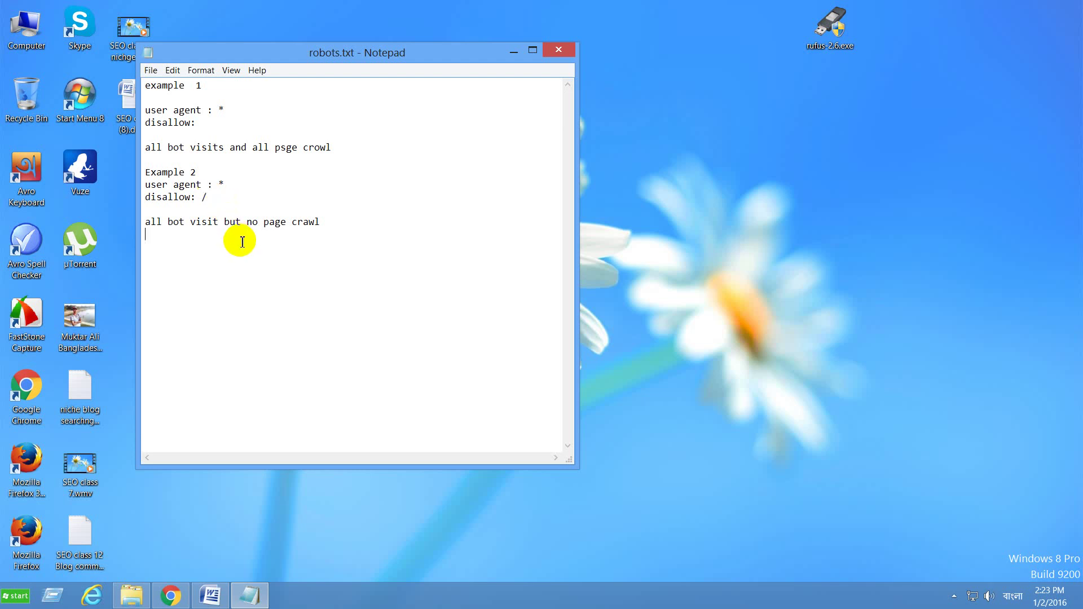
key("Return")
key("Return")
type("example 3")
key("Return")
key("Return")
type("user agent: google")
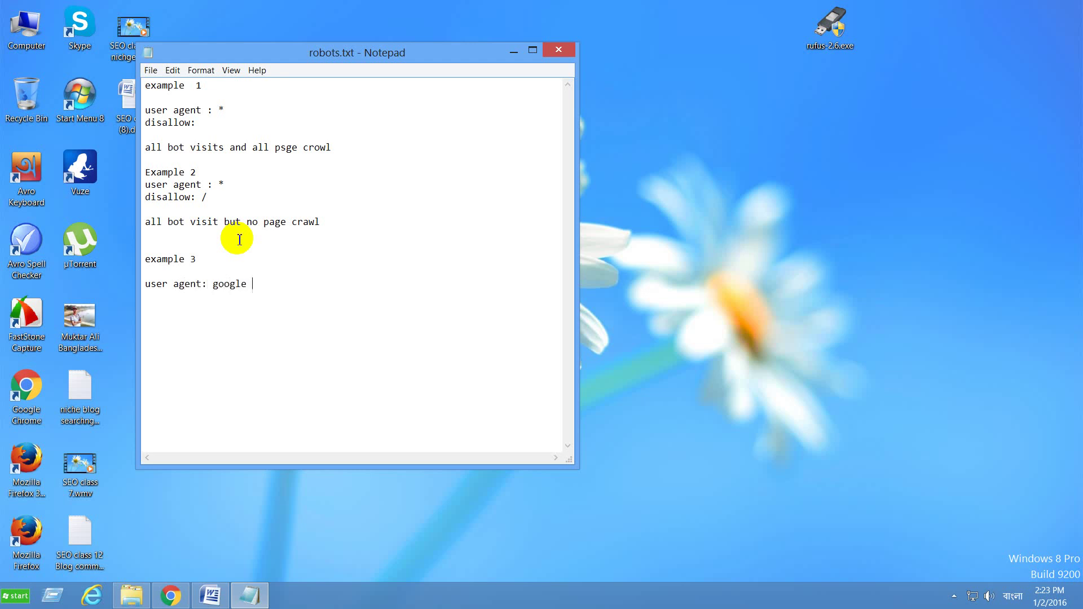
type(" bot ")
type("disallow")
type(":")
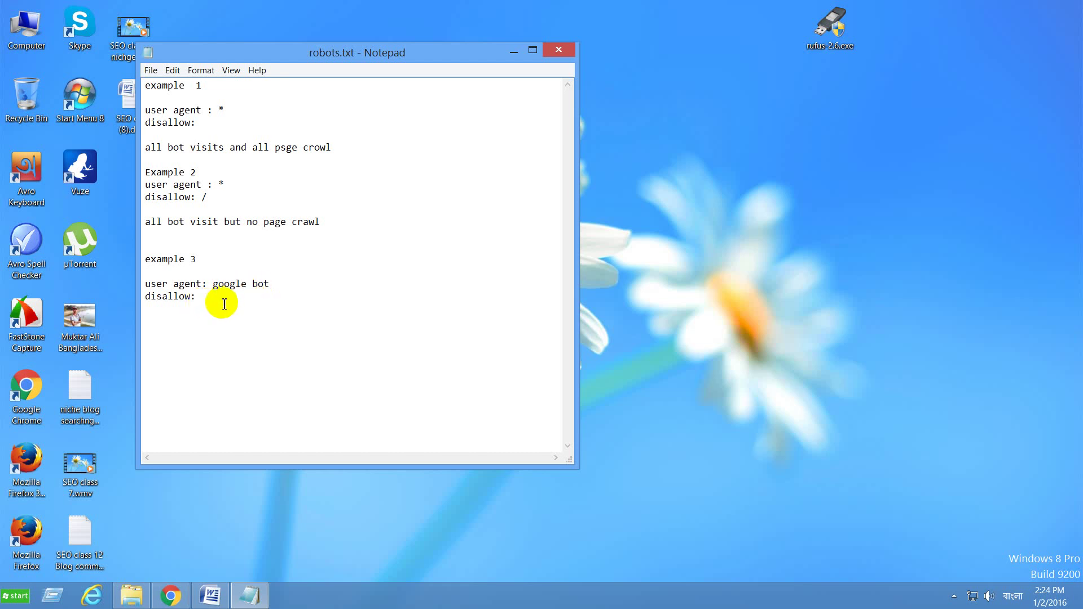
Add the explanation "only google bot visit and all page crawl" below the Example 3 rules
left_click(172, 326)
type("only ")
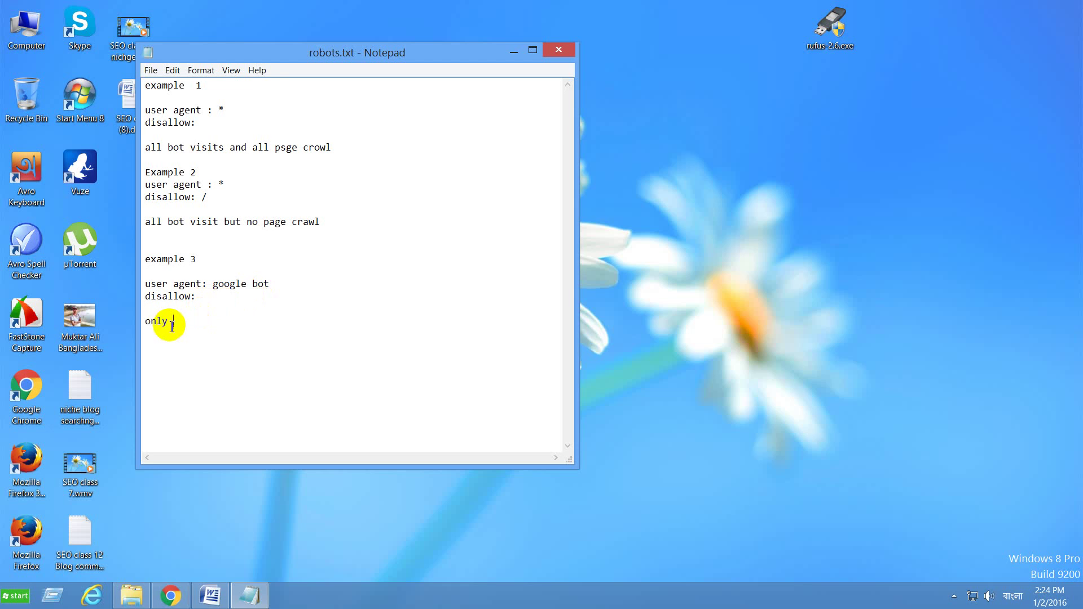
type("google bot")
type("visit and all")
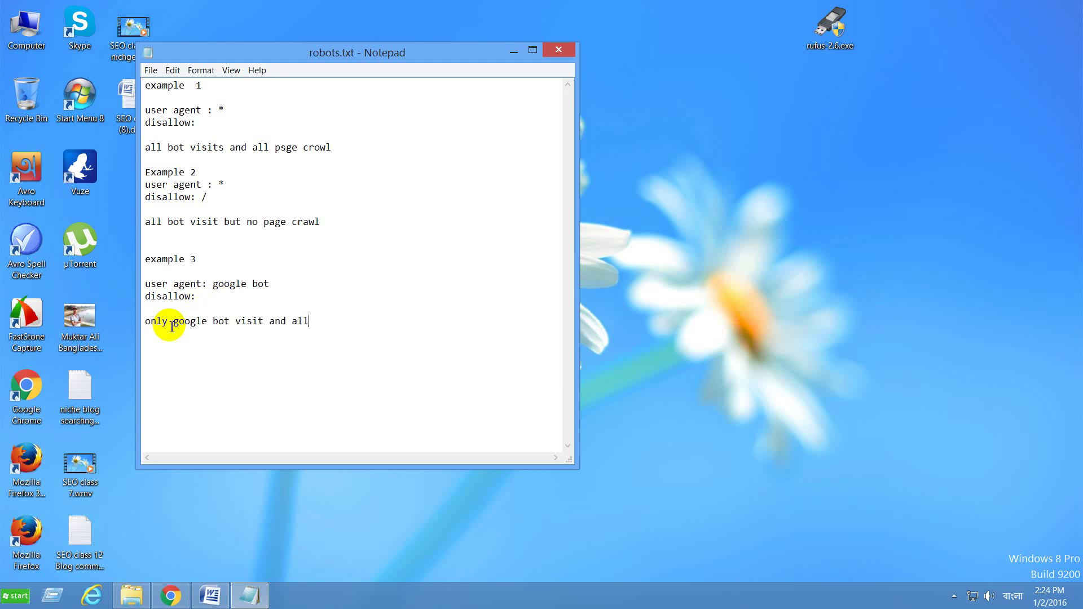
type(" page crawl")
Add the heading "example 4", copy the Example 3 rules below it and add "/" to the copied disallow line
key("Return")
type("example 4")
key("Return")
left_click_drag(202, 297, 147, 284)
key("ctrl+c")
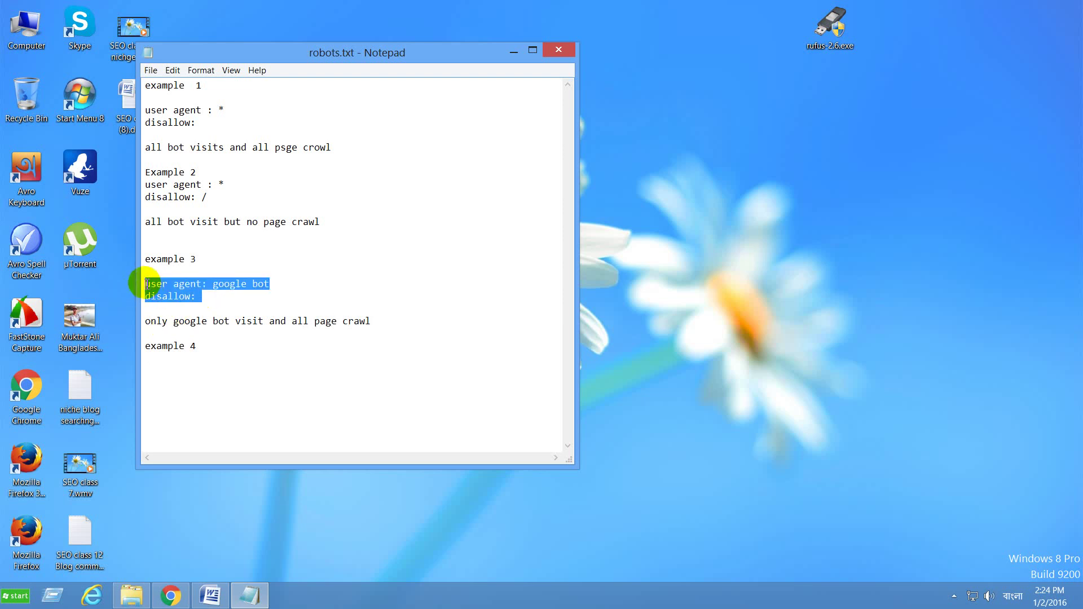
left_click(162, 369)
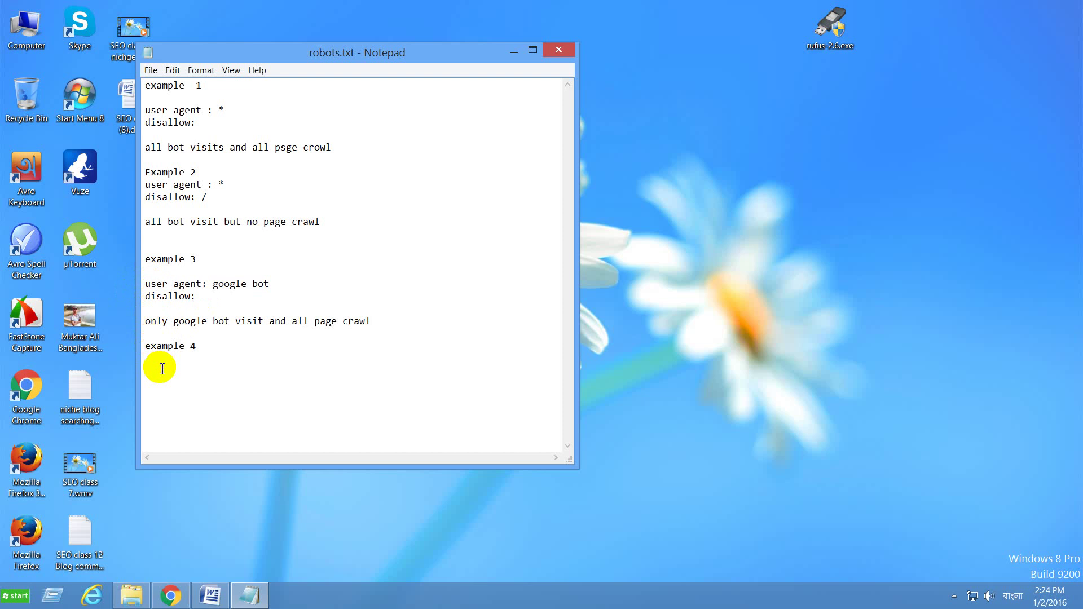
key("ctrl+v")
type("/")
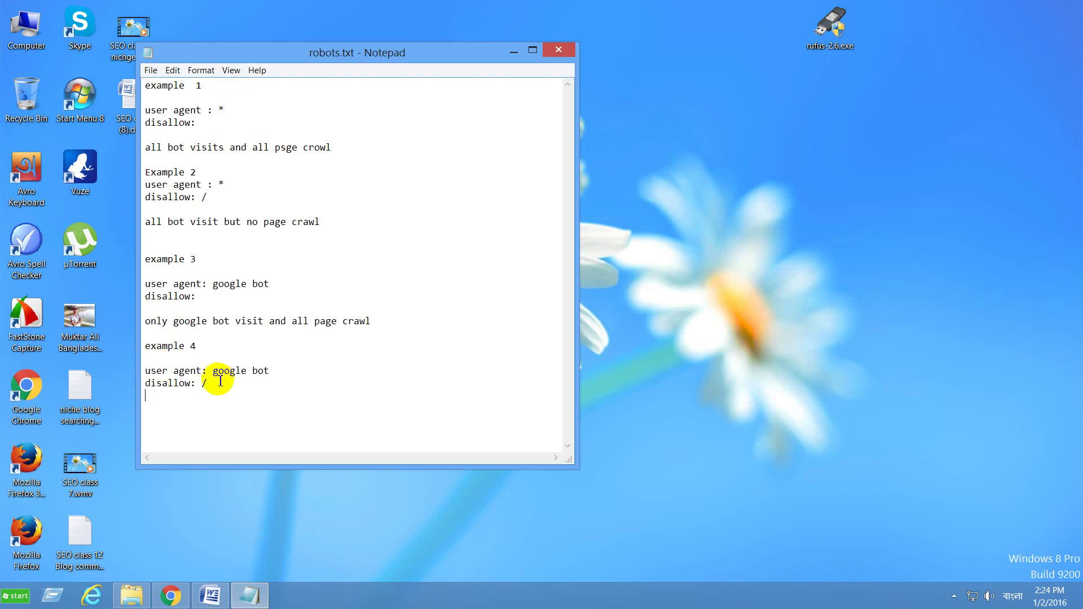
Add the heading "example 5" below the Example 4 rules and copy the line "user agent: google bot" under it
key("Return")
type("exa")
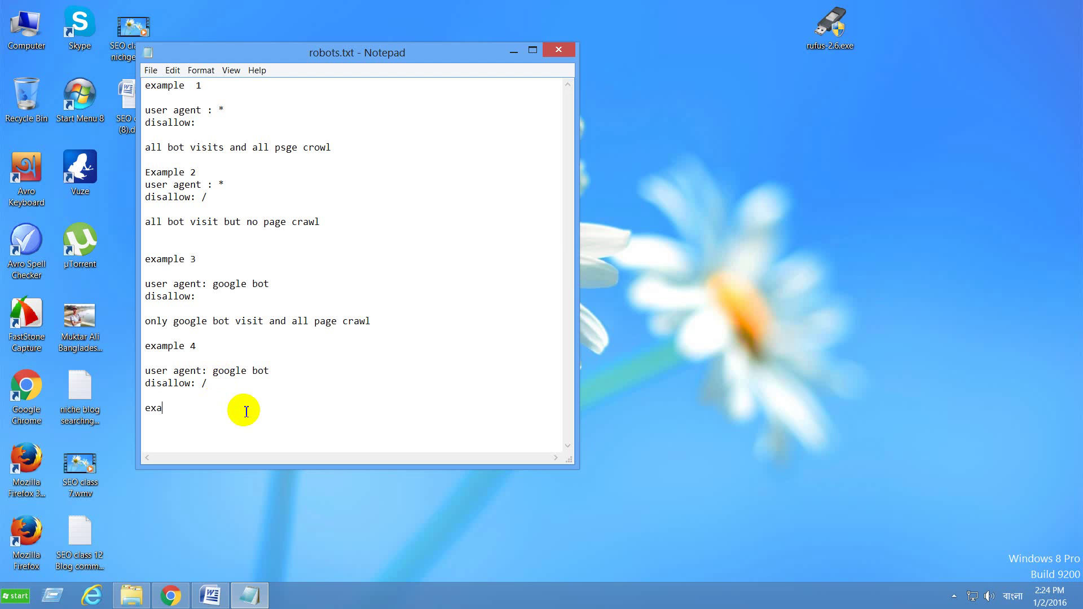
type("mple 5")
key("Return")
key("Return")
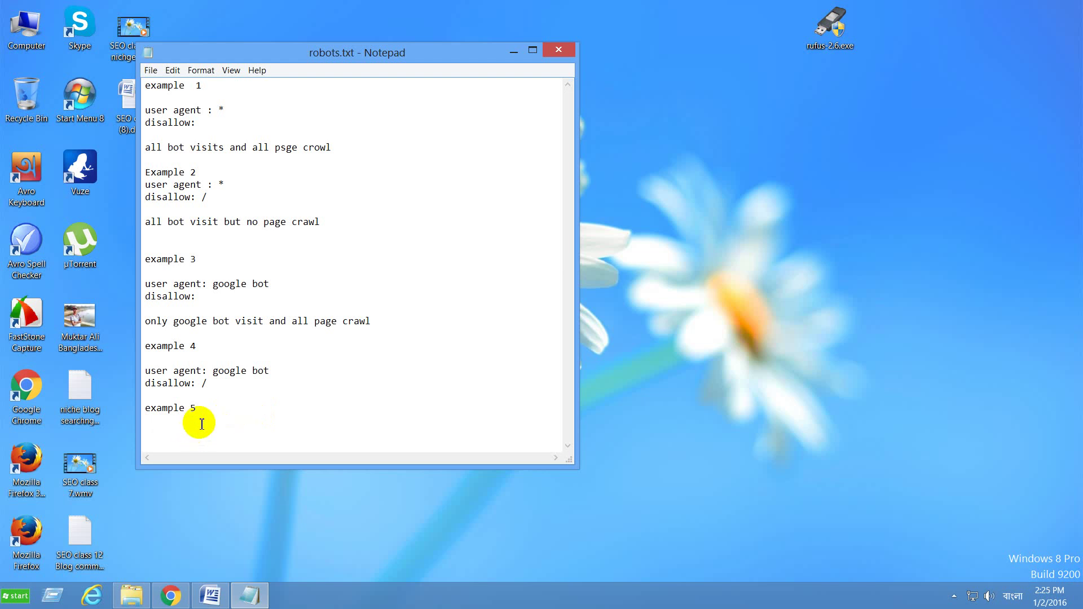
left_click_drag(270, 371, 145, 371)
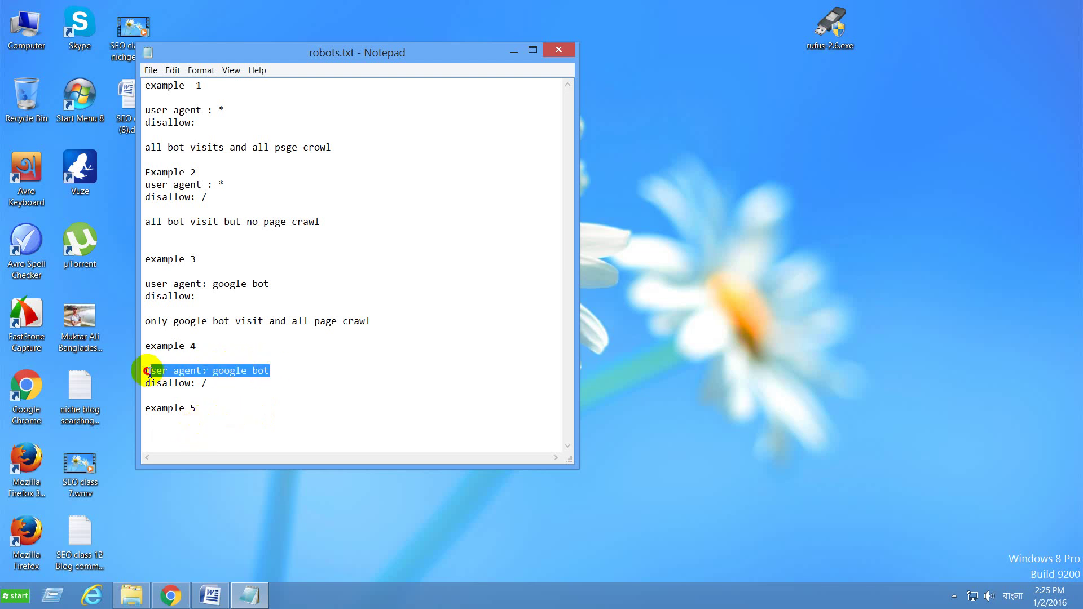
key("ctrl+c")
left_click(154, 432)
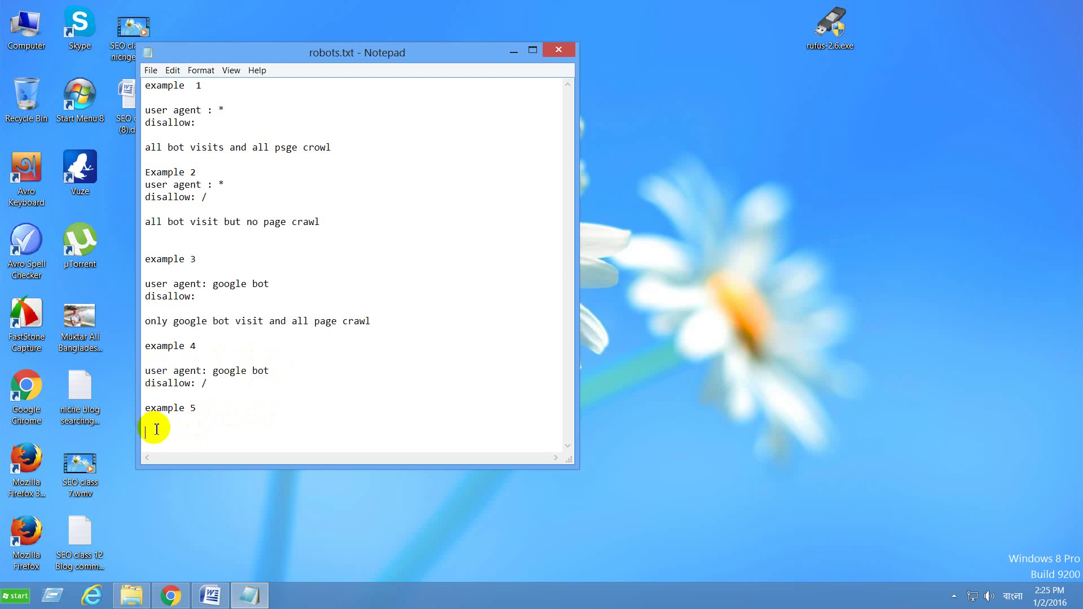
key("ctrl+v")
Insert a run of blank lines below the Example 5 user agent line to make writing room
key("Return")
key("Return")
key("Return")
key("Return")
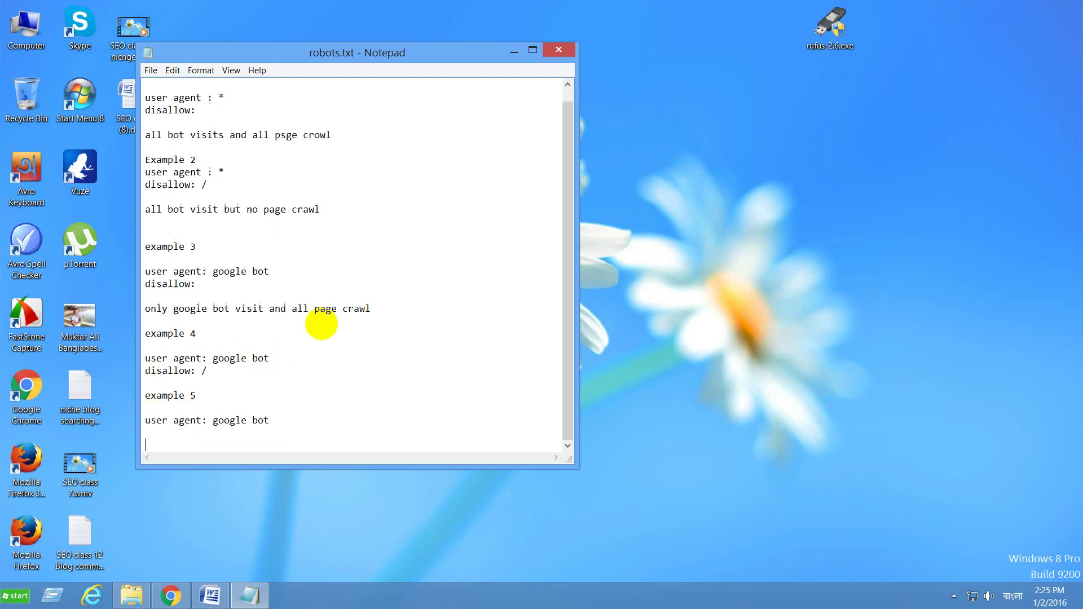
key("Return")
key("Return")
key("Return")
key("Return")
key("Return")
key("Return")
key("Return")
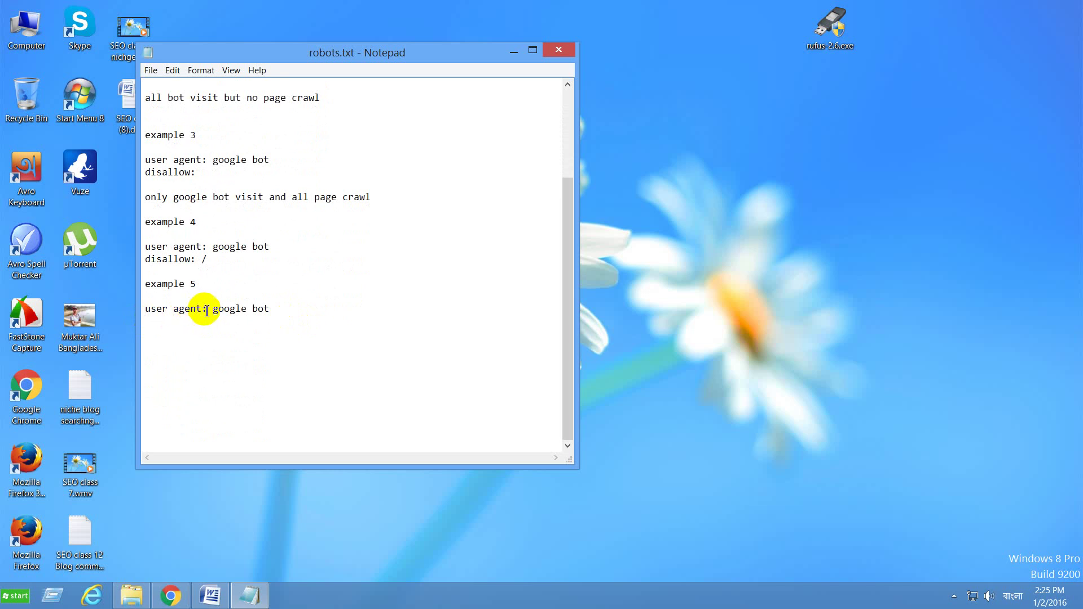
Copy the "user agent:" label to the line below google bot in Example 5 and complete it with "yahoo slerp"
left_click_drag(208, 310, 143, 308)
left_click(158, 324)
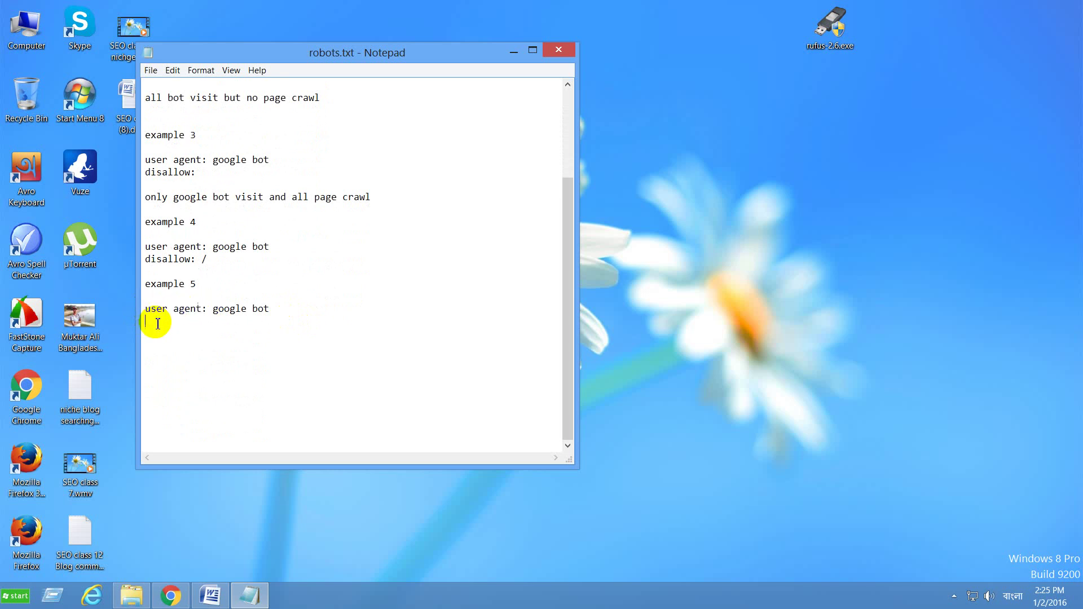
key("ctrl+v")
type("yah")
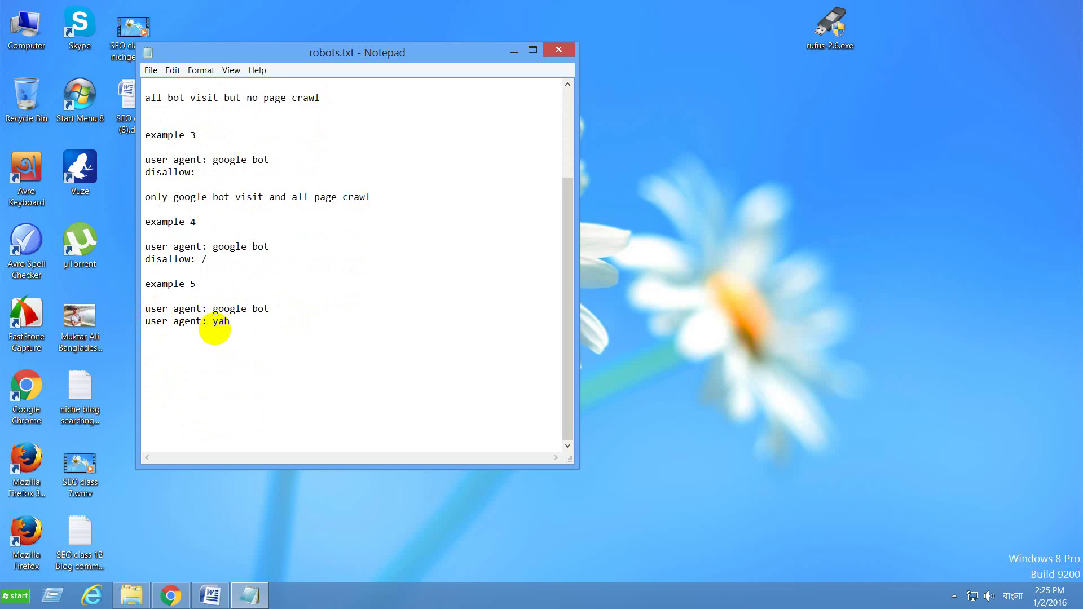
type("oo slerp")
Add a "disallow:" line directly below the yahoo slerp user agent line
key("Return")
key("Return")
key("BackSpace")
type("s")
key("BackSpace")
type("disallow")
Insert the line "user agent : bing" between the yahoo slerp line and the disallow line
left_click(283, 323)
key("Return")
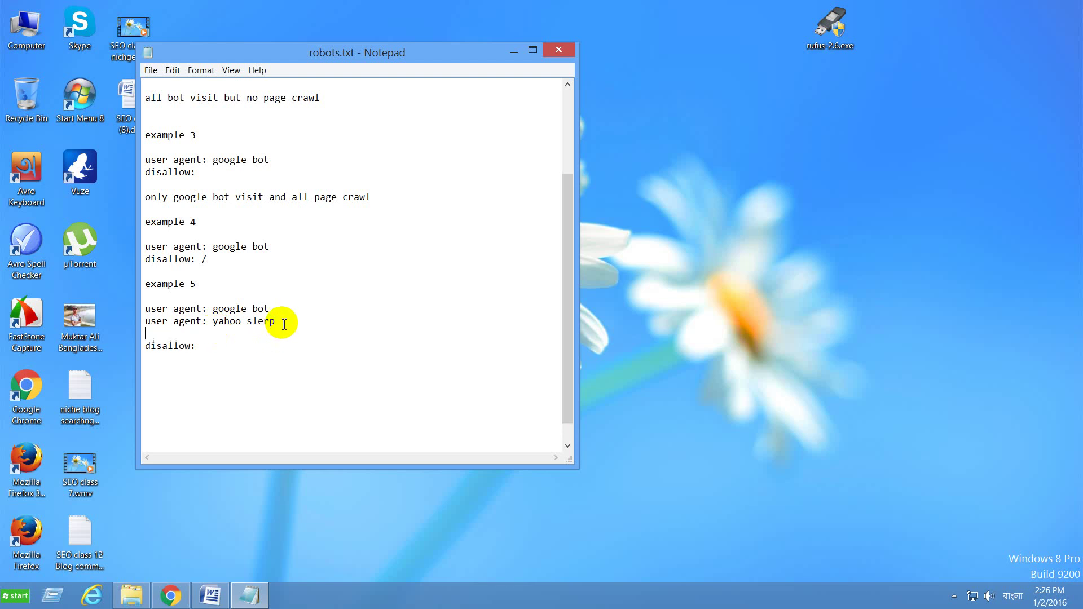
type("user agent : bing")
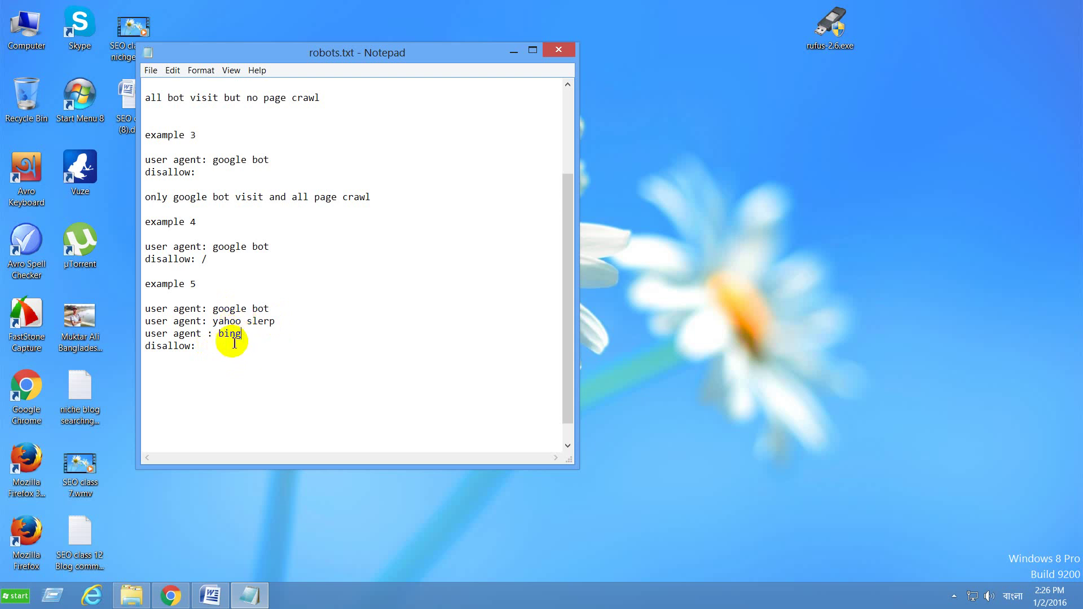
Copy the "disallow:" line below both the yahoo slerp and google bot user agent lines in Example 5
left_click_drag(198, 347, 141, 338)
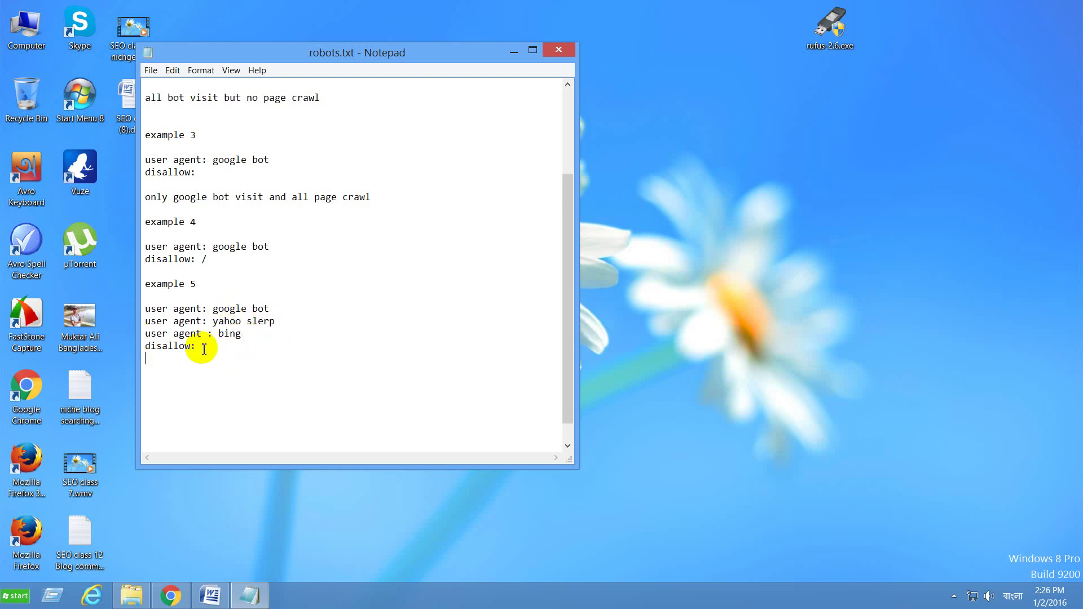
left_click_drag(205, 346, 142, 346)
key("ctrl+c")
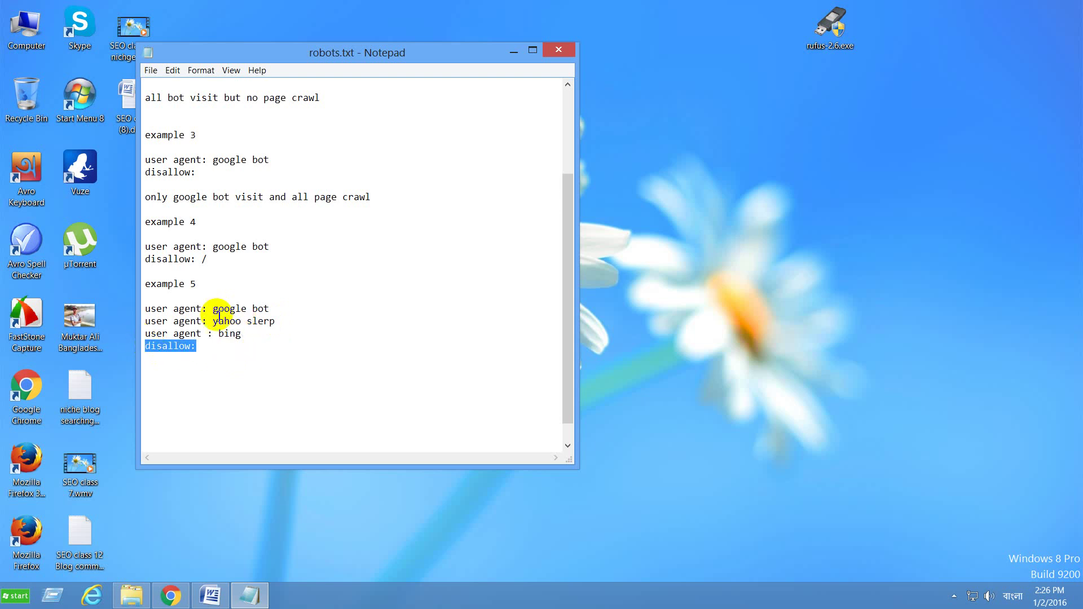
left_click(285, 319)
key("Return")
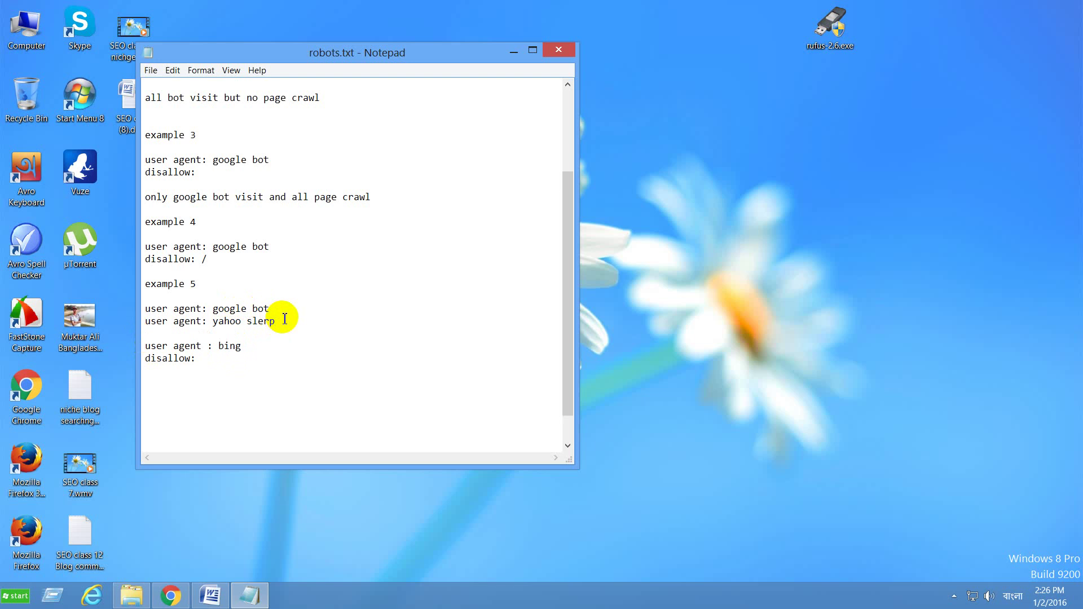
key("ctrl+v")
left_click(278, 312)
key("Return")
key("ctrl+v")
Separate the google bot, yahoo slerp and bing rule pairs in Example 5 with blank lines
key("Return")
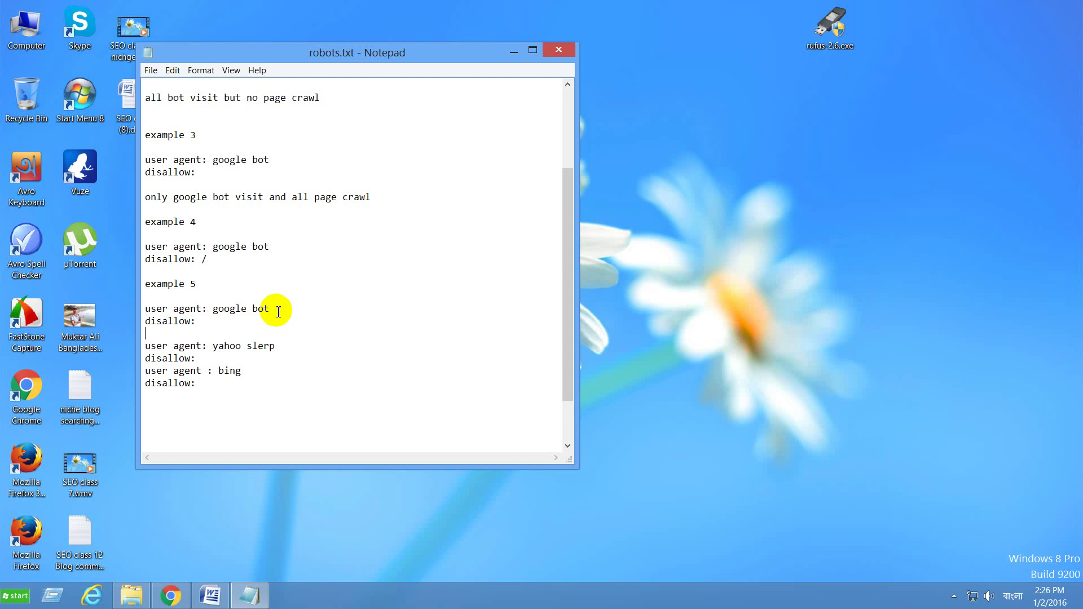
key("Return")
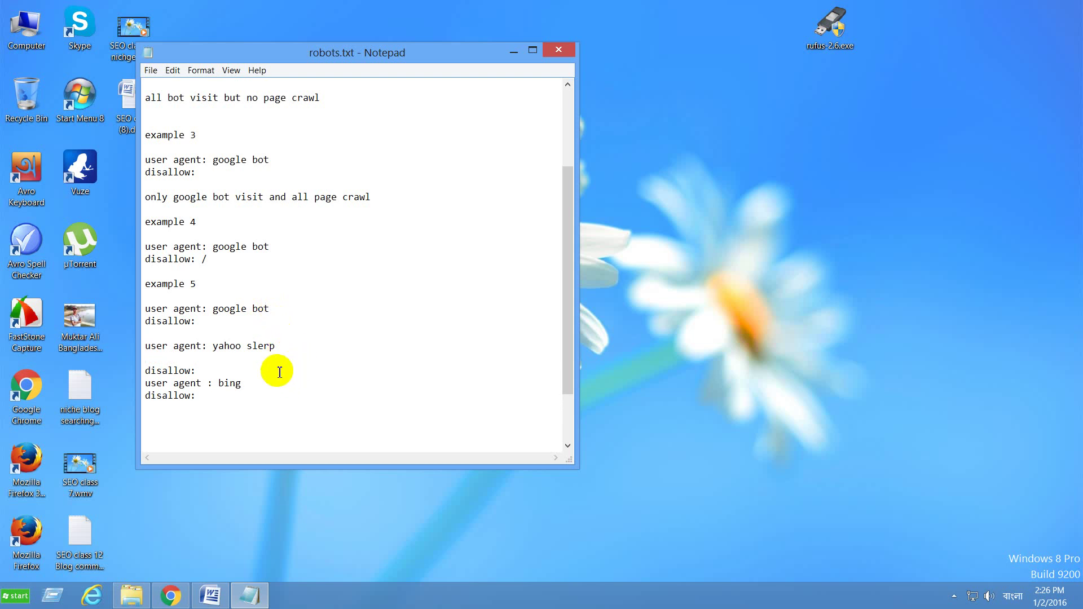
key("BackSpace")
left_click(271, 360)
key("Return")
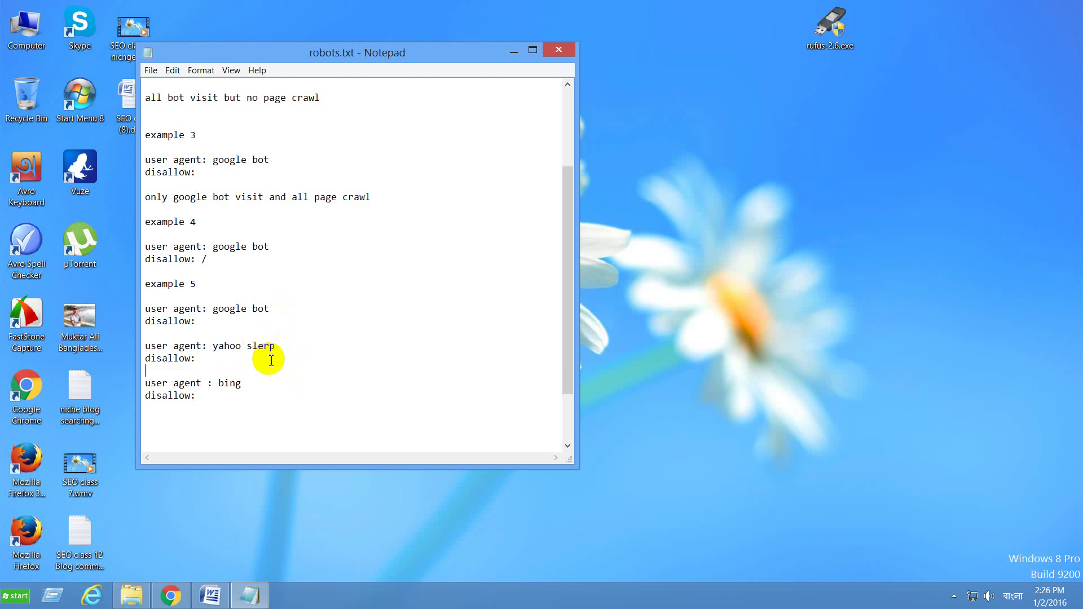
In Example 5, add "/" to the yahoo slerp disallow line and "/wp-admin" to the google bot disallow line
left_click(206, 359)
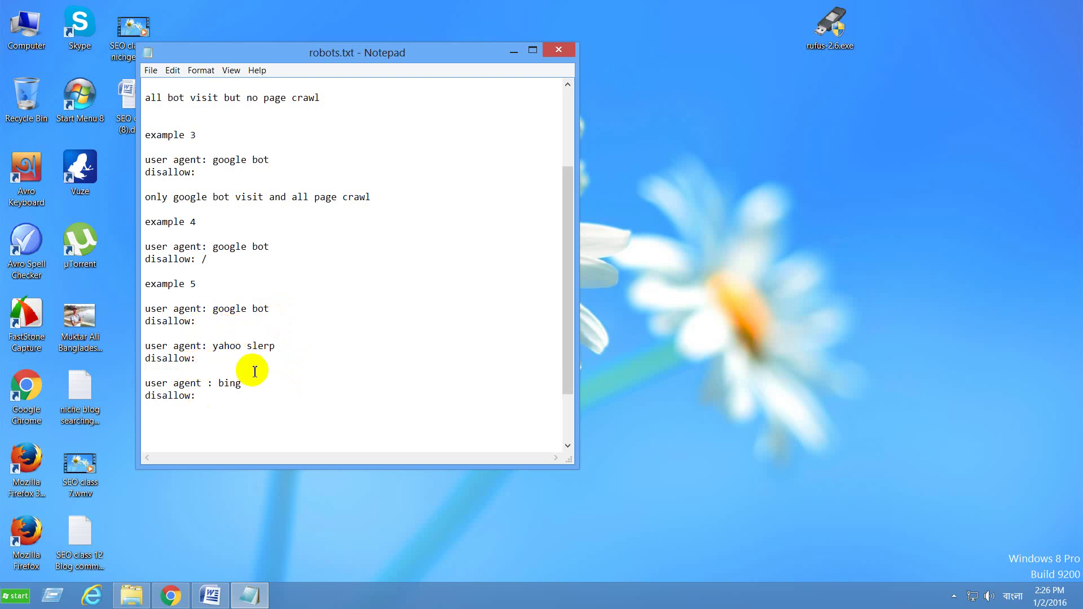
type("/")
left_click(148, 305)
left_click_drag(148, 305, 363, 434)
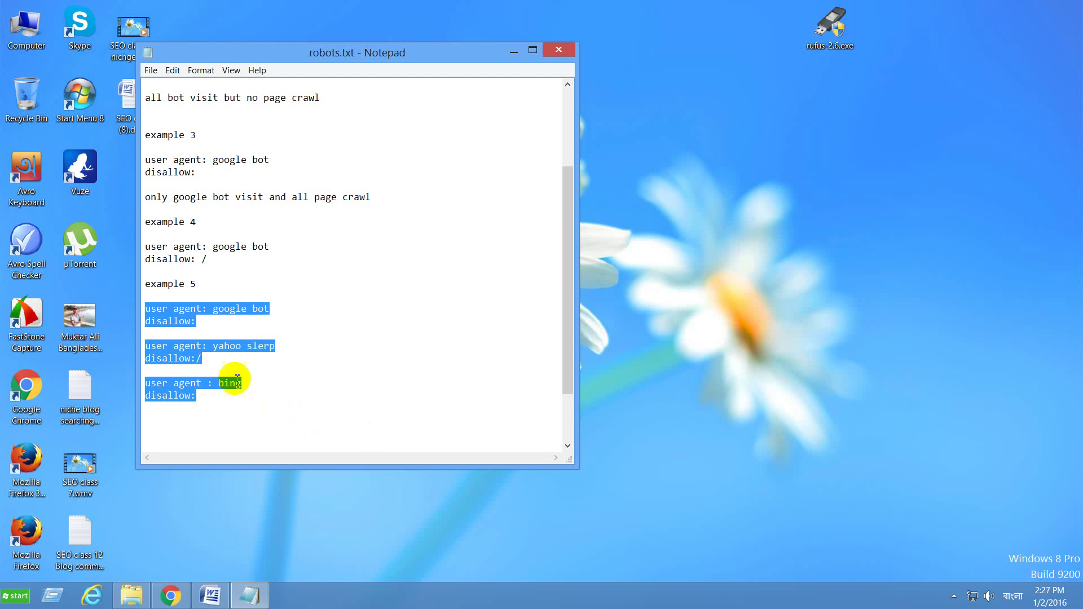
left_click(196, 309)
left_click(203, 322)
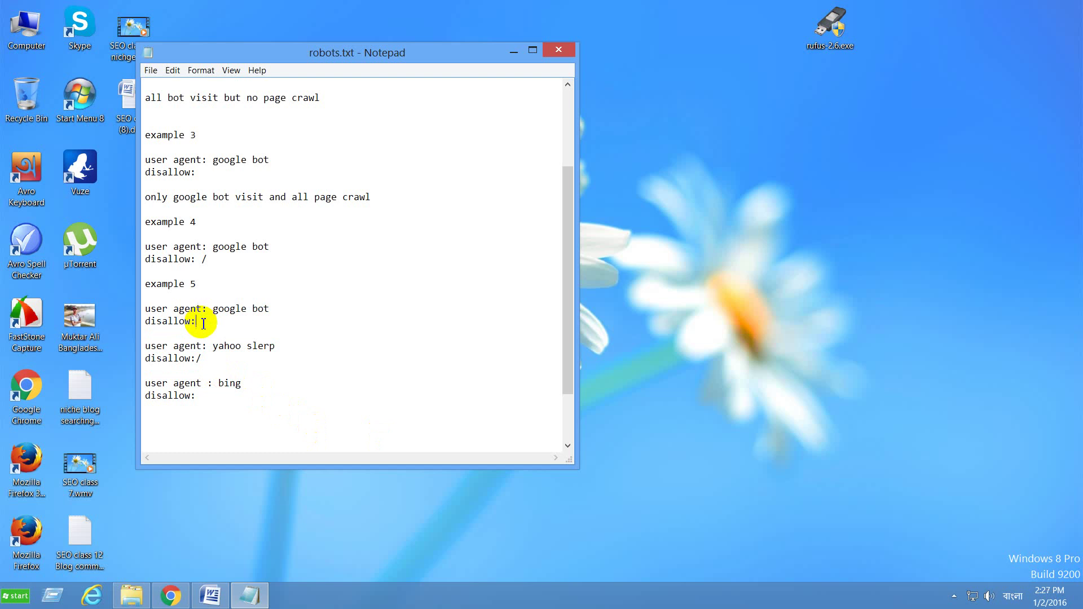
type("/wp-admin")
Copy the google bot path so the yahoo slerp and bing disallow lines in Example 5 both read "disallow:/wp-admin"
left_click(215, 401)
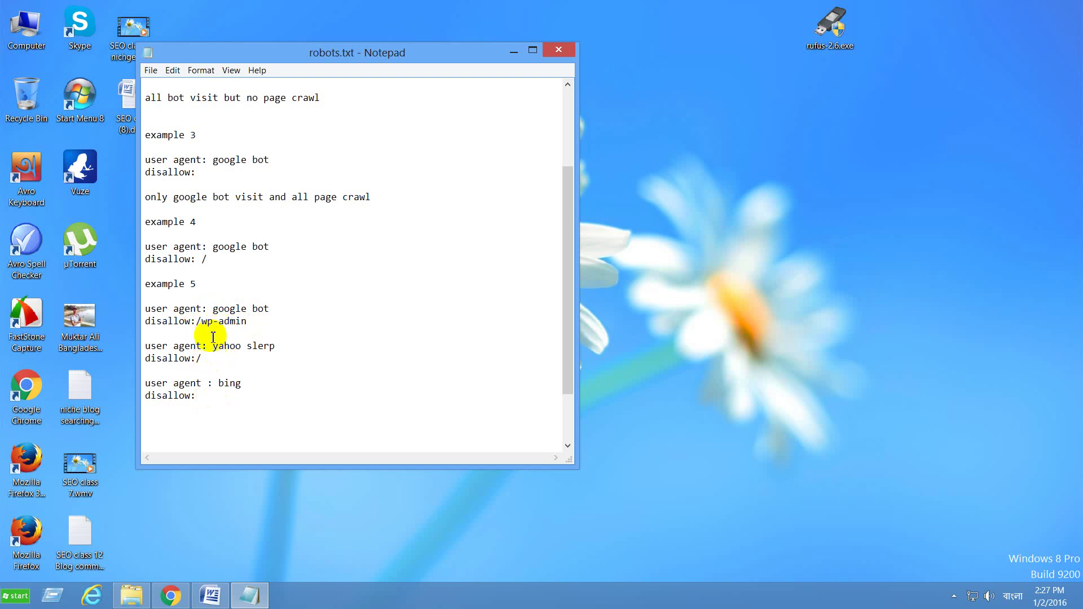
left_click_drag(202, 322, 251, 320)
key("ctrl+c")
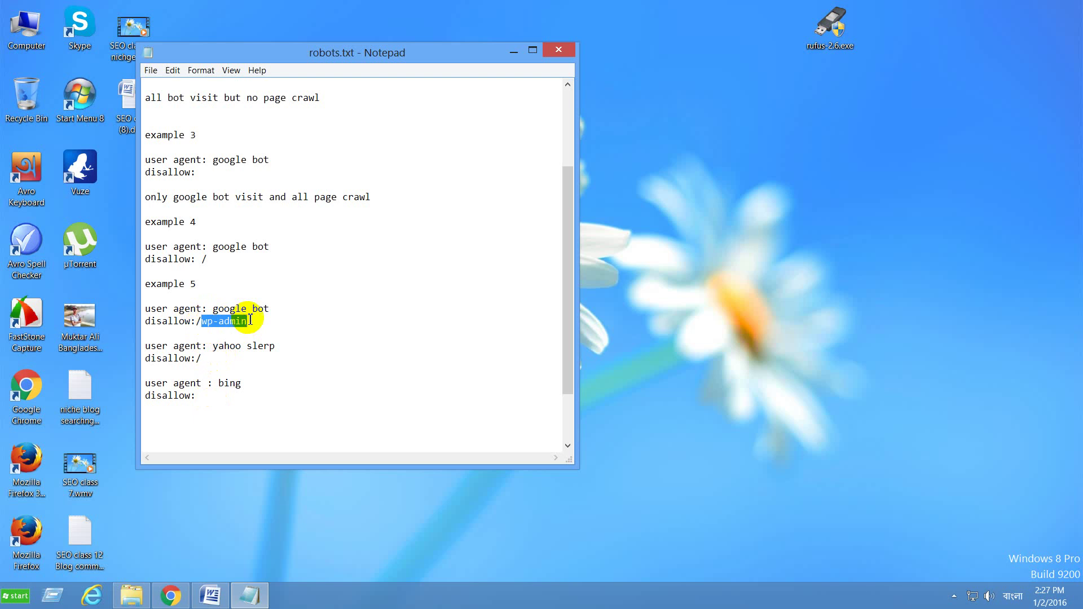
left_click(231, 362)
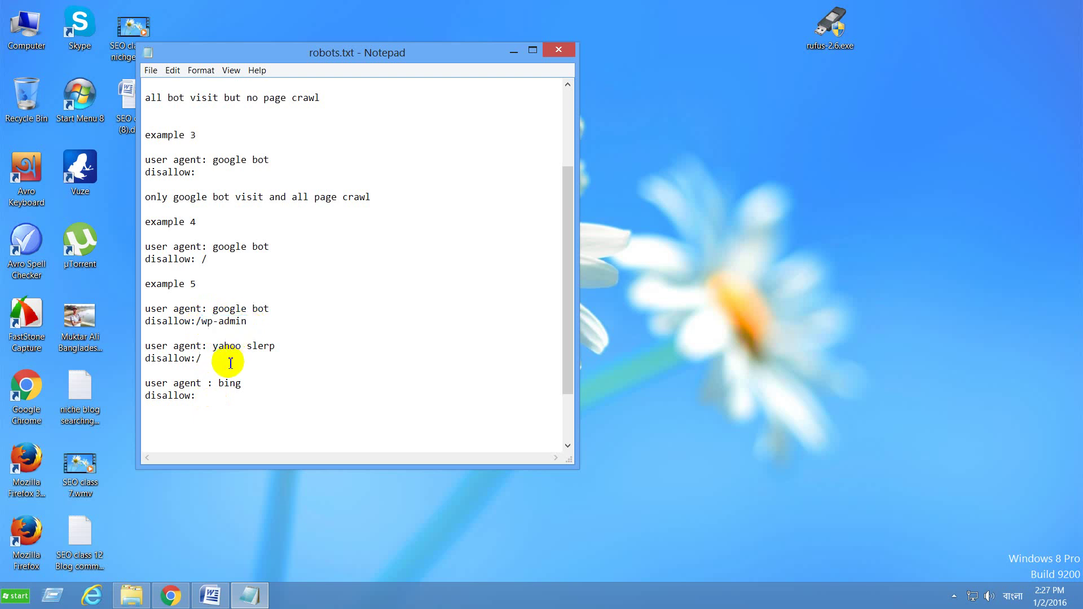
key("ctrl+v")
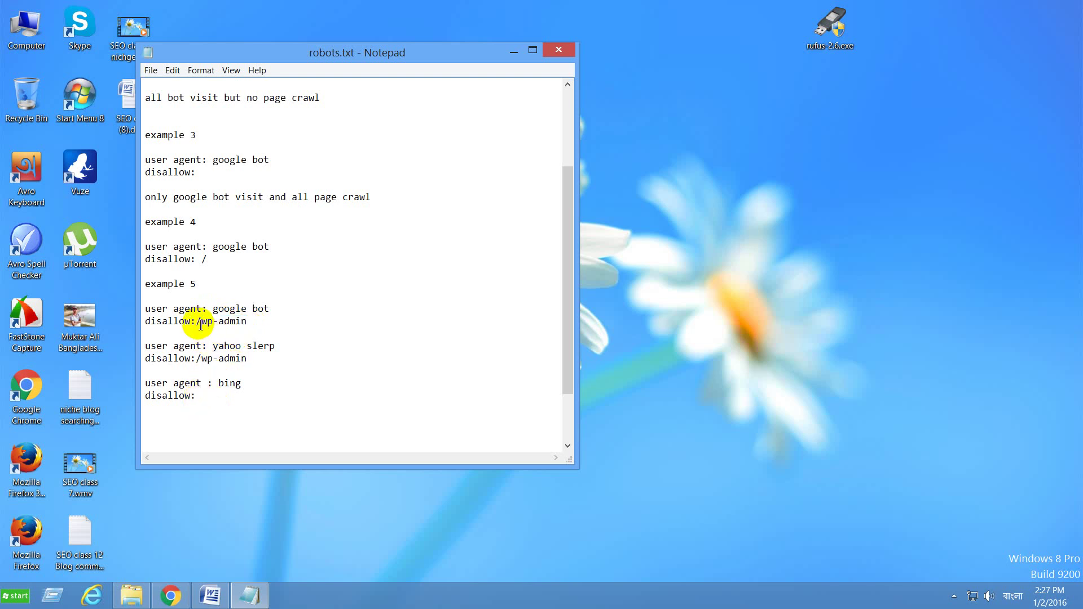
left_click_drag(196, 321, 261, 321)
key("ctrl+c")
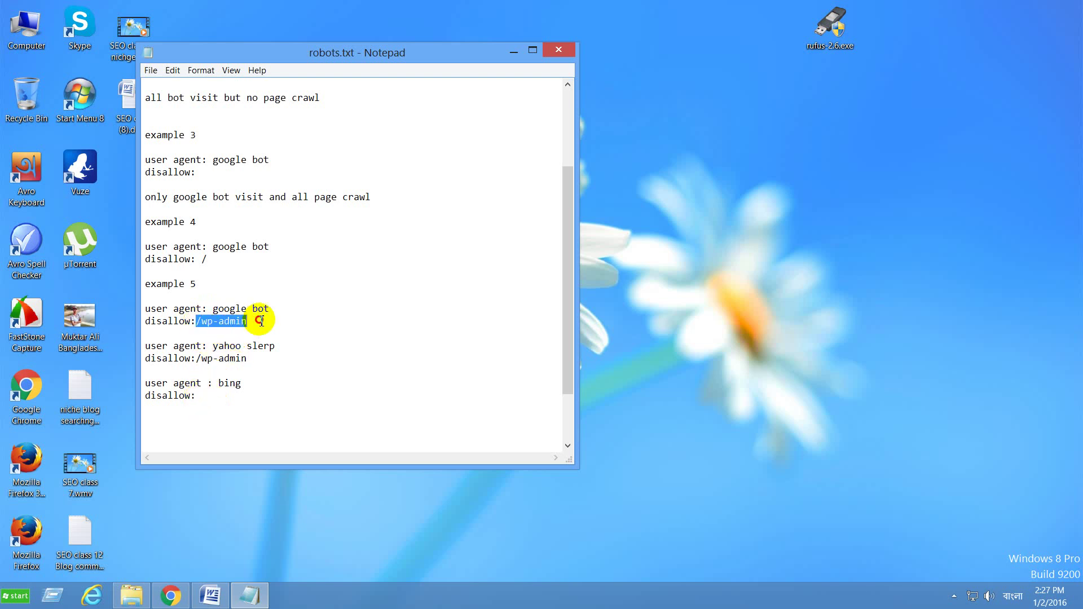
left_click(197, 395)
key("ctrl+v")
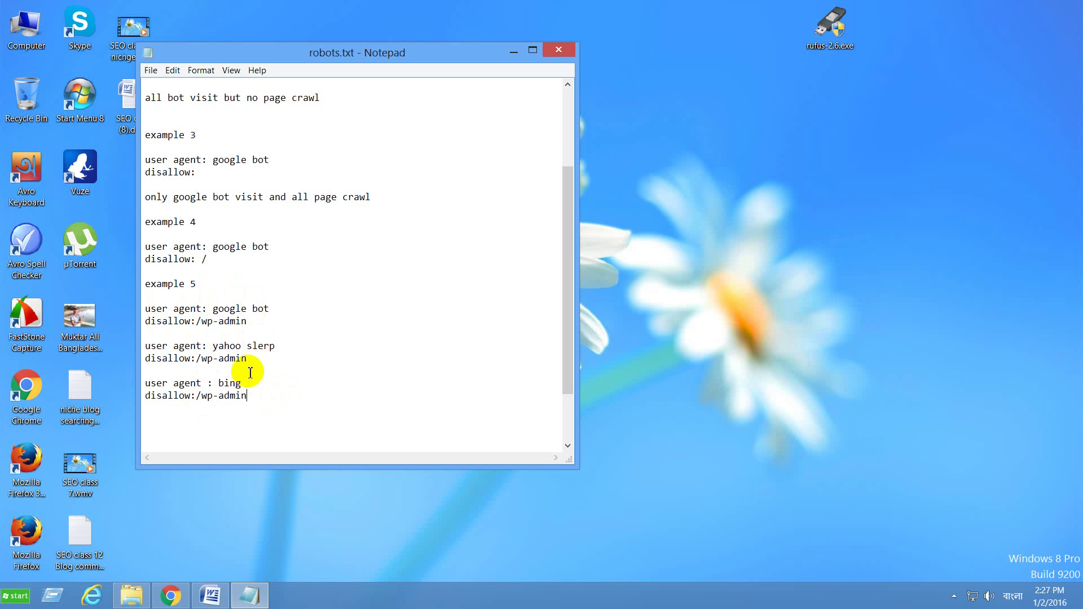
Glance at the sign notes in the Word document, and search Google in a new Chrome tab for "user agent example for robots file"
left_click(214, 587)
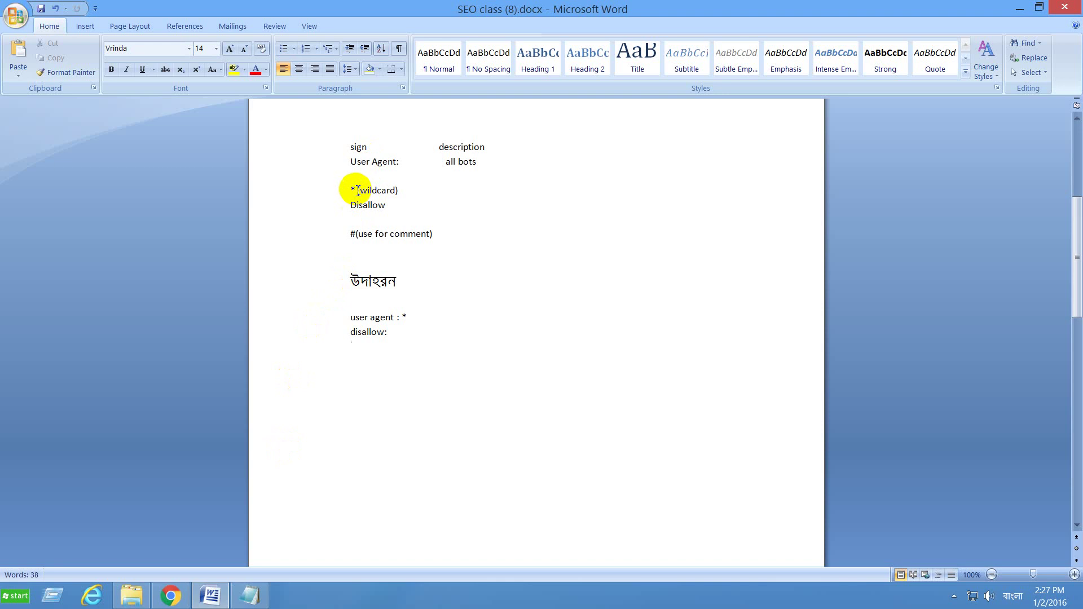
left_click(356, 192)
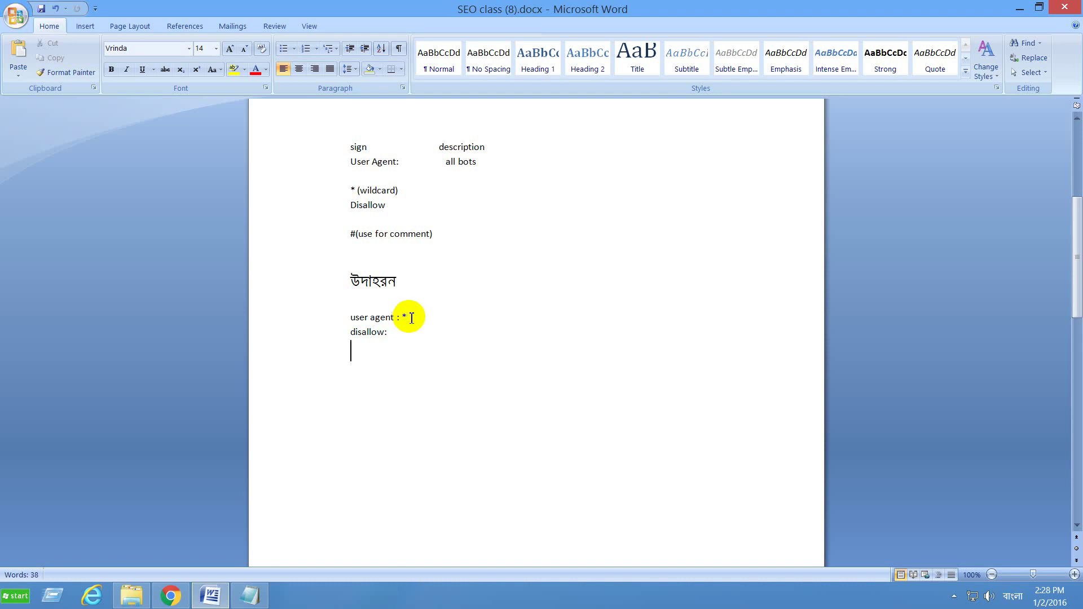
left_click(171, 596)
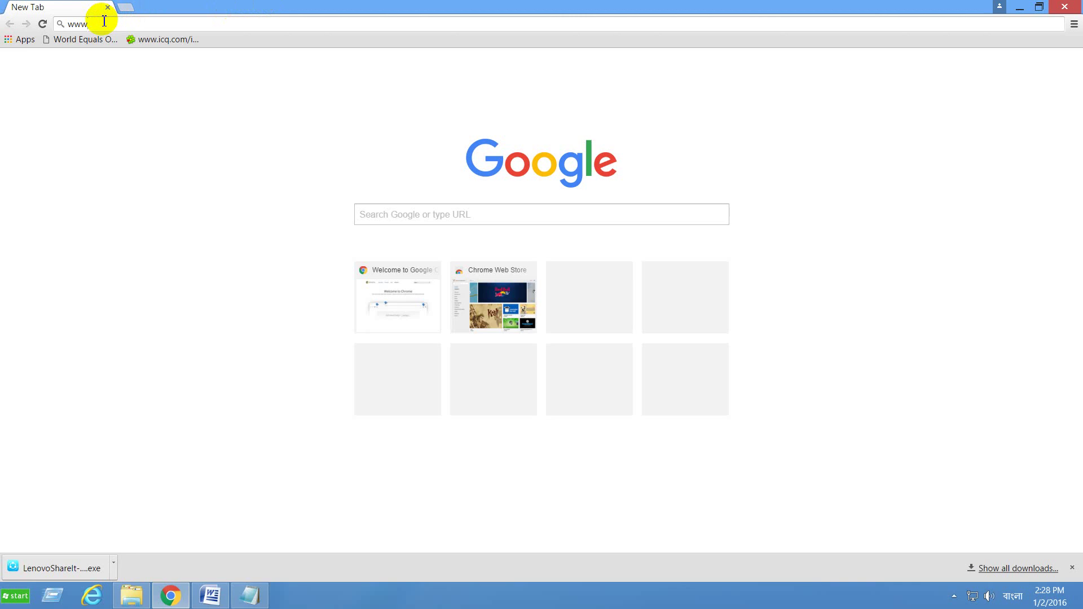
left_click(128, 10)
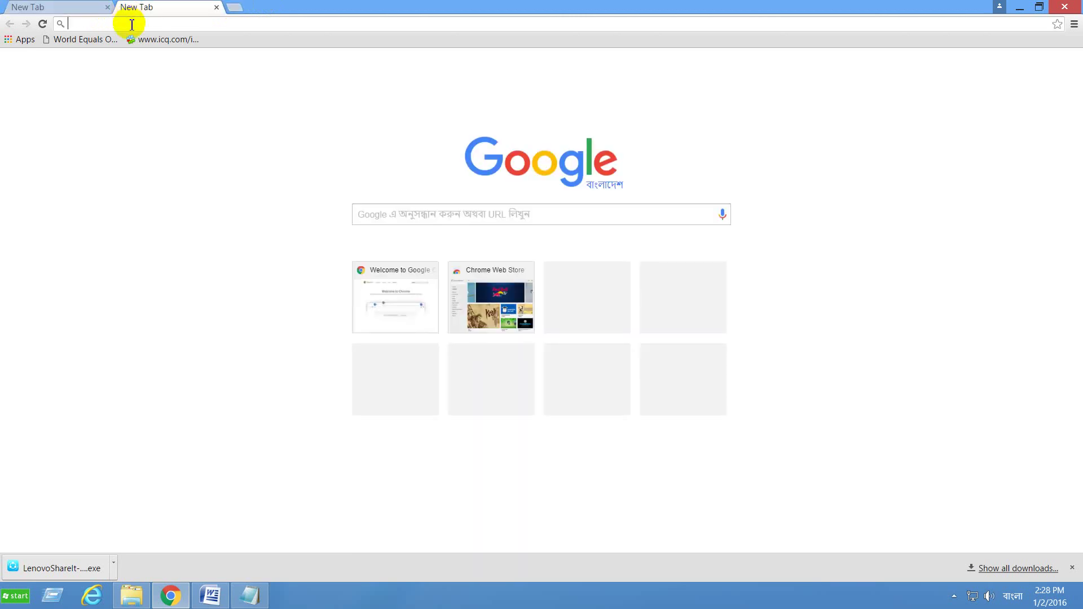
type("use")
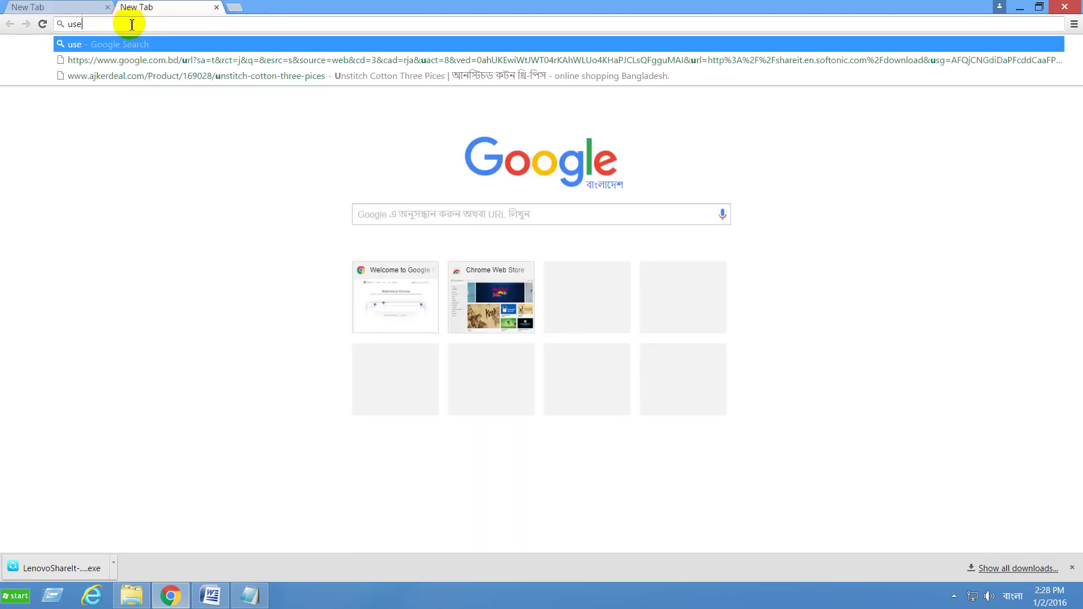
type("r agent ex")
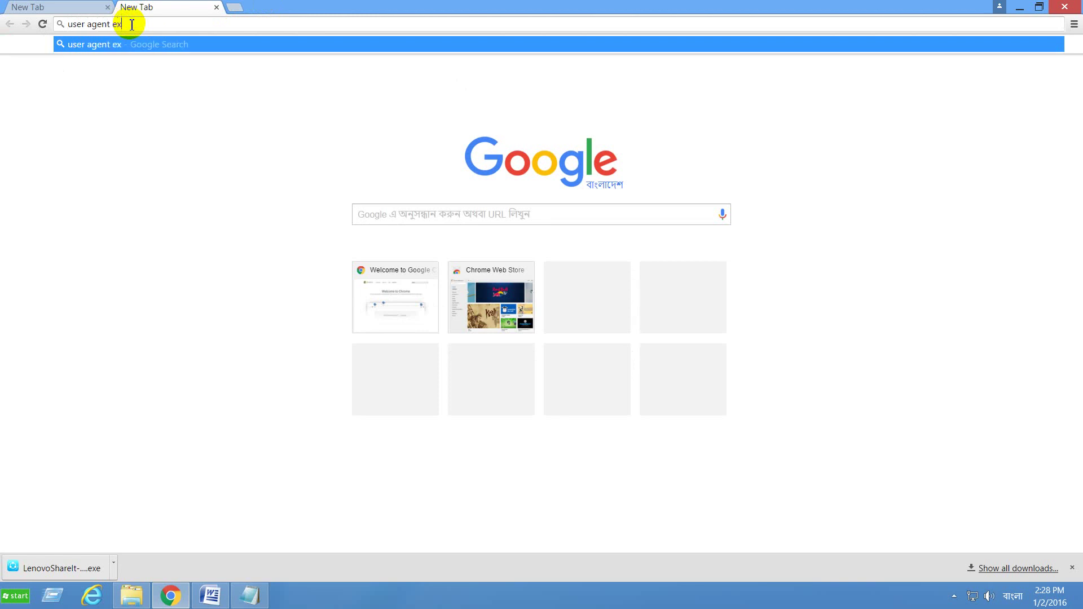
type("ample for r")
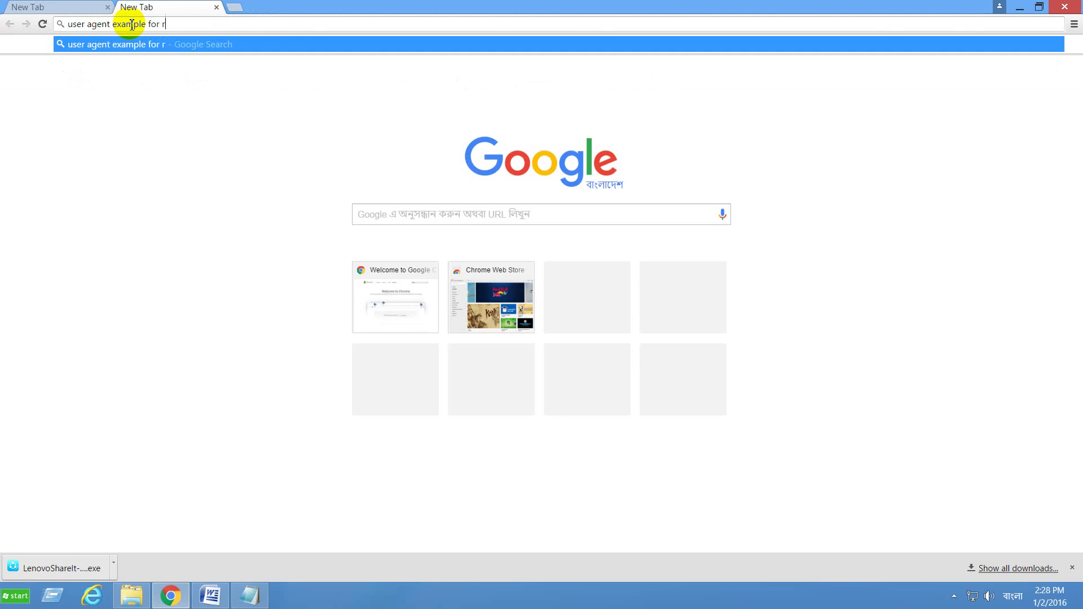
type("obots file")
key("Return")
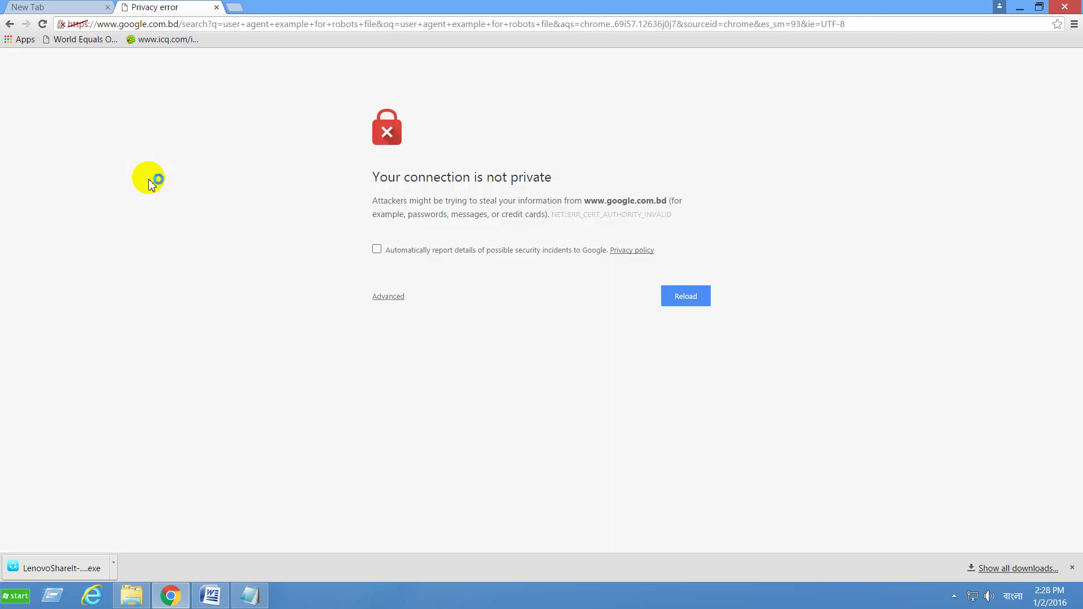
Enable automatic reporting of security incidents on the privacy error page and reload the search
left_click(376, 249)
left_click(393, 294)
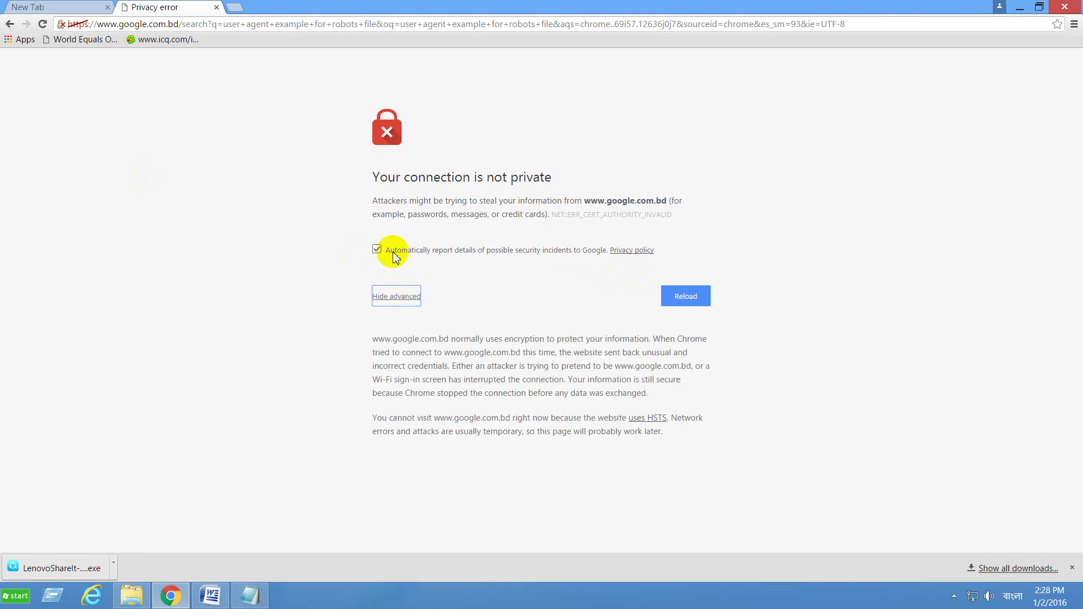
left_click(692, 300)
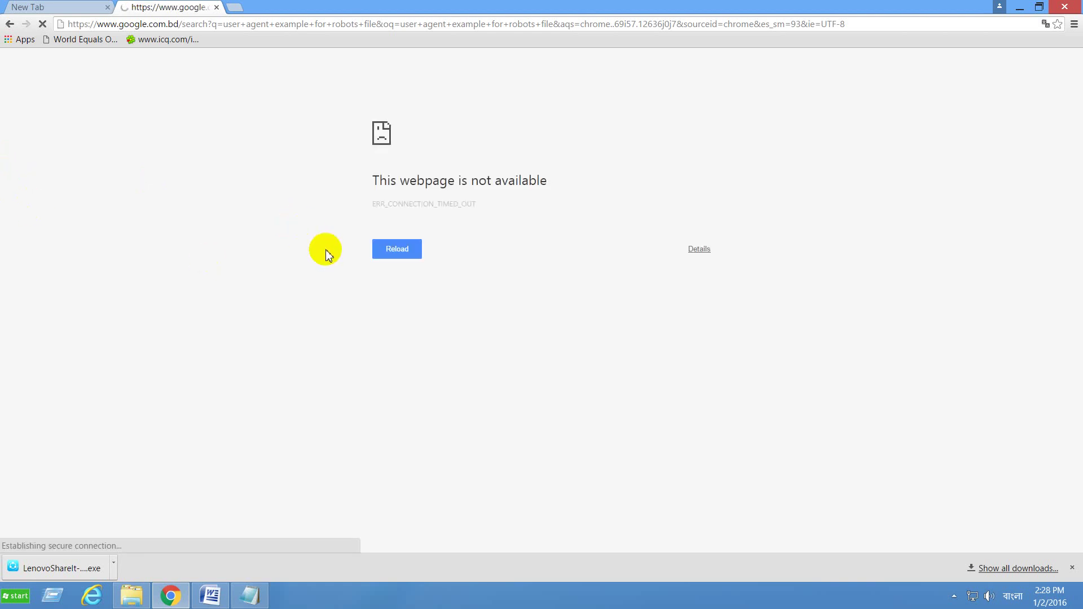
Test the internet connection by running "ping -t 4.2.2.2", and minimize the ping window
left_click(53, 595)
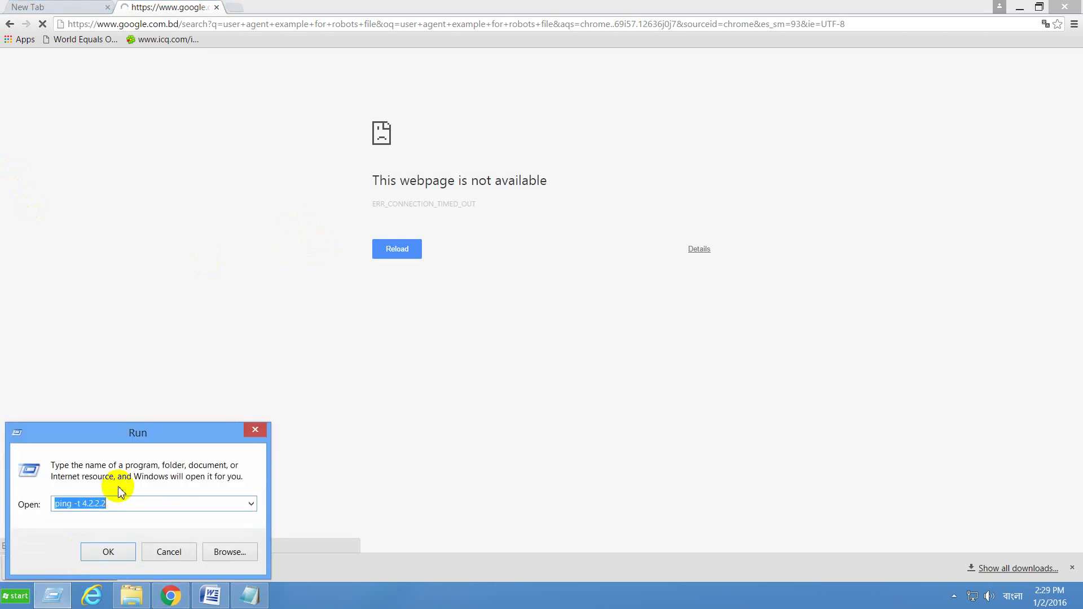
left_click(108, 552)
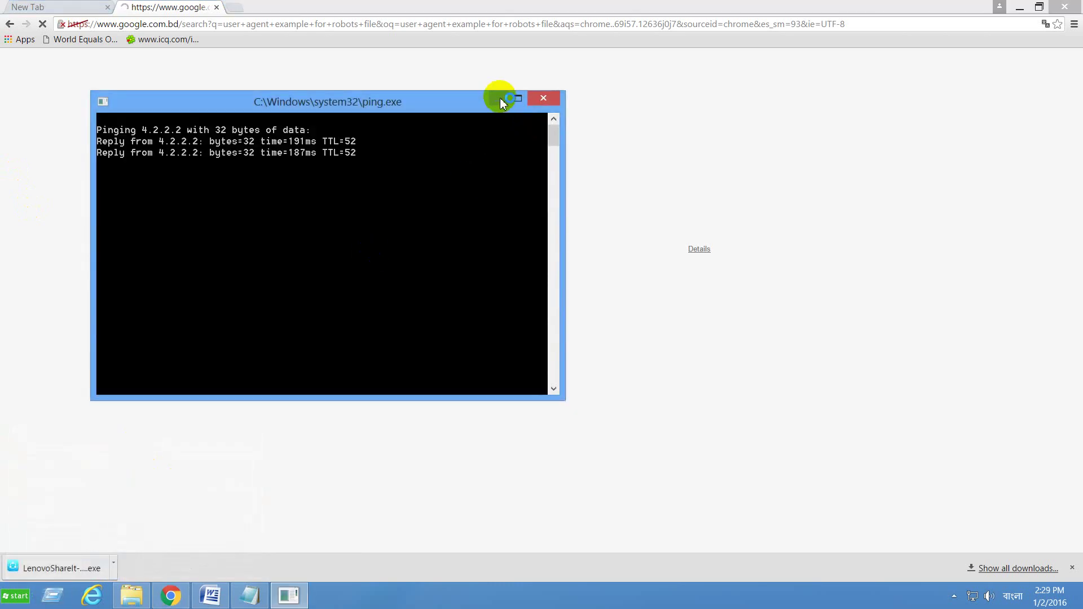
left_click(498, 101)
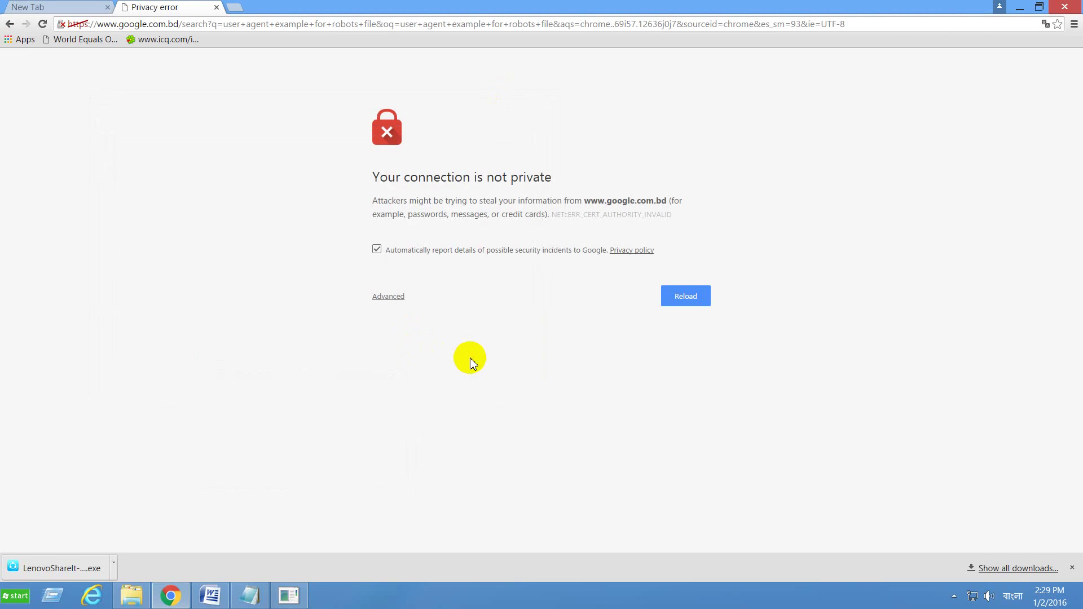
left_click(62, 7)
type("www")
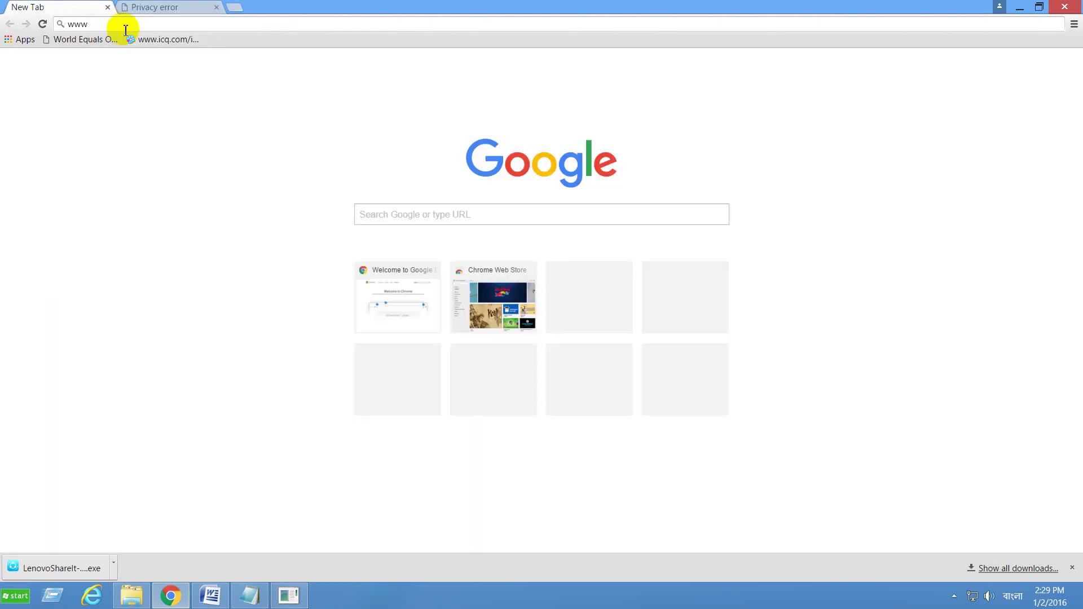
type(".googl")
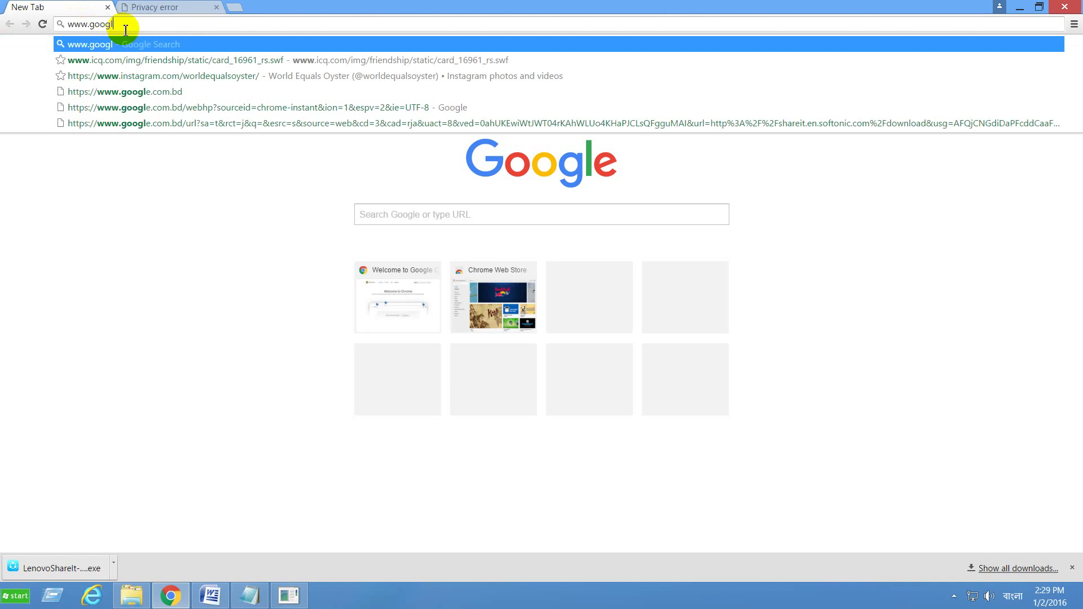
type("e.com")
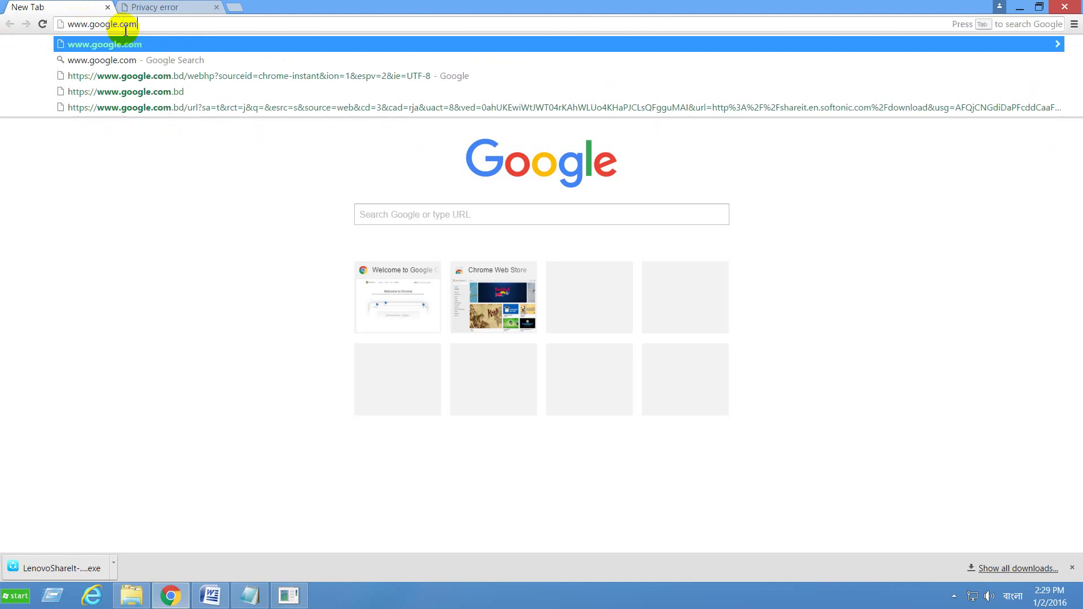
key("Return")
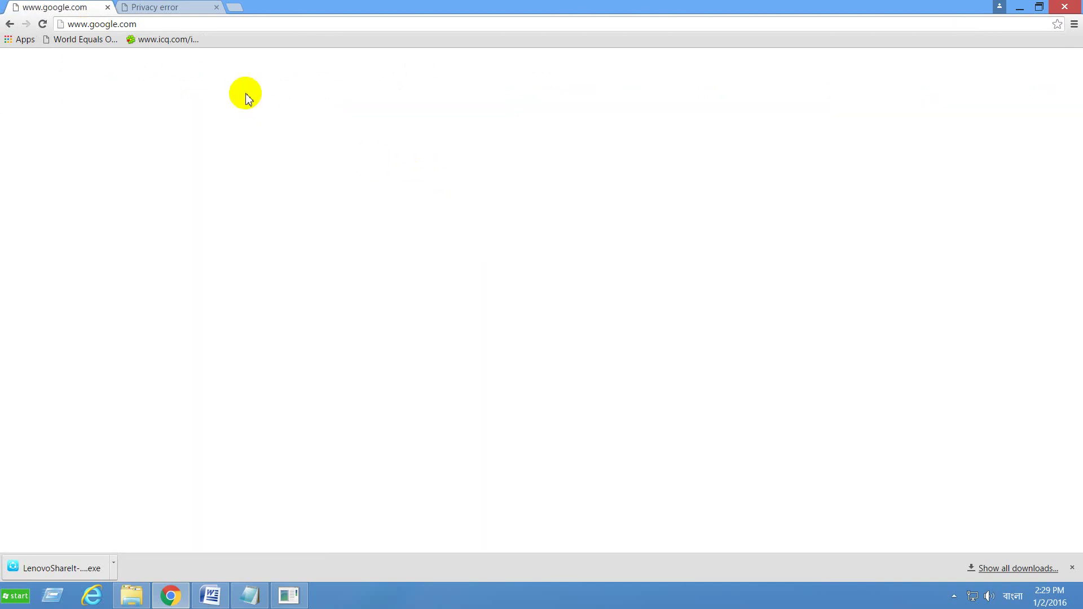
left_click(144, 6)
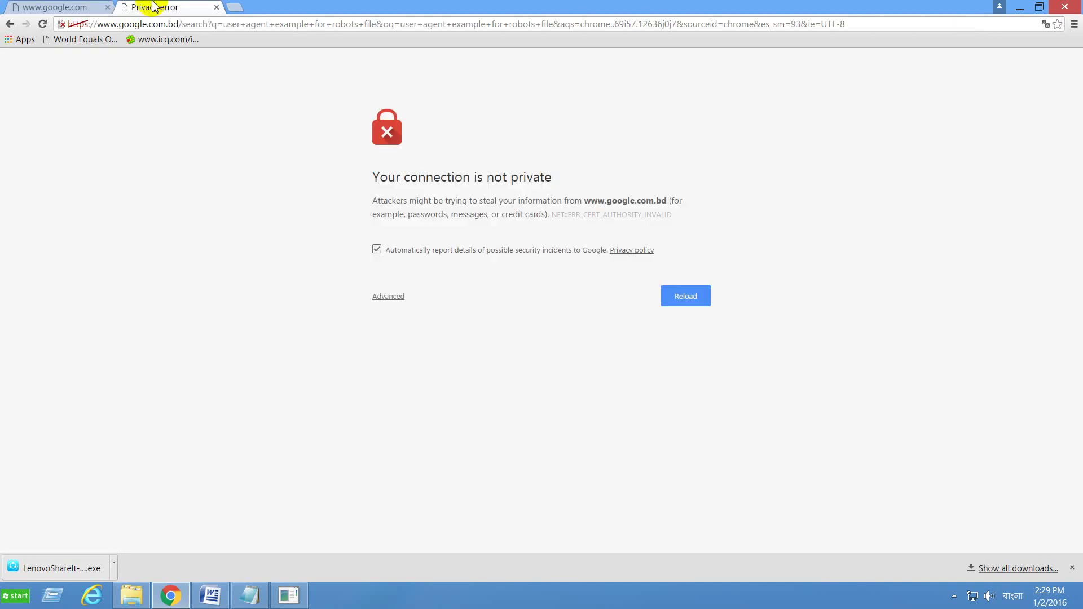
Switch to robots.txt in Notepad and add an "example 5" heading with blank lines below the bing rule
left_click(254, 594)
key("Return")
key("Return")
key("Return")
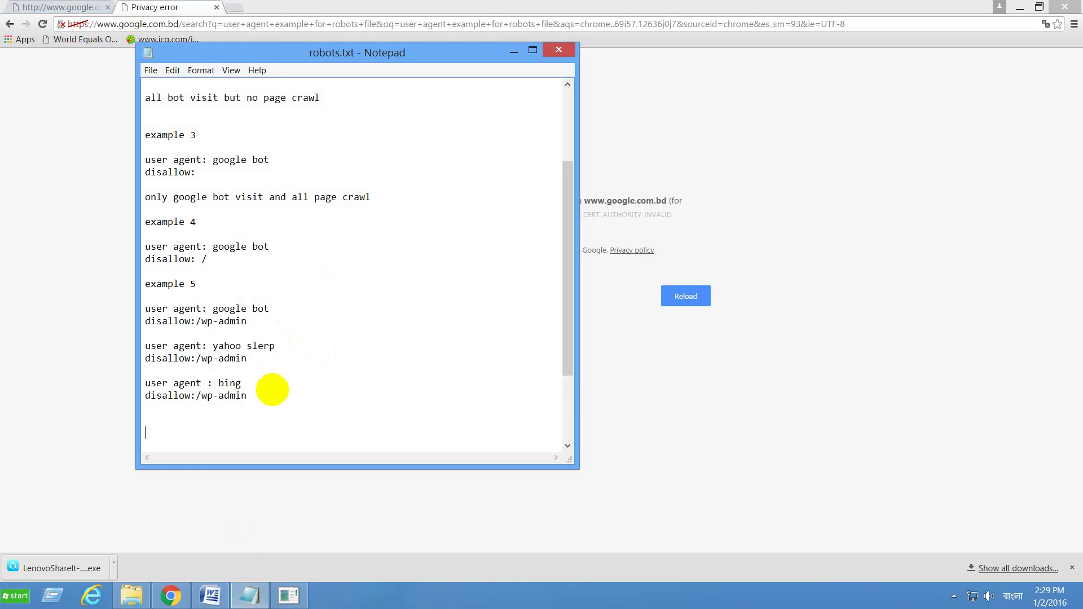
type("example 5")
key("Return")
key("Return")
key("Return")
key("Return")
key("Return")
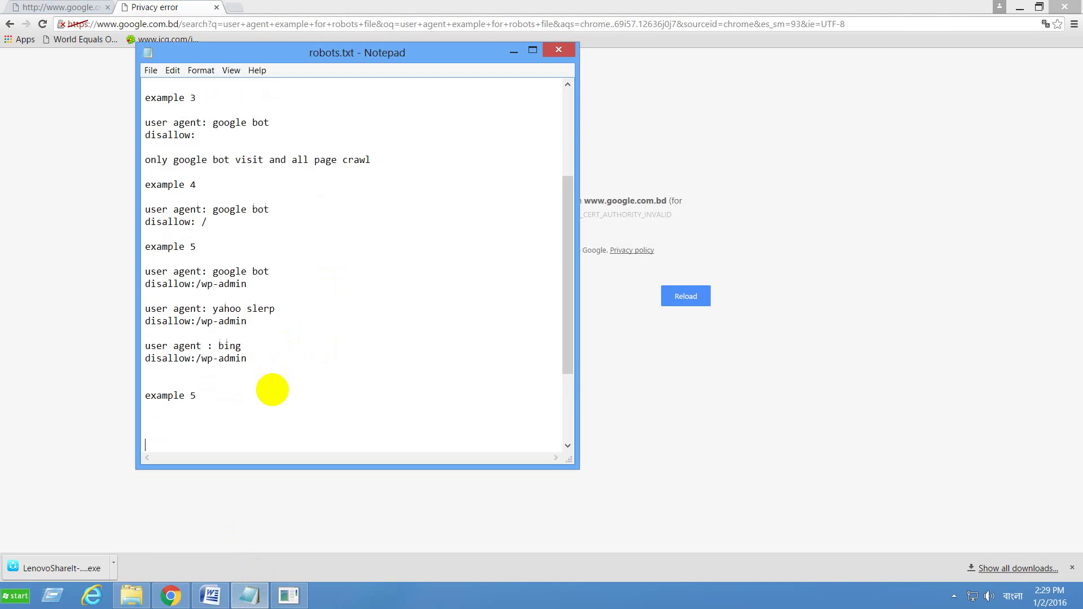
left_click(158, 389)
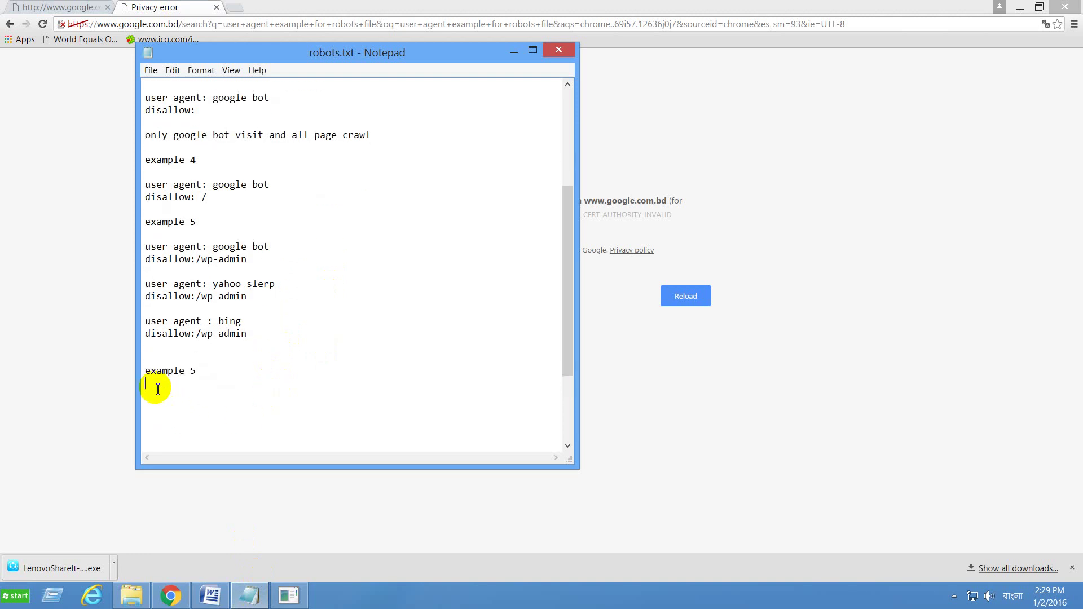
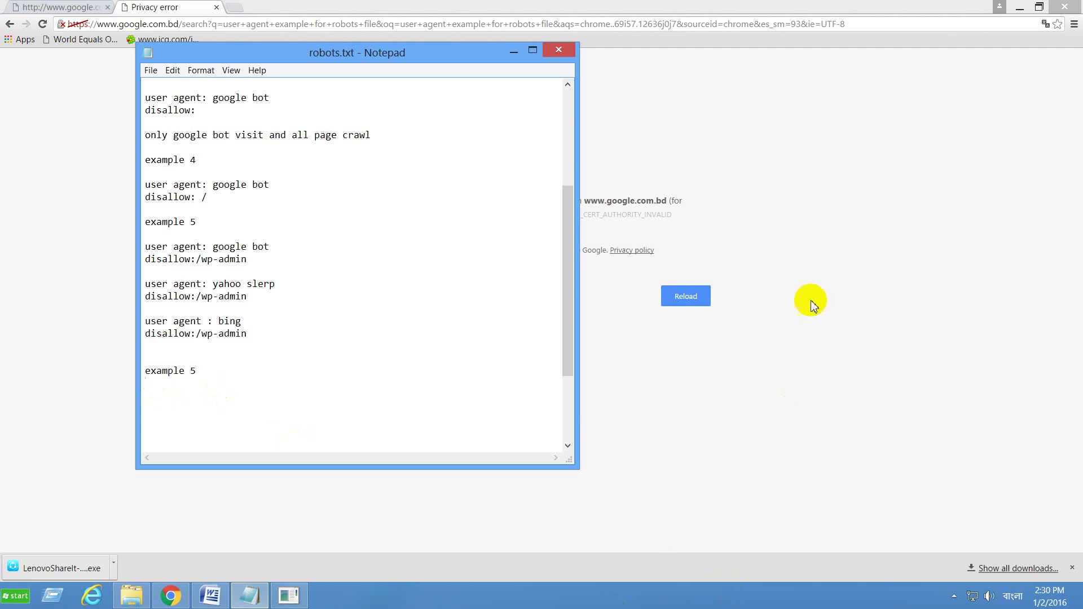
Copy the "user agent : *" and "disallow:" lines from example 1 below the last "example 5" heading
scroll(247, 213, "up", 5)
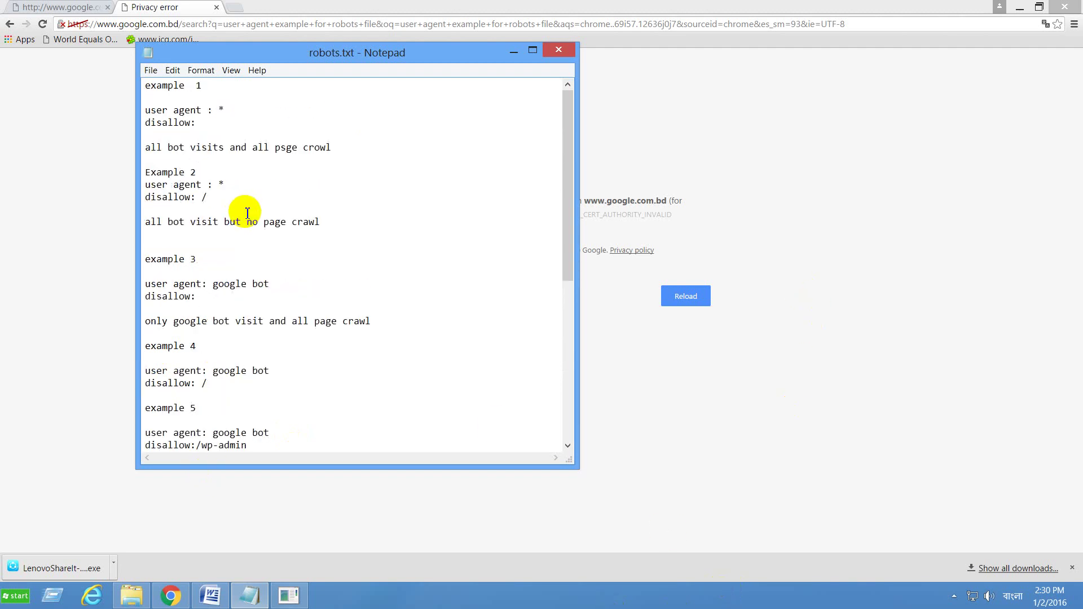
left_click_drag(203, 122, 146, 109)
key("ctrl+c")
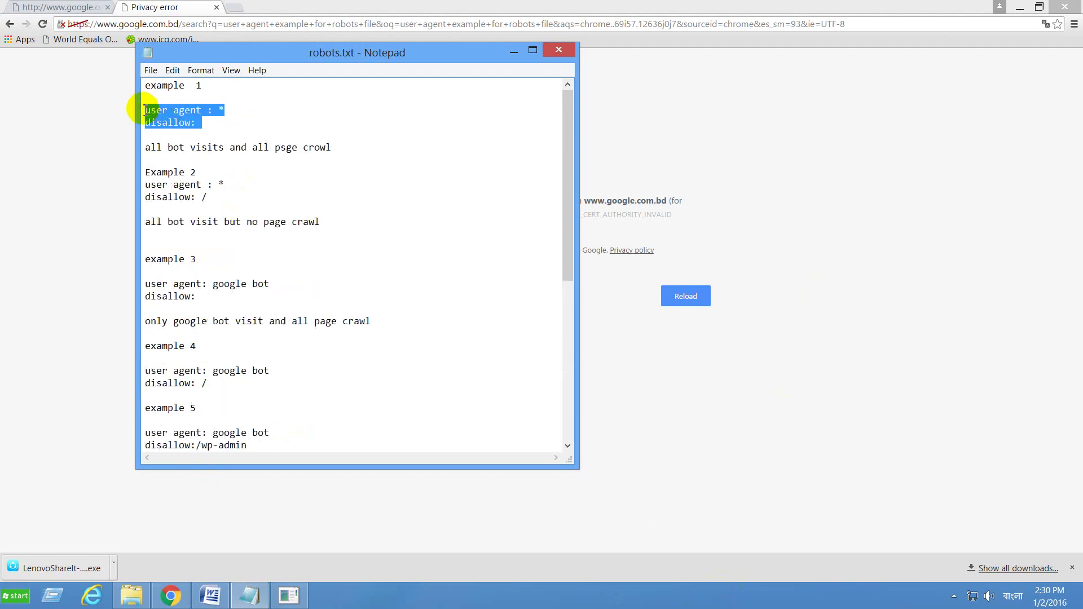
scroll(169, 181, "down", 6)
left_click(168, 360)
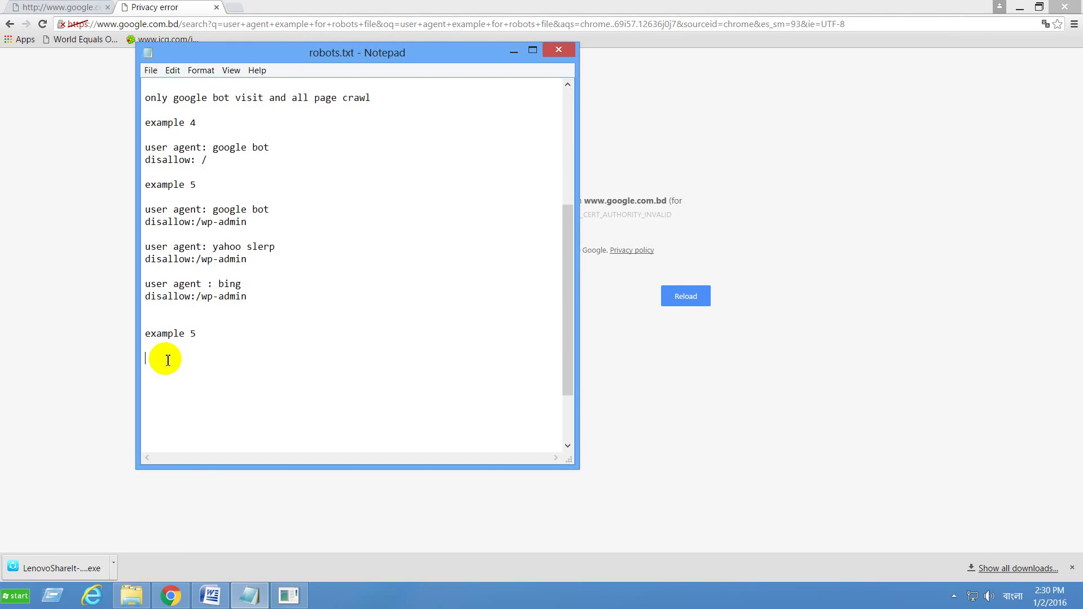
key("ctrl+v")
left_click(179, 393)
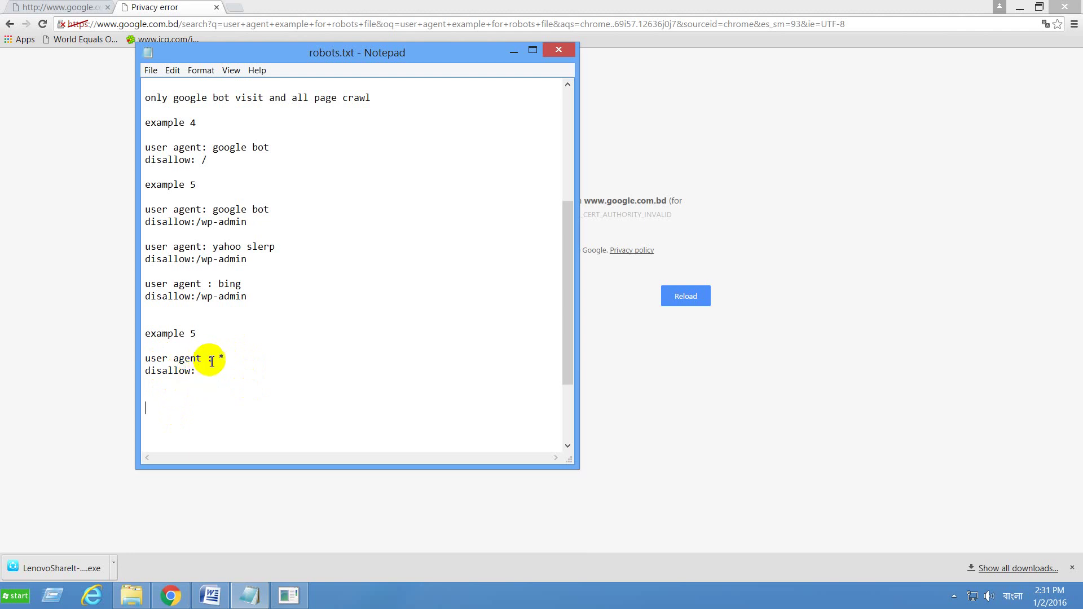
Below the copied rule, add a second rule reading "user agent : teoma" and "disallow:/"
left_click_drag(213, 359, 138, 363)
key("ctrl+c")
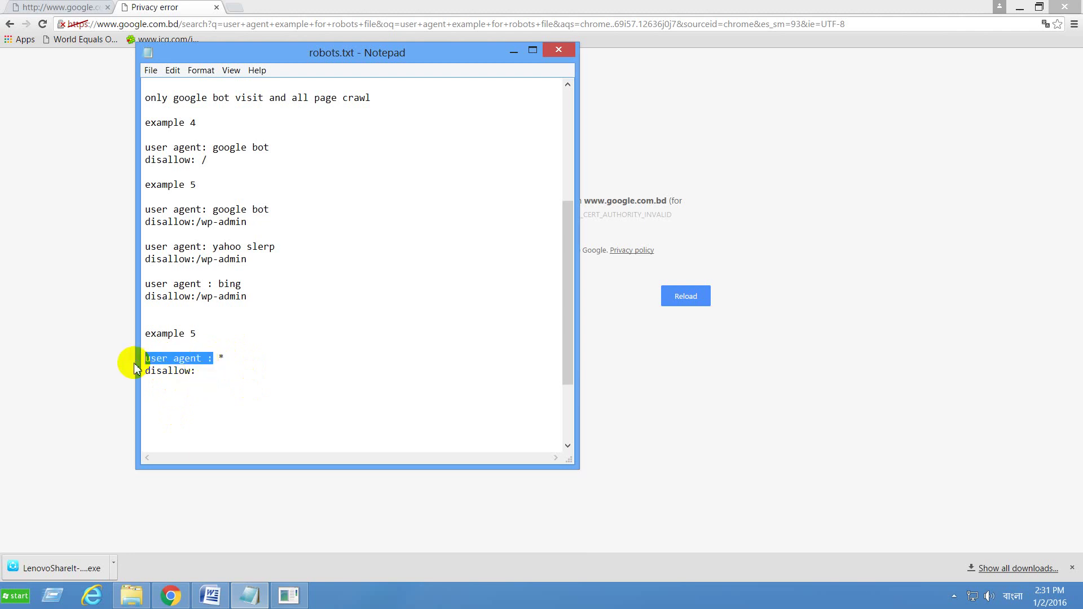
left_click(145, 398)
key("ctrl+v")
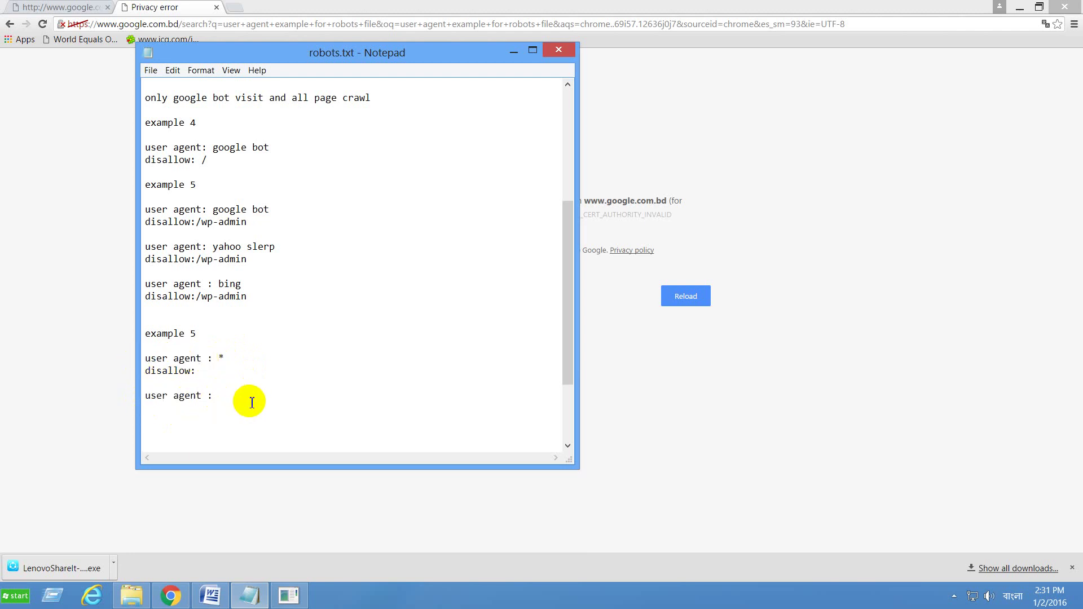
type("tep")
key("BackSpace")
type("oma")
key("Return")
type("disallow:/")
key("Return")
key("Return")
Below the teoma rule, add the explanation "all bot visit and all page crawl but only teoma will not crawl anything"
type("a")
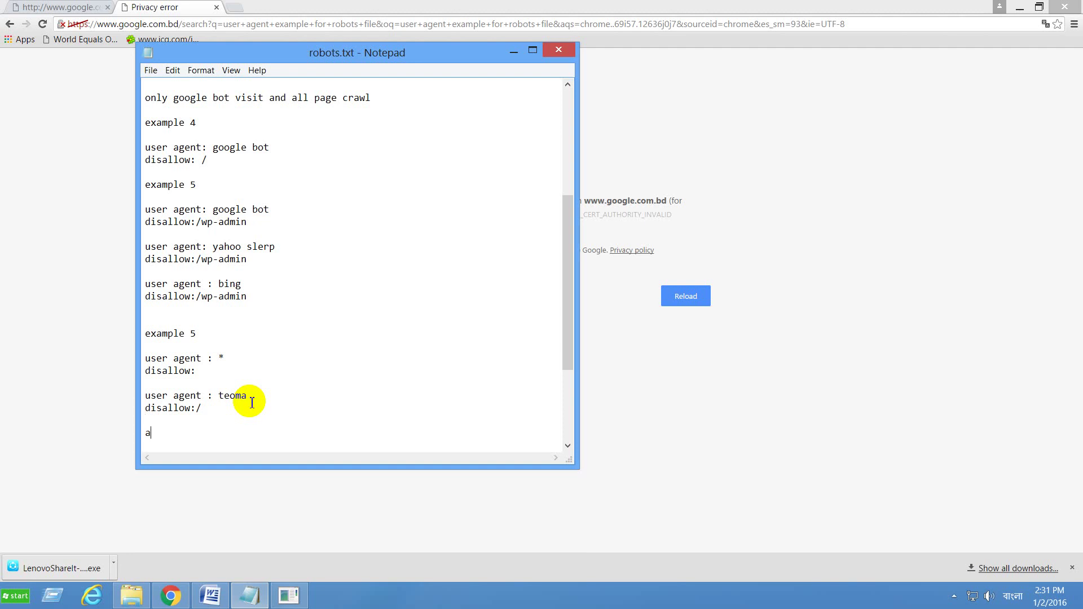
type("ll bot visit and allo")
key("BackSpace")
key("BackSpace")
type("l page crawl")
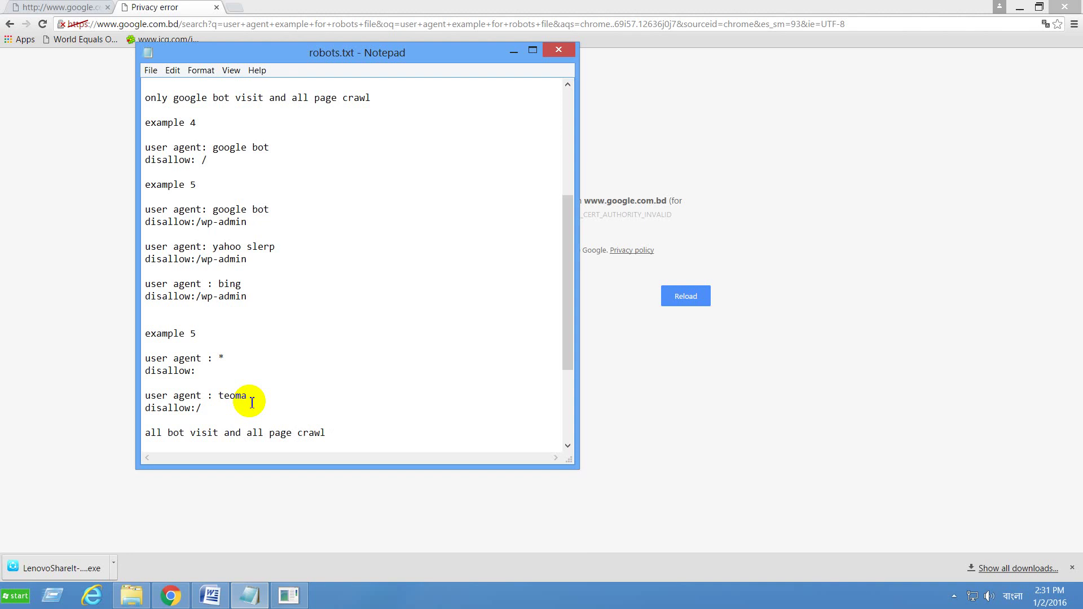
type(" but")
type(" only")
type(" teom")
type("a will no")
type("t ")
type("crawl ")
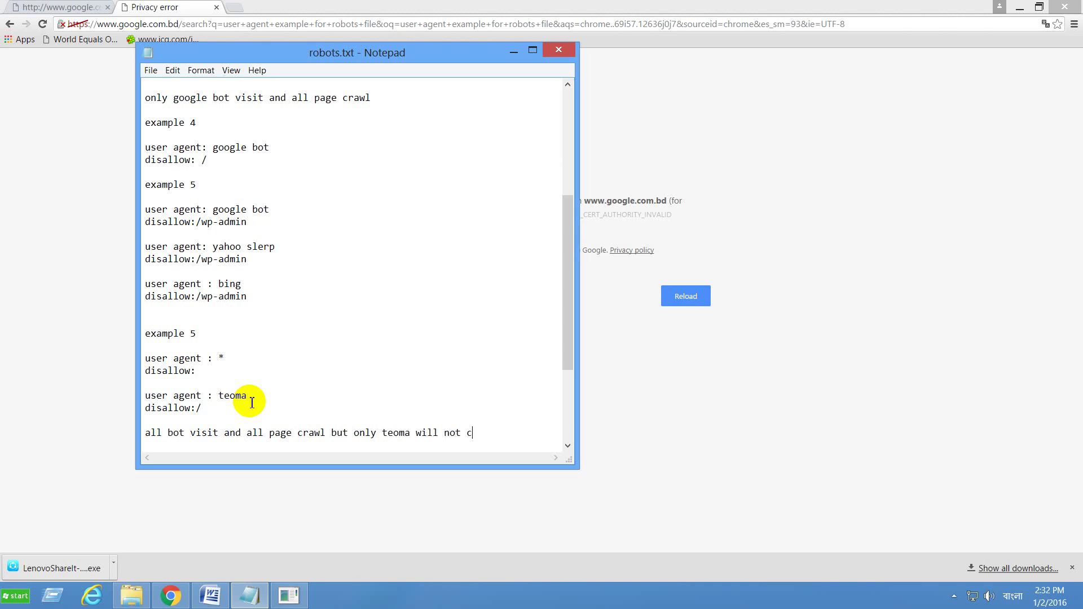
type("anything")
key("Return")
key("Return")
key("Return")
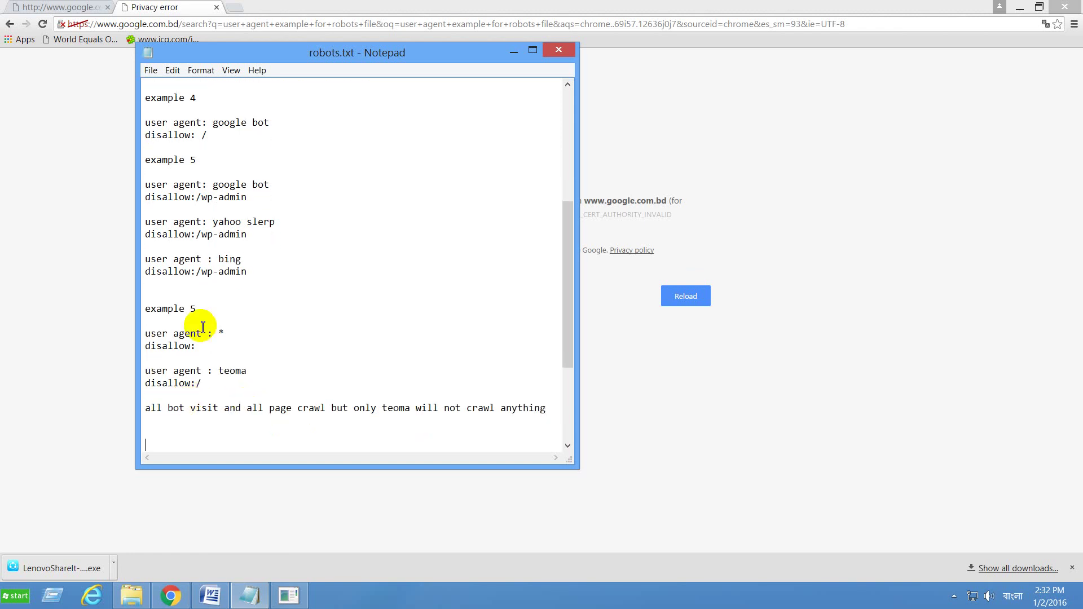
scroll(206, 322, "up", 7)
scroll(198, 226, "down", 8)
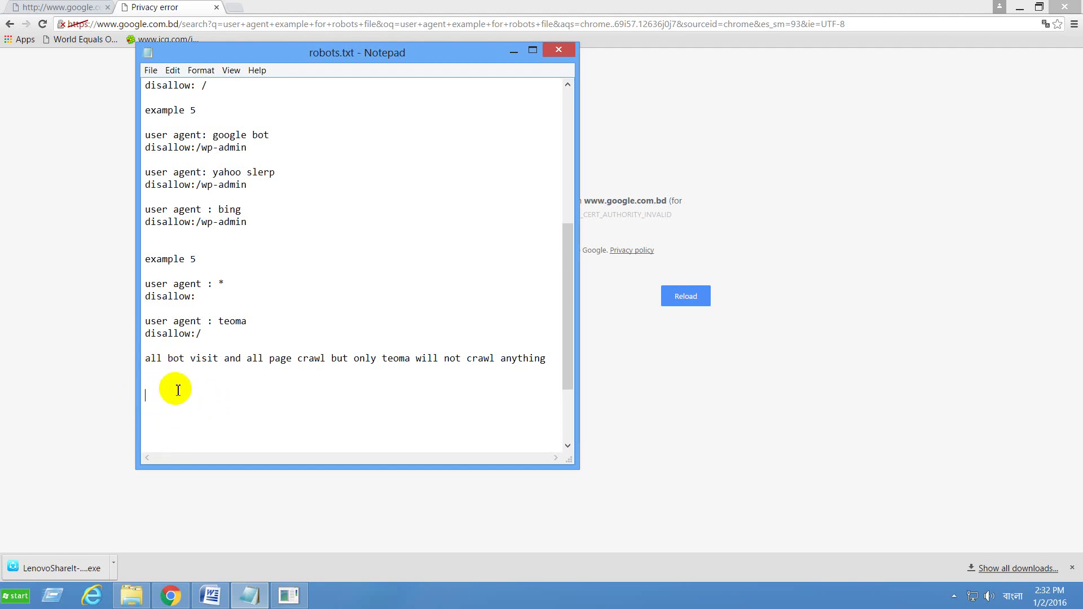
scroll(213, 238, "up", 5)
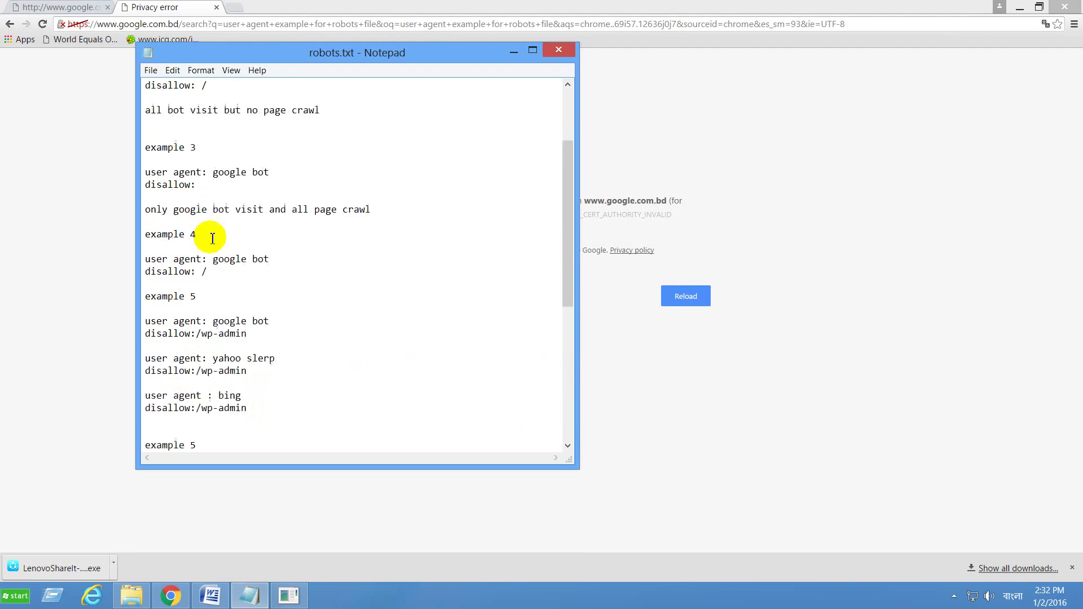
scroll(212, 238, "down", 5)
scroll(213, 237, "up", 7)
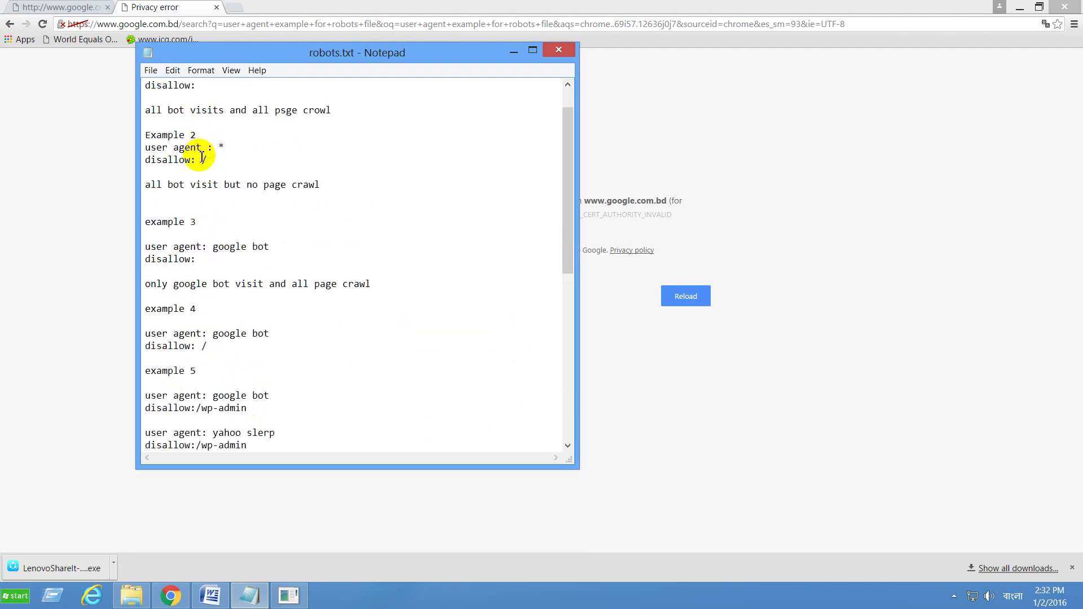
Add an "Utilization of #" heading below the last explanation and copy Example 2's user agent and disallow lines beneath it
left_click_drag(209, 167, 133, 150)
key("ctrl+c")
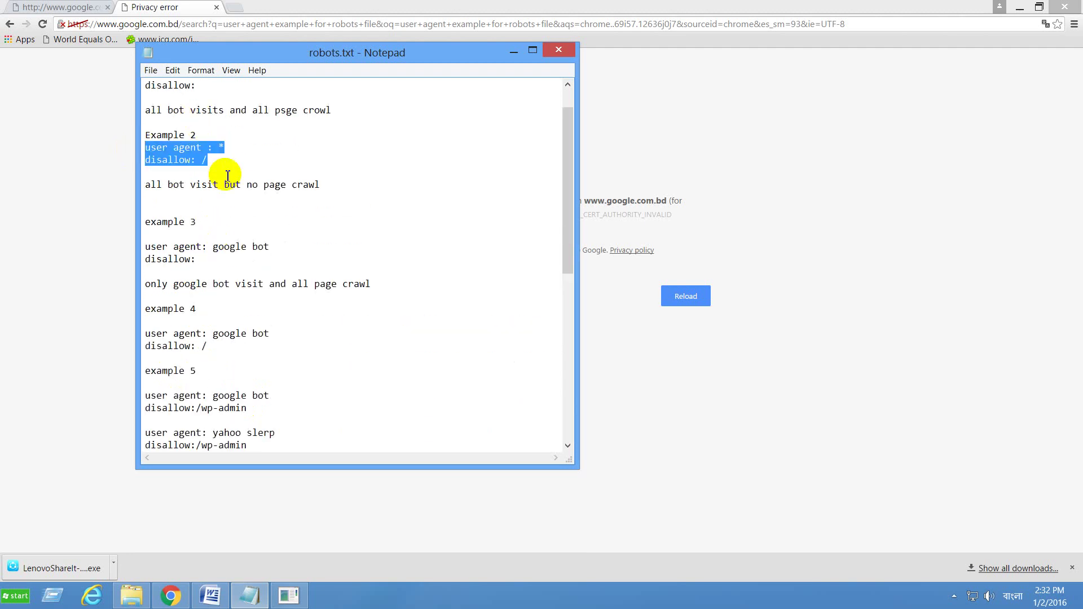
scroll(226, 176, "down", 7)
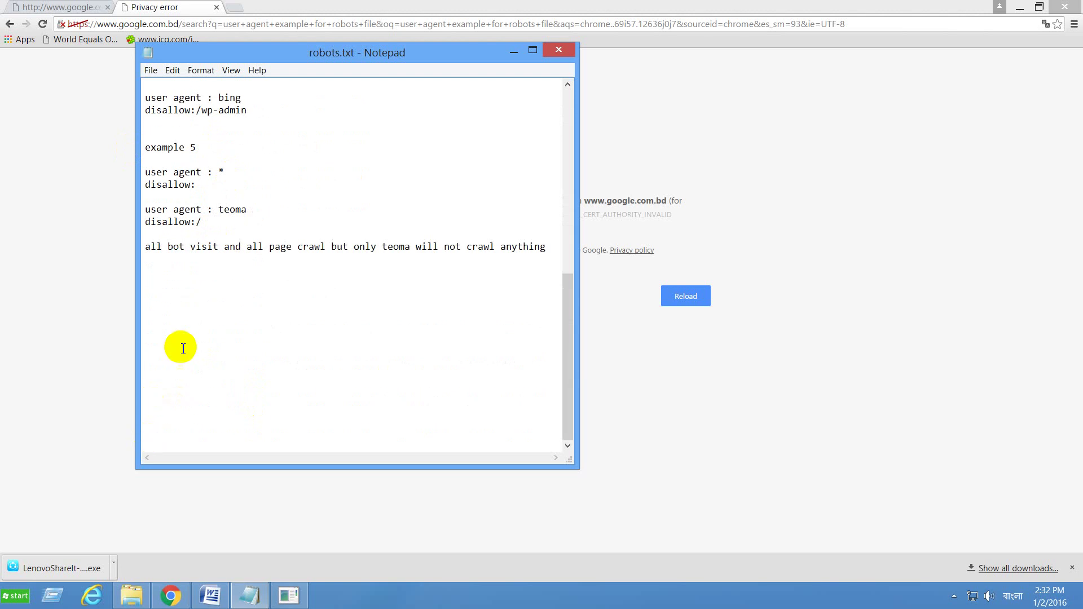
left_click(188, 337)
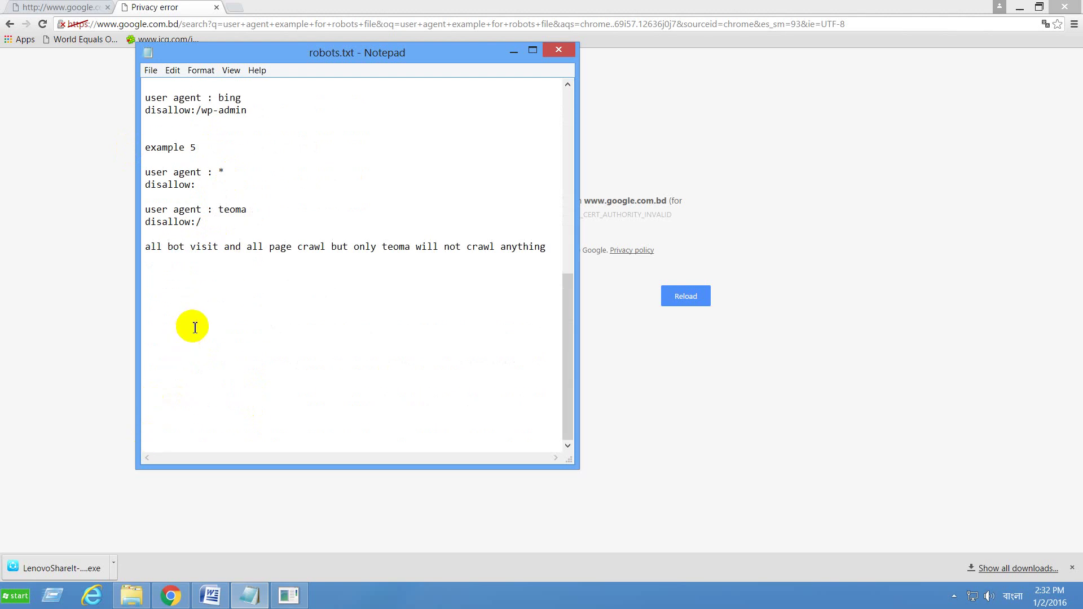
type("Utilization of #")
key("Return")
key("Return")
key("ctrl+v")
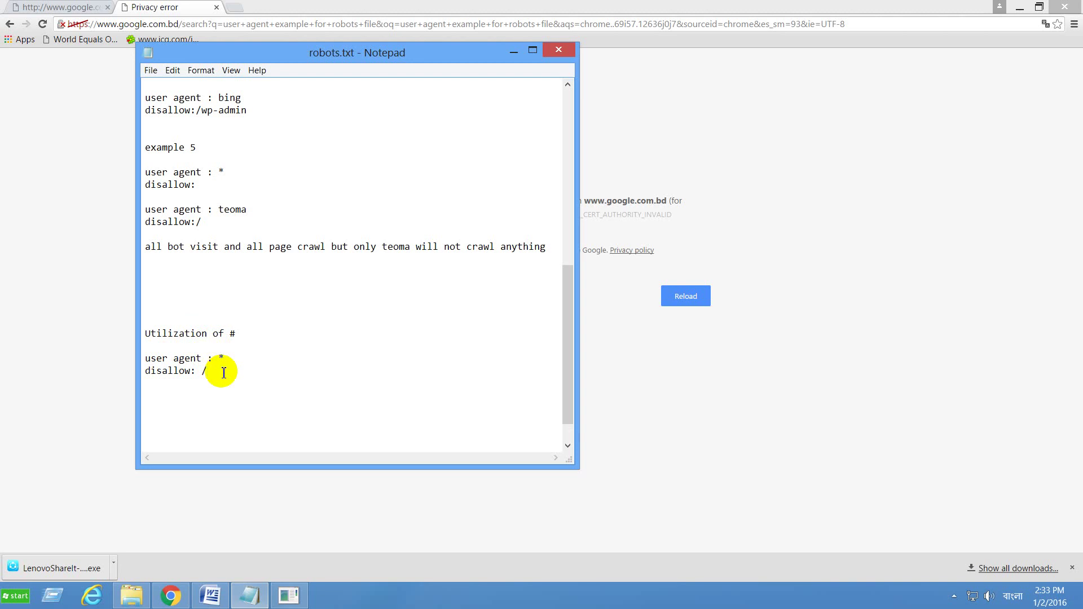
Extend the copied disallow line to "/help.html & help/index.html" and add blank lines after it
type("help.html &")
type("help/index.html")
key("Return")
key("Return")
key("Return")
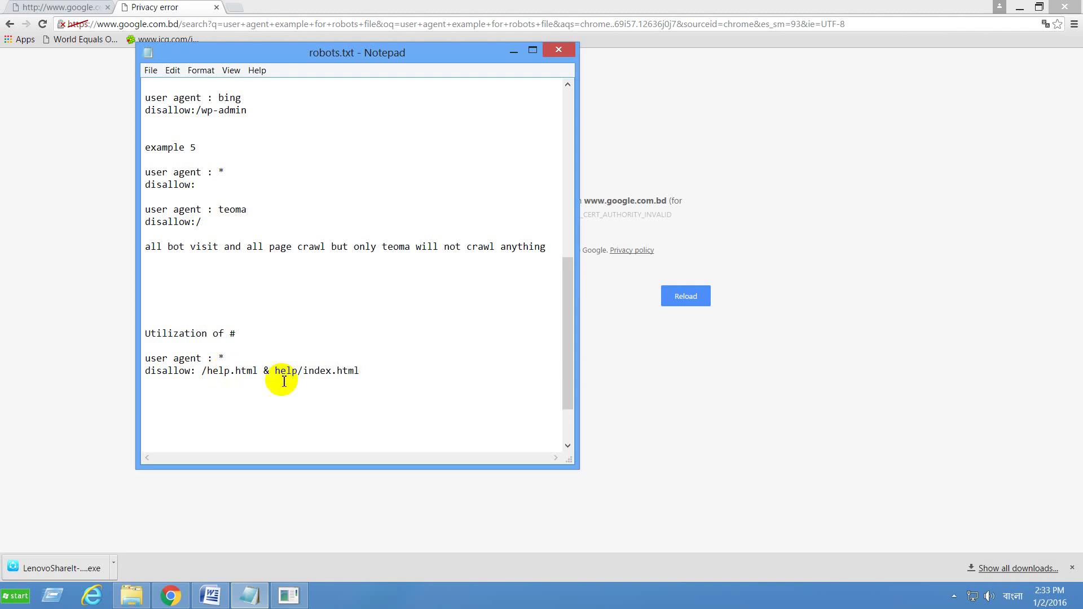
Below the help rule, begin a comment reading "# would crawl help/index.html", copying the path from the disallow line
scroll(287, 378, "down", 1)
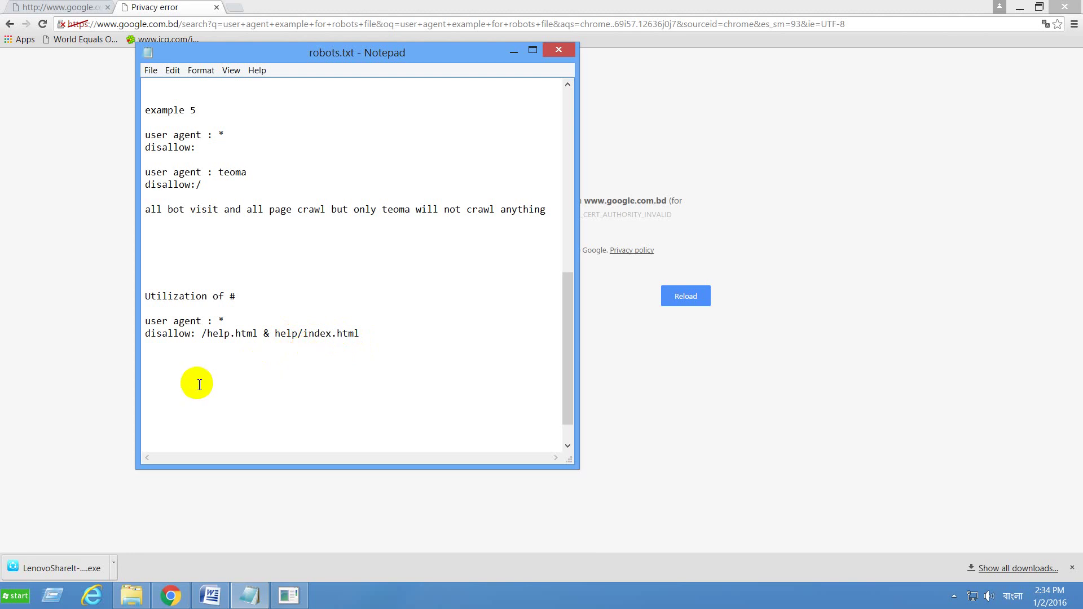
type("#")
type("would ")
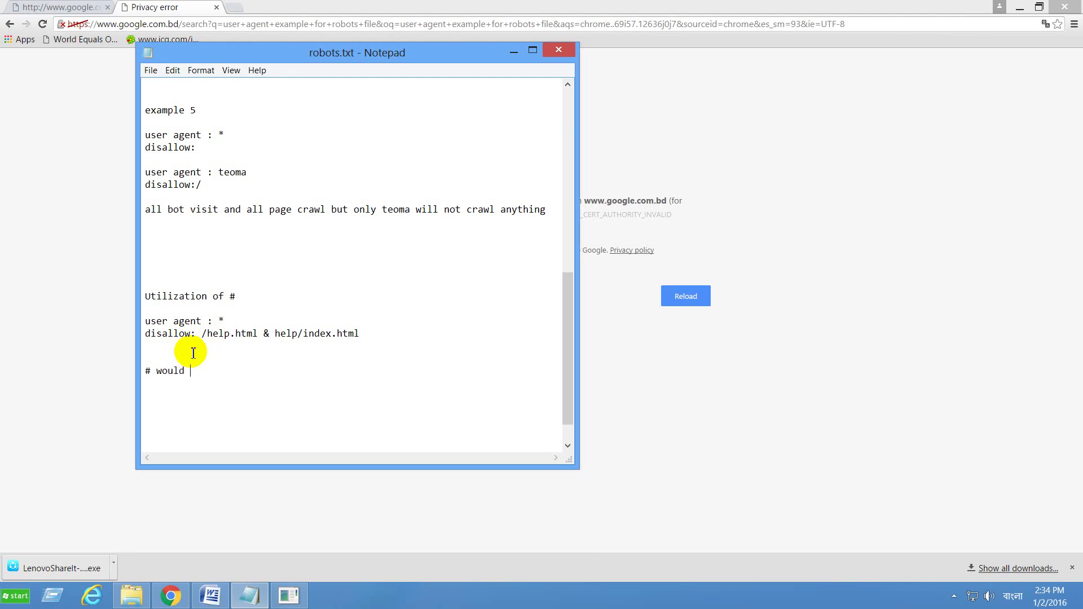
type("crawl")
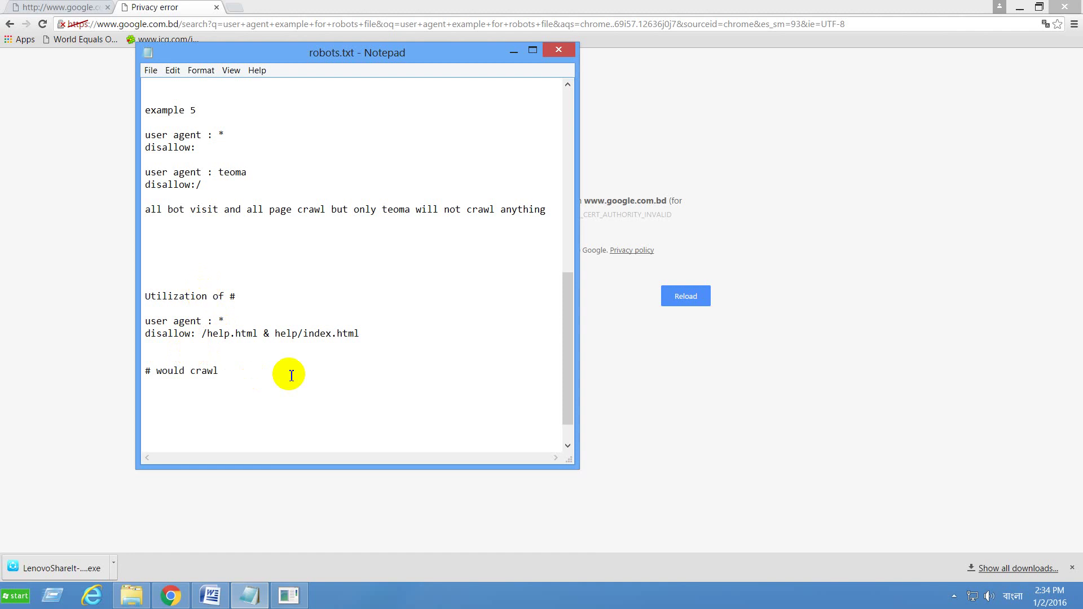
left_click(276, 335)
key("shift+Home")
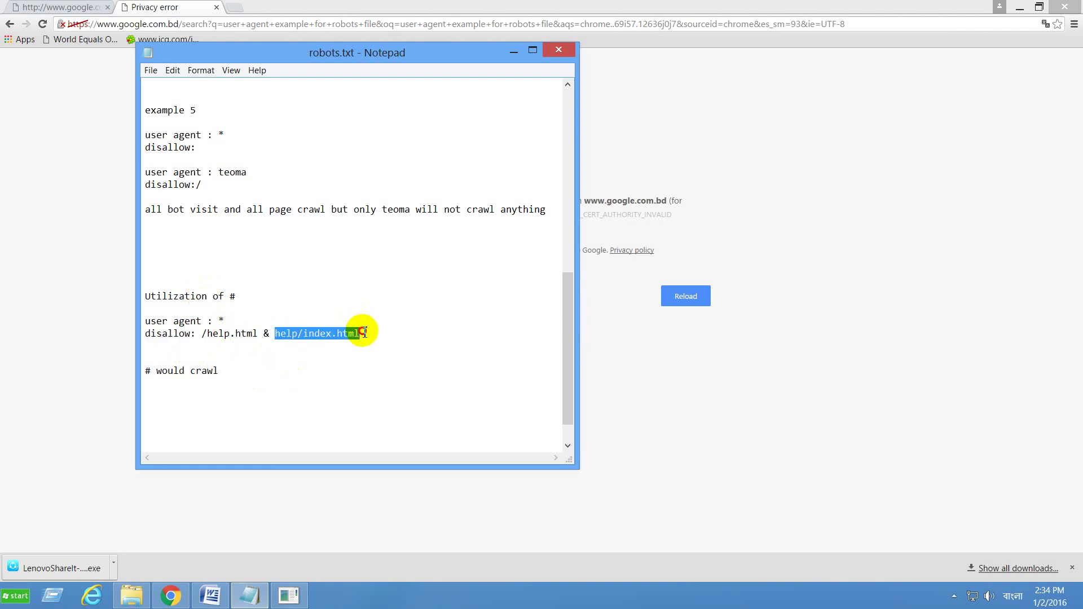
key("shift+End")
key("ctrl+c")
left_click(252, 375)
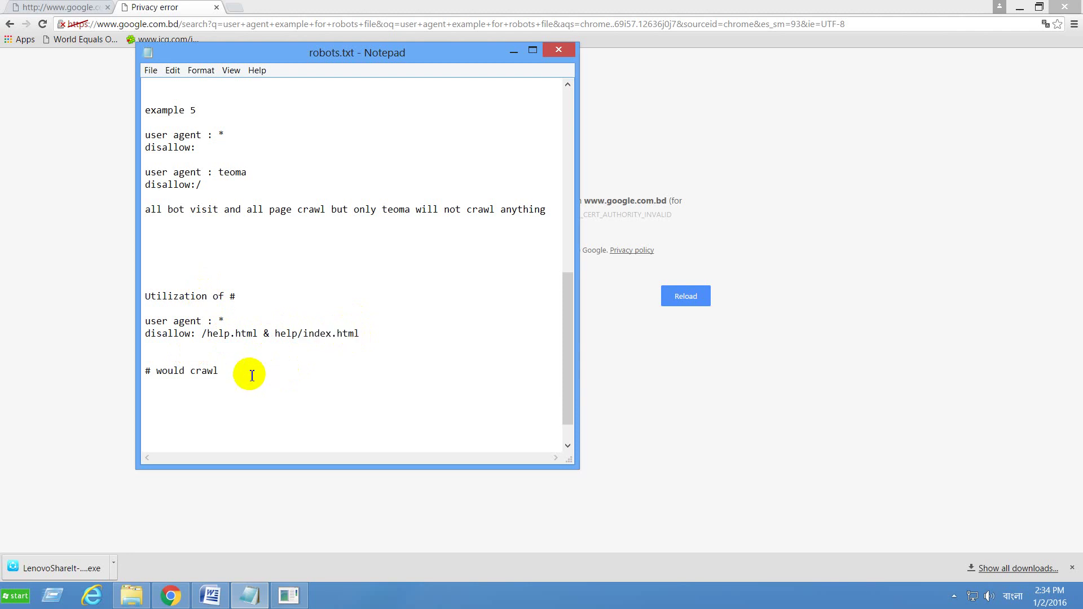
key("ctrl+v")
Complete the comment with "and wouldn't crawl /help.html", copying the path from the disallow line
type("an")
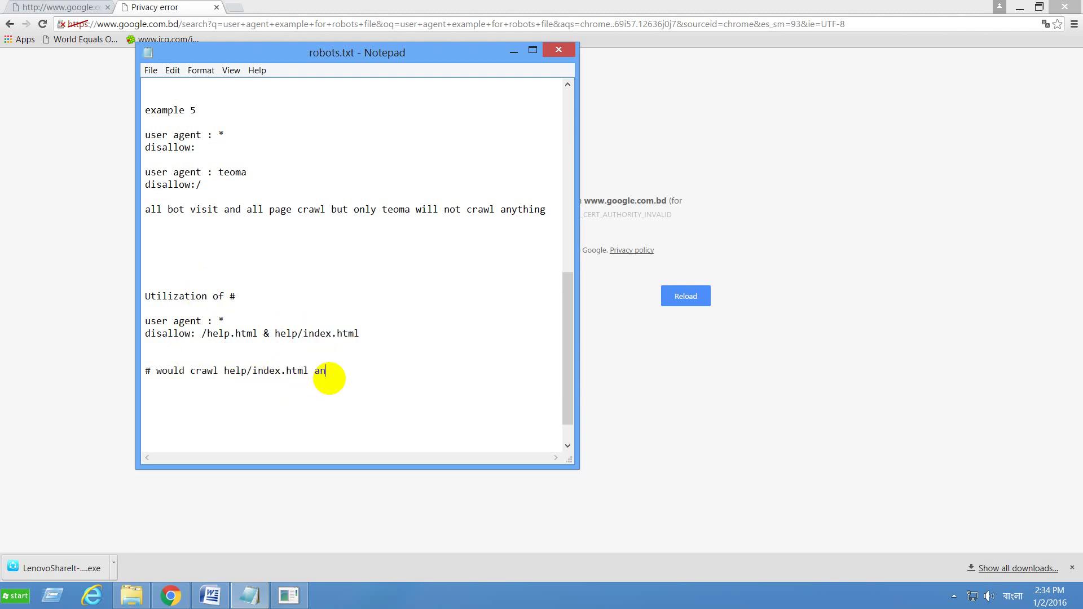
type("d wouldnt")
key("BackSpace")
key("BackSpace")
type("n")
type("'t ce")
key("BackSpace")
type("rawl")
left_click_drag(247, 334, 201, 333)
key("ctrl+c")
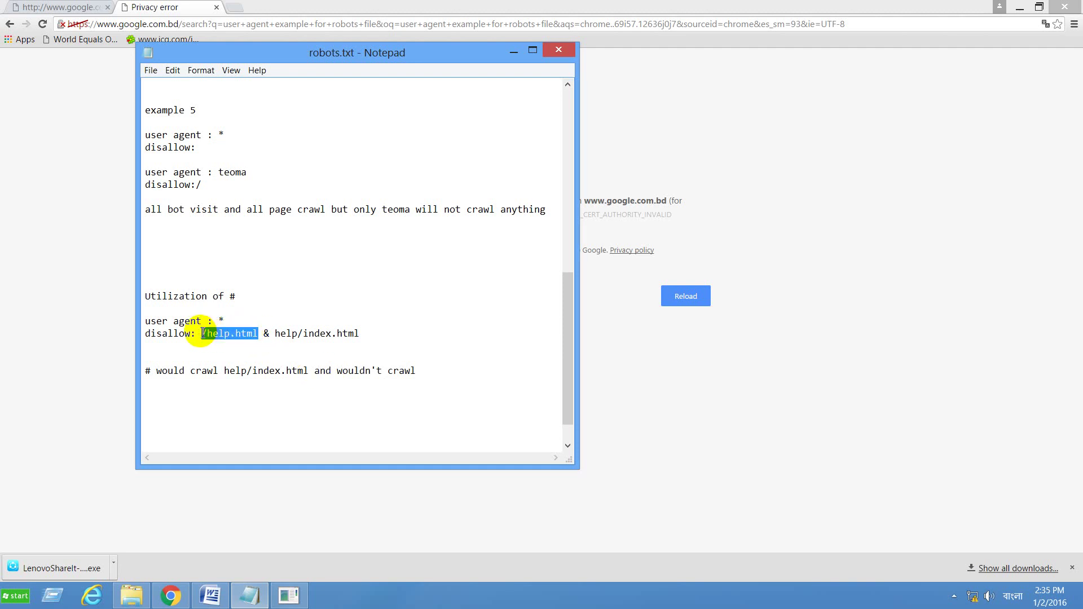
left_click(438, 371)
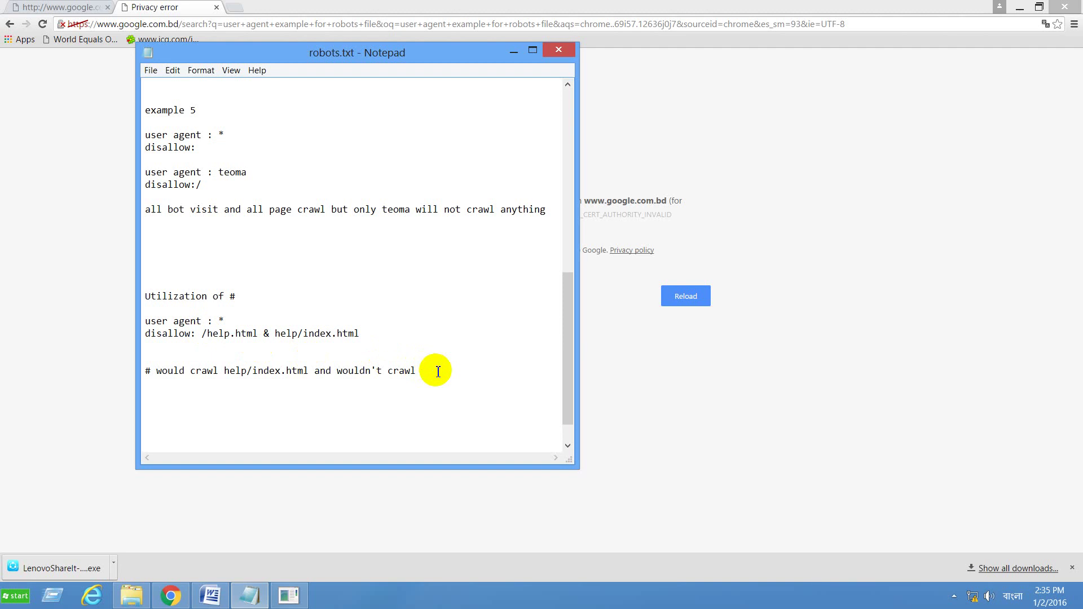
key("ctrl+v")
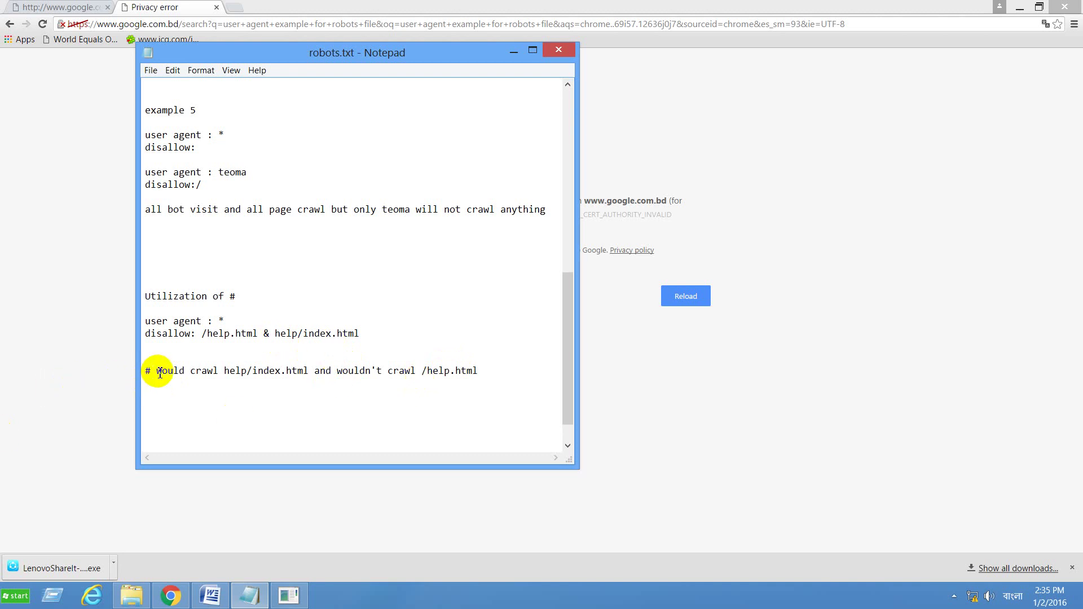
Minimize robots.txt and reload the Google search for "user agent example for robots file" in Chrome
scroll(157, 107, "up", 15)
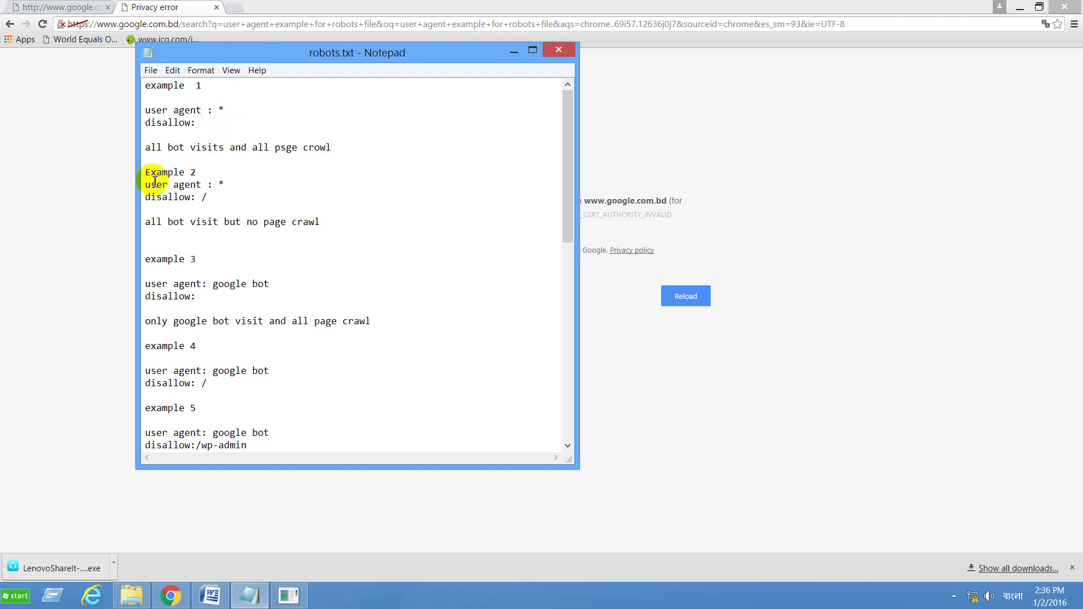
left_click(514, 54)
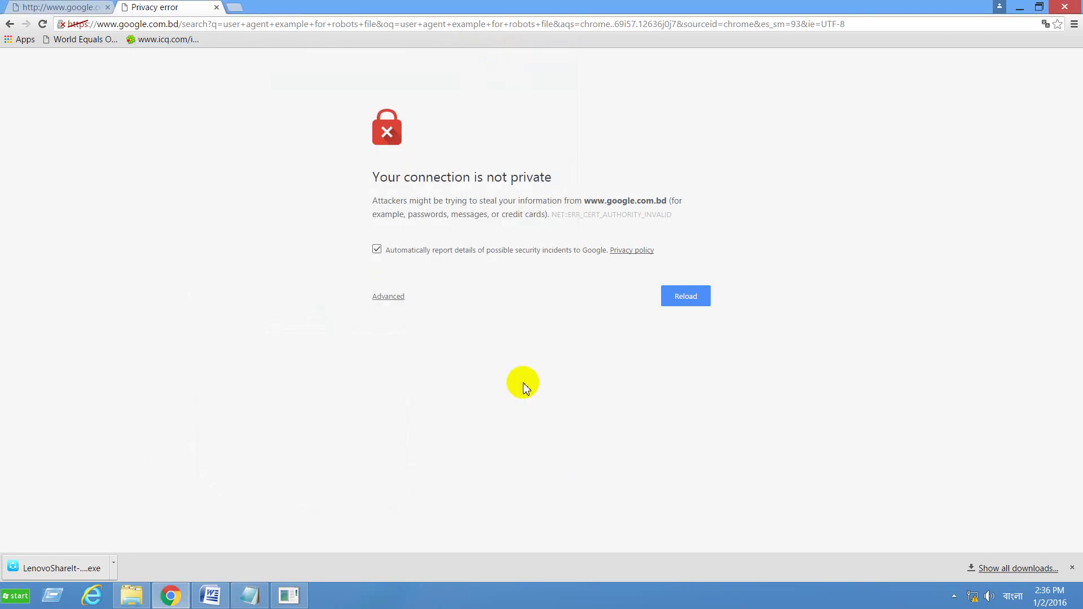
left_click(682, 297)
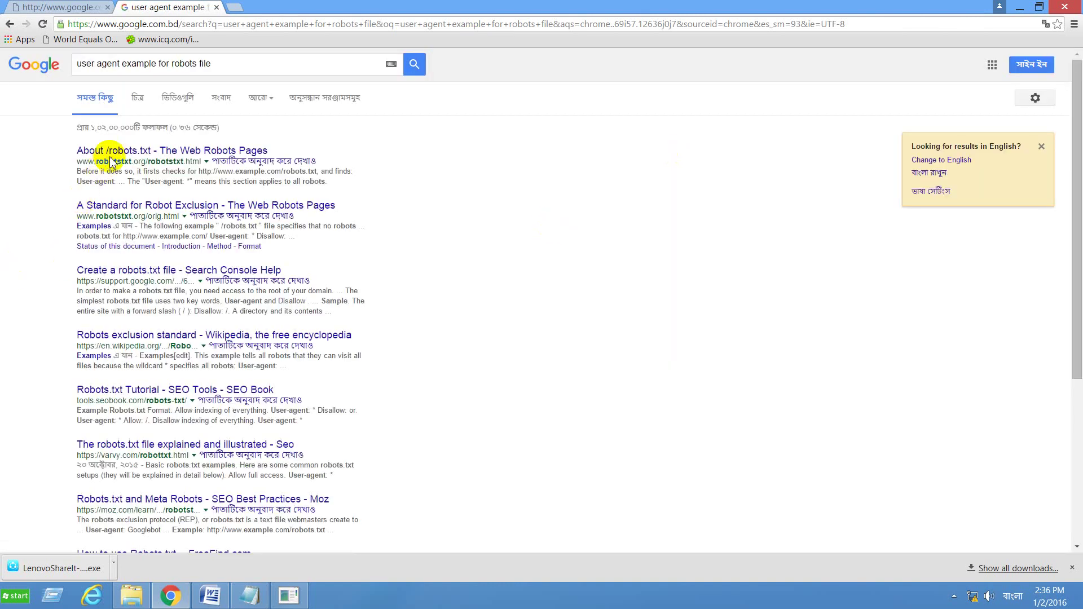
Open the results "About /robots.txt" and "The robots.txt file explained and illustrated" in new tabs
right_click(114, 157)
left_click(138, 163)
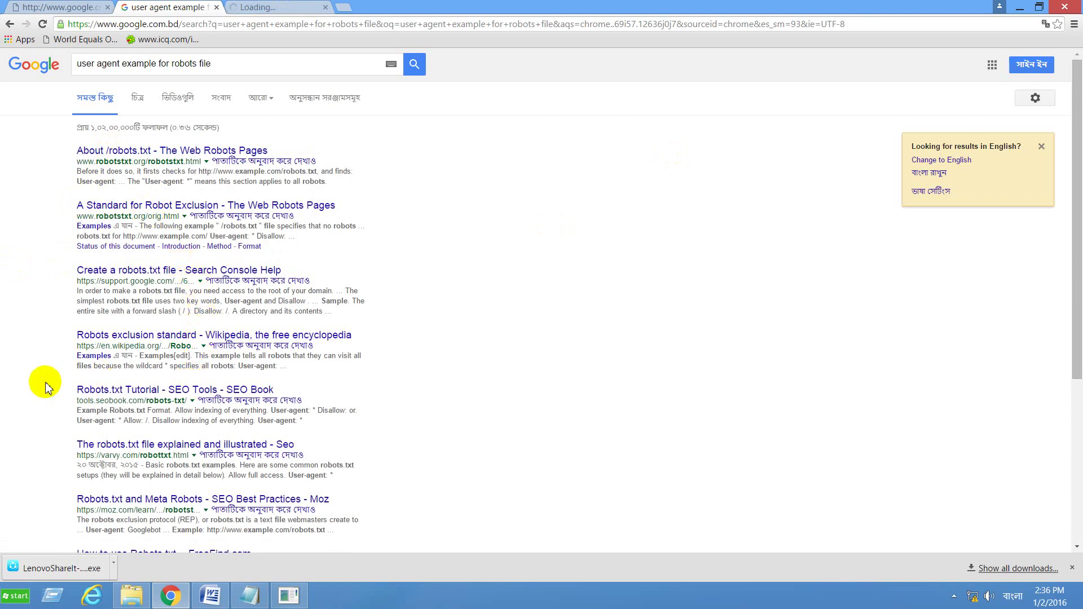
scroll(45, 387, "down", 1)
right_click(174, 397)
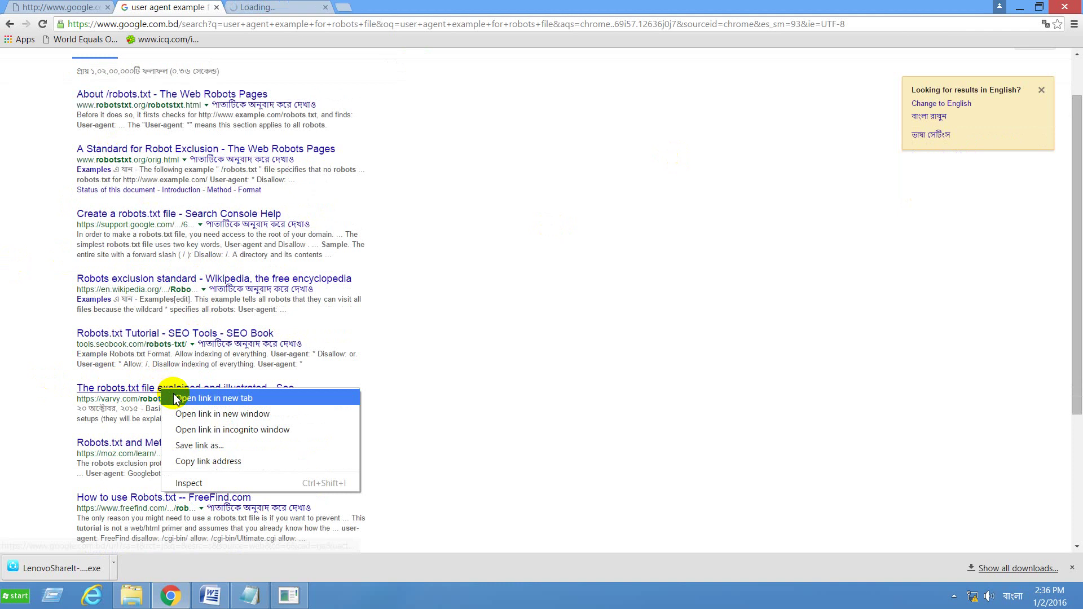
left_click(176, 399)
Check the pages loading in the open browser tabs, ending on the varvy.com robots.txt page
left_click(258, 7)
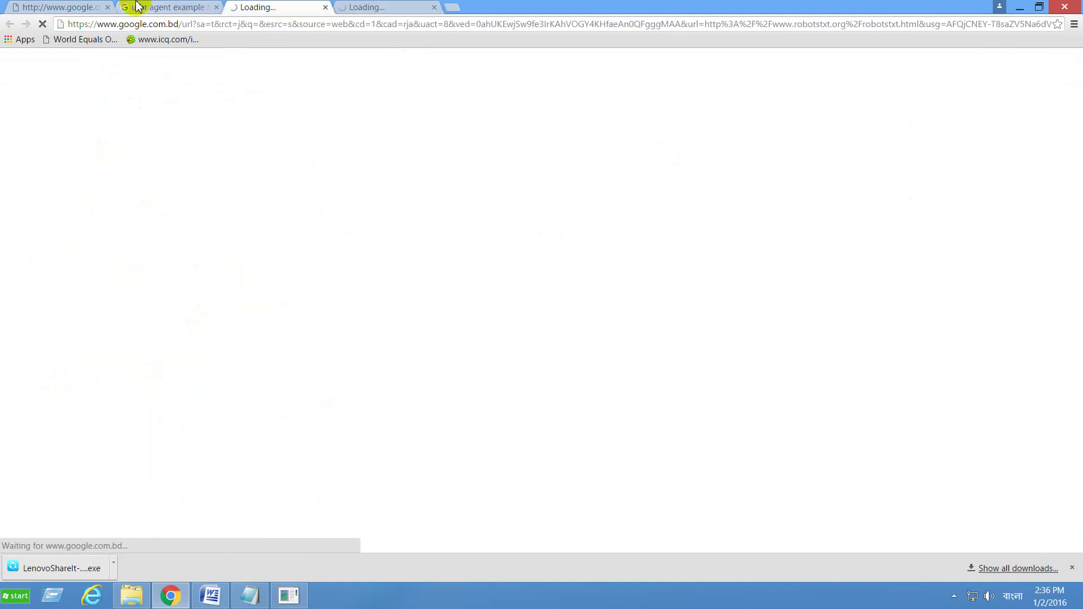
left_click(120, 7)
left_click(51, 7)
left_click(163, 7)
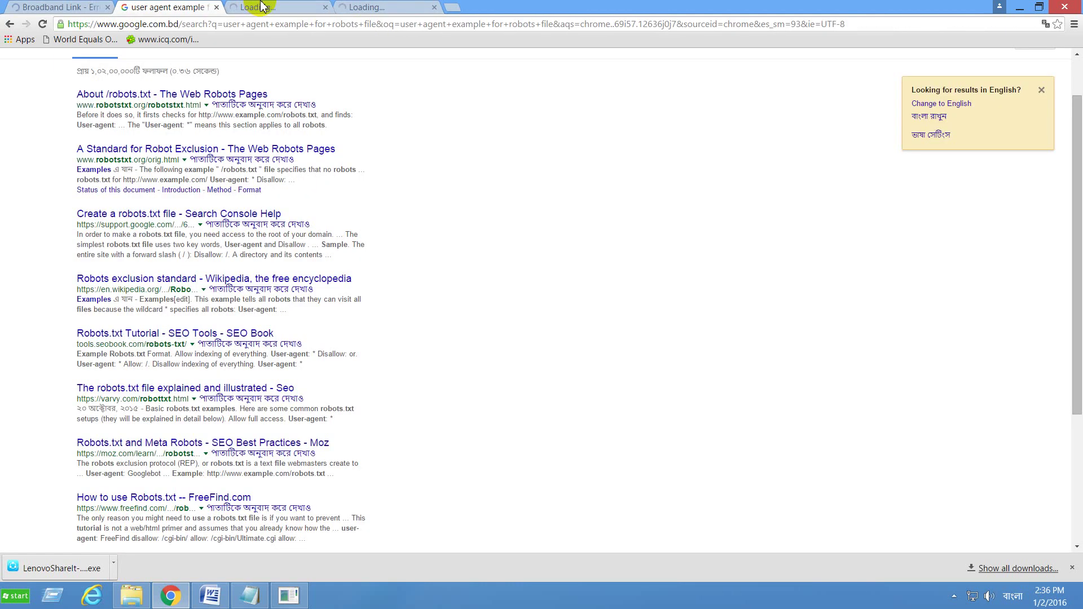
left_click(270, 6)
left_click(372, 8)
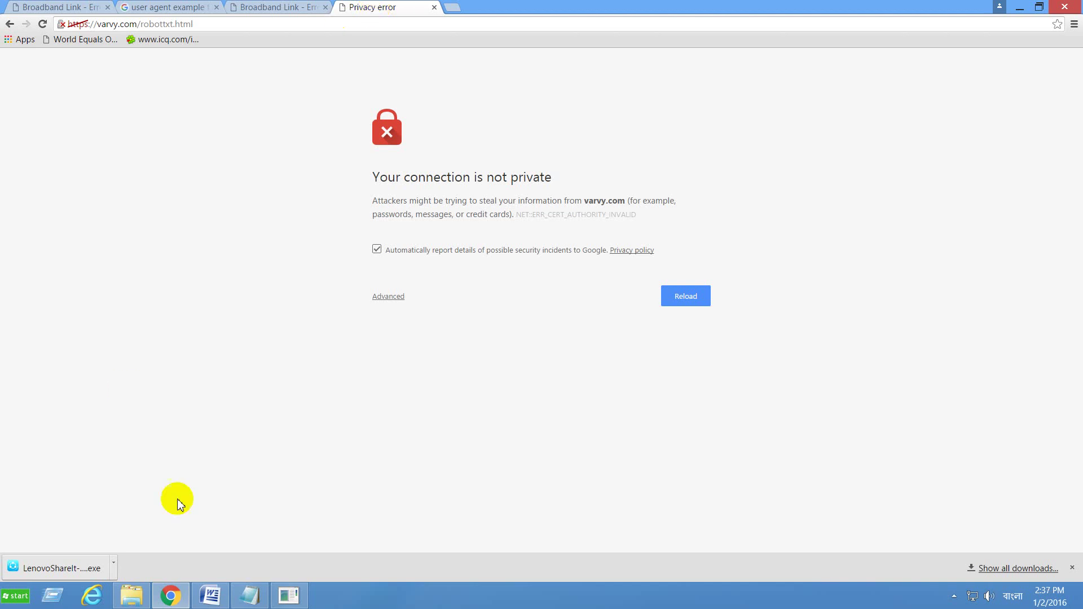
Switch to robots.txt in Notepad, remove the slash from Example 2's disallow line and put it back
left_click(210, 596)
key("alt+Tab")
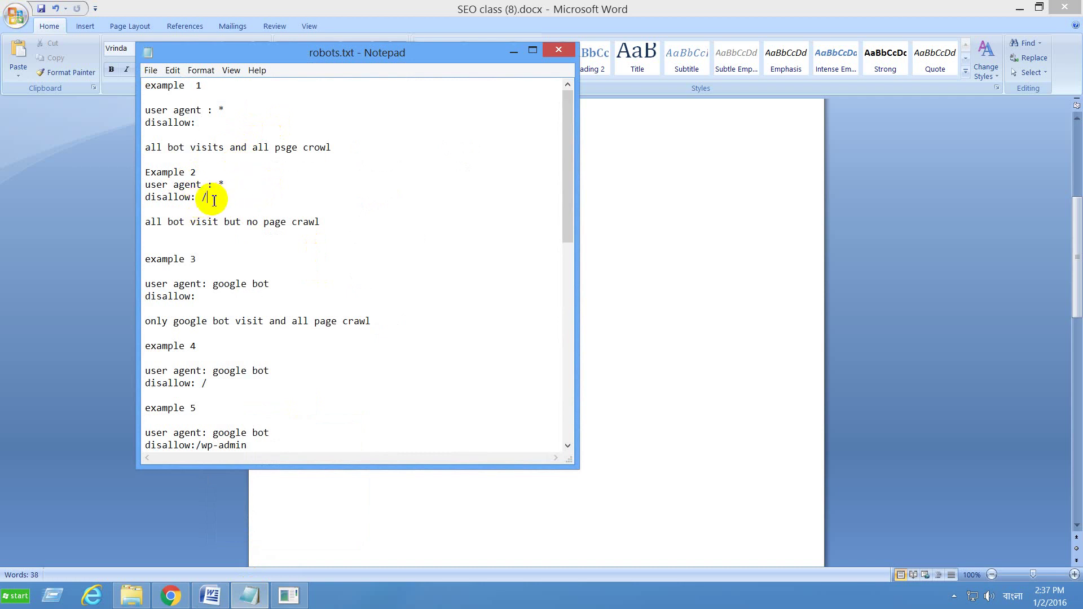
left_click(219, 200)
key("BackSpace")
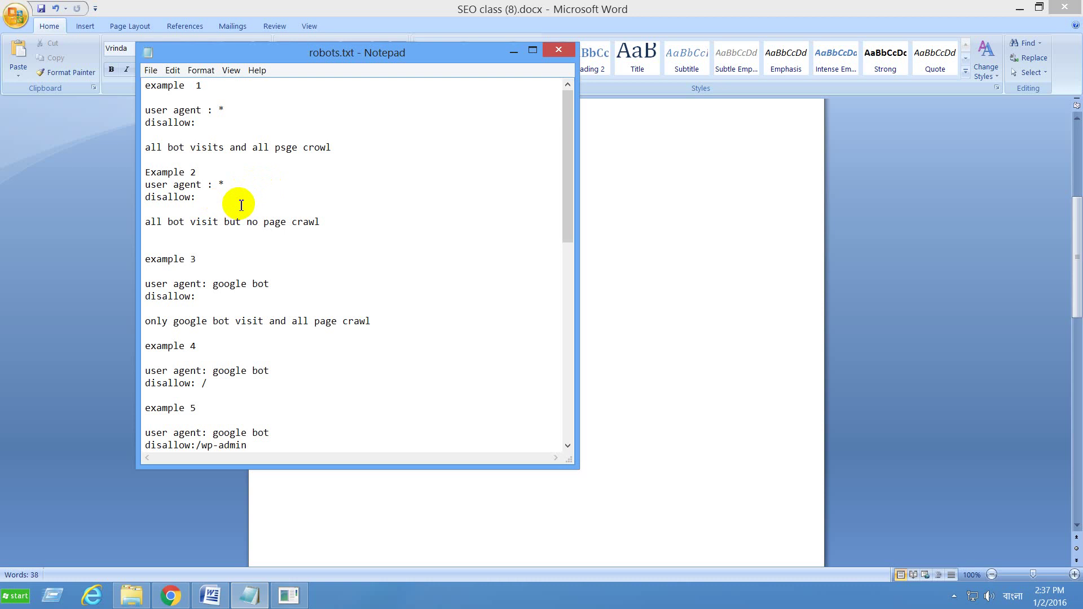
type("/")
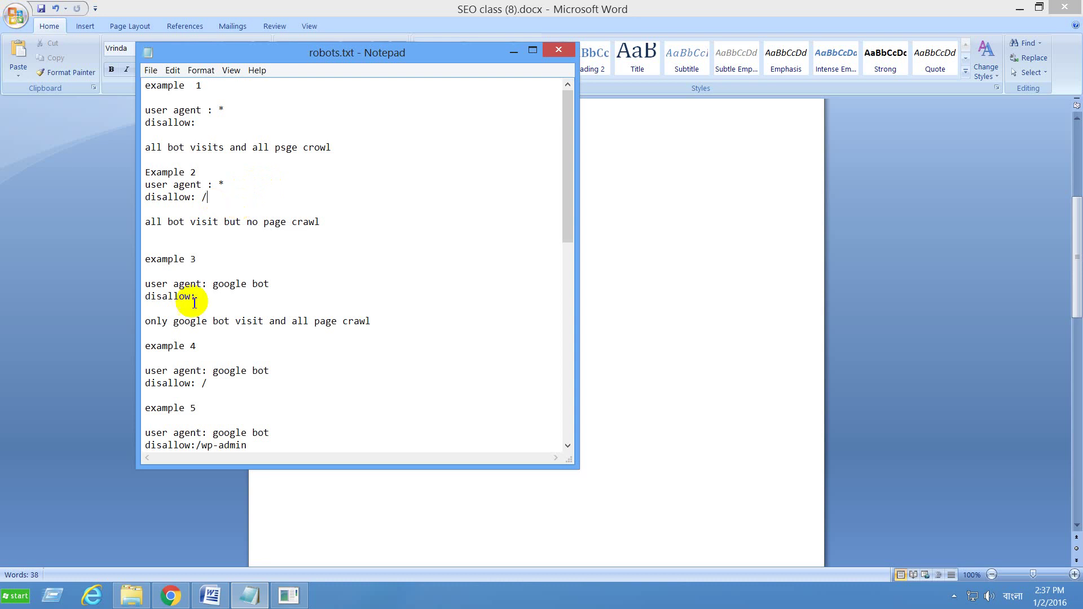
Switch back to Chrome and close the Broadband Link error tab opened from the results and the varvy.com tab
scroll(276, 274, "down", 10)
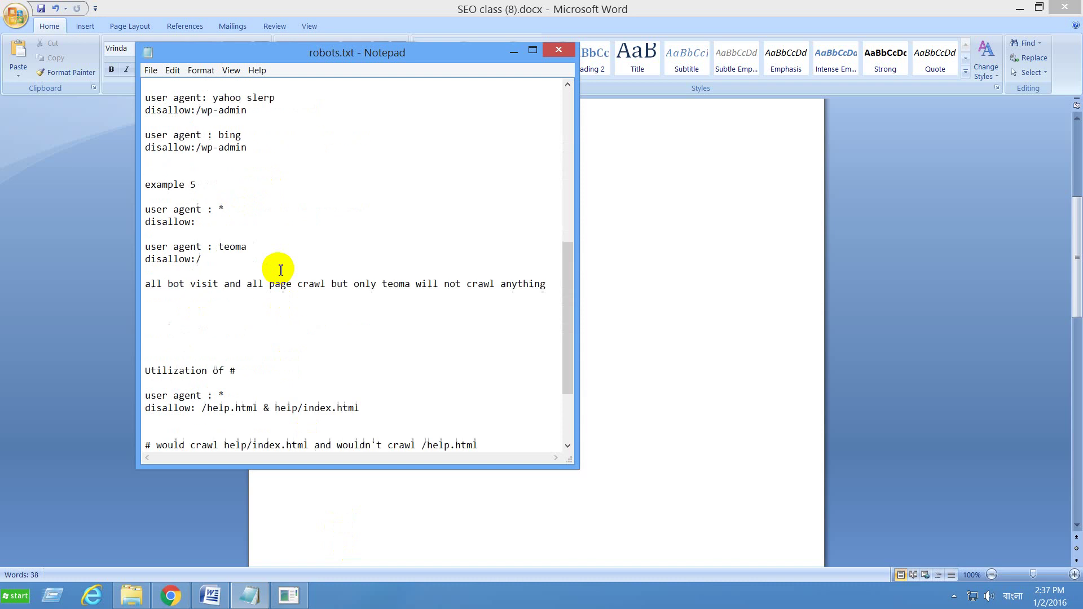
scroll(280, 270, "down", 3)
left_click(170, 595)
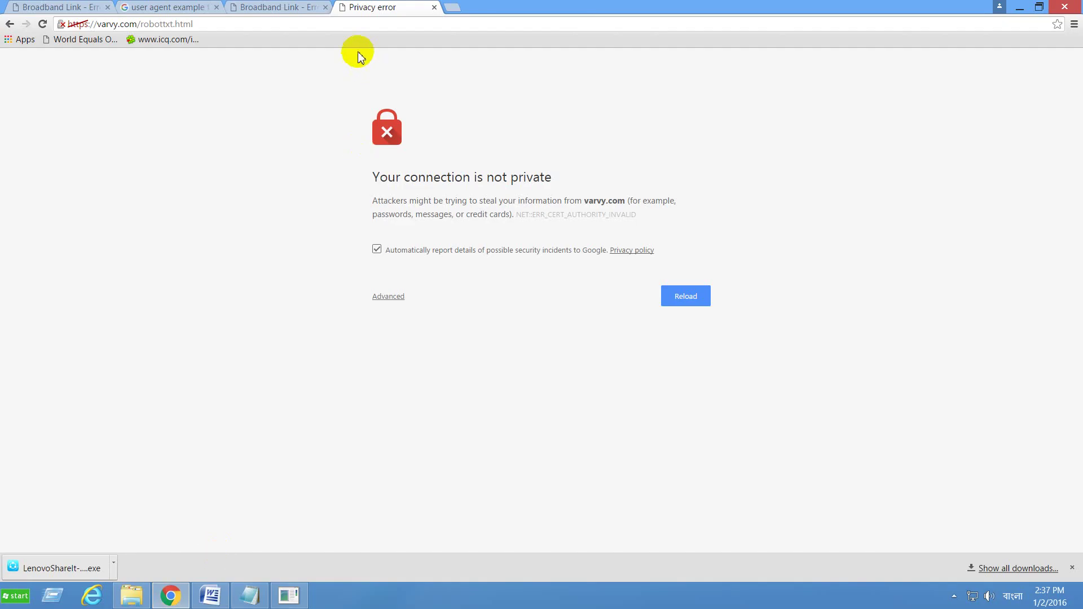
left_click(271, 7)
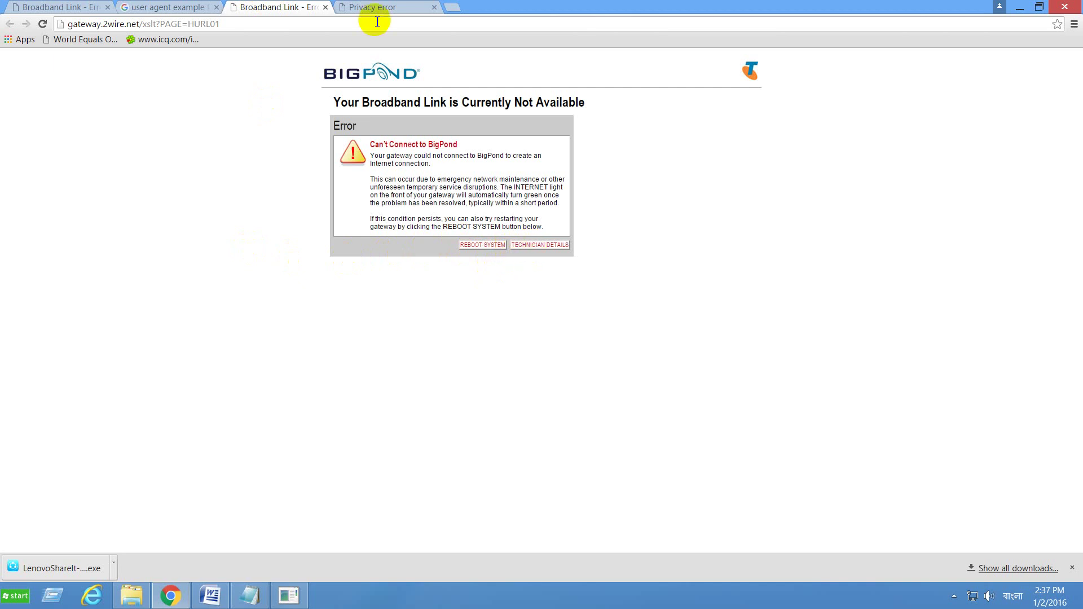
left_click(326, 8)
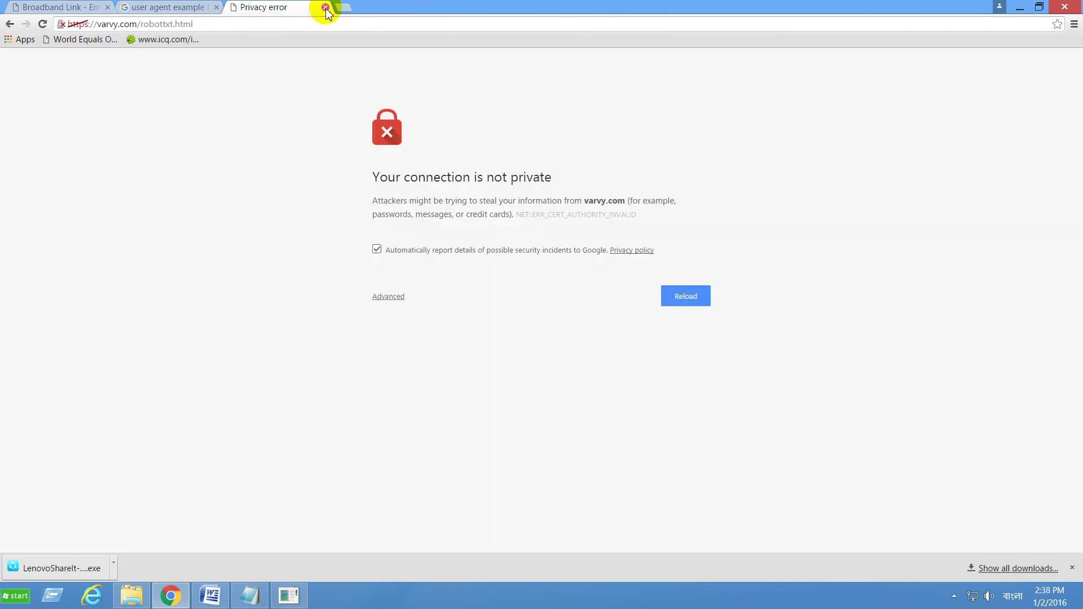
left_click(322, 8)
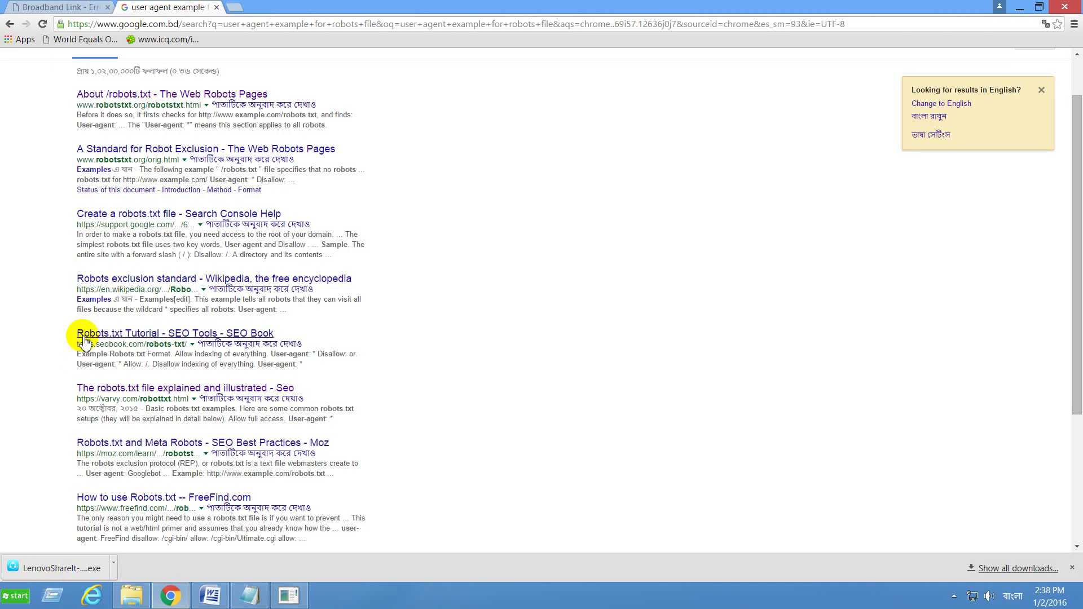
Open the Wikipedia result "Robots exclusion standard" in a new tab and view it
right_click(99, 279)
left_click(117, 288)
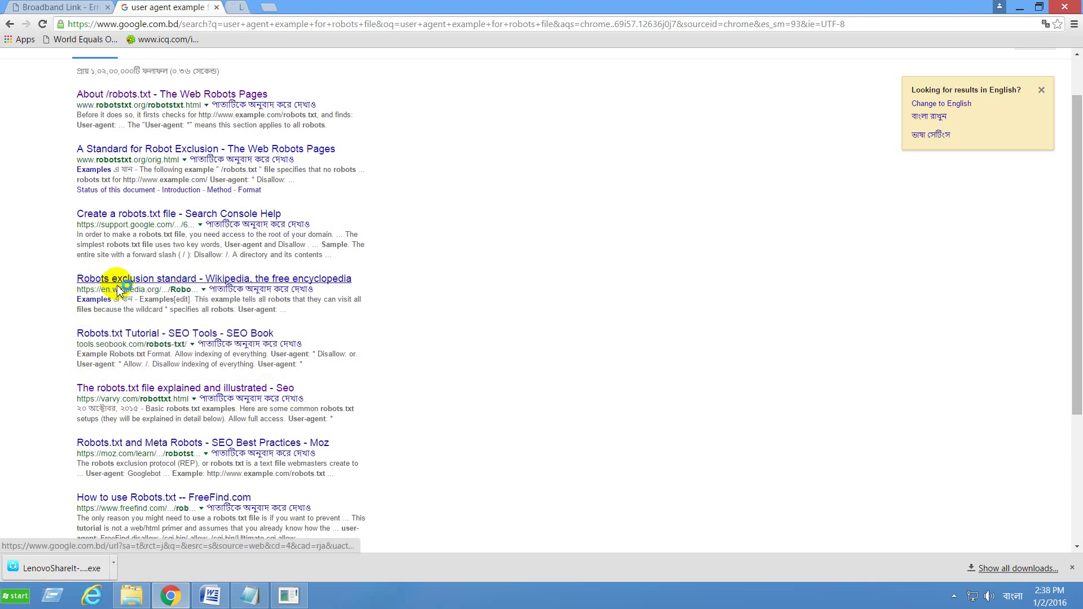
left_click(283, 8)
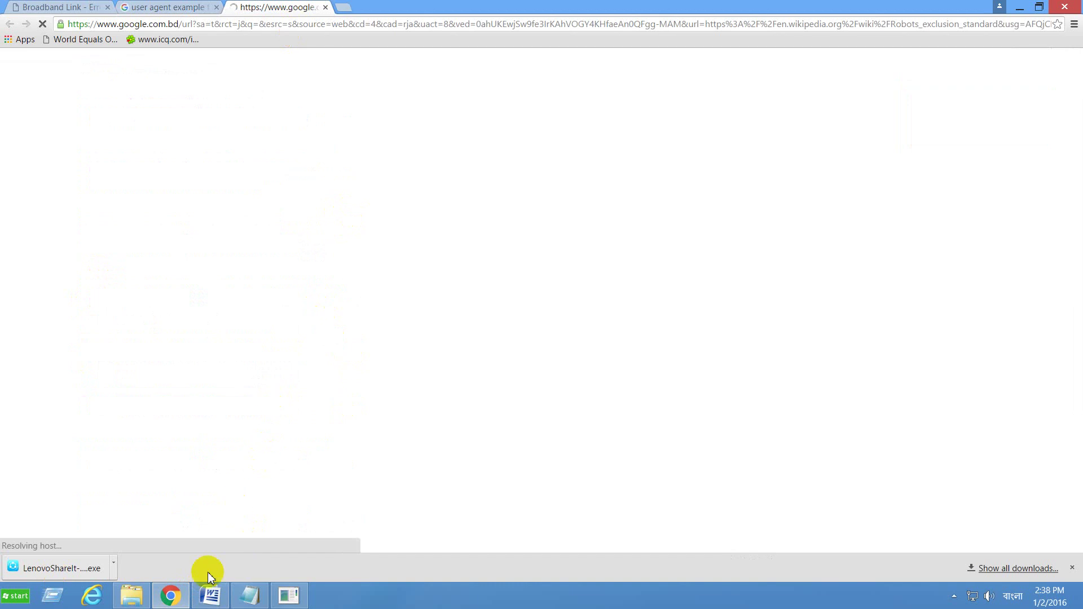
Switch to the SEO class (8) document in Word and add the line "> creating robots.txt file & submission" below "Concept of robots.txt"
left_click(210, 596)
scroll(364, 238, "up", 8)
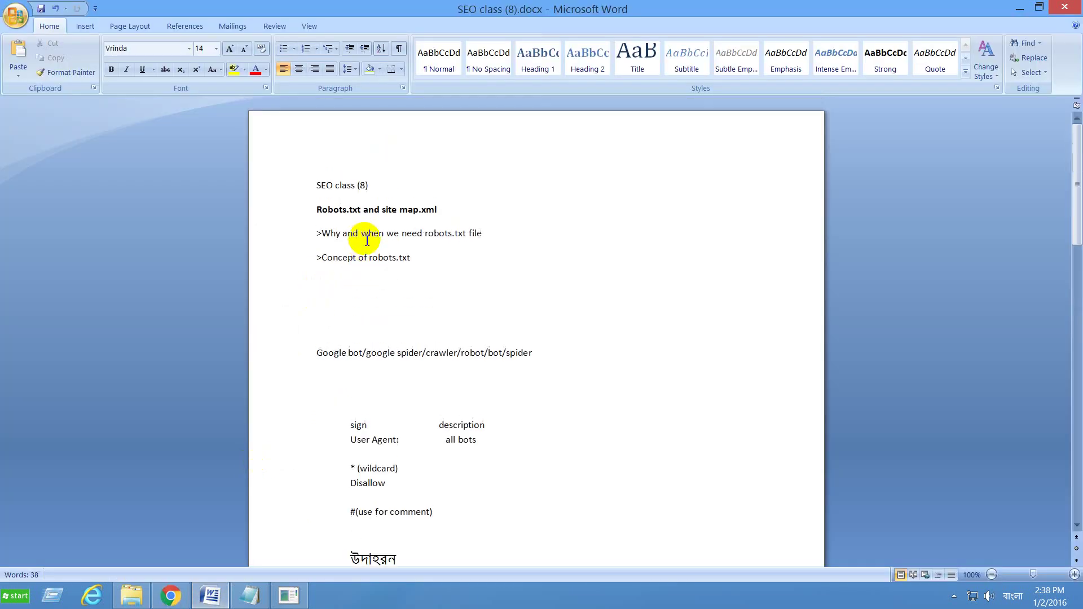
left_click(357, 272)
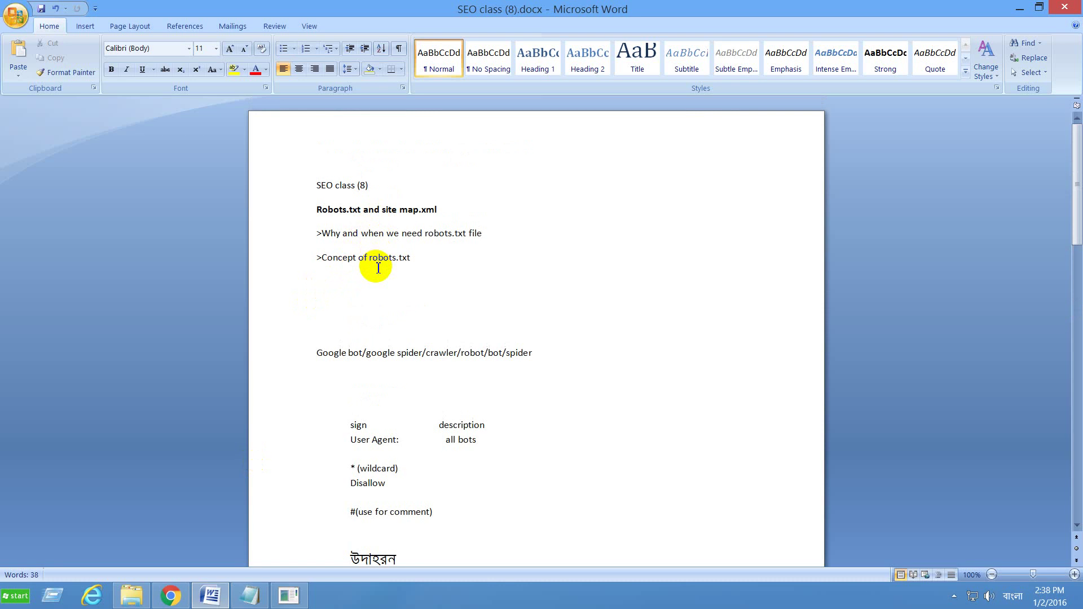
type(">")
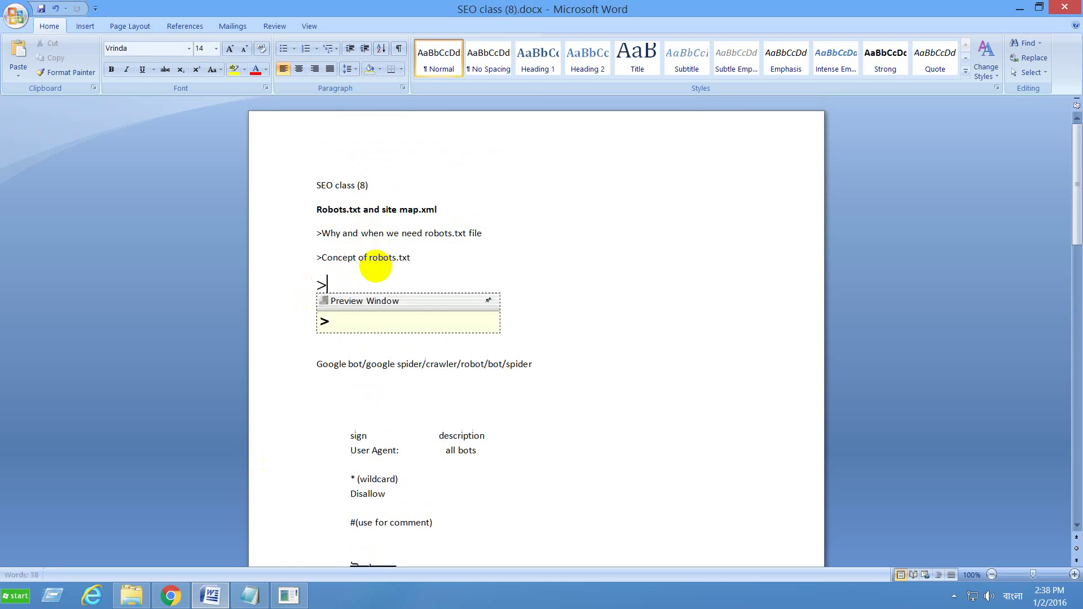
key("alt+shift")
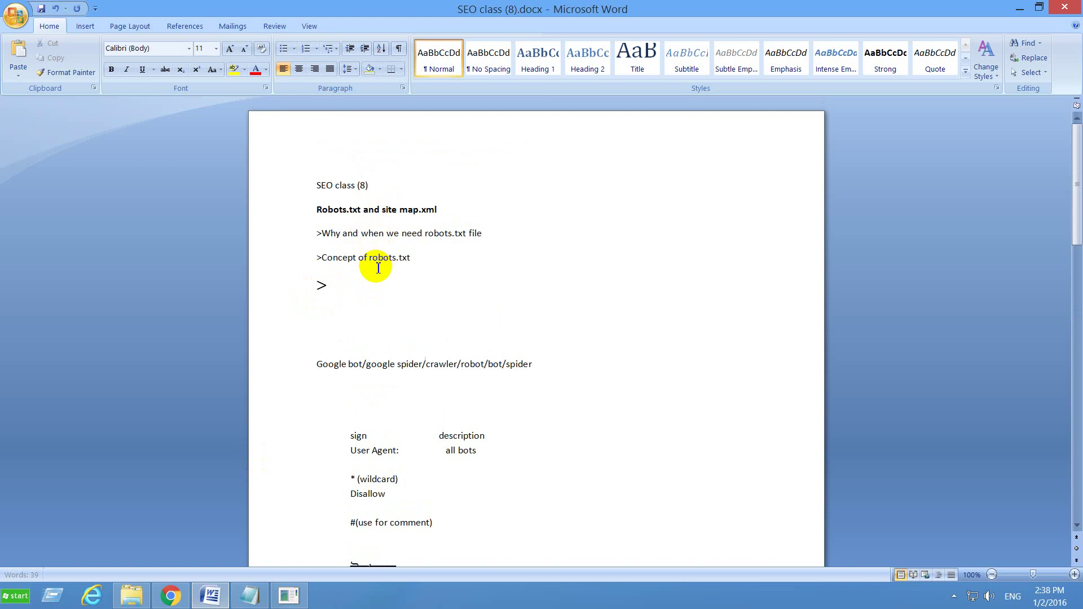
key("BackSpace")
type("> creating ")
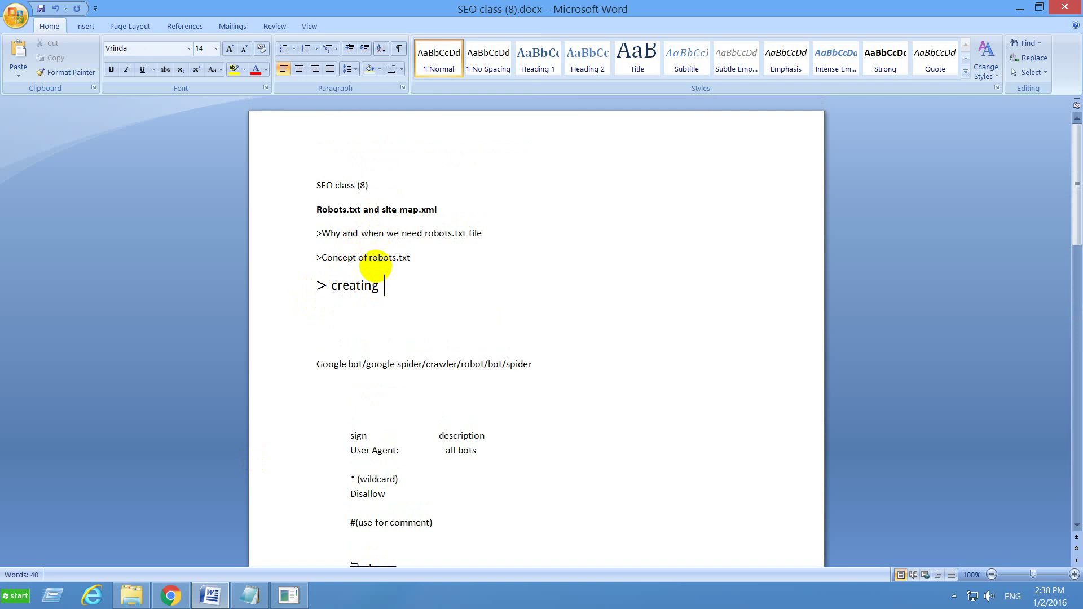
type("robots")
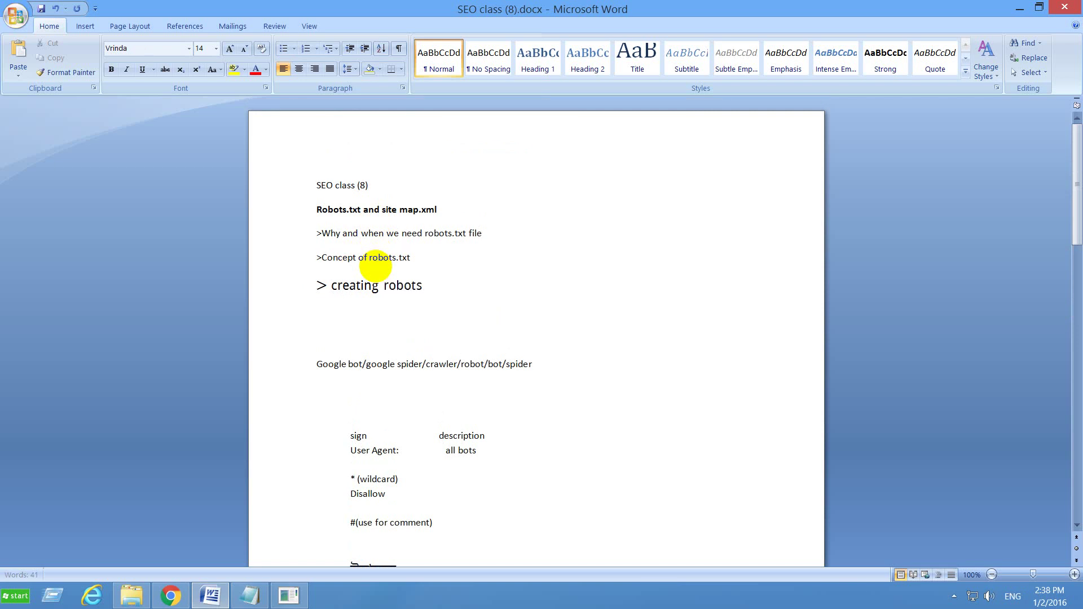
type(".txt file & submission")
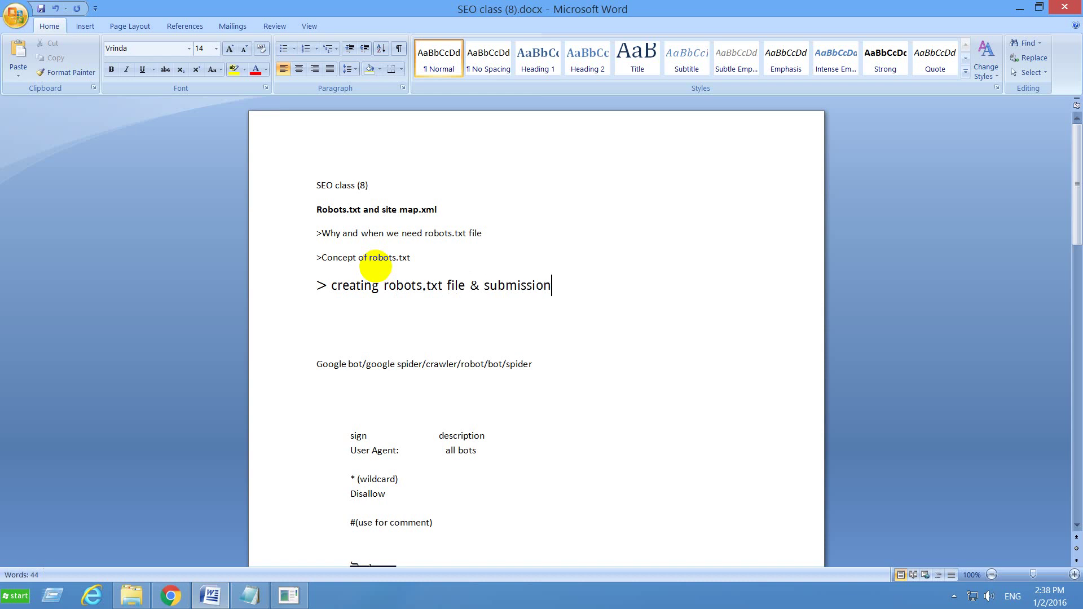
key("Return")
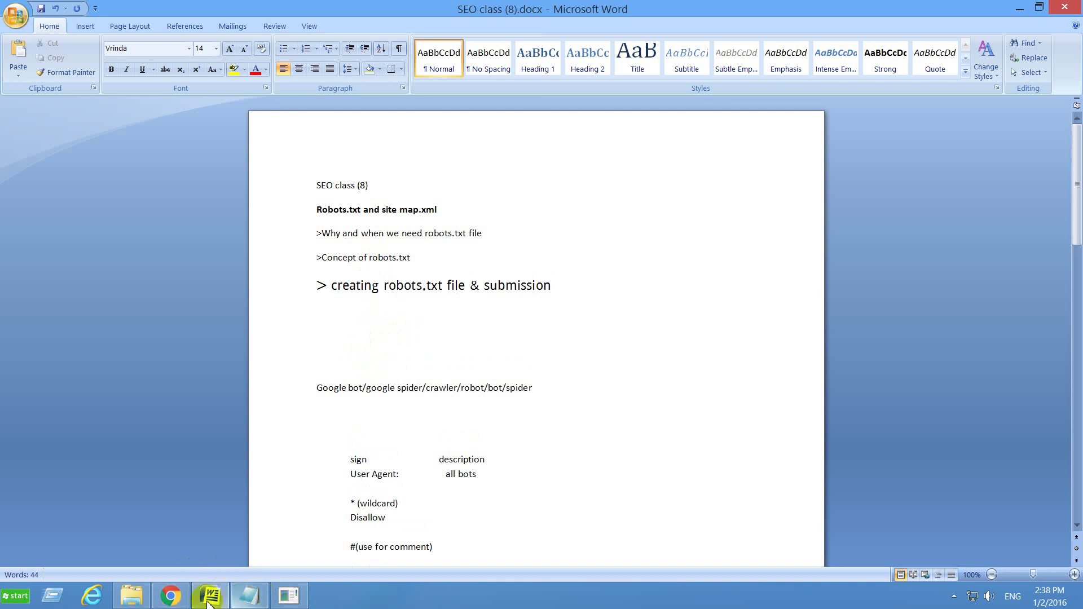
Switch back to Chrome and skim the Wikipedia article on the robots exclusion standard, returning to its Examples section
left_click(167, 602)
scroll(244, 176, "down", 4)
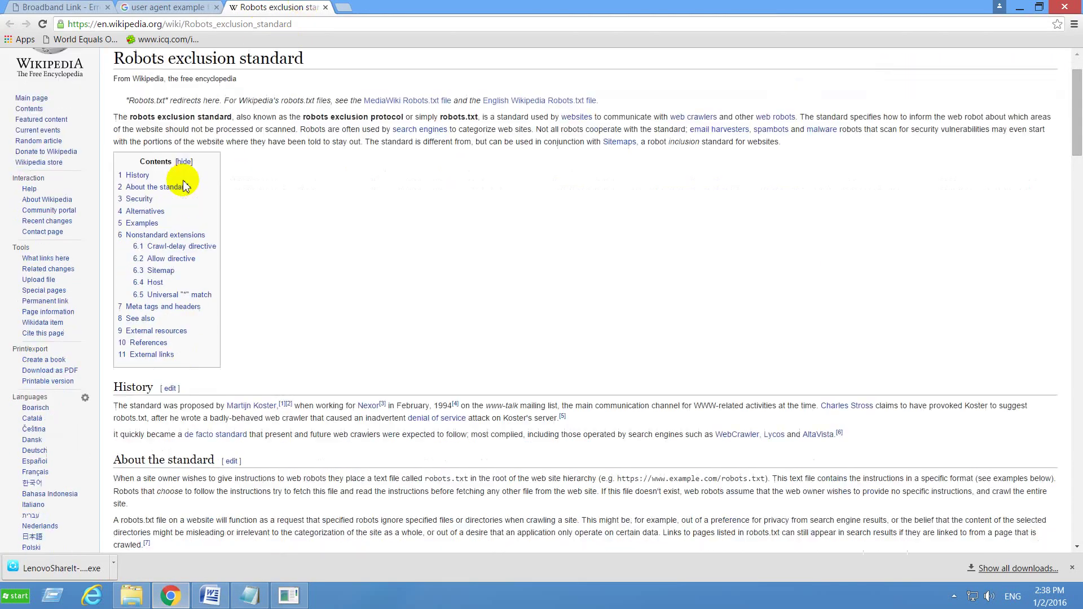
scroll(188, 179, "down", 10)
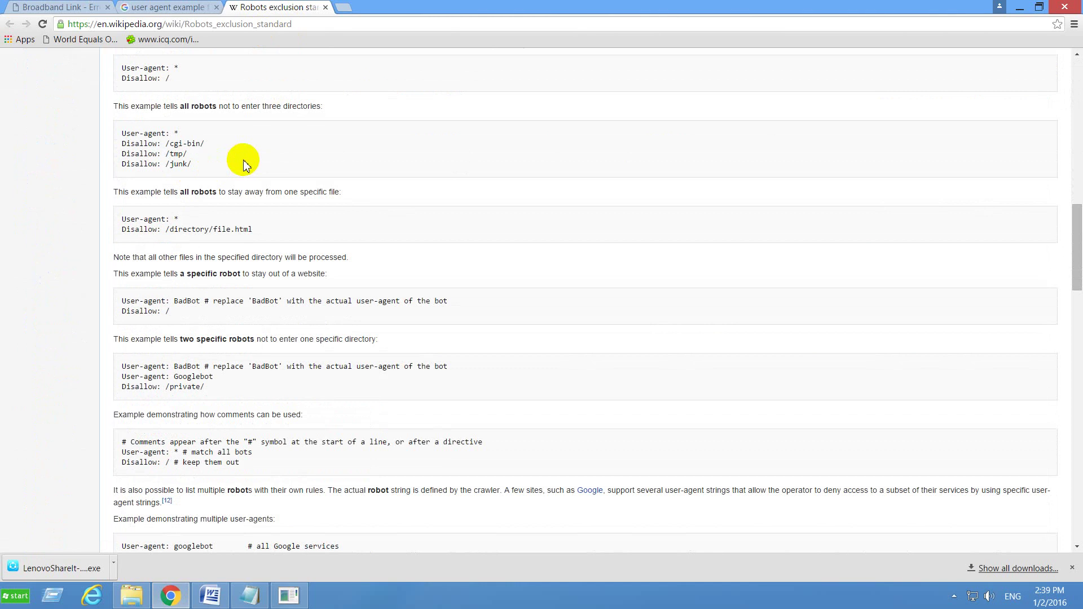
scroll(244, 164, "down", 2)
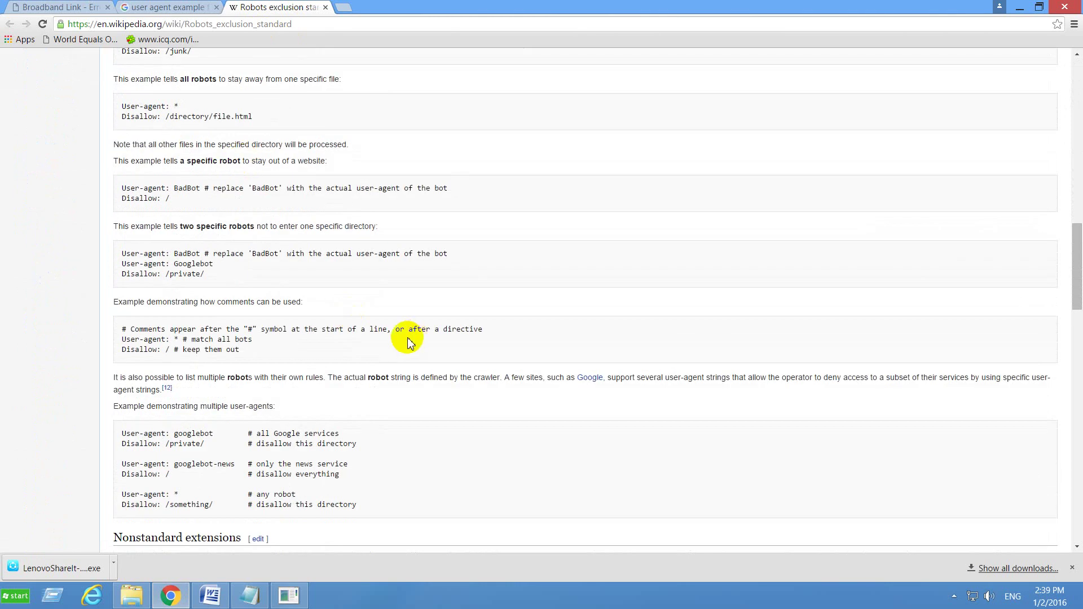
scroll(409, 343, "down", 8)
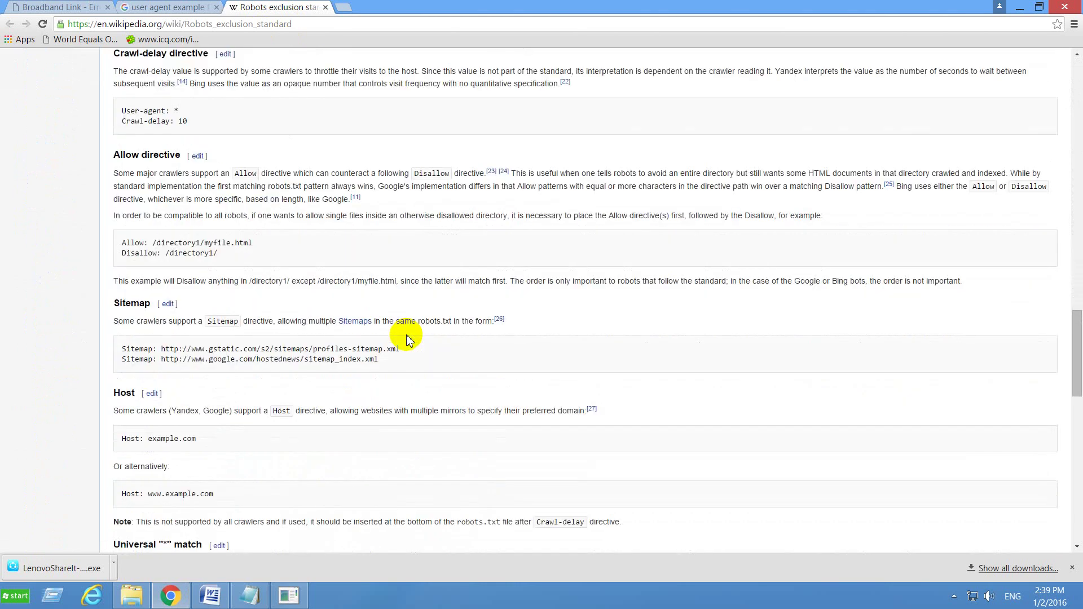
scroll(409, 341, "up", 6)
scroll(295, 287, "up", 6)
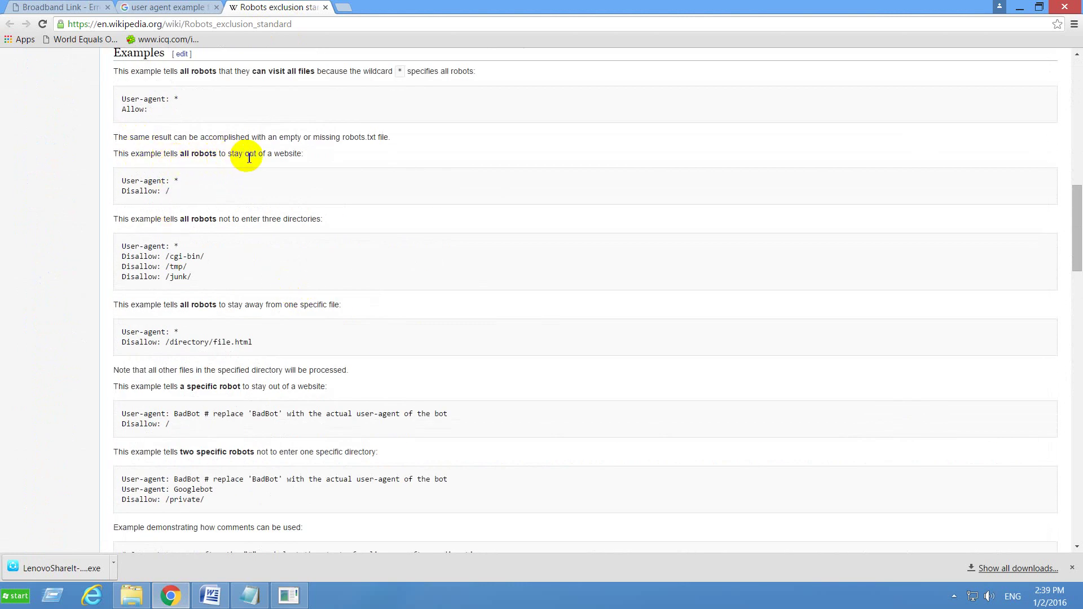
Examine the example that tells all robots to stay out of a website, highlighting its description and user-agent lines
left_click(129, 181)
left_click_drag(129, 182, 169, 181)
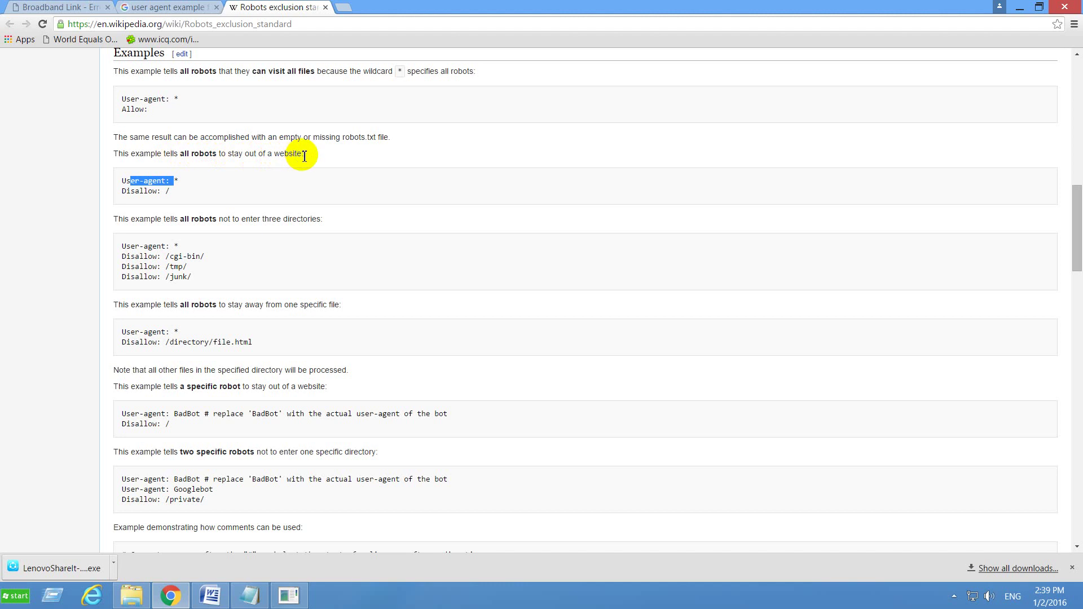
left_click(252, 156)
left_click_drag(252, 156, 280, 151)
left_click(194, 181)
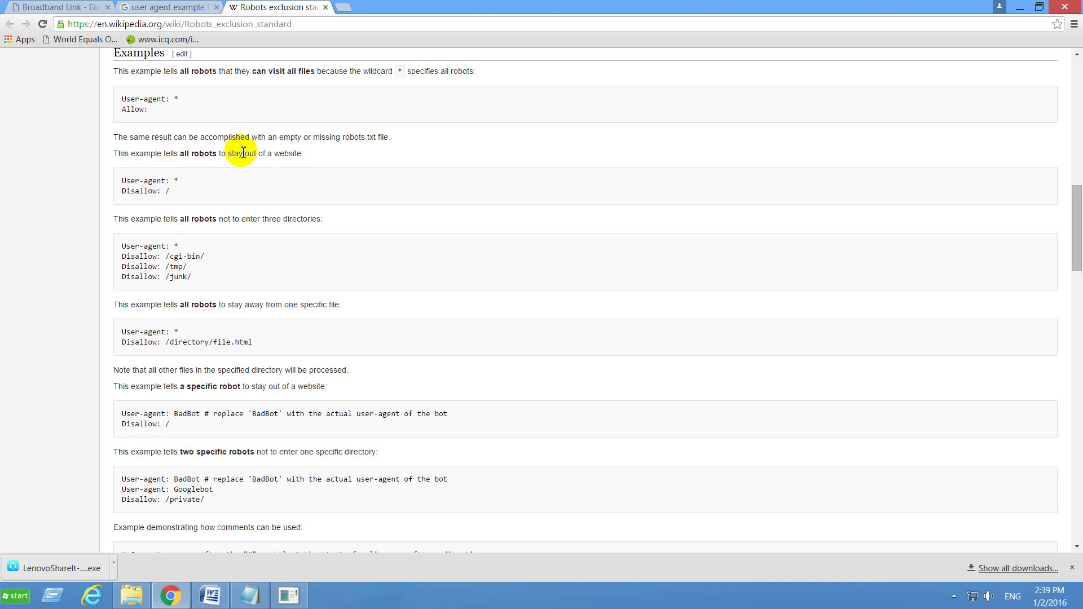
left_click_drag(122, 181, 144, 194)
left_click(178, 188)
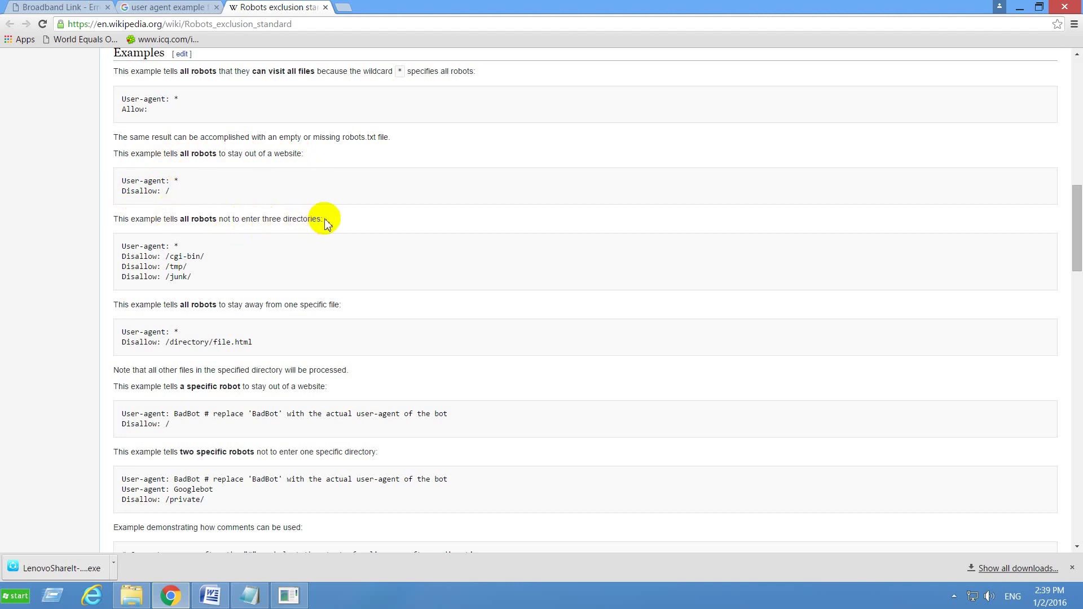
Review the example barring all robots from three directories and copy it together with its introductory sentence
left_click_drag(325, 220, 312, 219)
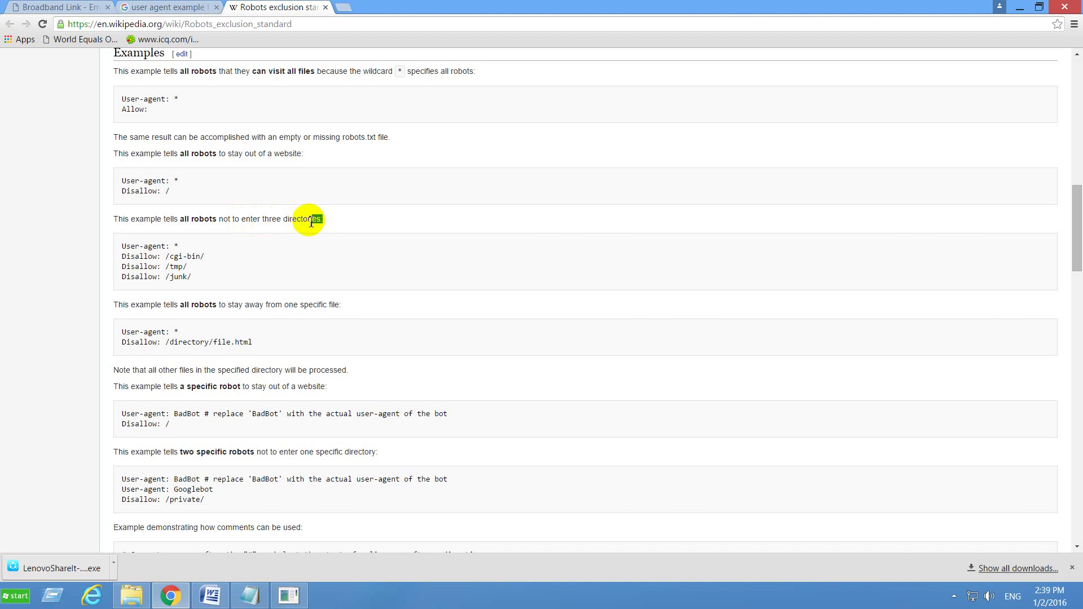
scroll(310, 220, "down", 1)
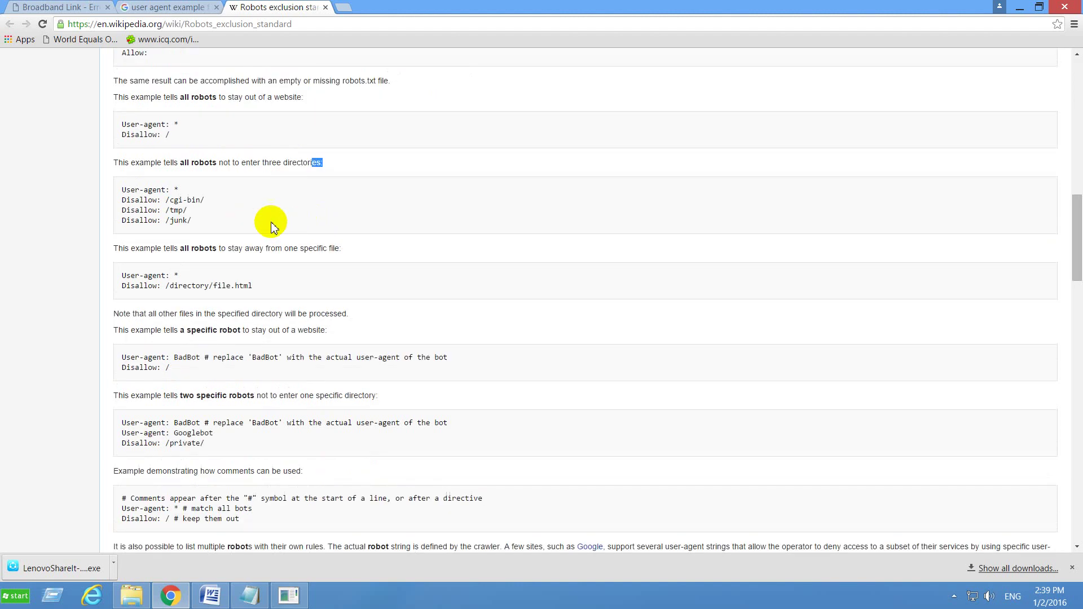
double_click(177, 211)
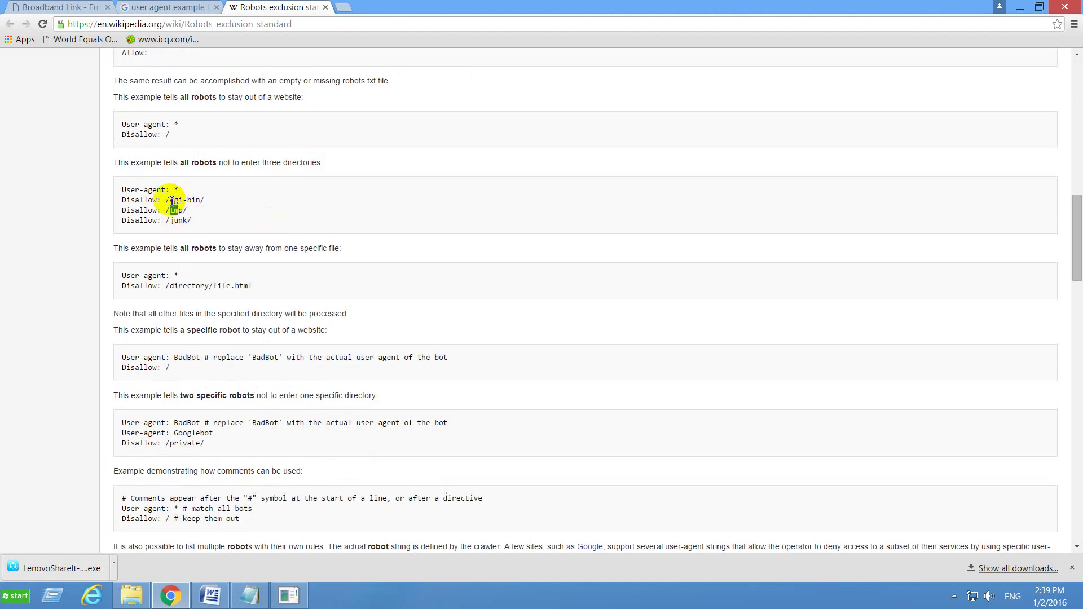
left_click_drag(171, 201, 201, 202)
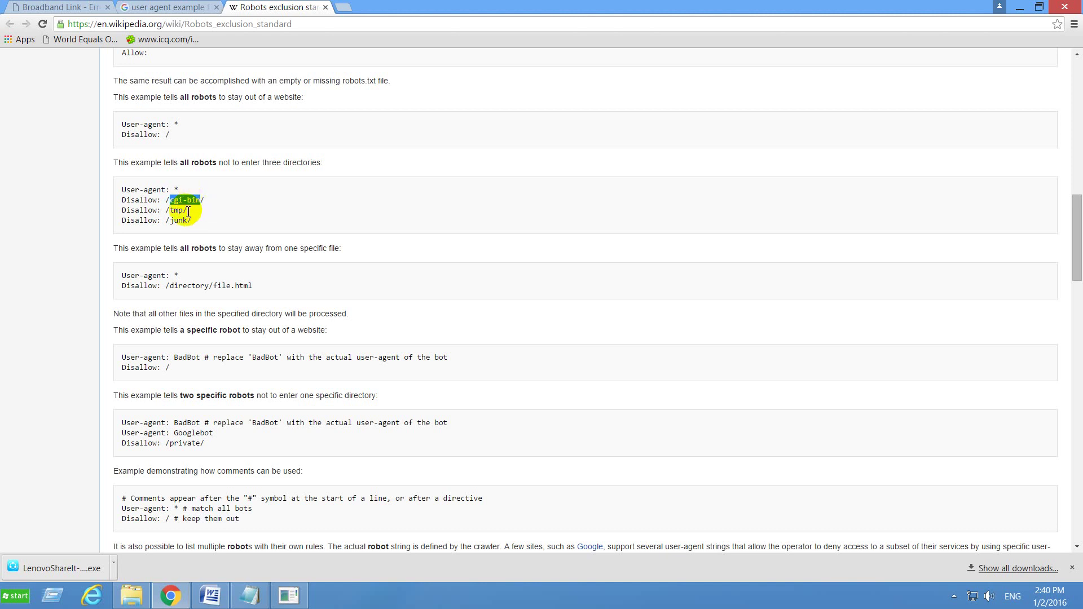
left_click_drag(211, 229, 106, 160)
key("ctrl+c")
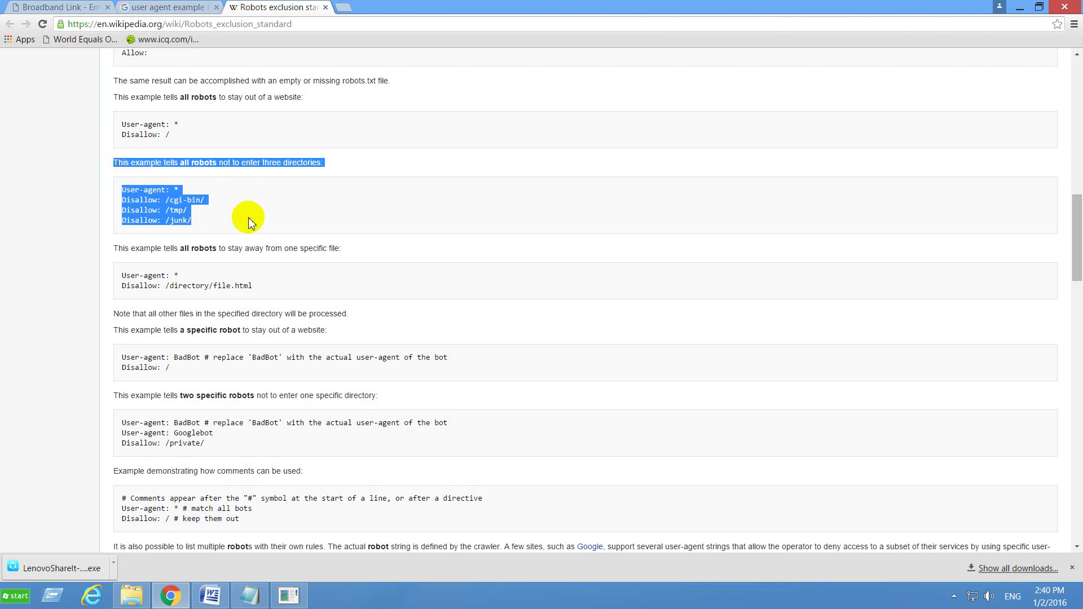
Switch to robots.txt in Notepad and add the heading "example 6" after example 5's explanation, with the copied three-directories example beneath it
left_click(249, 596)
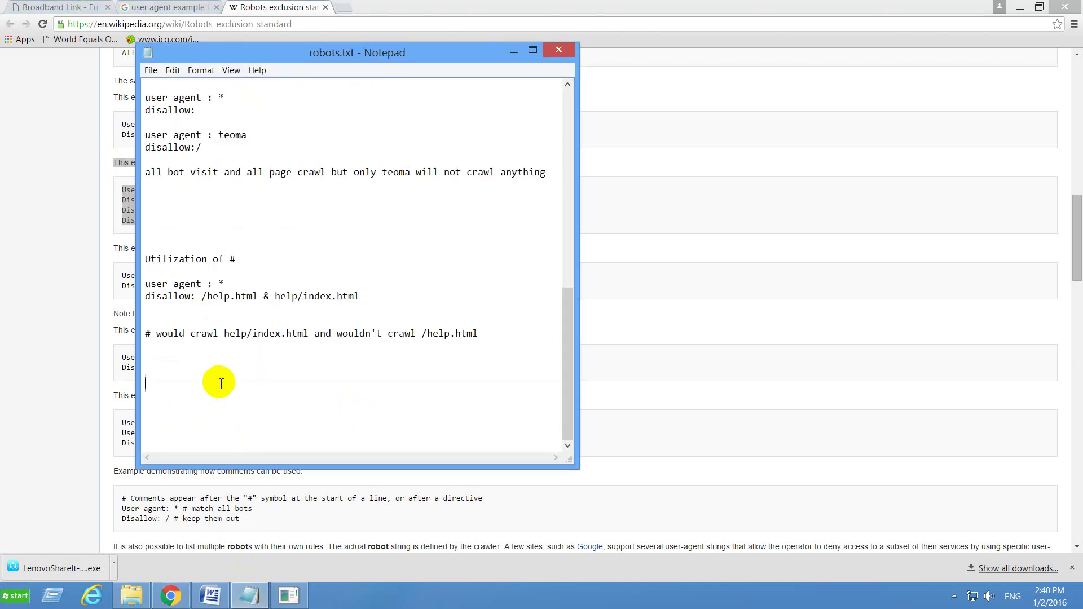
scroll(221, 384, "up", 4)
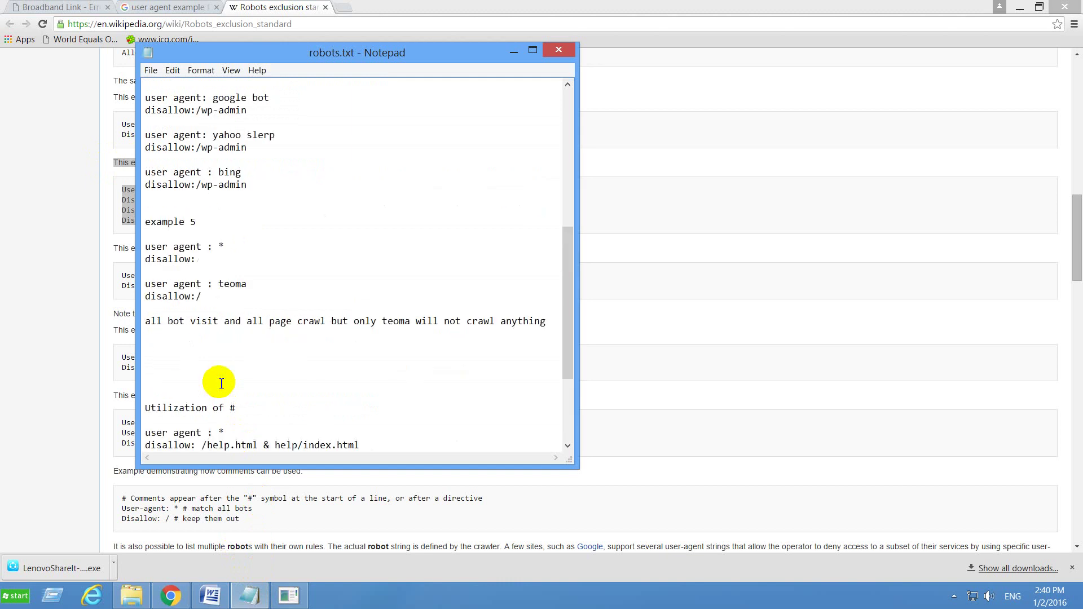
left_click(178, 358)
type("exa")
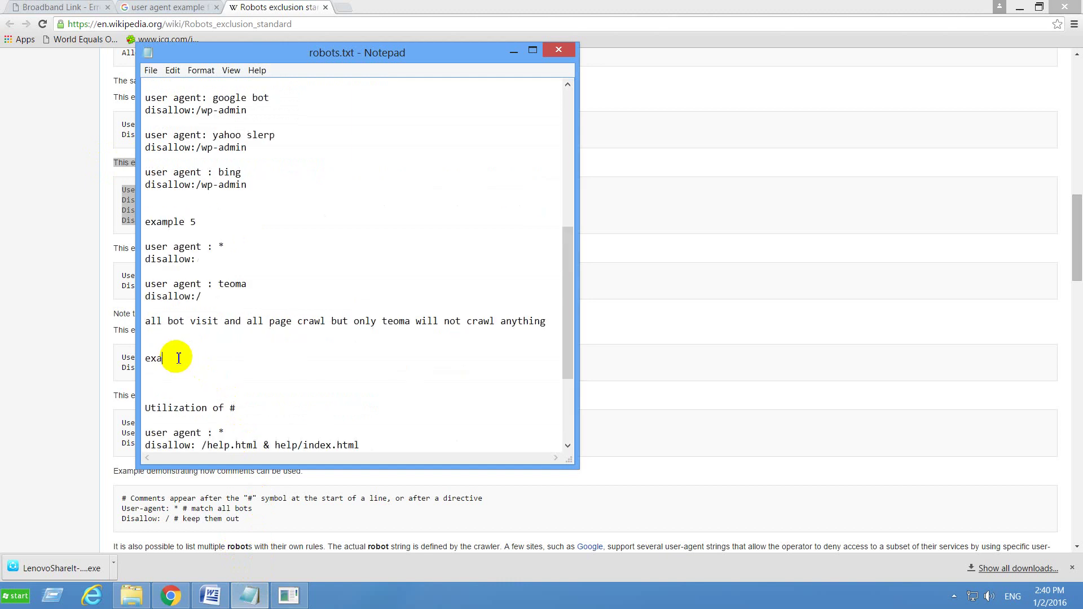
type("mple 6")
key("Return")
key("ctrl+v")
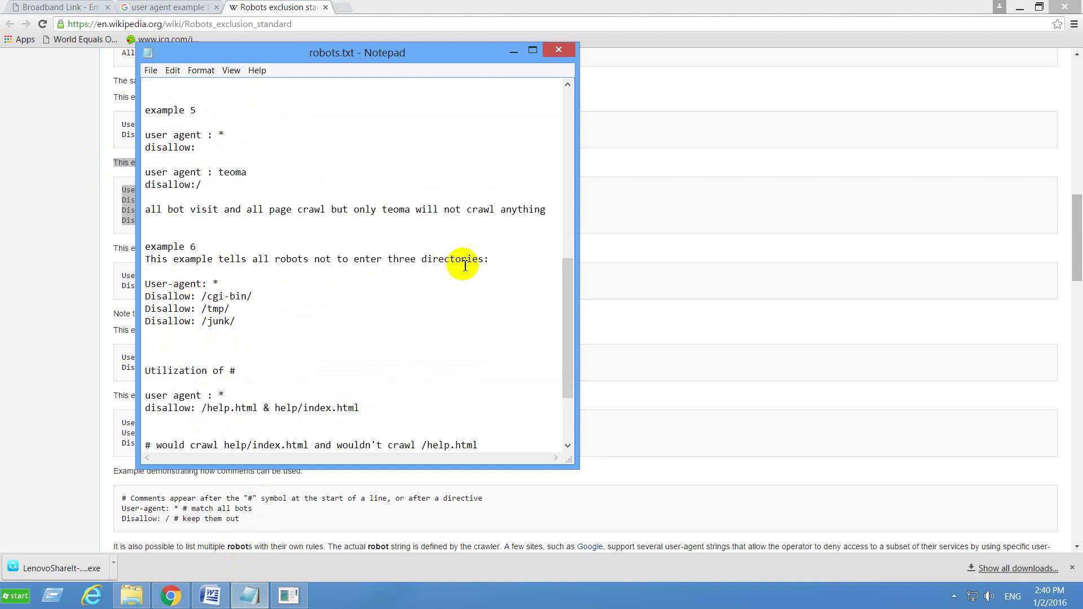
Switch back to the Wikipedia article and examine the Googlebot and /private/ lines in the two-specific-robots example
left_click(171, 596)
scroll(258, 275, "down", 2)
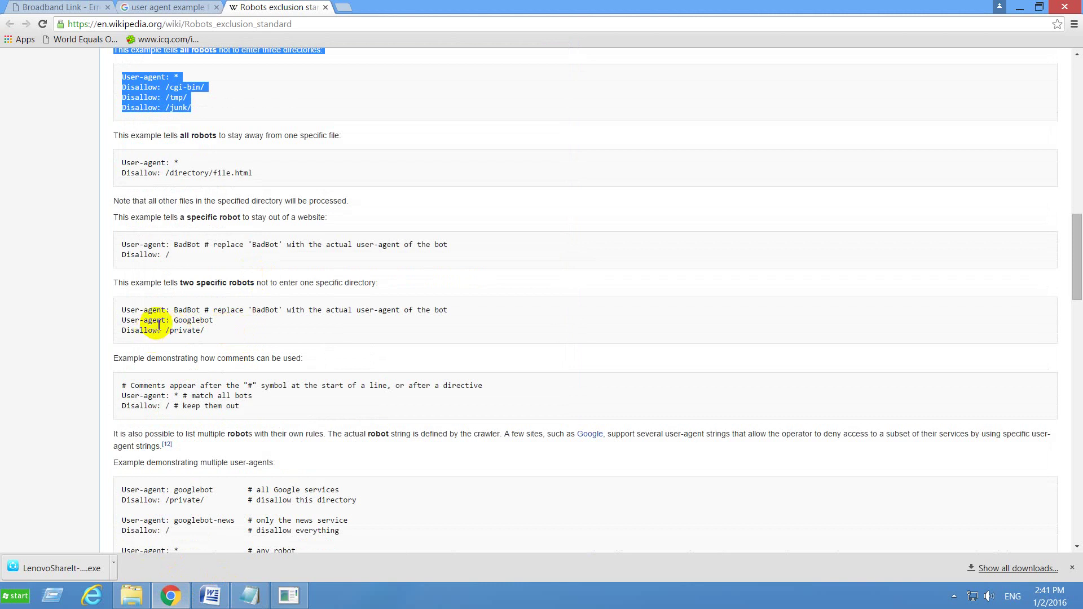
left_click_drag(162, 319, 213, 321)
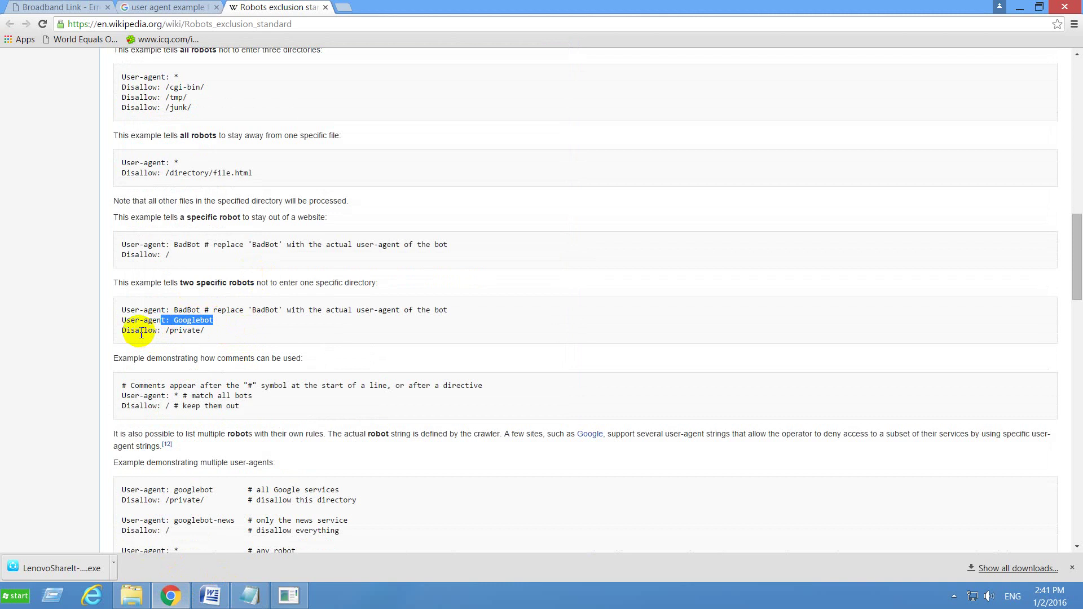
mouse_move(139, 331)
left_mouse_down()
mouse_move(209, 333)
mouse_move(142, 335)
left_mouse_up()
left_click(205, 333)
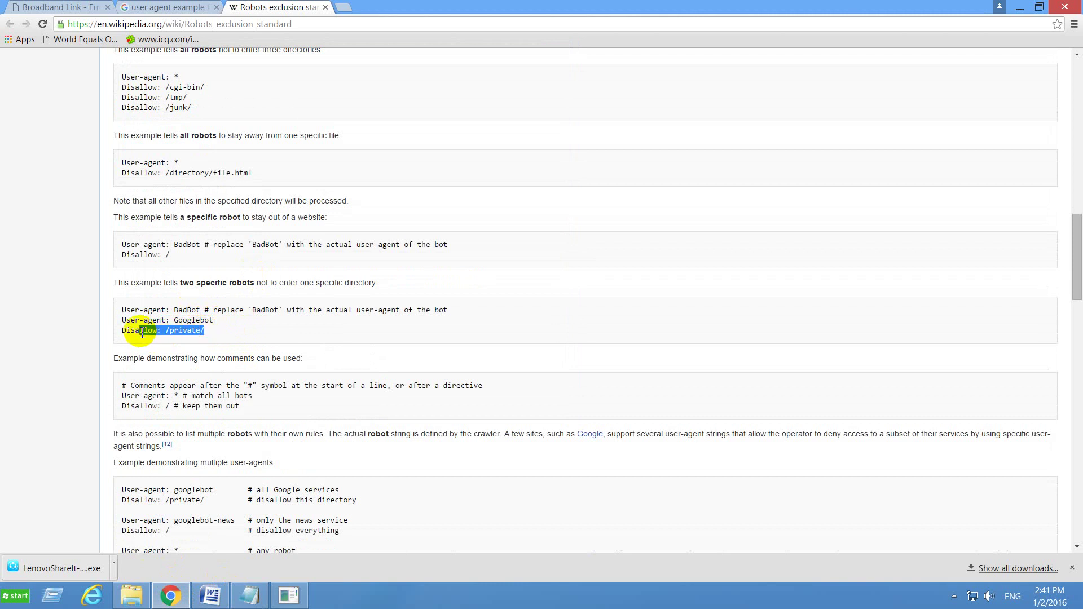
Examine the multiple user-agents example, highlighting its googlebot-news and /something/ entries and the # comments beside the rules
scroll(142, 334, "down", 2)
scroll(121, 334, "down", 1)
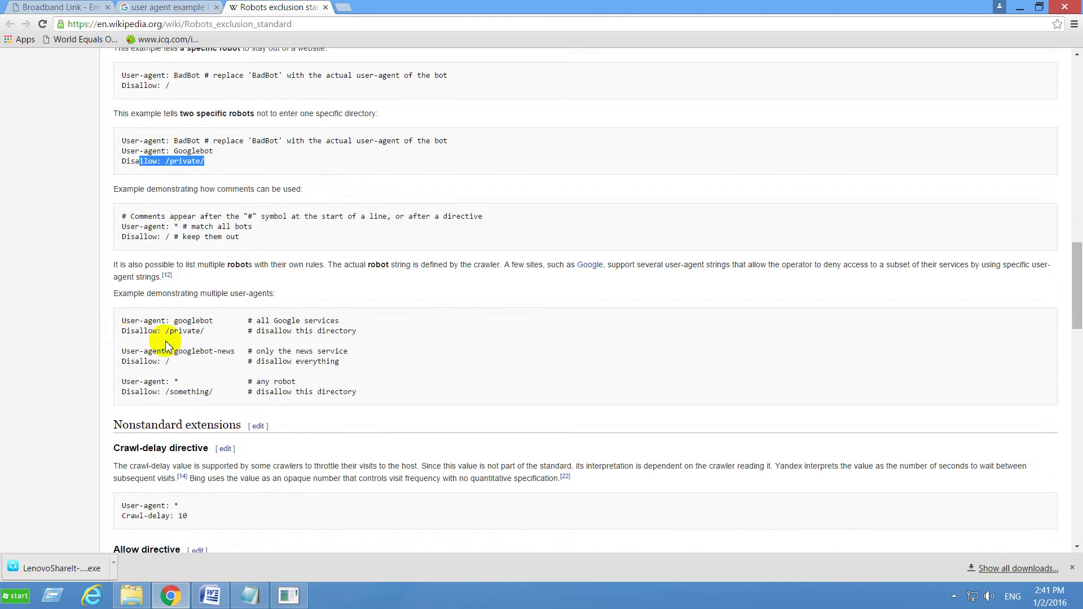
left_click_drag(191, 351, 204, 352)
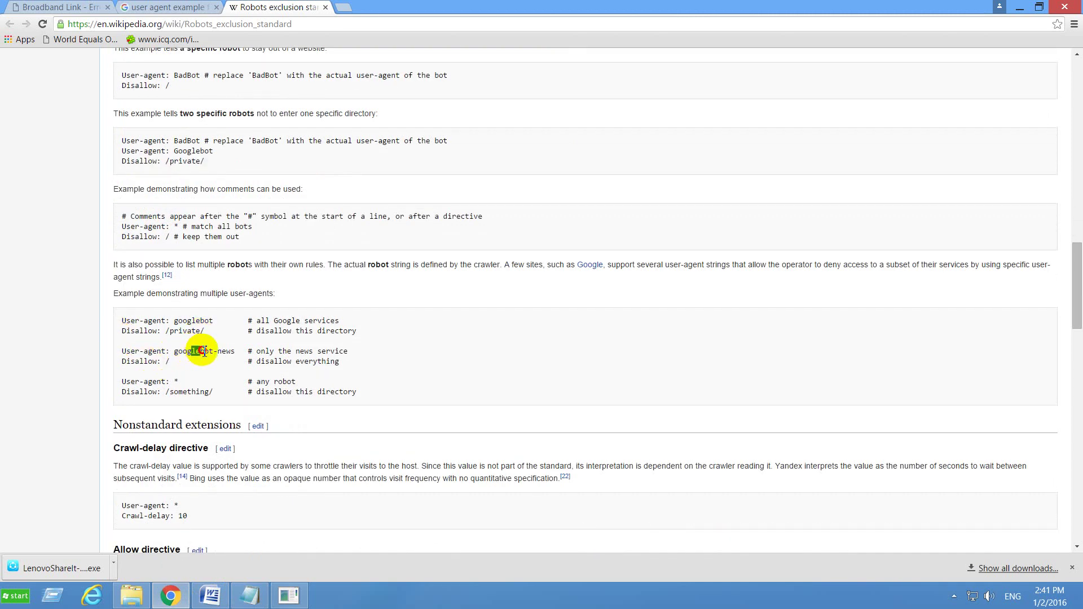
left_click(163, 393)
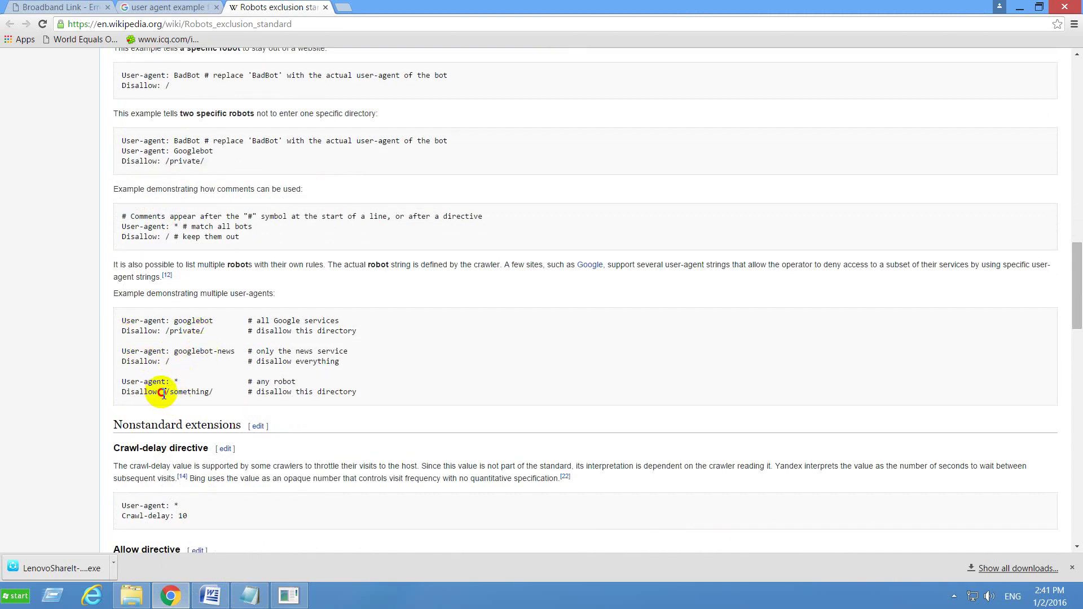
left_click_drag(164, 394, 211, 395)
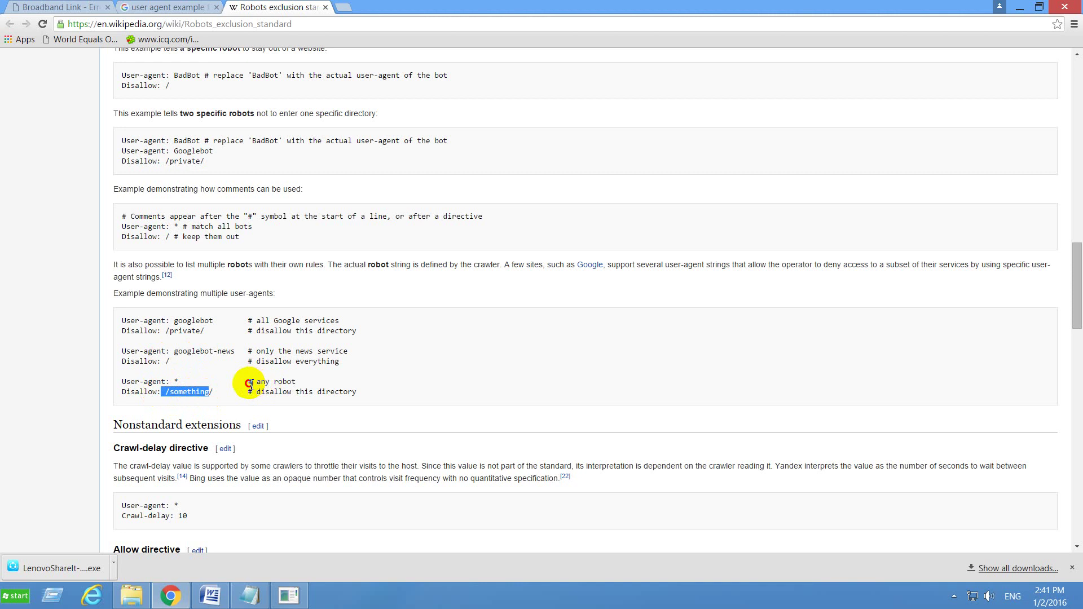
left_click_drag(248, 382, 354, 391)
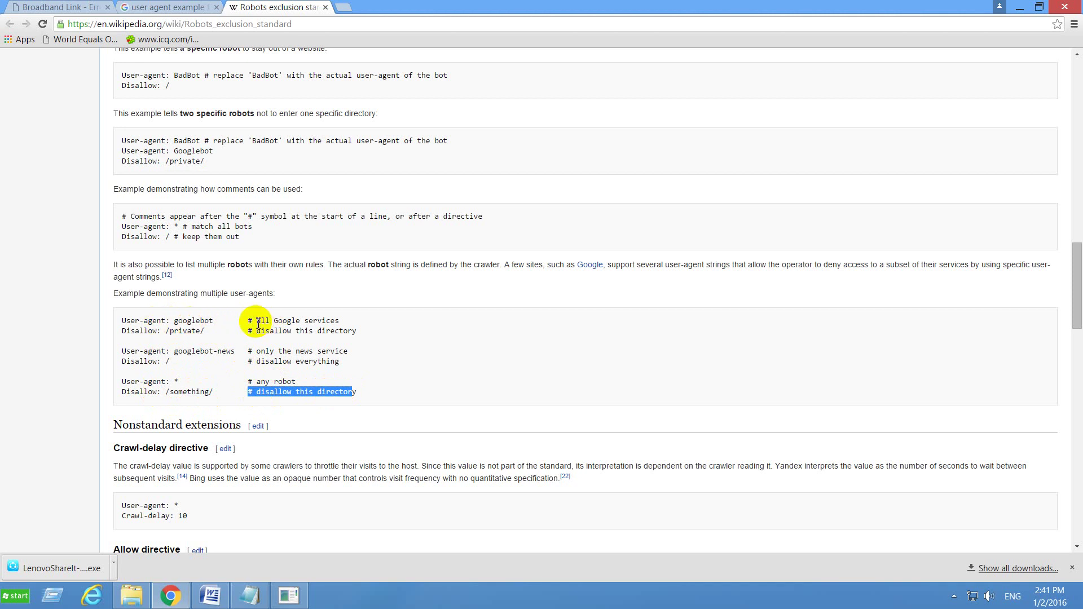
left_click_drag(256, 321, 345, 326)
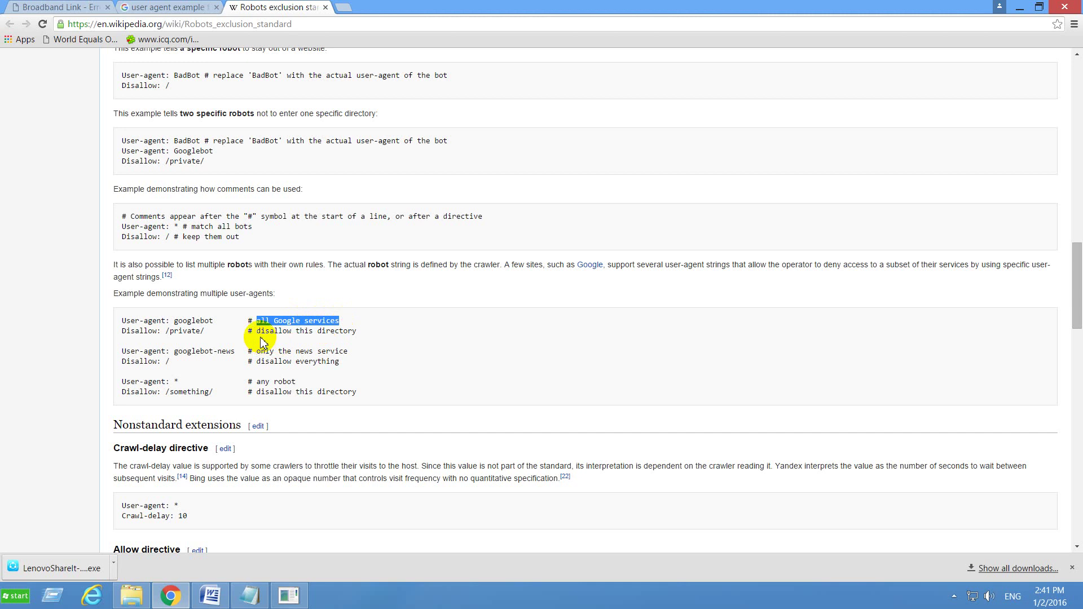
left_click_drag(260, 332, 363, 335)
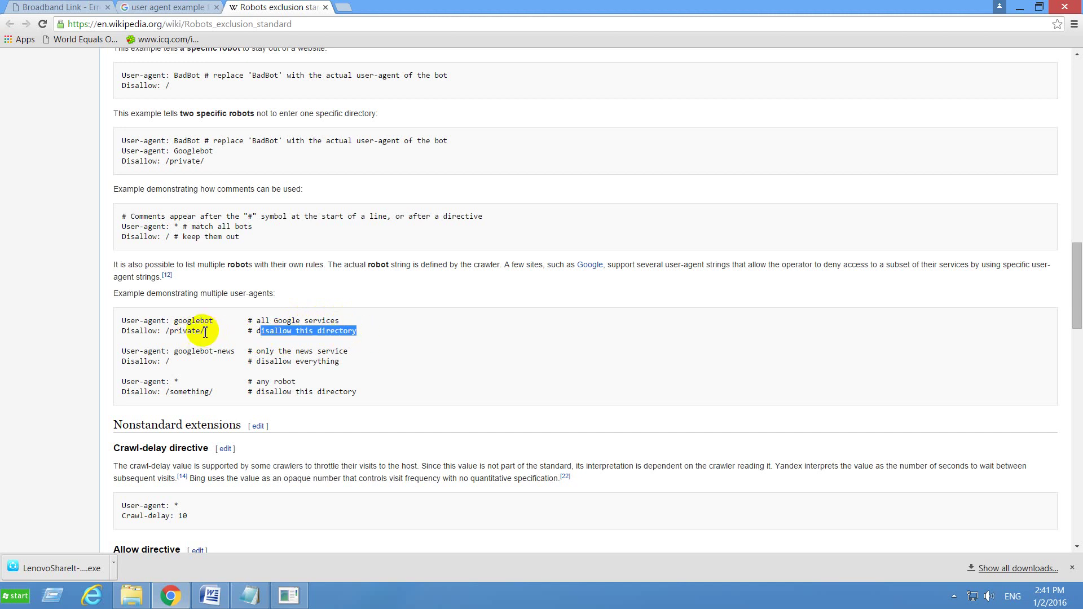
Examine the /private/ rule in the multiple user-agents example and skim the Allow, Sitemap and Host directive sections of the article
left_click_drag(206, 332, 183, 331)
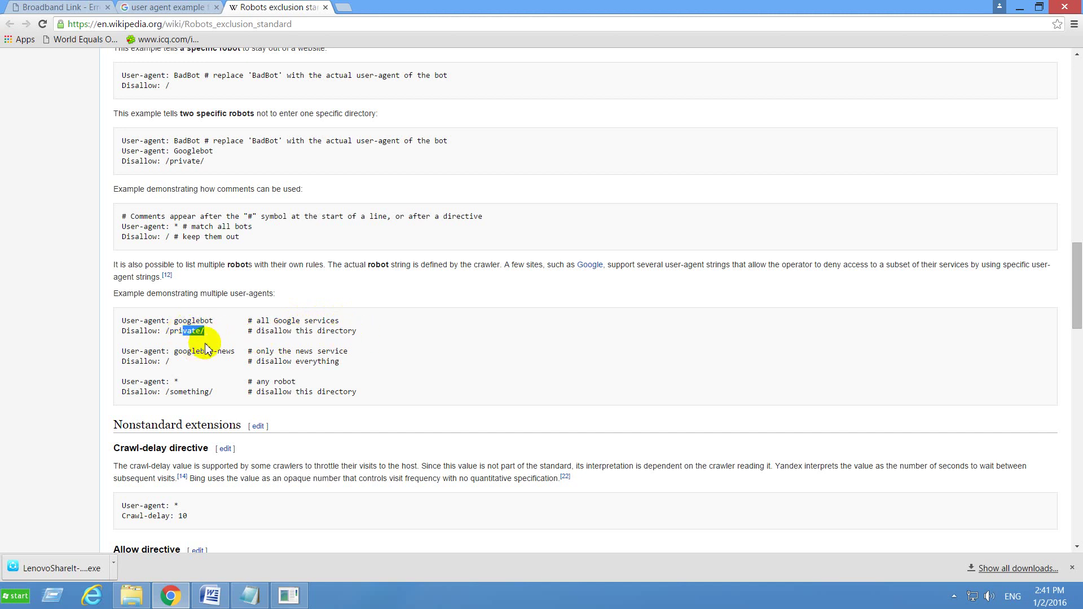
scroll(208, 345, "down", 5)
scroll(208, 345, "down", 1)
scroll(208, 344, "down", 3)
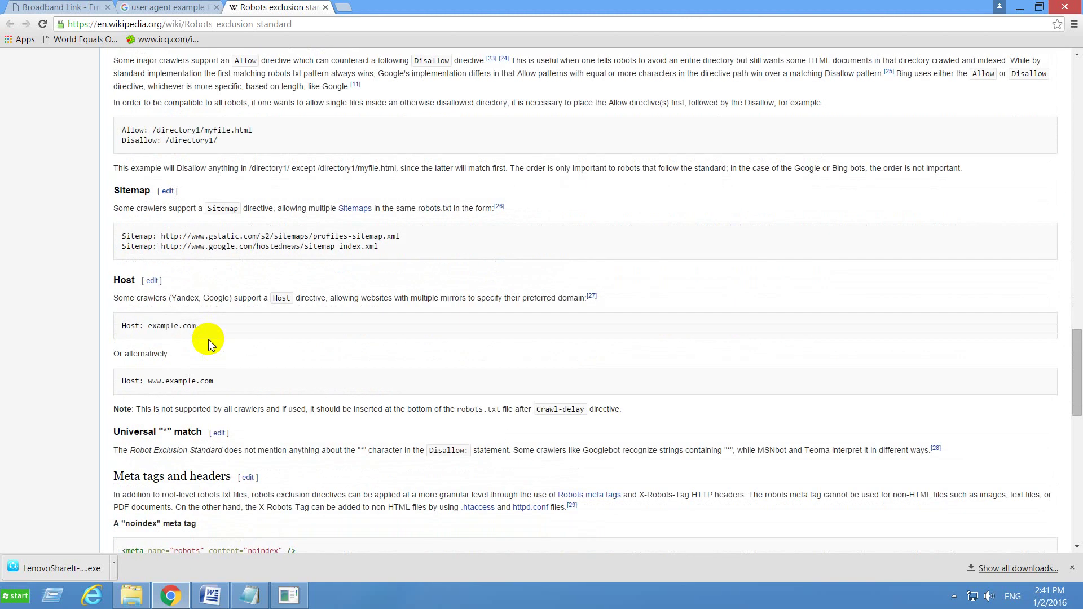
scroll(208, 345, "up", 15)
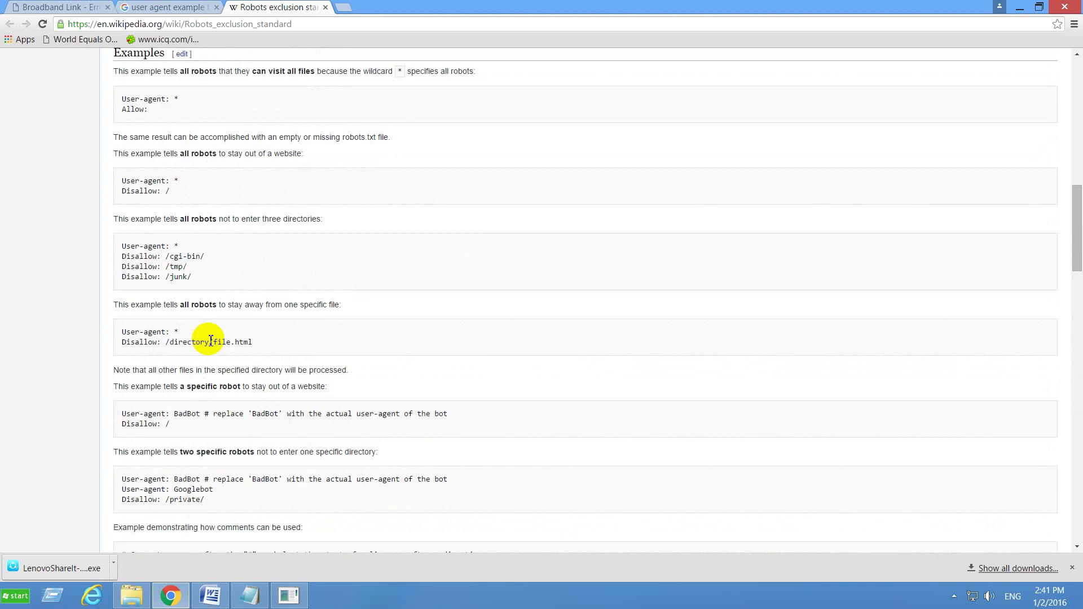
Review the example keeping all robots away from one specific file and copy it together with its introductory sentence
scroll(210, 341, "up", 8)
scroll(210, 339, "down", 6)
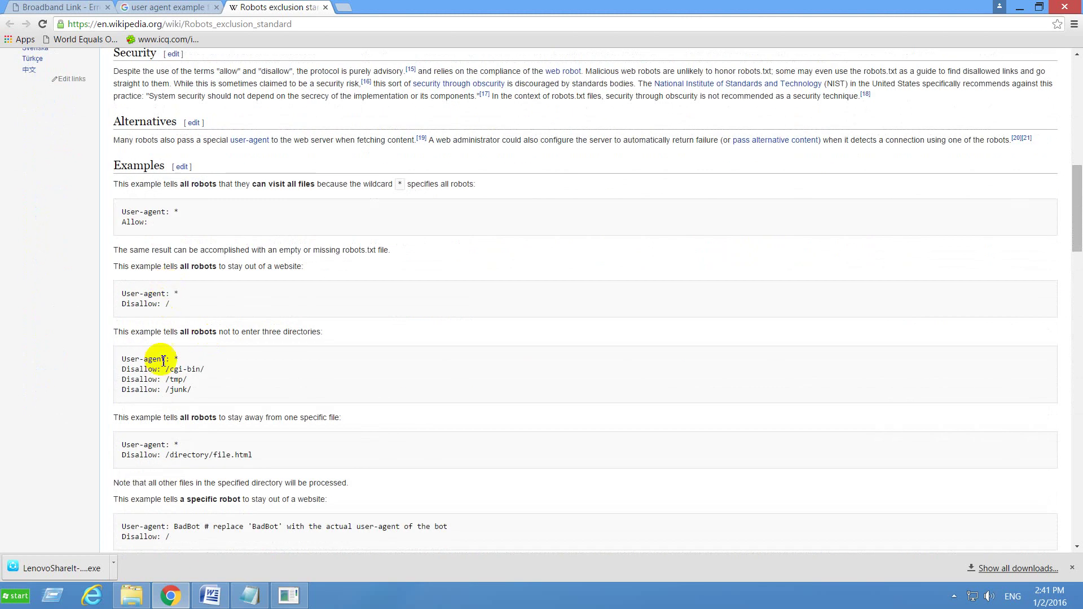
left_click_drag(141, 378, 165, 393)
left_click_drag(157, 454, 165, 455)
scroll(197, 441, "down", 1)
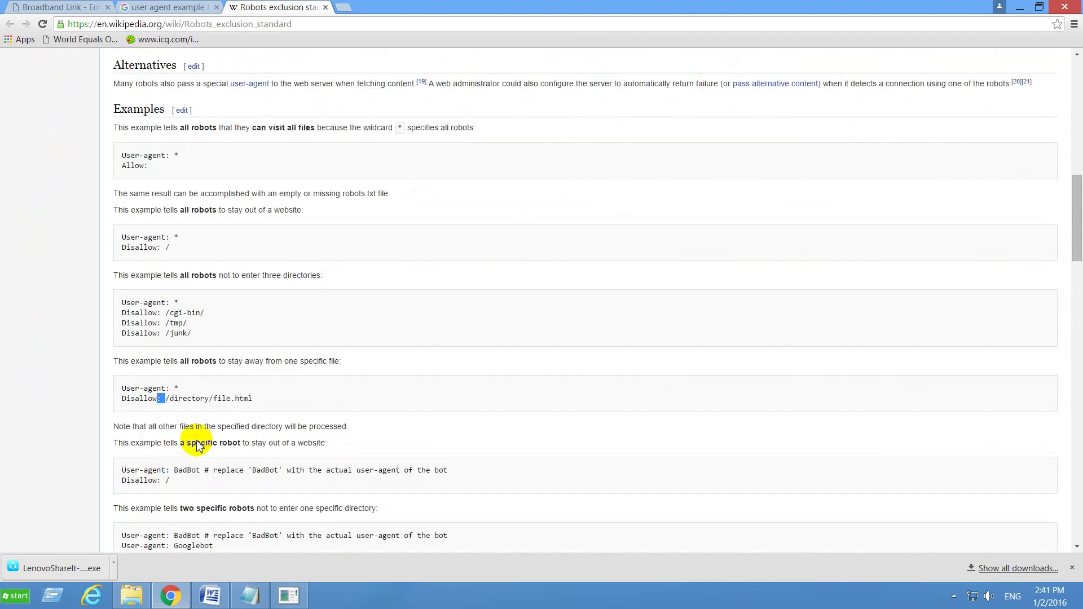
scroll(199, 445, "down", 1)
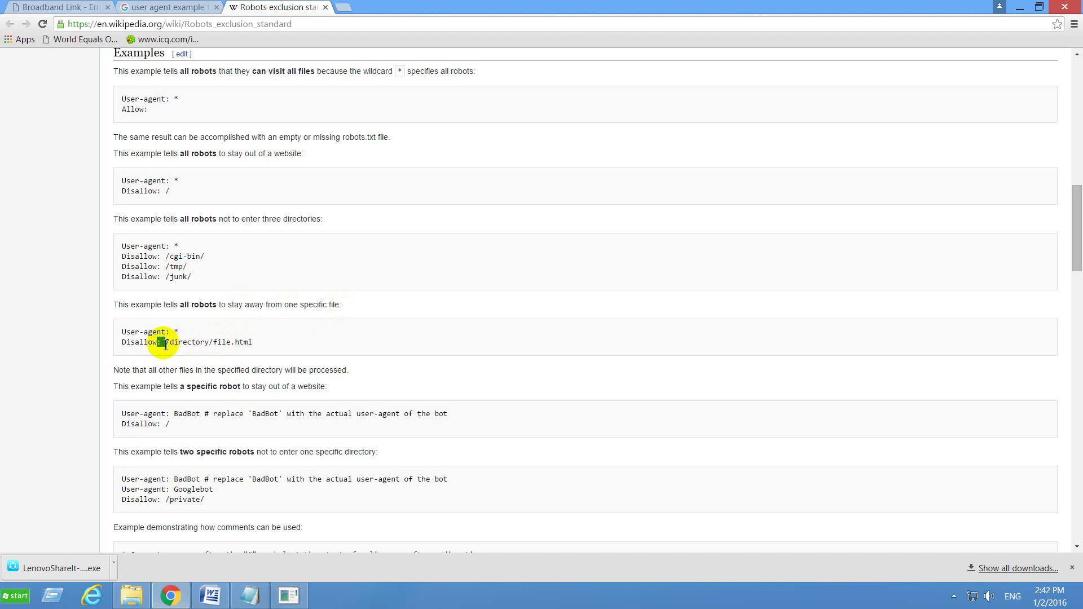
left_click_drag(271, 342, 115, 303)
key("ctrl+c")
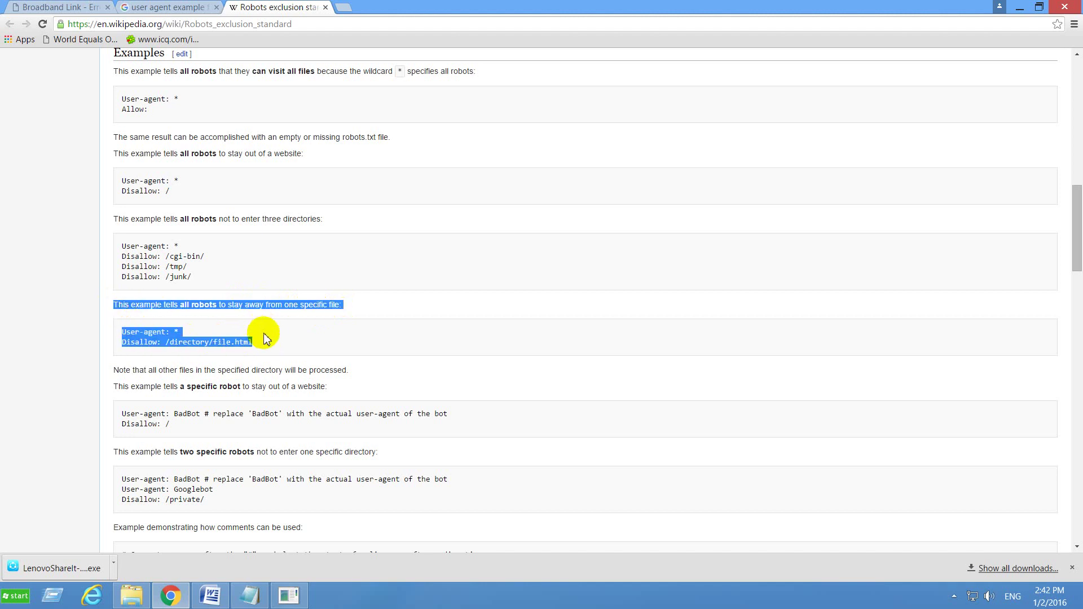
Switch to robots.txt in Notepad and add the heading "example 7" after example 6, with the copied one-specific-file example beneath it
left_click(250, 596)
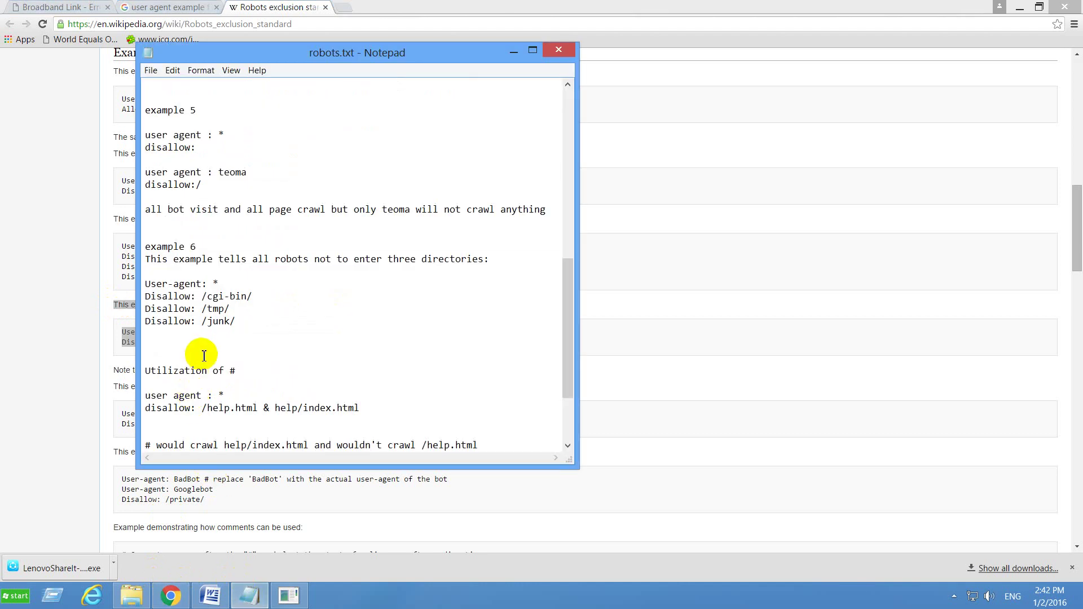
key("Return")
key("Return")
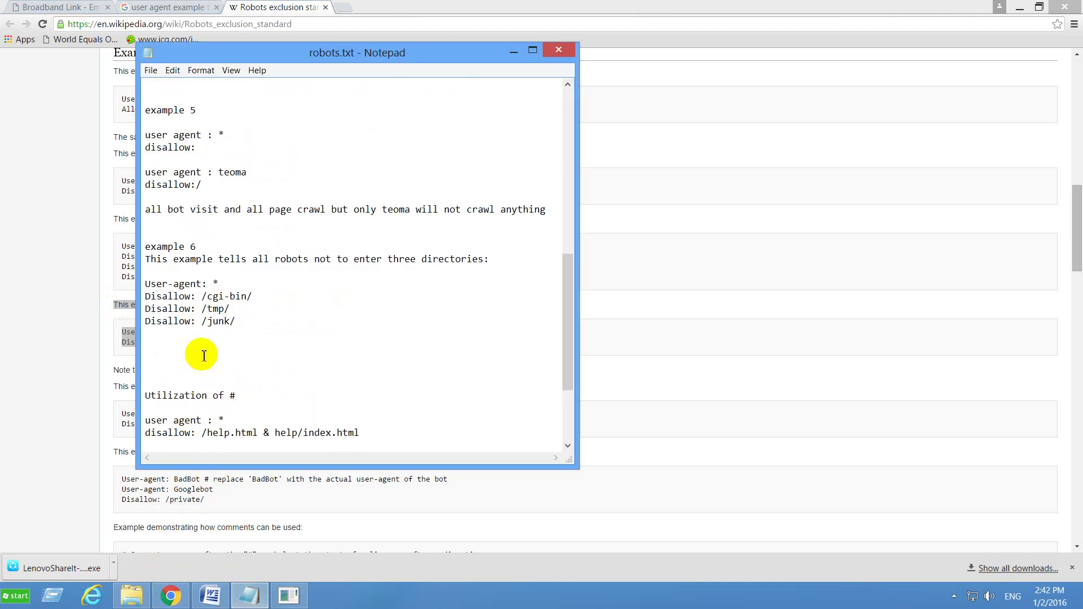
type("example 7")
key("Return")
key("ctrl+v")
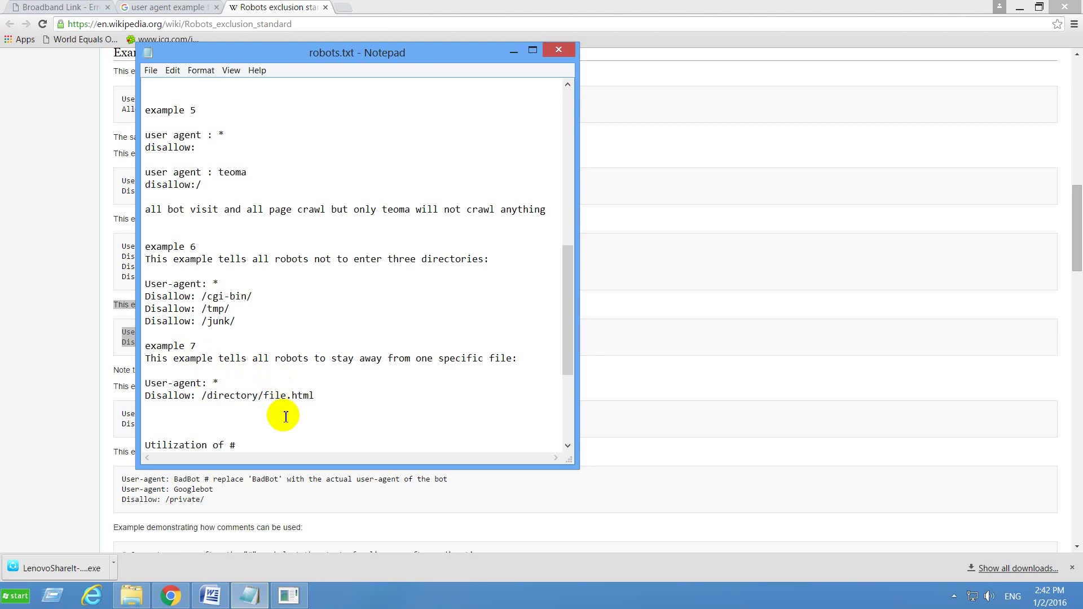
key("Return")
key("Return")
left_click(164, 370)
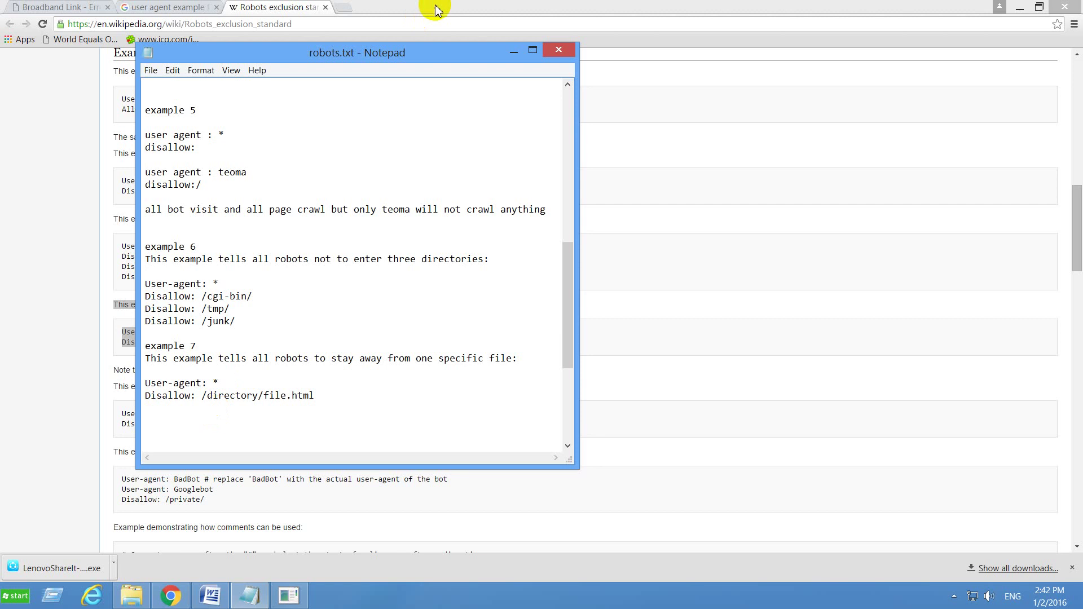
Return to the Wikipedia article and look through its robots.txt examples, nonstandard extensions, See also list and table of contents
left_click(514, 51)
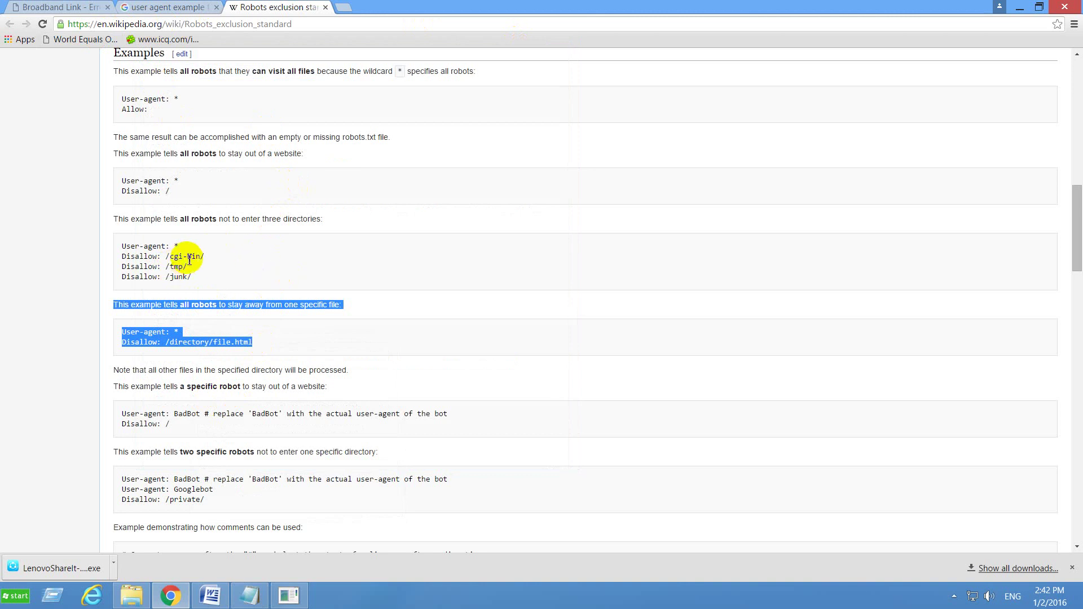
scroll(153, 169, "up", 1)
scroll(141, 172, "up", 6)
scroll(242, 194, "down", 7)
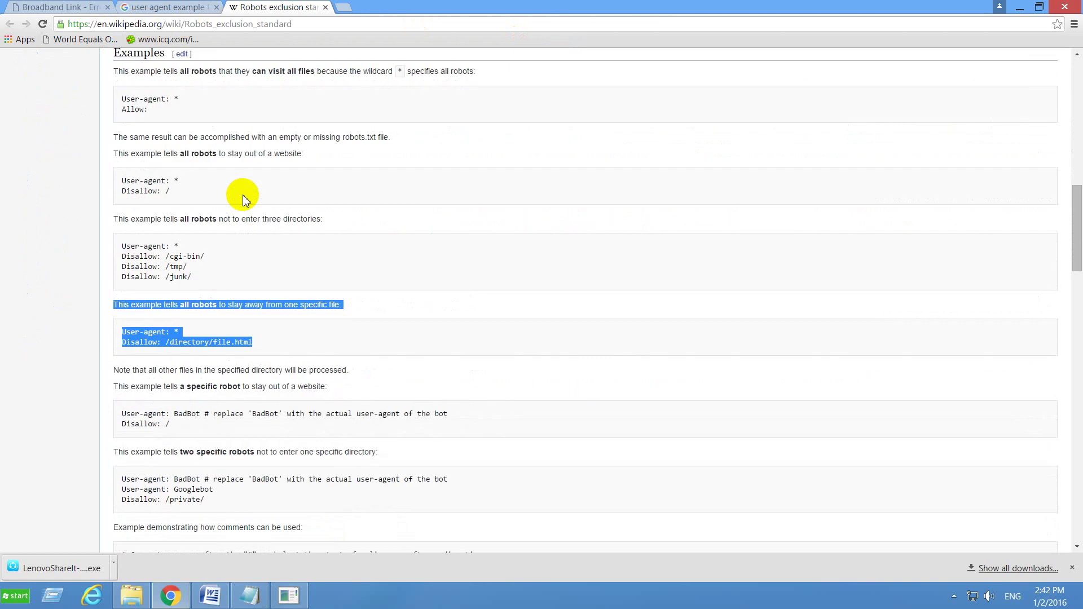
scroll(242, 195, "down", 7)
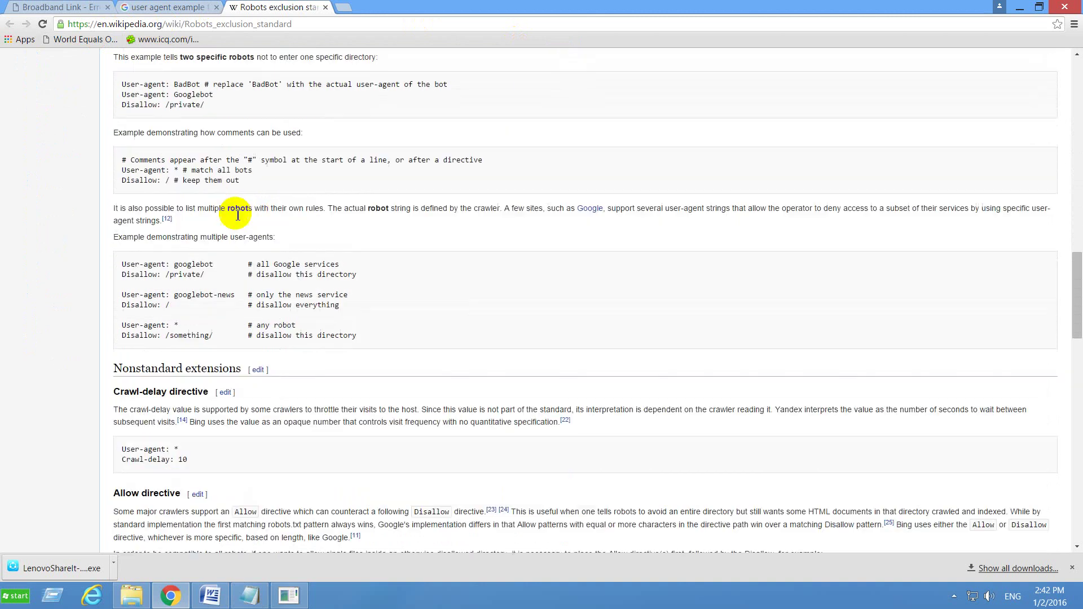
scroll(237, 215, "down", 3)
scroll(235, 212, "up", 7)
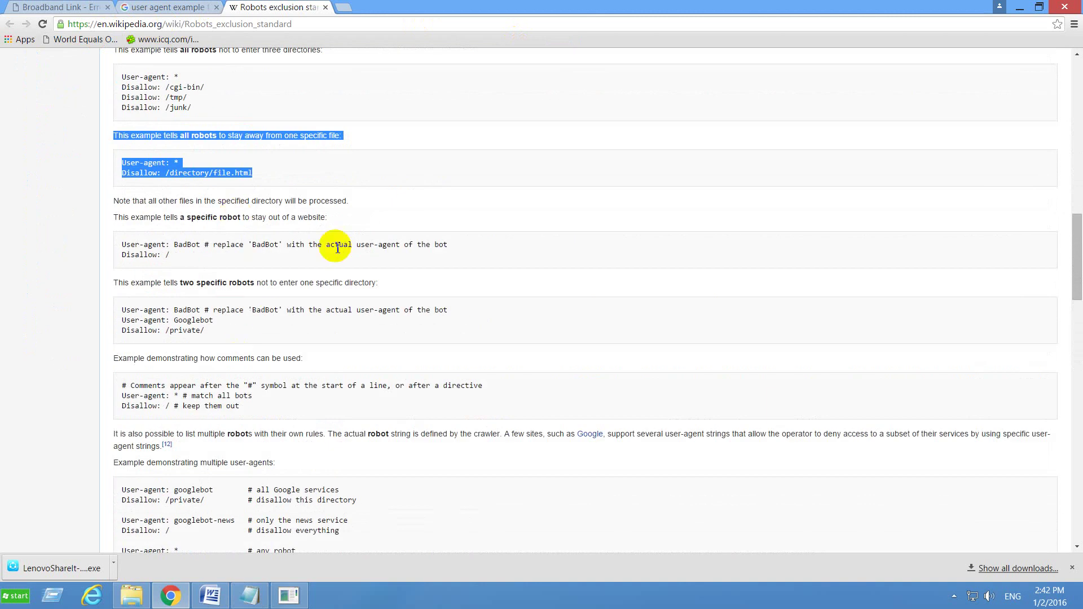
scroll(287, 250, "up", 2)
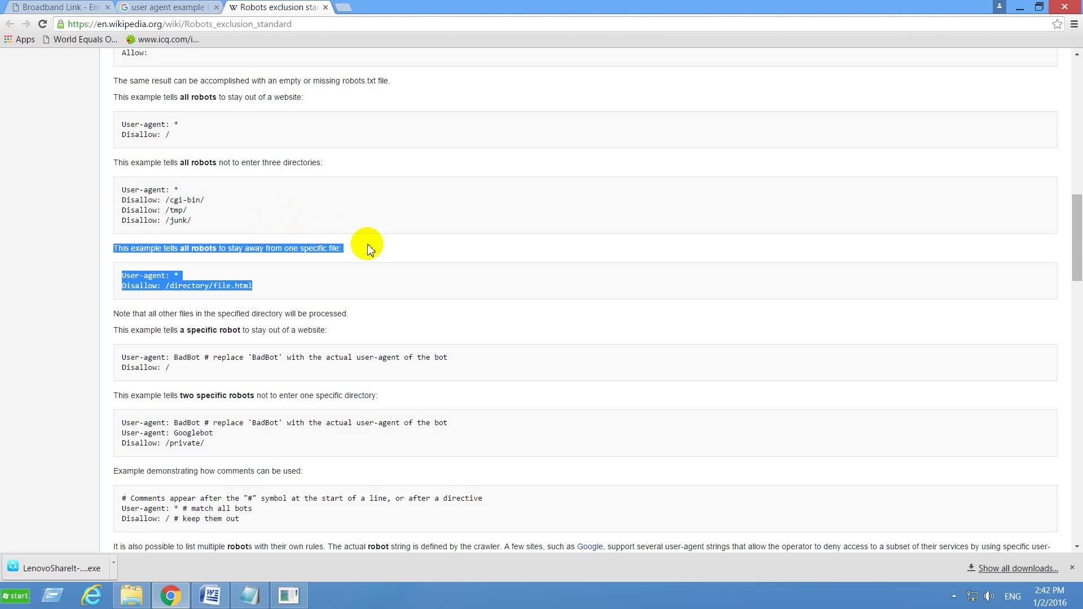
scroll(367, 243, "up", 6)
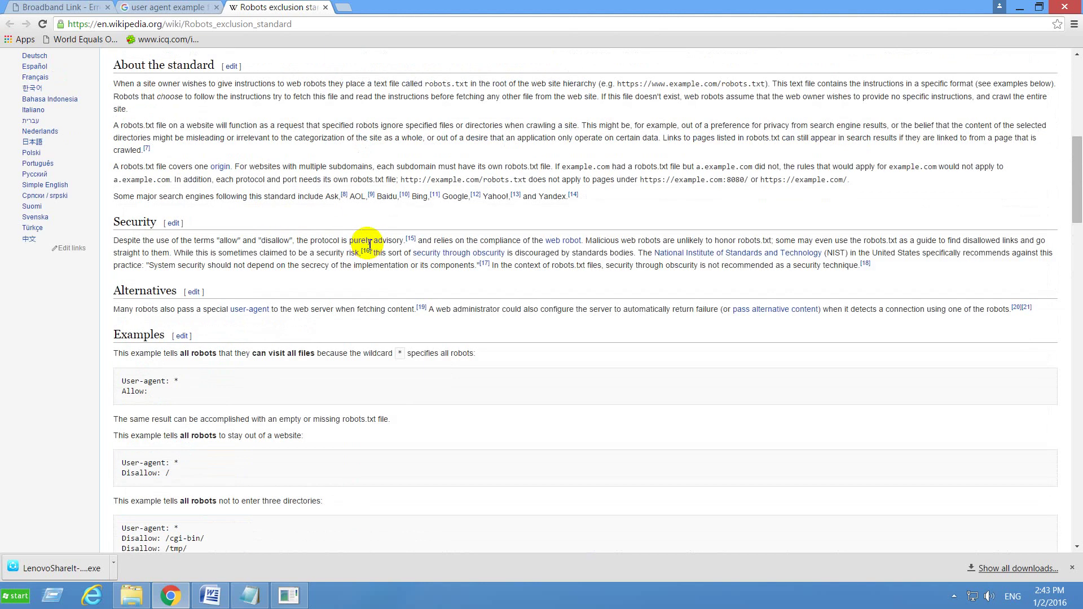
scroll(304, 255, "down", 3)
scroll(304, 255, "down", 2)
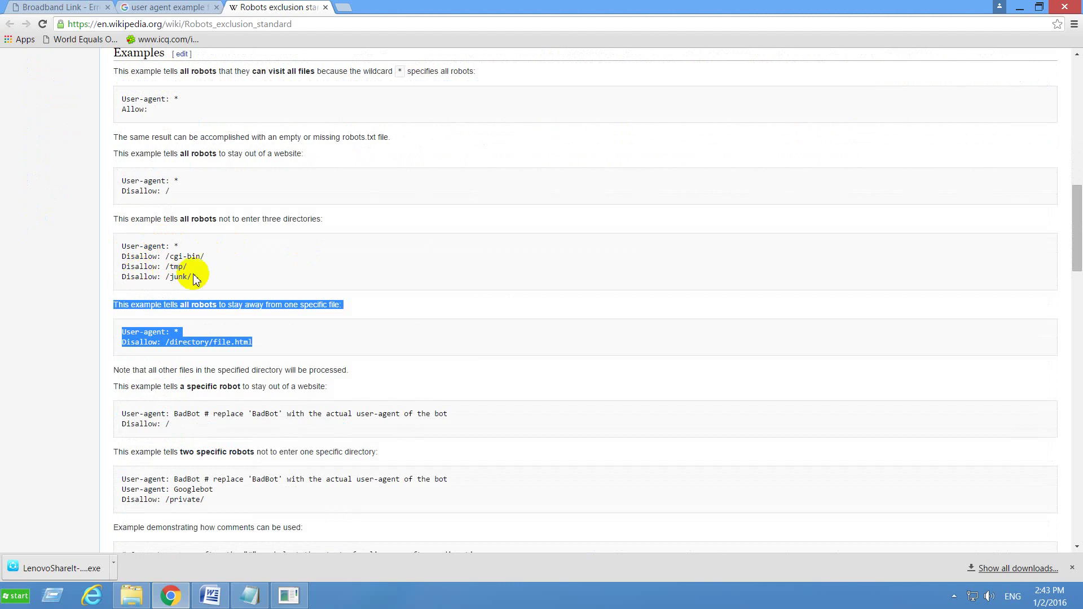
scroll(200, 274, "down", 3)
scroll(206, 280, "down", 13)
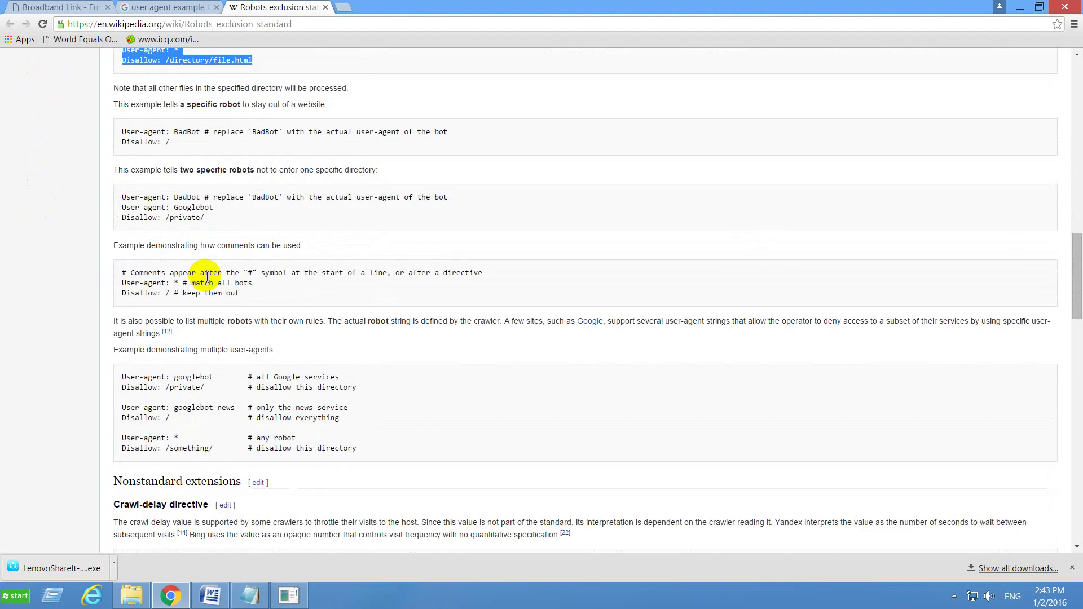
scroll(206, 280, "down", 6)
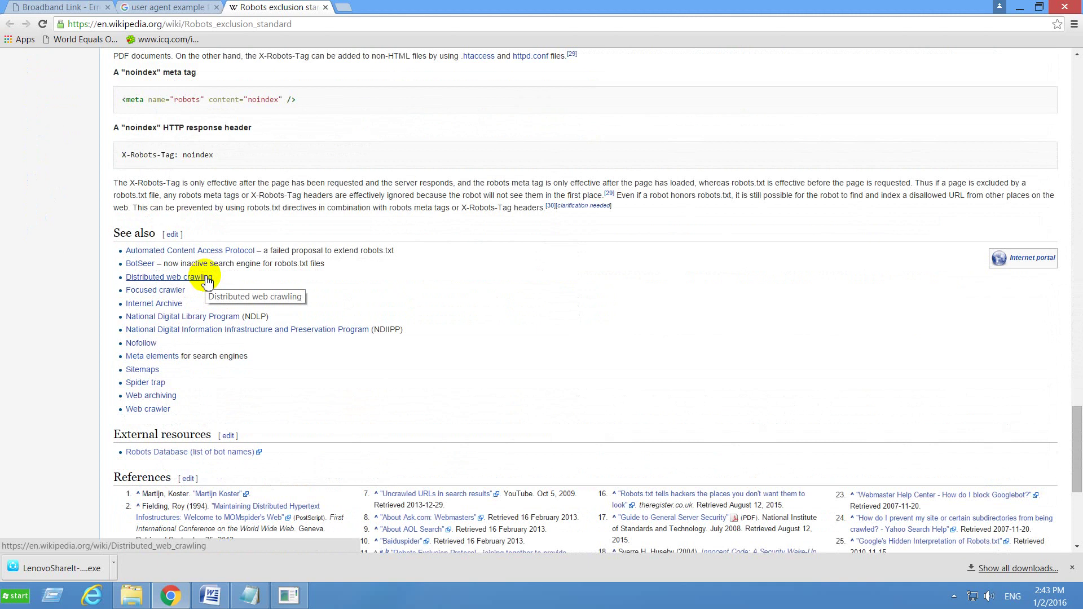
scroll(205, 281, "up", 9)
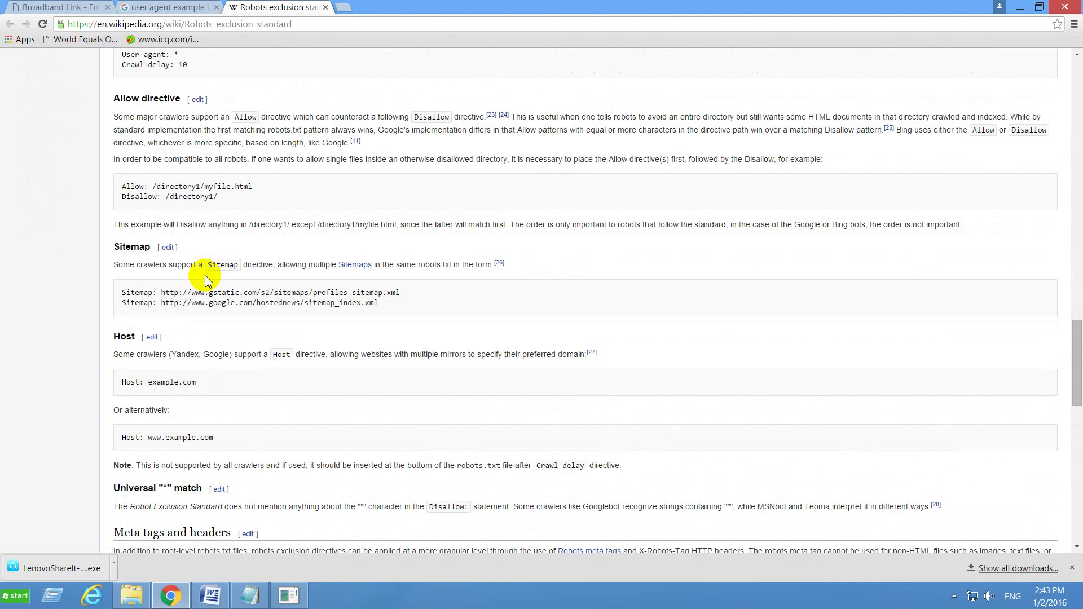
scroll(206, 280, "up", 20)
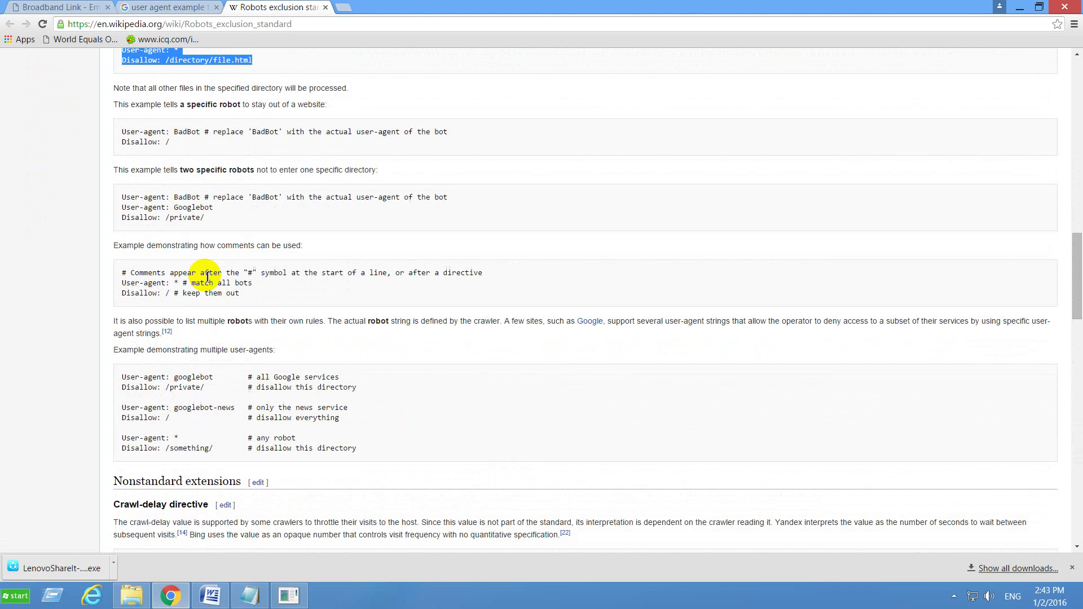
scroll(206, 280, "up", 4)
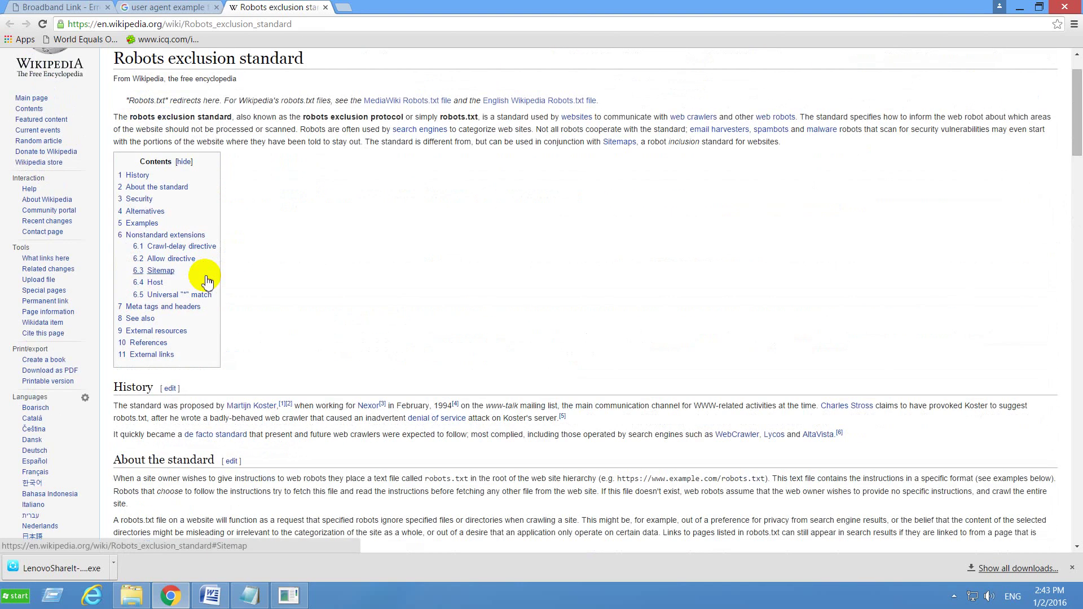
Read the article's introduction, highlighting the sentences about robots not cooperating with the standard and its use with Sitemaps
scroll(207, 280, "up", 1)
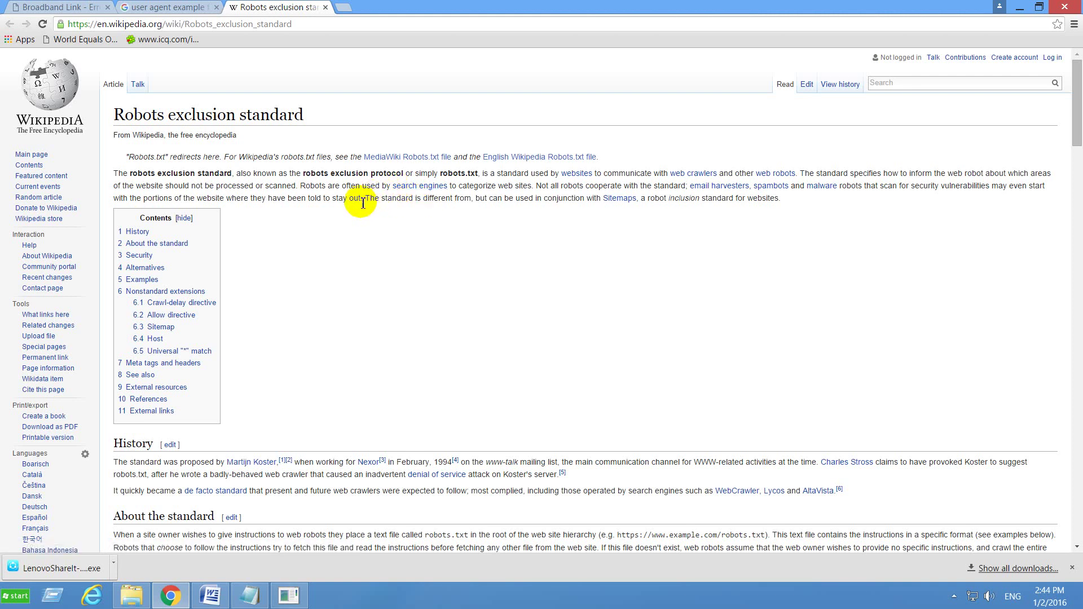
left_click_drag(364, 202, 588, 201)
left_click(591, 202)
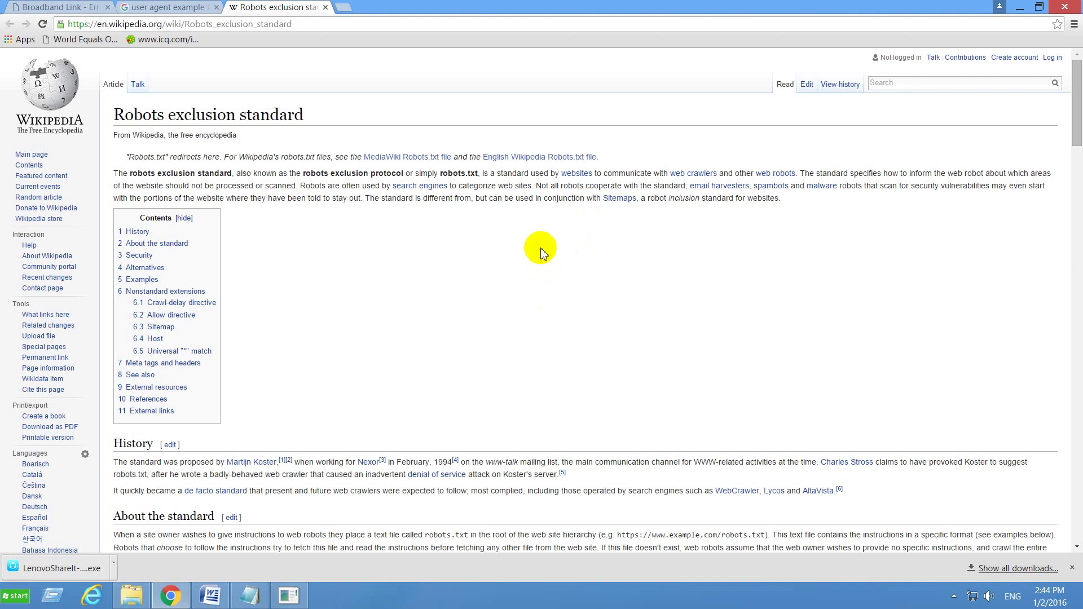
left_click_drag(460, 188, 485, 193)
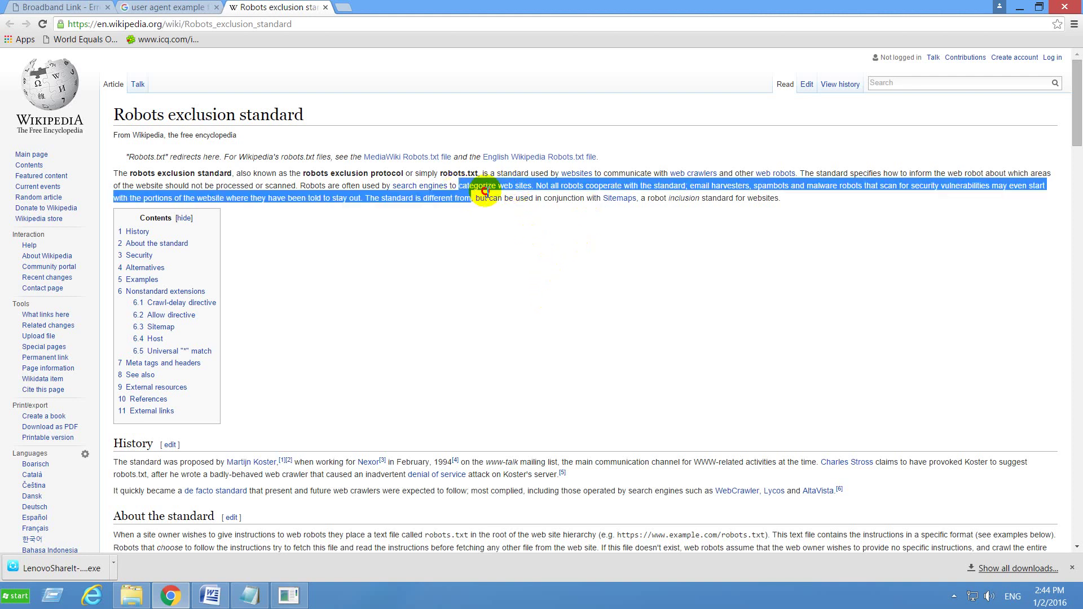
left_click(550, 198)
scroll(551, 198, "down", 8)
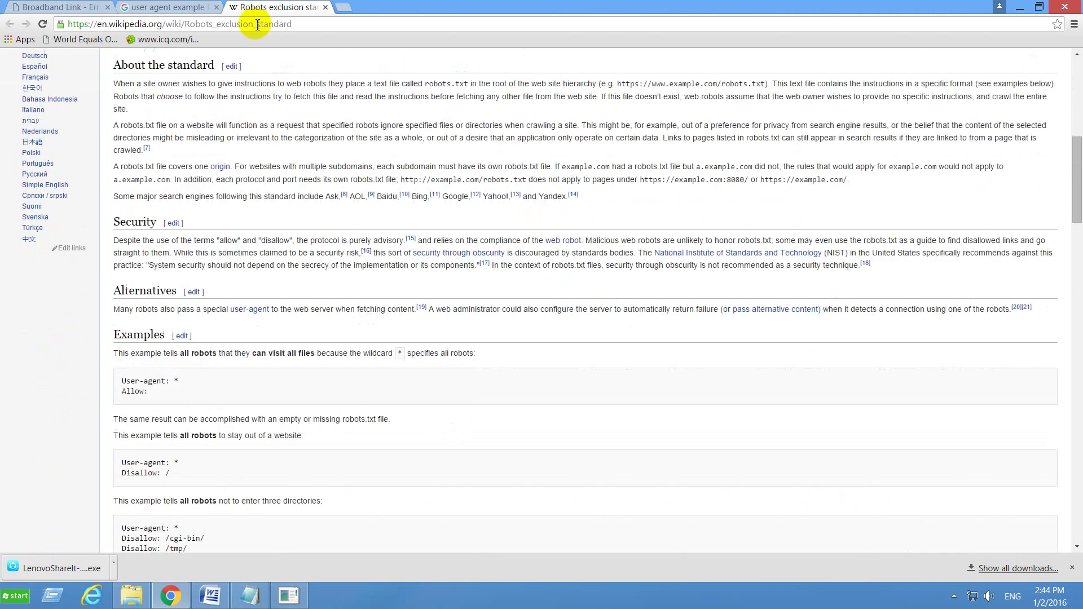
Close the Wikipedia, Google results and Broadband Link tabs, keeping only a new blank tab open
left_click(325, 7)
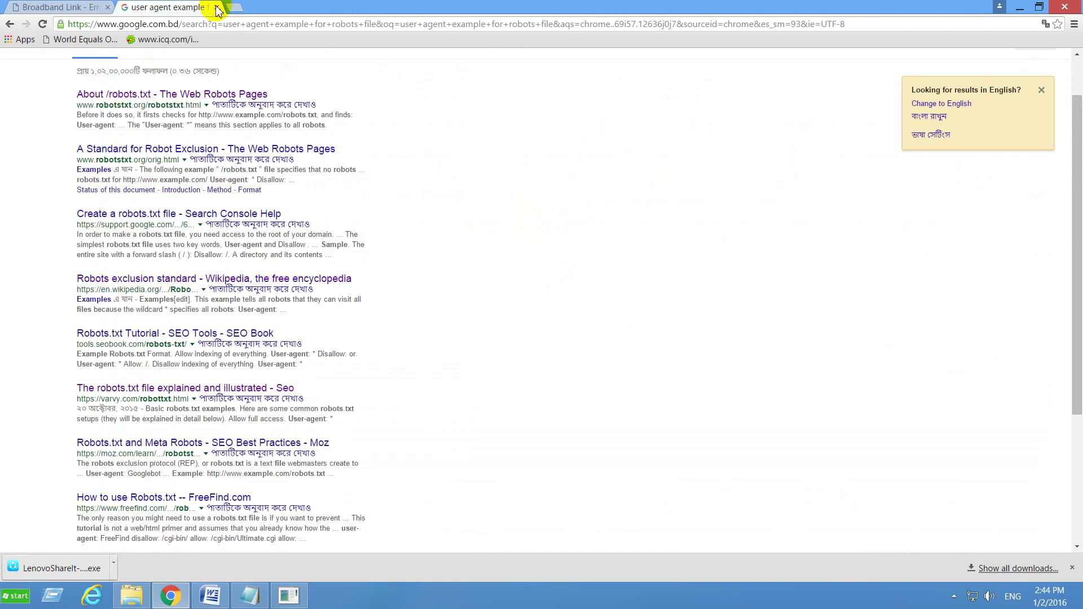
left_click(218, 8)
left_click(121, 8)
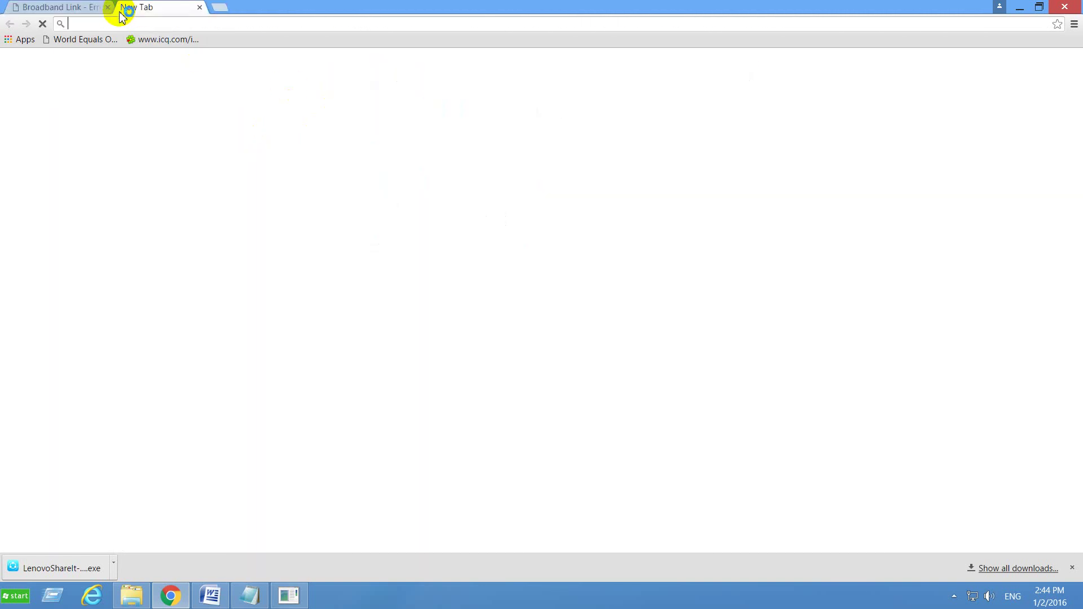
left_click(108, 8)
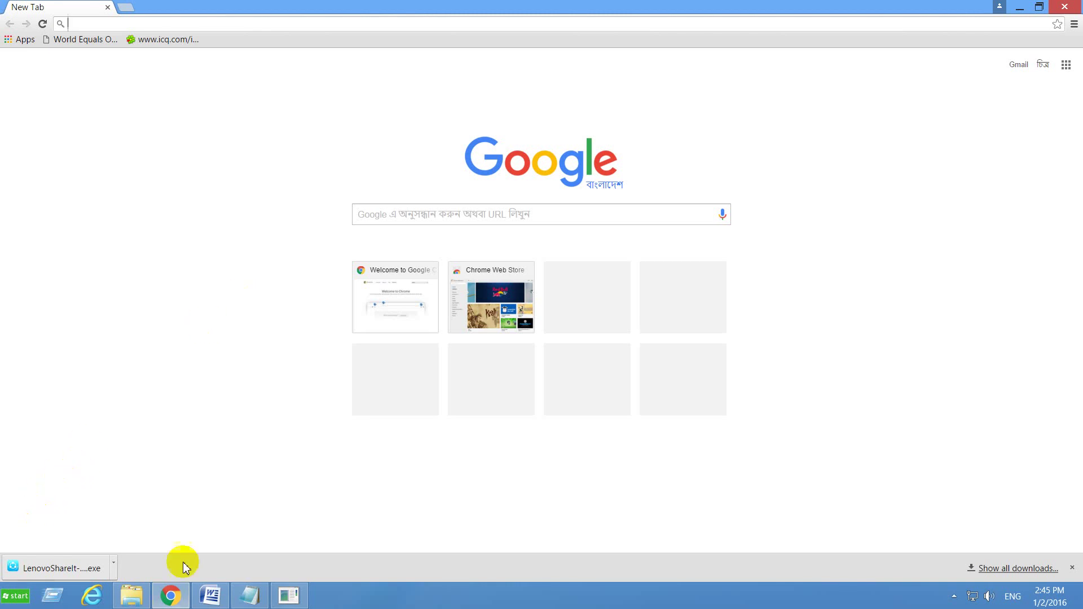
Glance at the SEO class (8) notes in Word, return to Chrome and search Google for "xml sitemap generator"
left_click(210, 596)
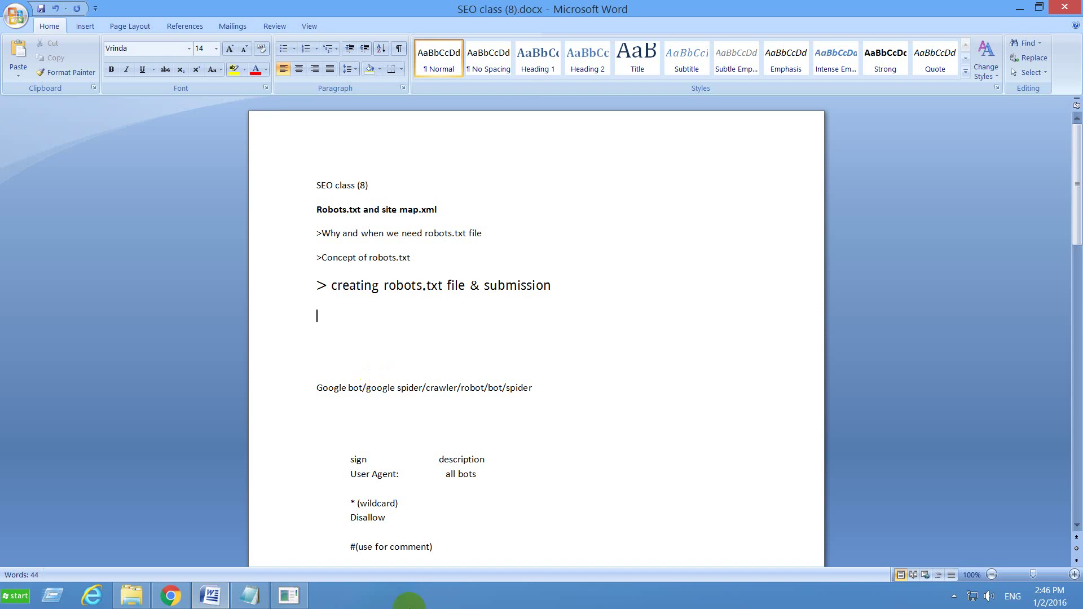
left_click(170, 596)
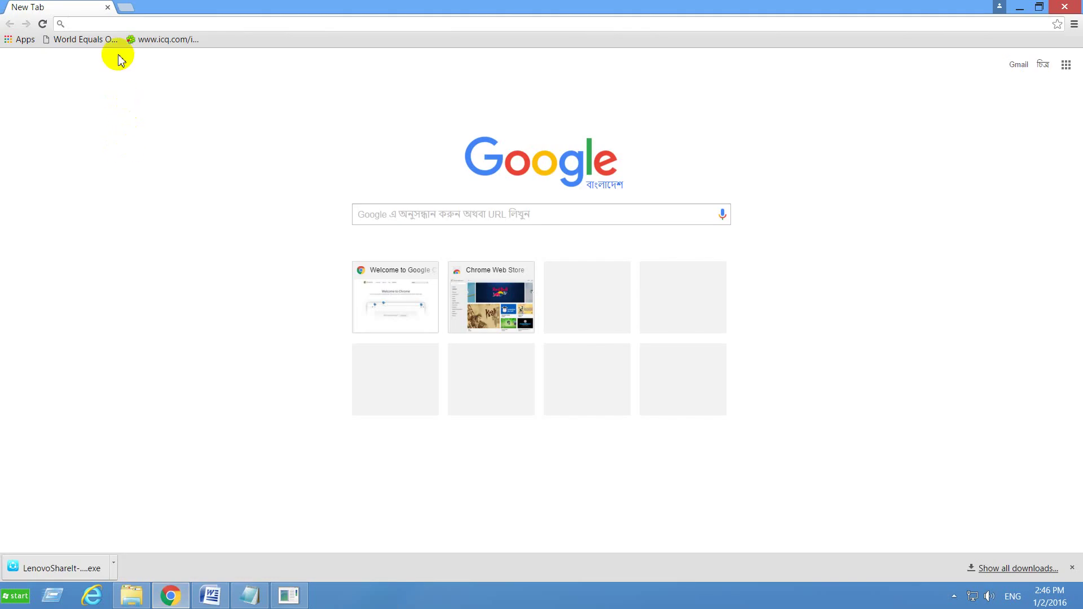
type("sitem")
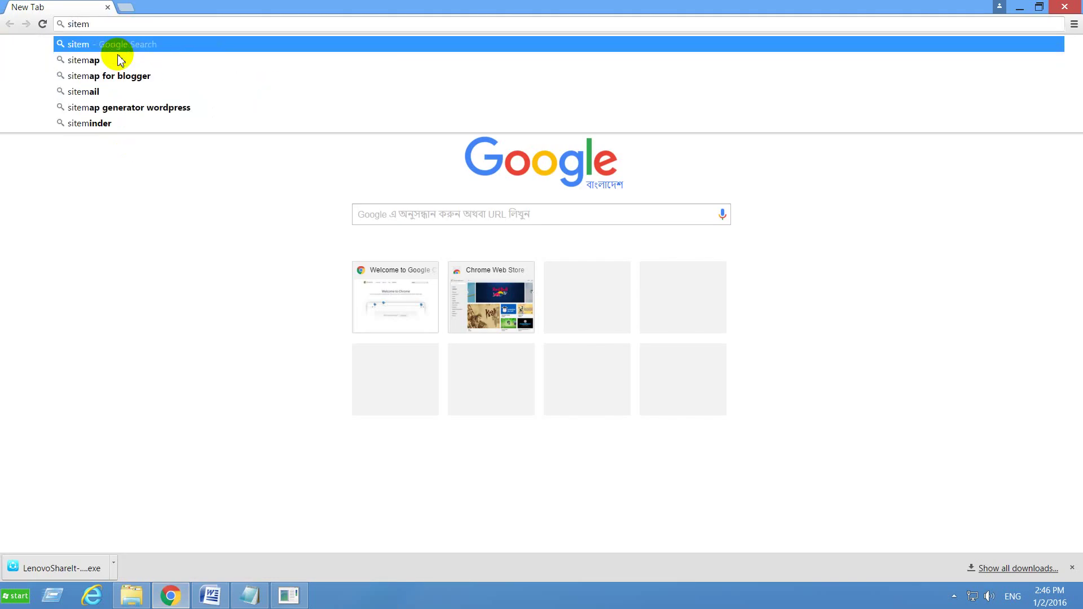
type("ap")
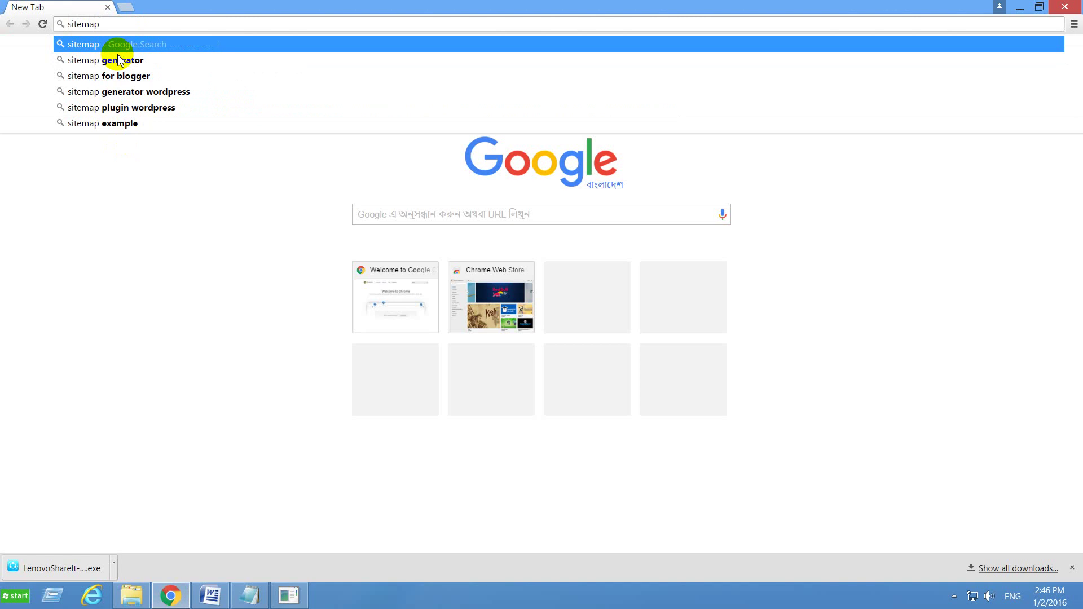
key("Home")
type("xml")
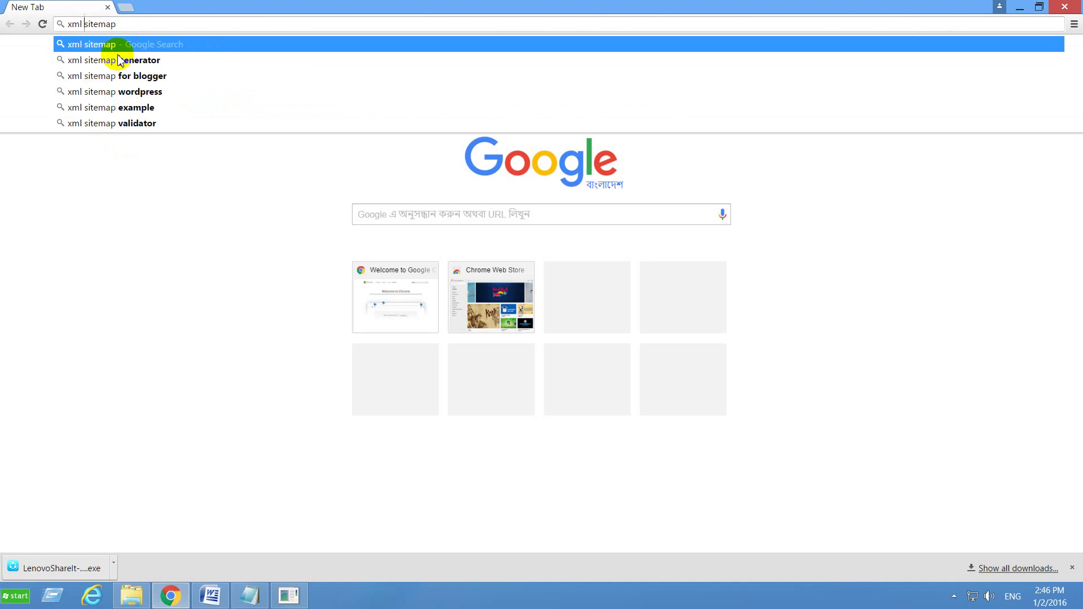
key("Down")
key("Return")
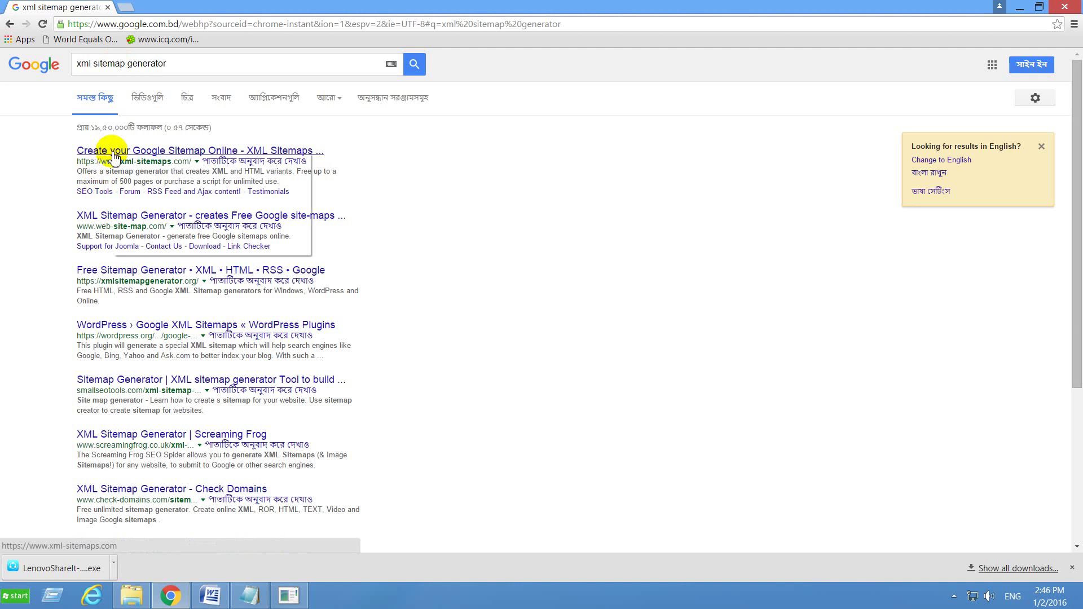
right_click(114, 156)
left_click(141, 164)
left_click(149, 8)
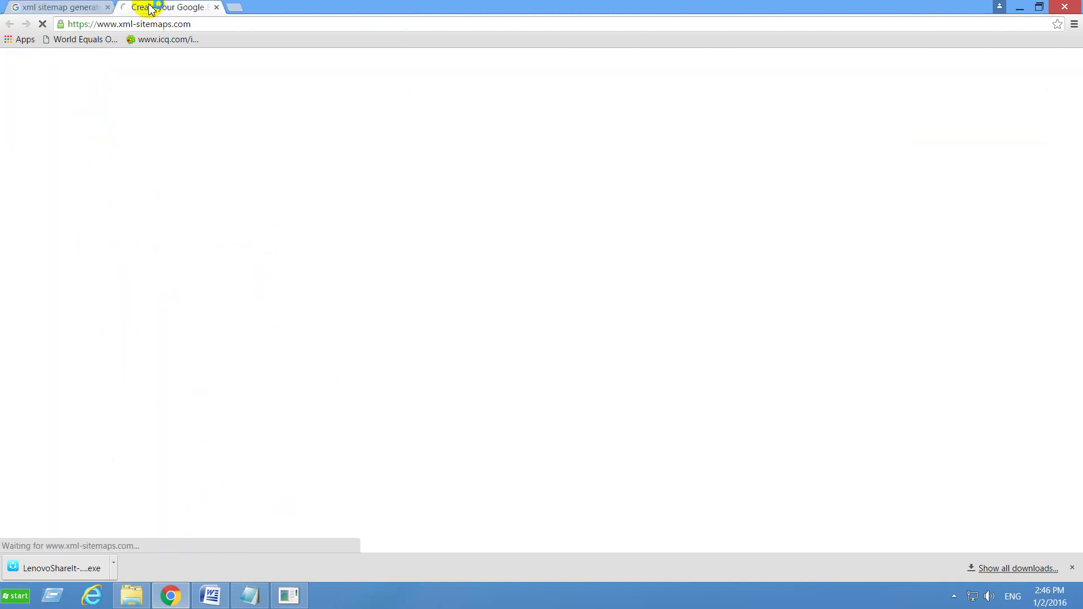
left_click(102, 8)
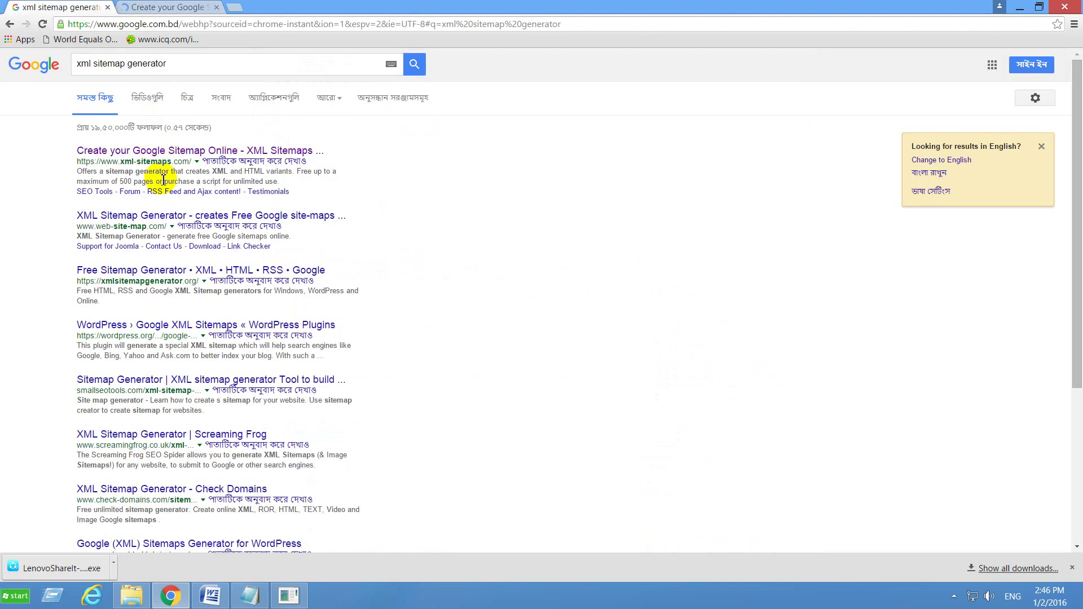
left_click(168, 8)
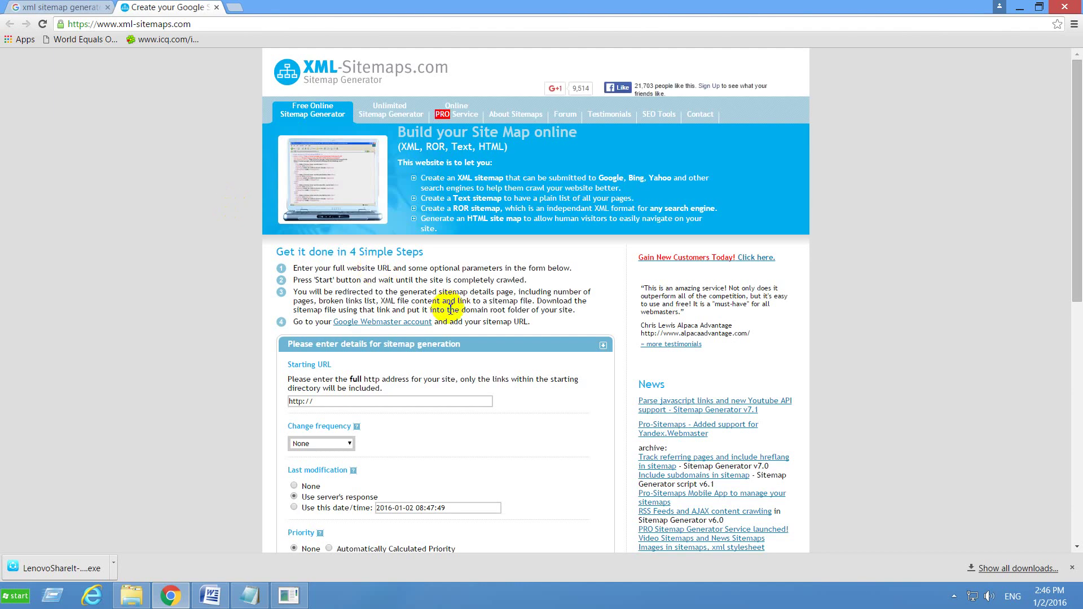
scroll(448, 311, "down", 6)
scroll(448, 312, "down", 1)
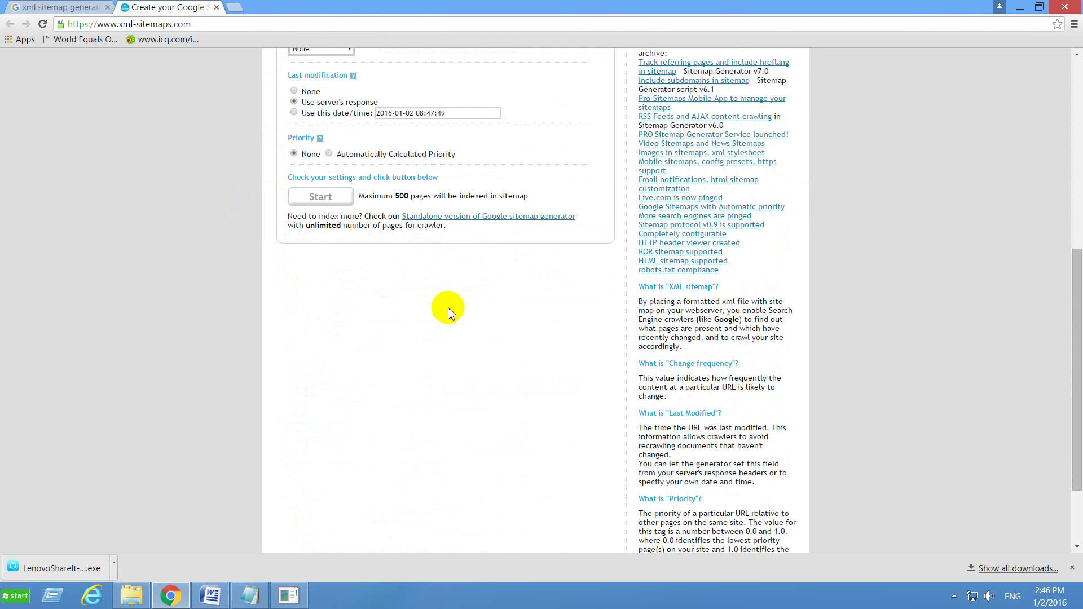
scroll(448, 312, "down", 2)
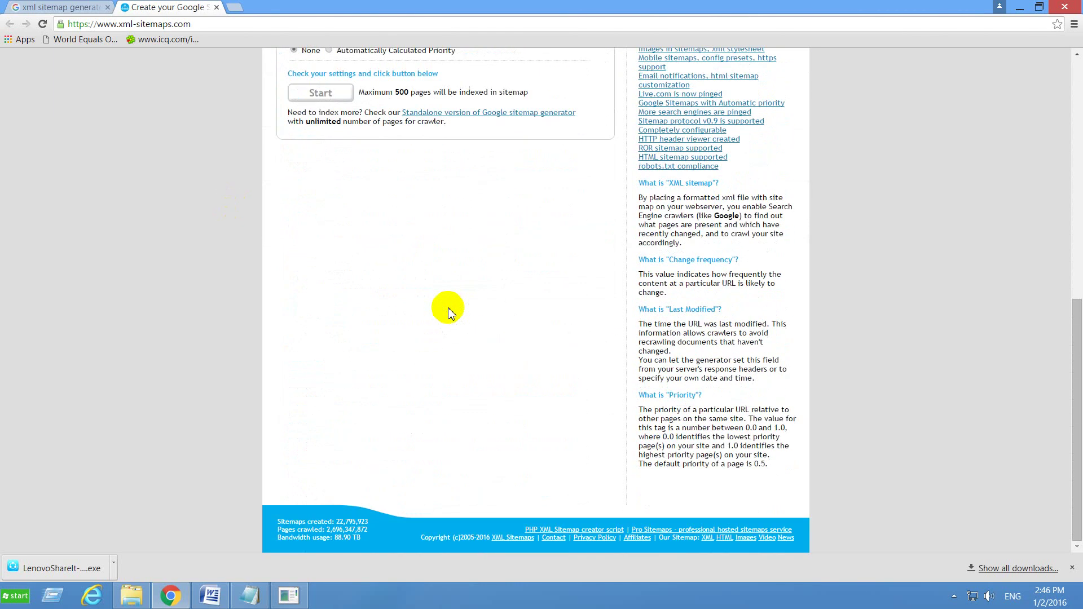
scroll(448, 310, "up", 9)
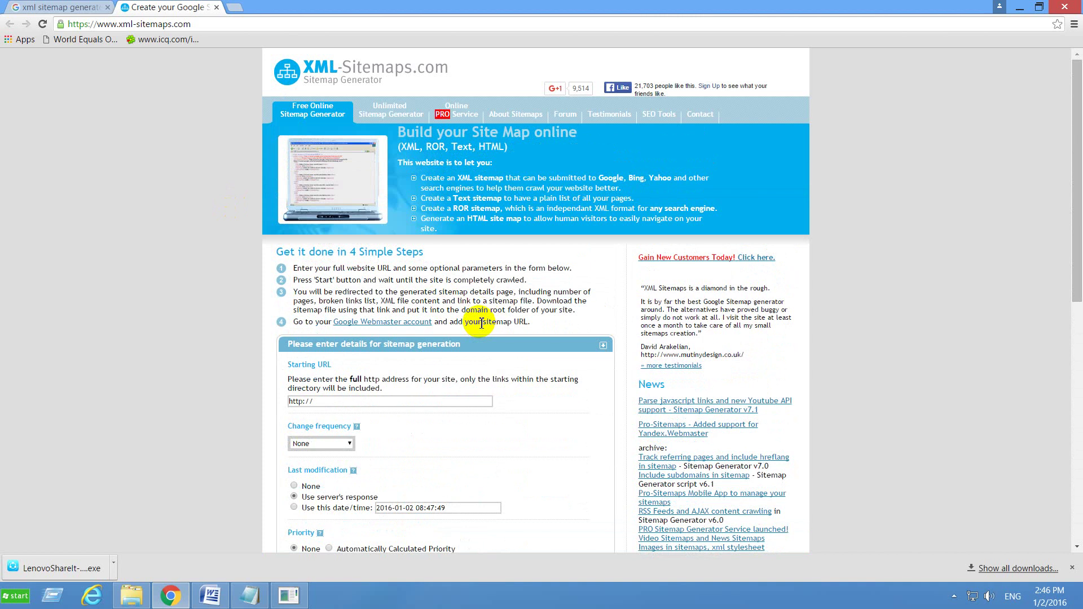
Search Google for "itsolutiondinajpur" in another new tab
left_click(356, 401)
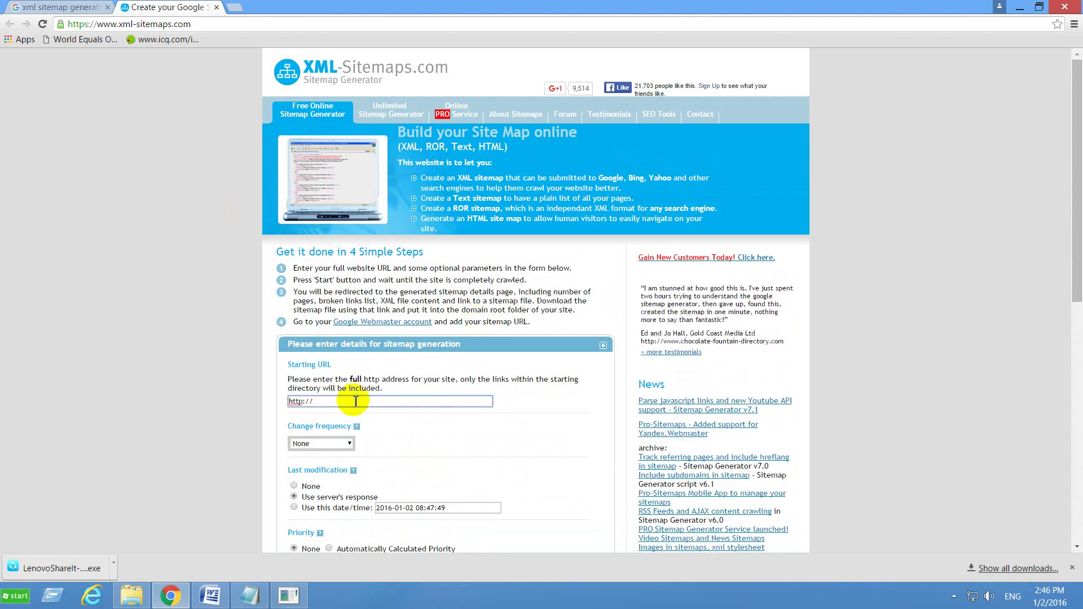
left_click(238, 8)
type("it")
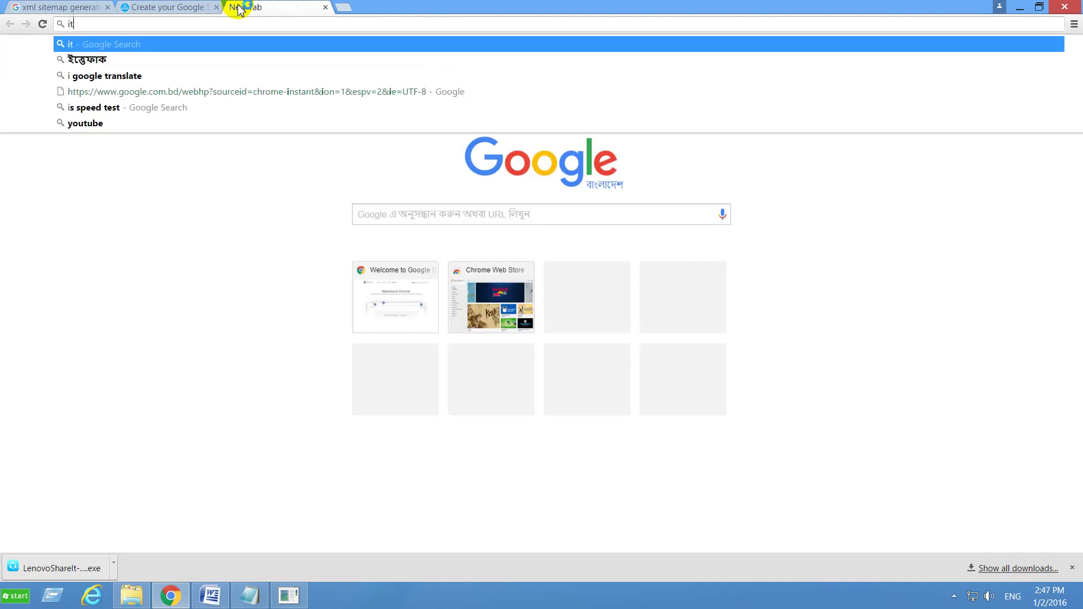
type("so")
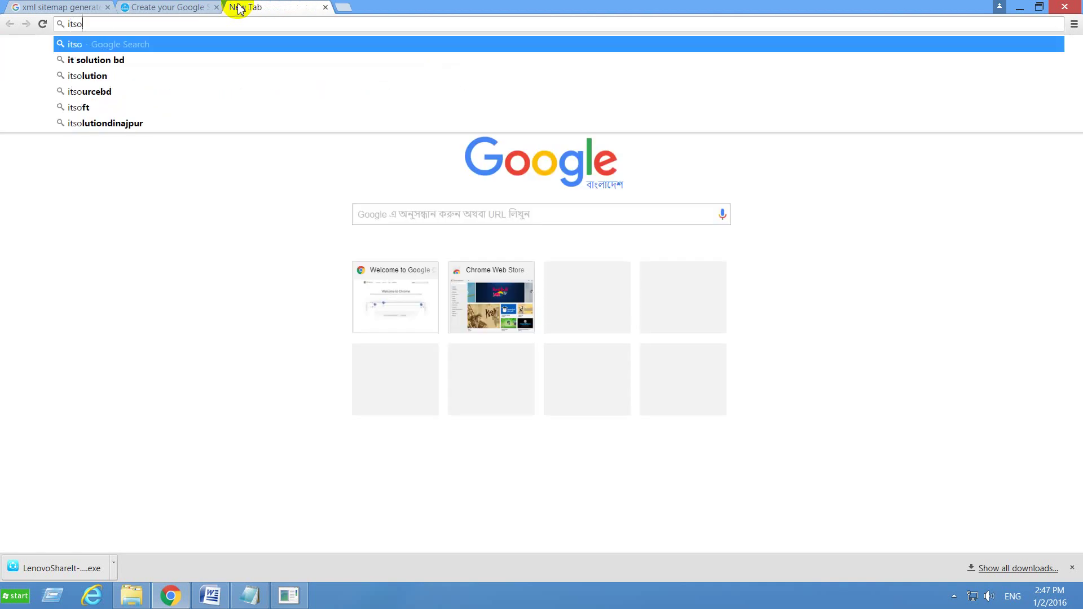
type("lution")
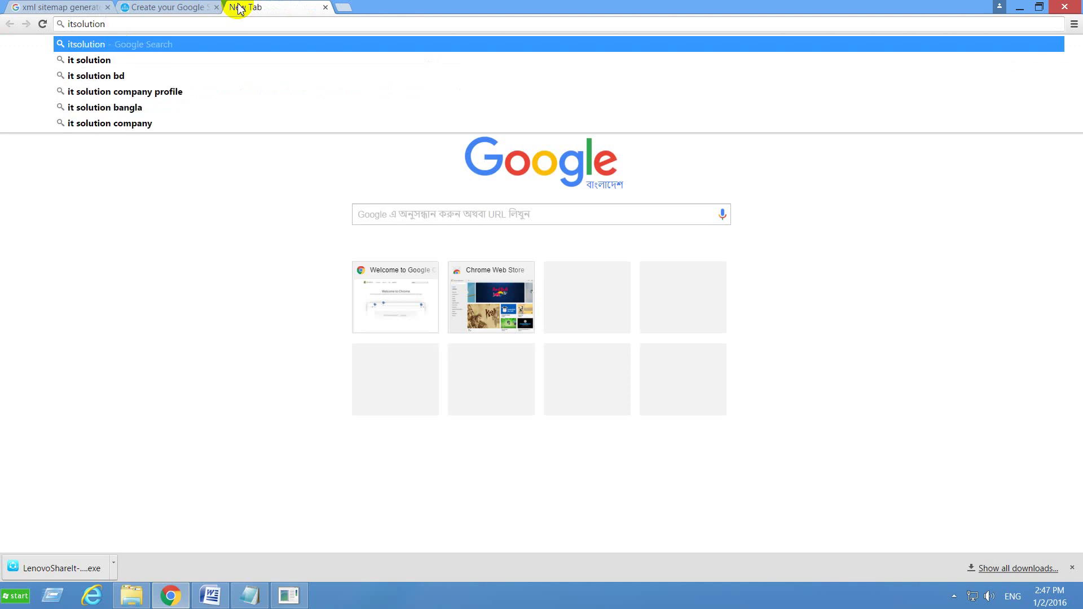
type("dina")
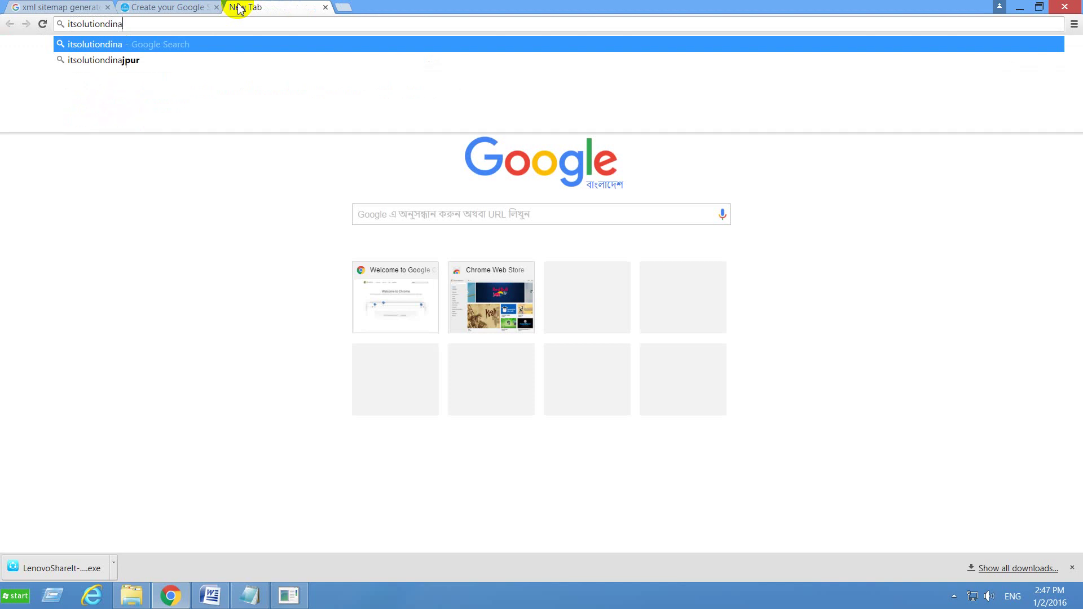
key("Down")
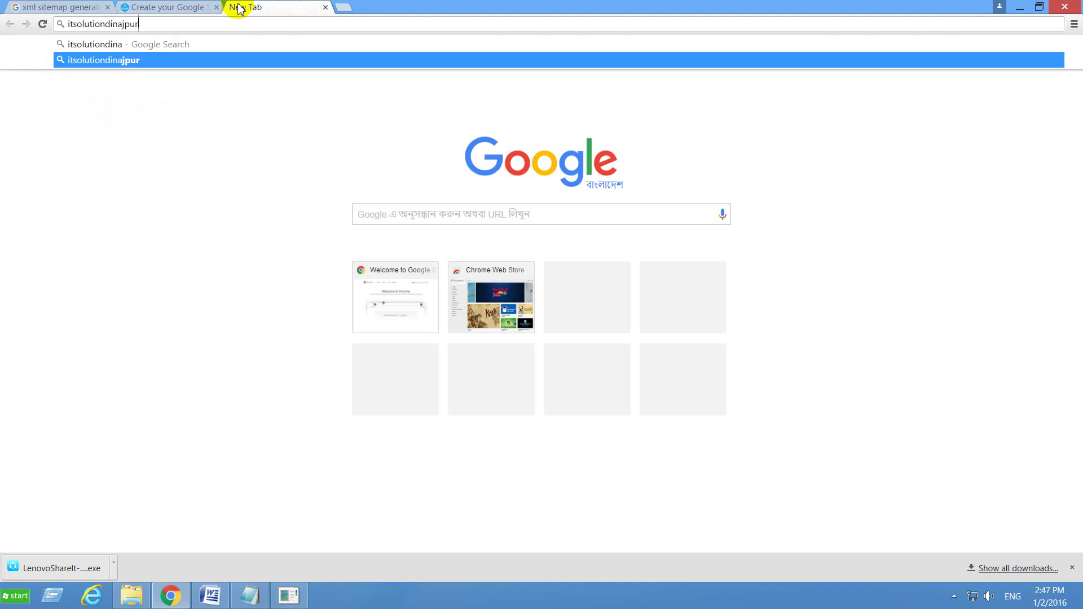
key("Return")
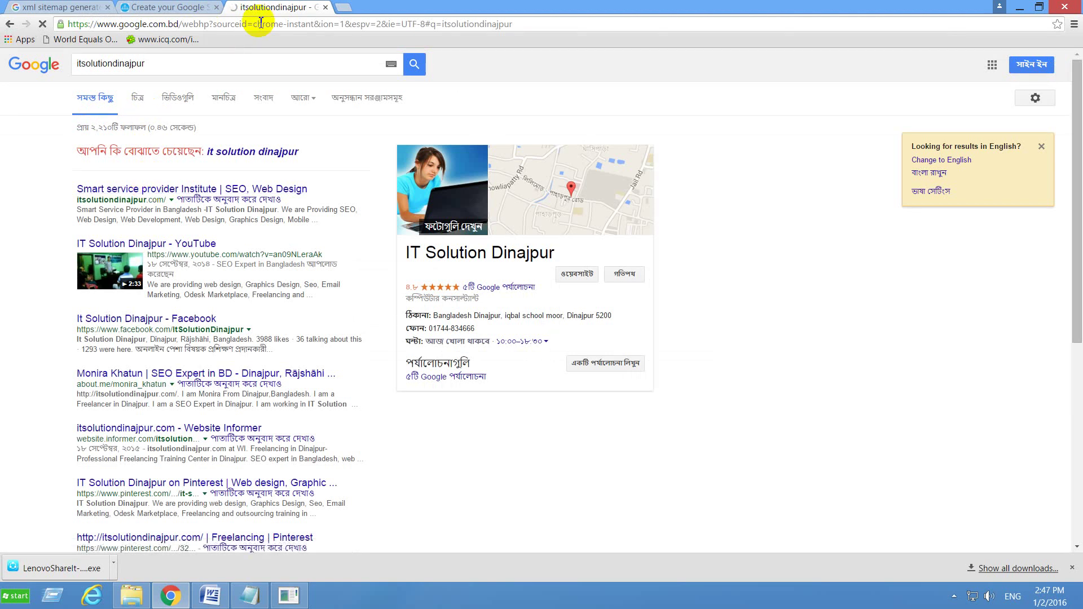
left_click(252, 27)
key("ctrl+c")
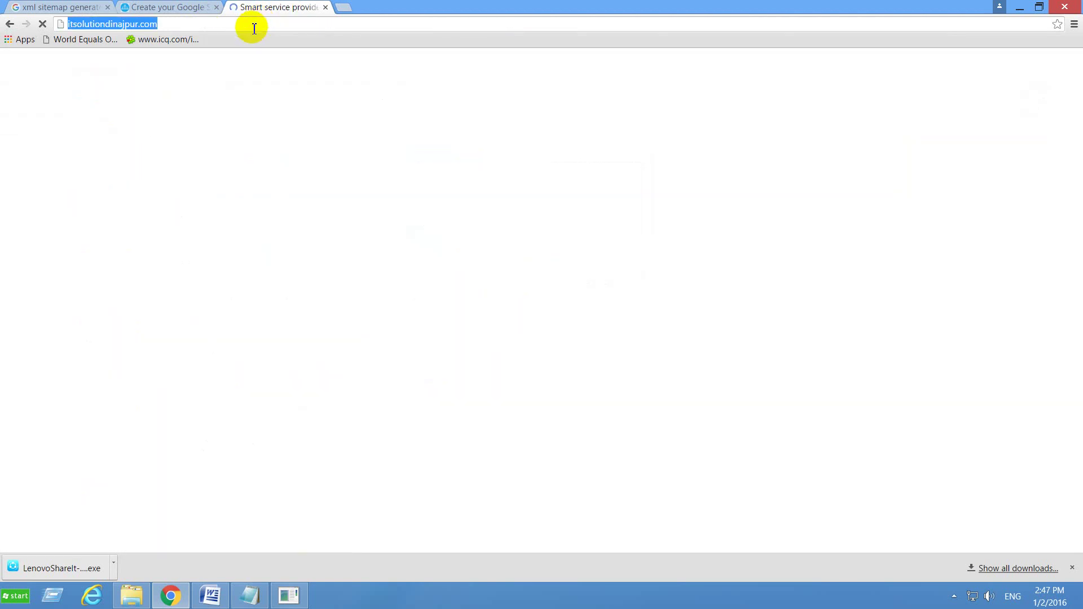
left_click(187, 7)
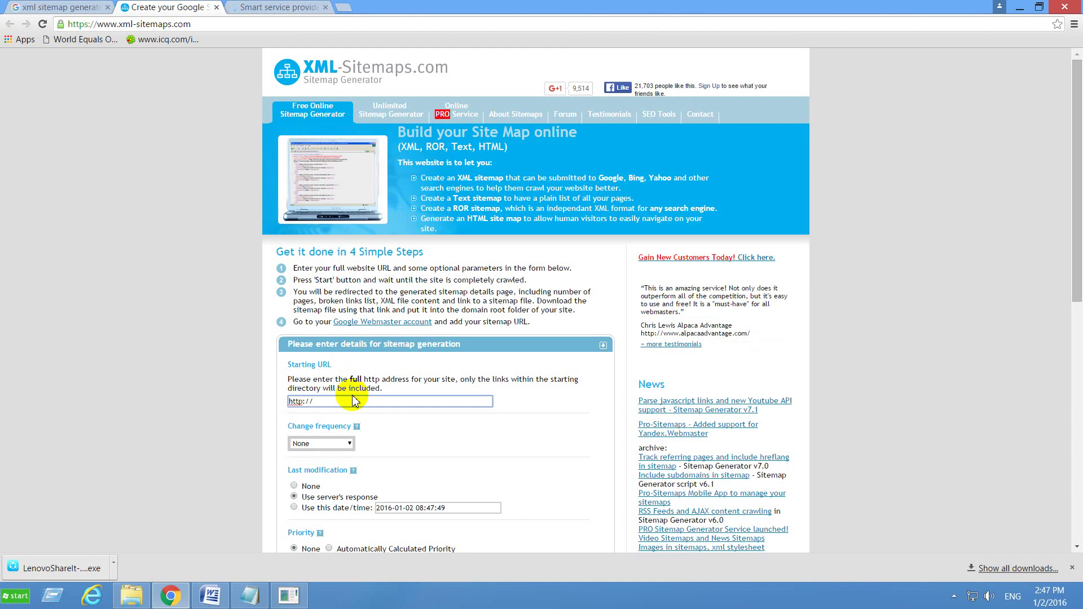
key("ctrl+v")
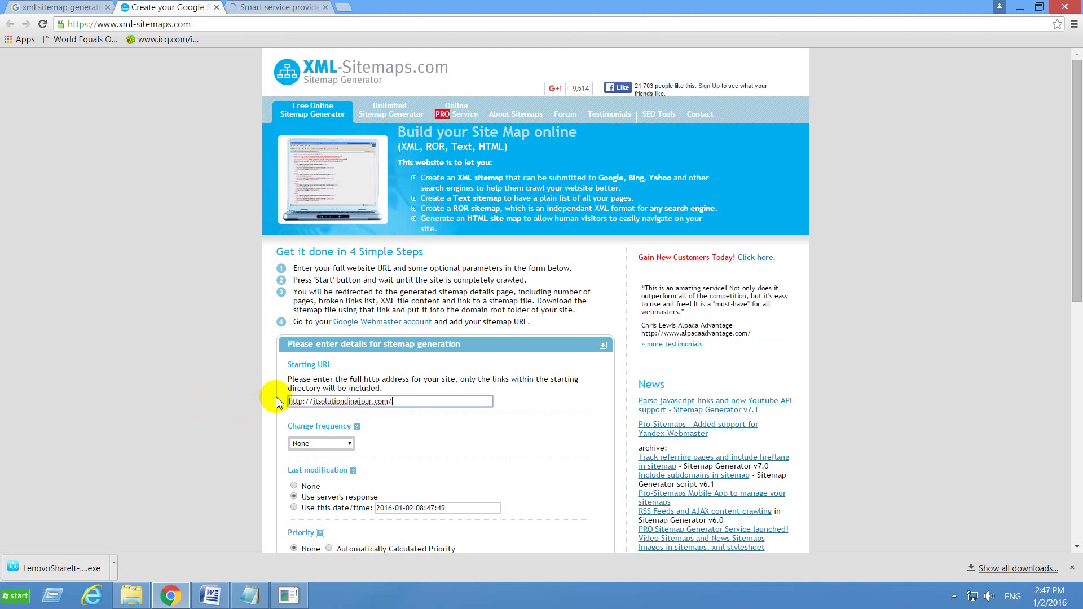
Set the sitemap's change frequency to Monthly and review the other frequency options
scroll(384, 287, "down", 1)
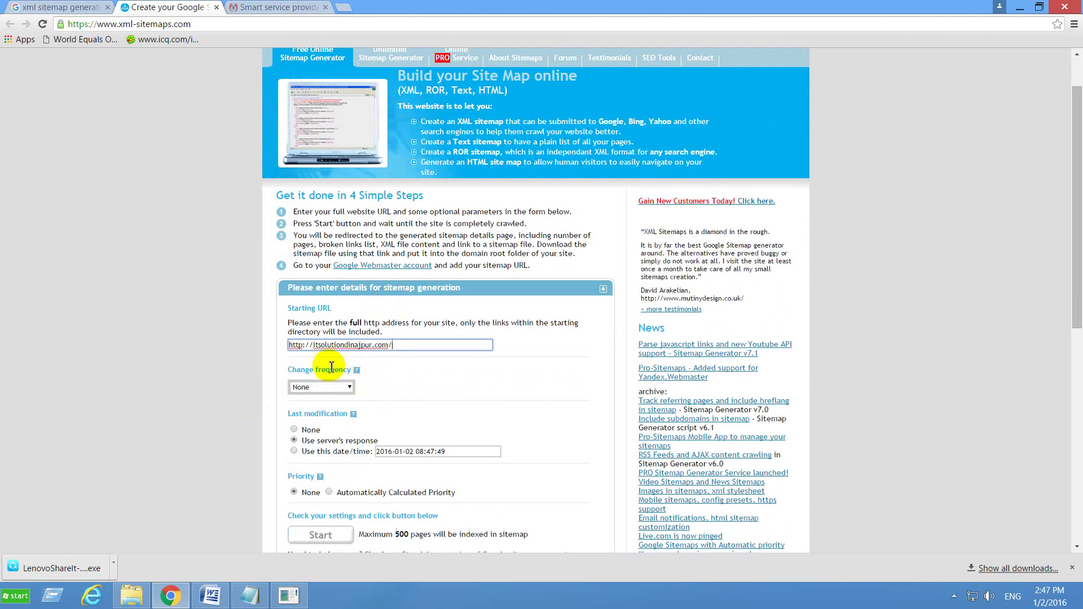
scroll(332, 367, "down", 2)
left_click(350, 275)
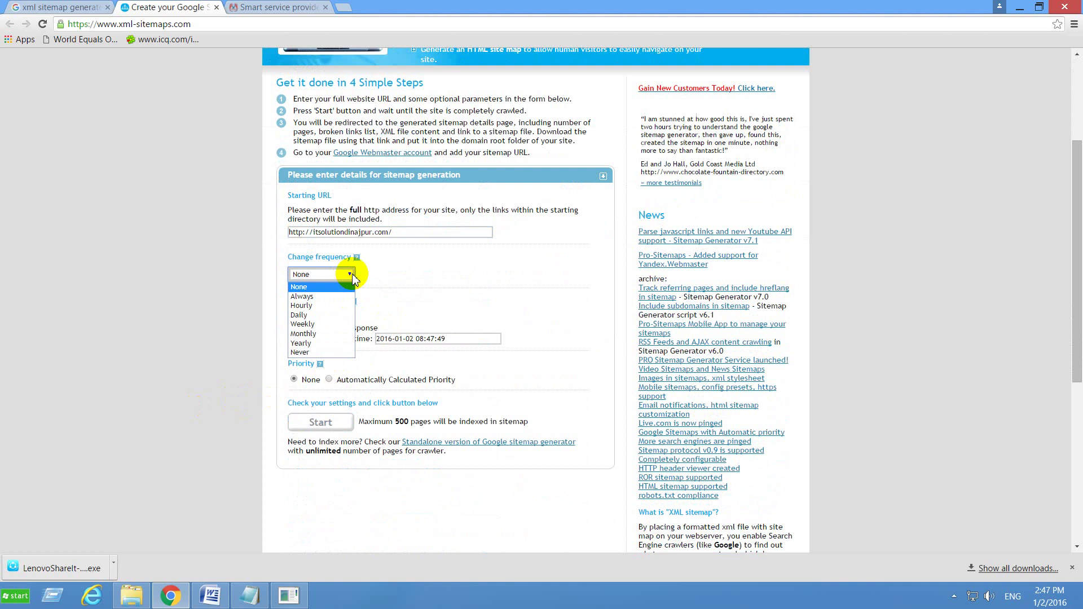
left_click(334, 334)
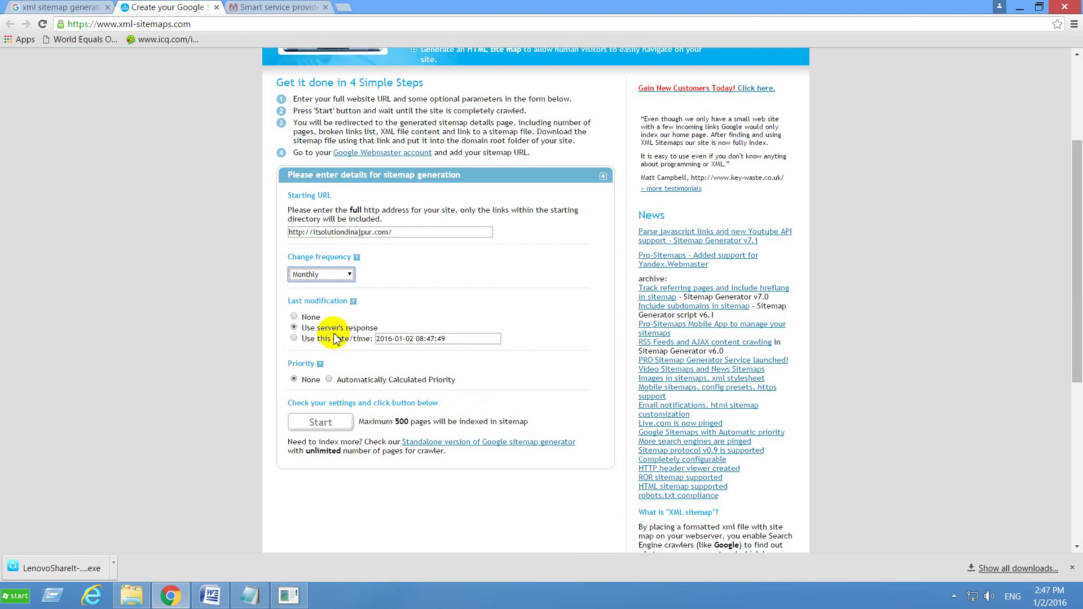
left_click(340, 274)
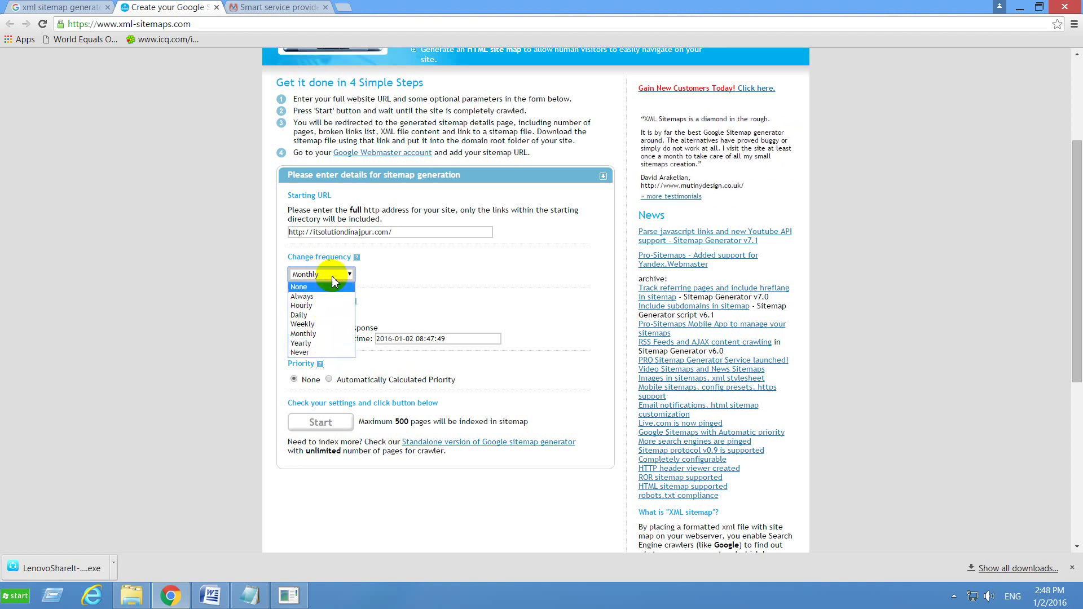
left_click(374, 275)
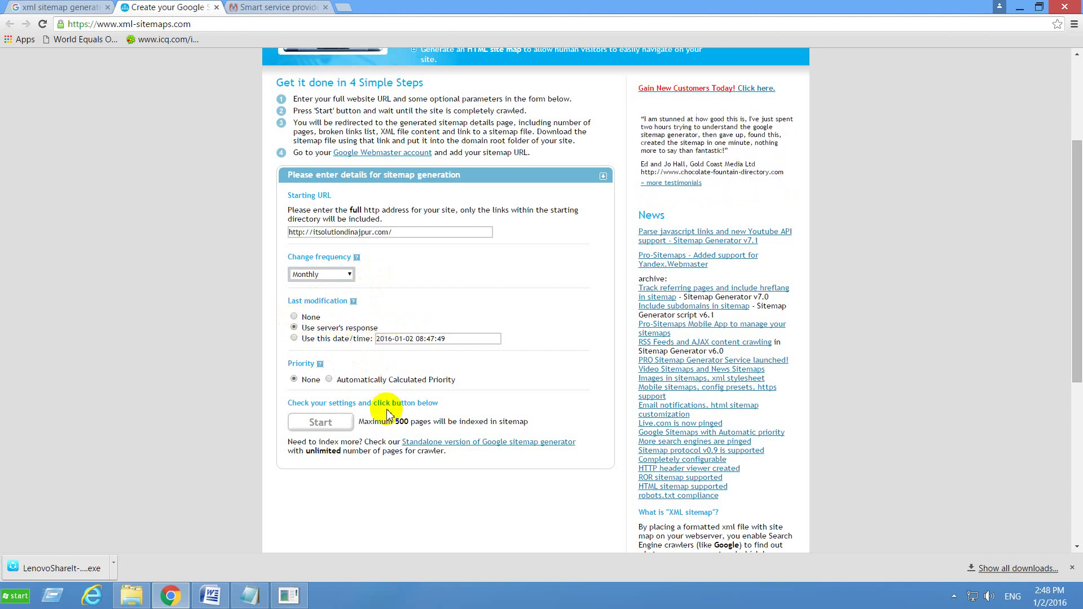
Try the Automatically Calculated Priority option, set the priority back to None and highlight the note on the maximum indexed pages
scroll(383, 402, "down", 1)
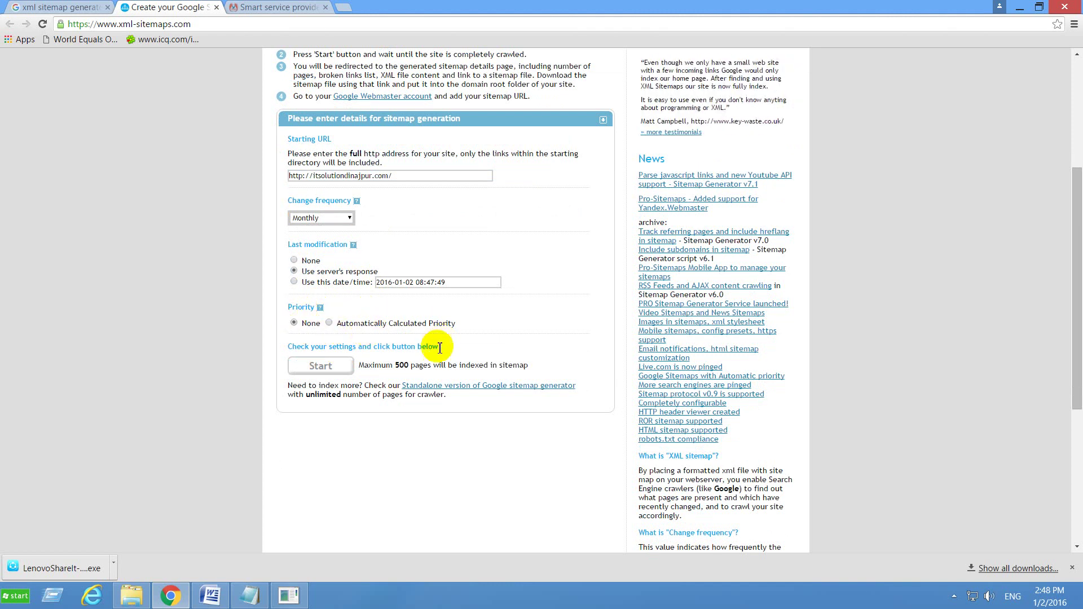
left_click(330, 323)
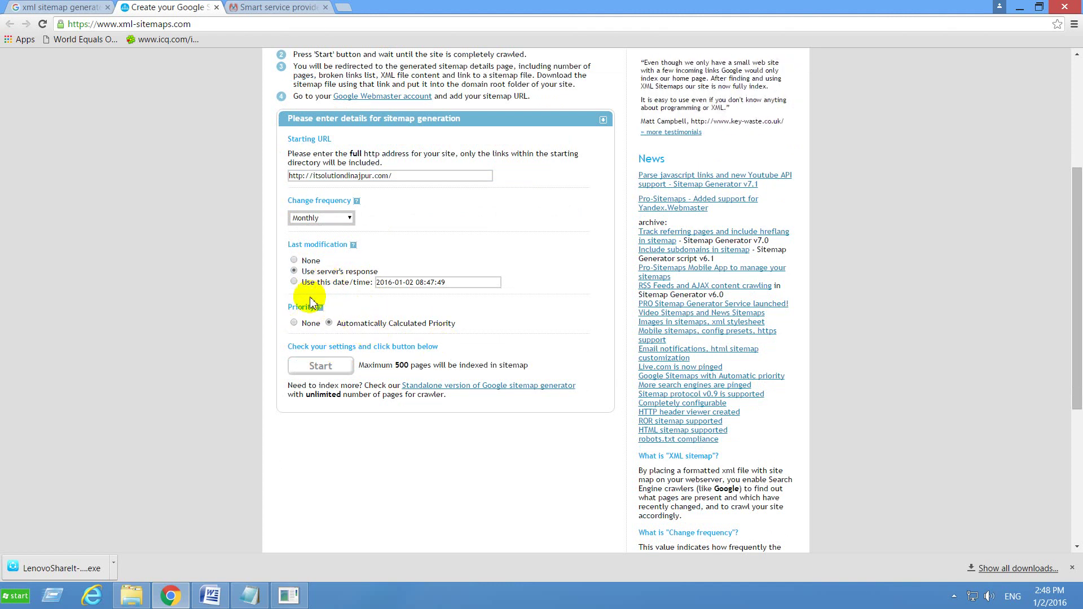
left_click(295, 324)
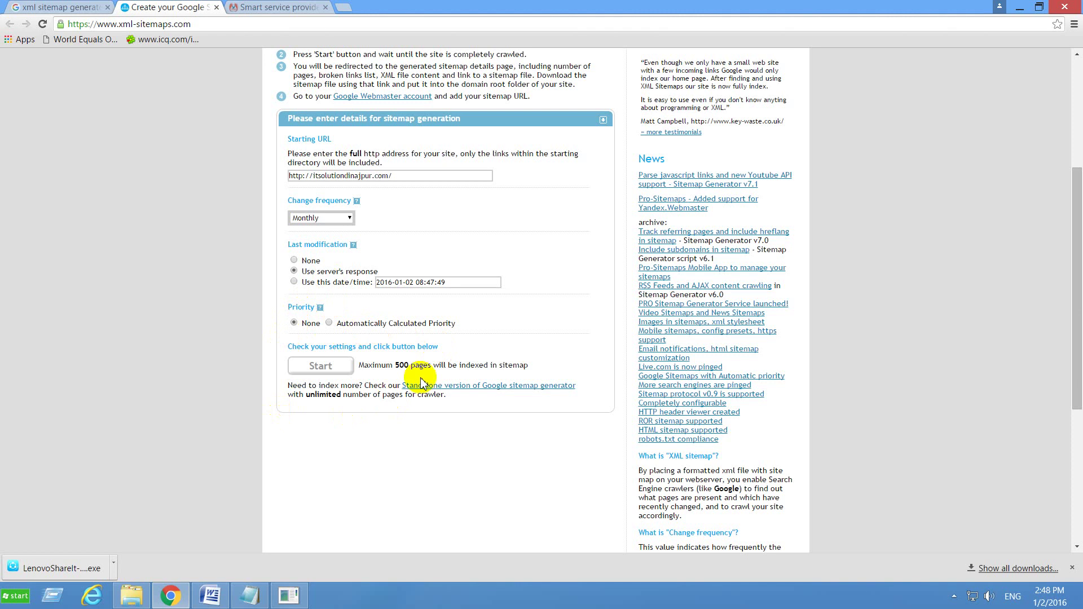
left_click(363, 369)
left_click_drag(363, 369, 538, 369)
left_click(540, 370)
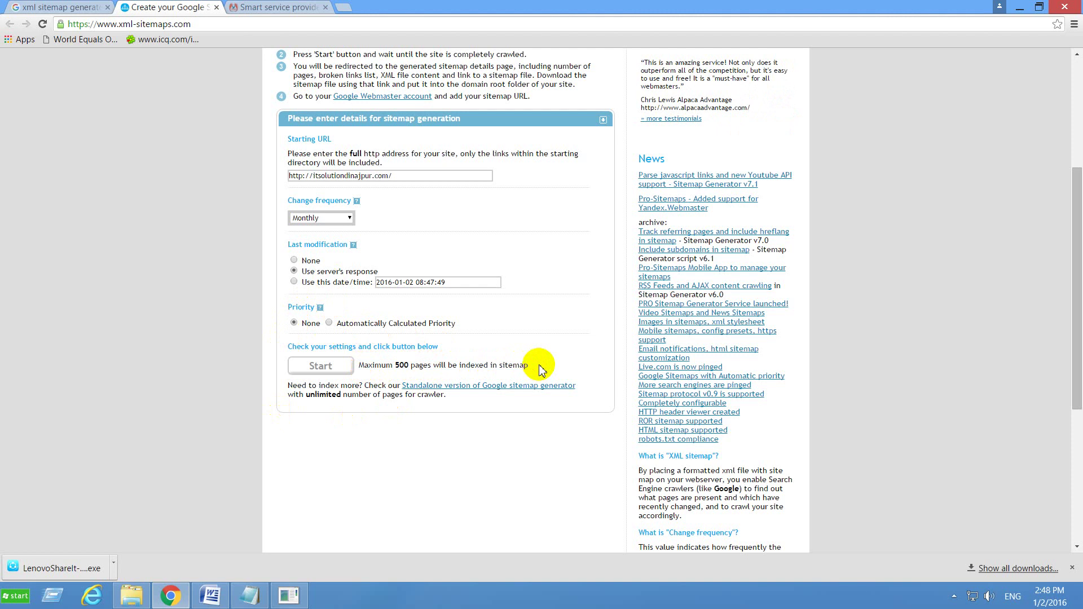
Review the form, start generating the sitemap and look over the download options on the details page
scroll(541, 367, "up", 4)
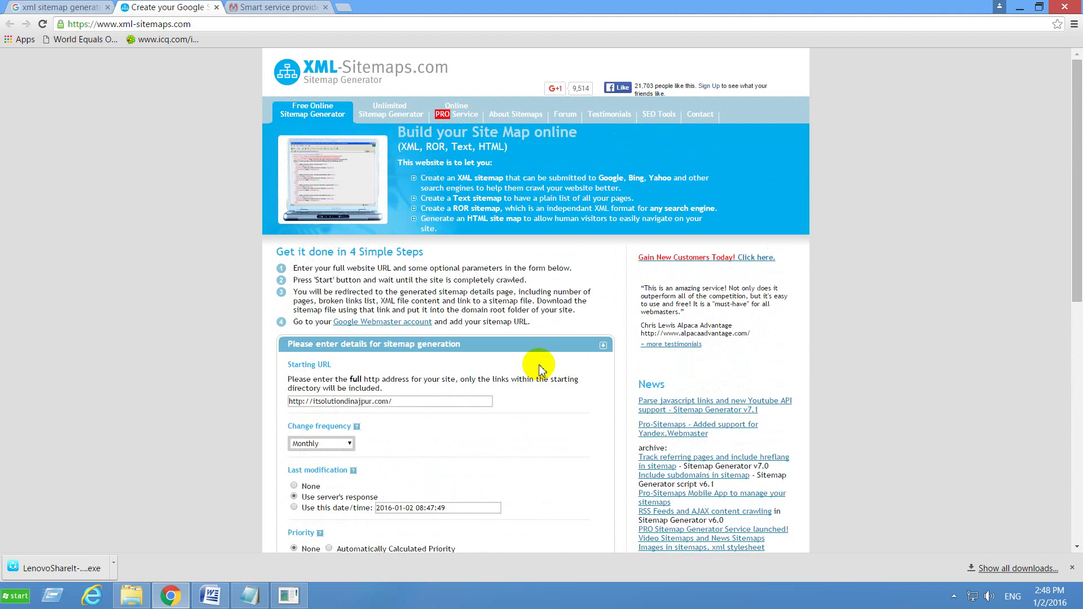
scroll(539, 367, "down", 6)
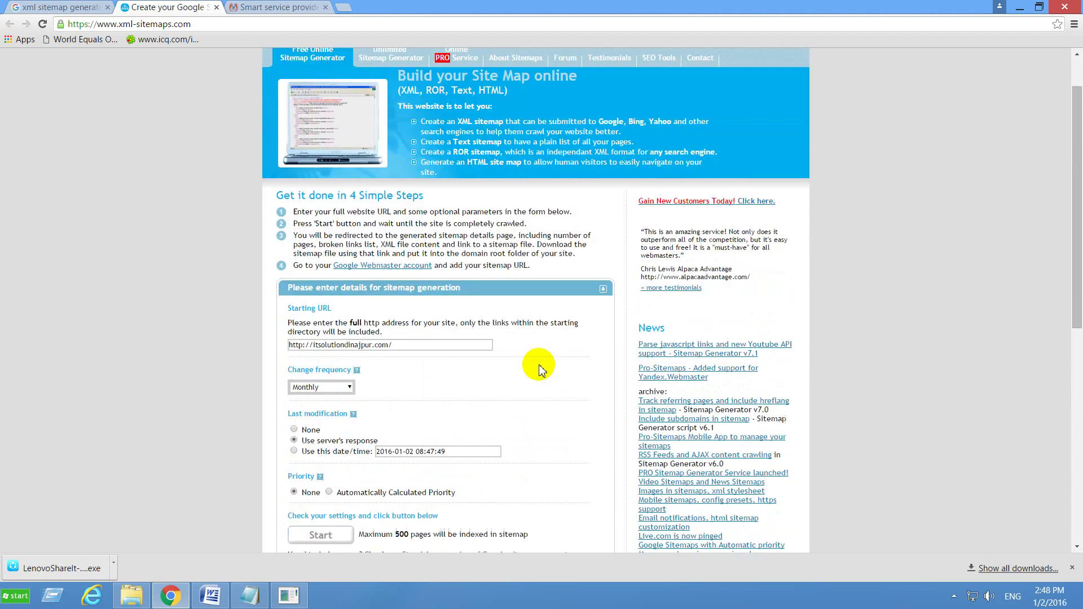
left_click(319, 253)
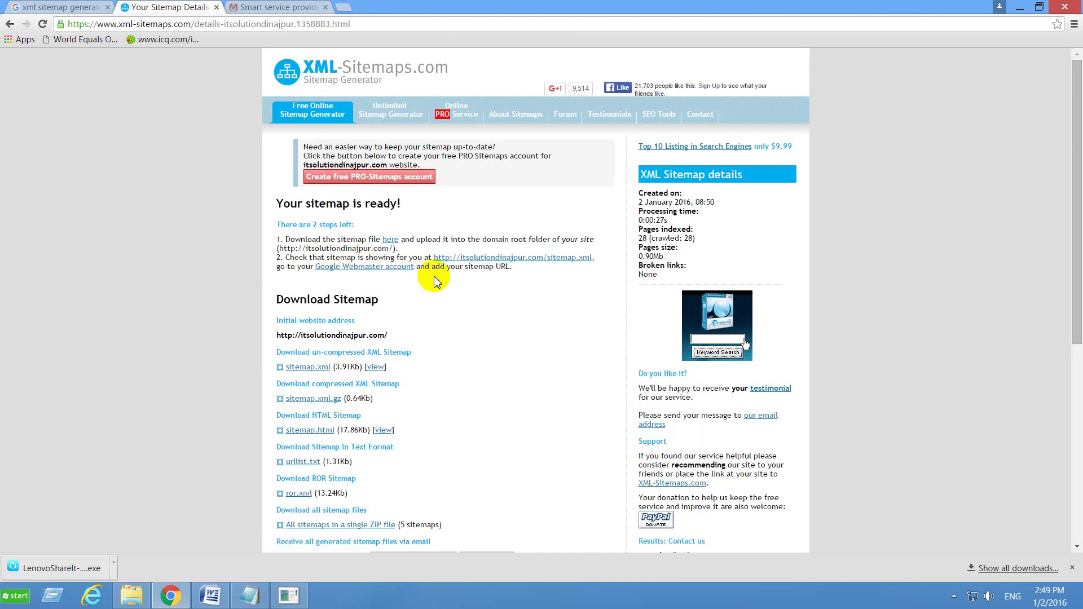
scroll(435, 278, "down", 1)
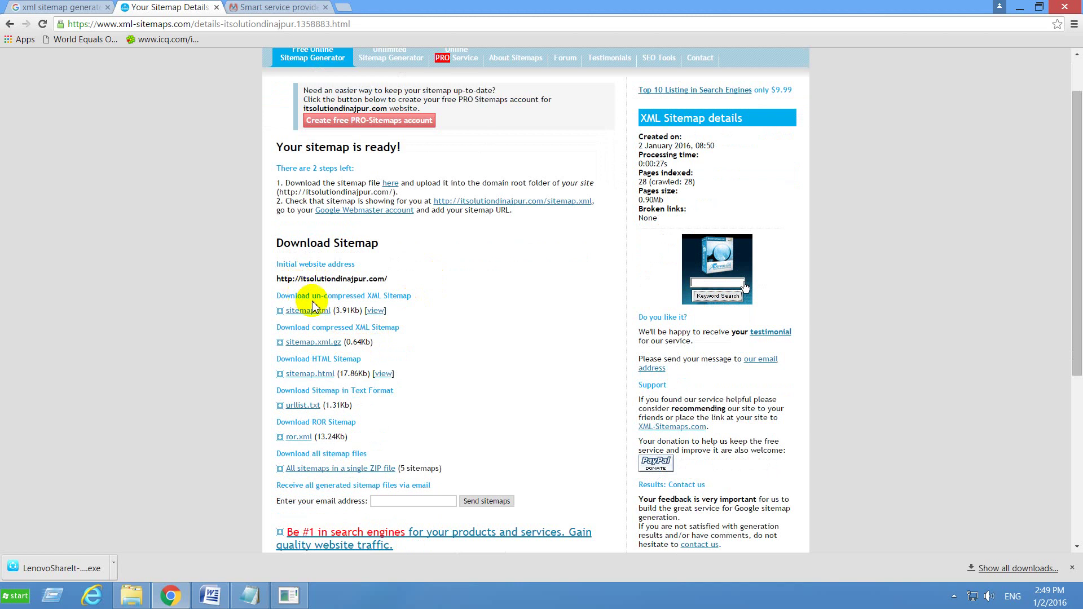
Download the un-compressed XML sitemap file, sitemap.xml, from the sitemap details page
scroll(310, 315, "down", 2)
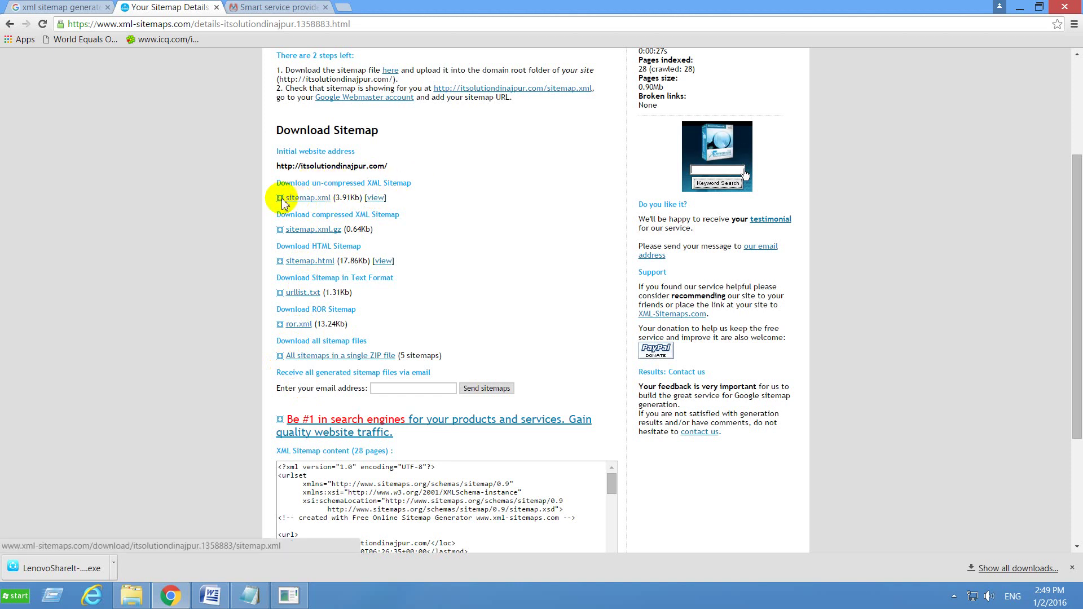
left_click(305, 199)
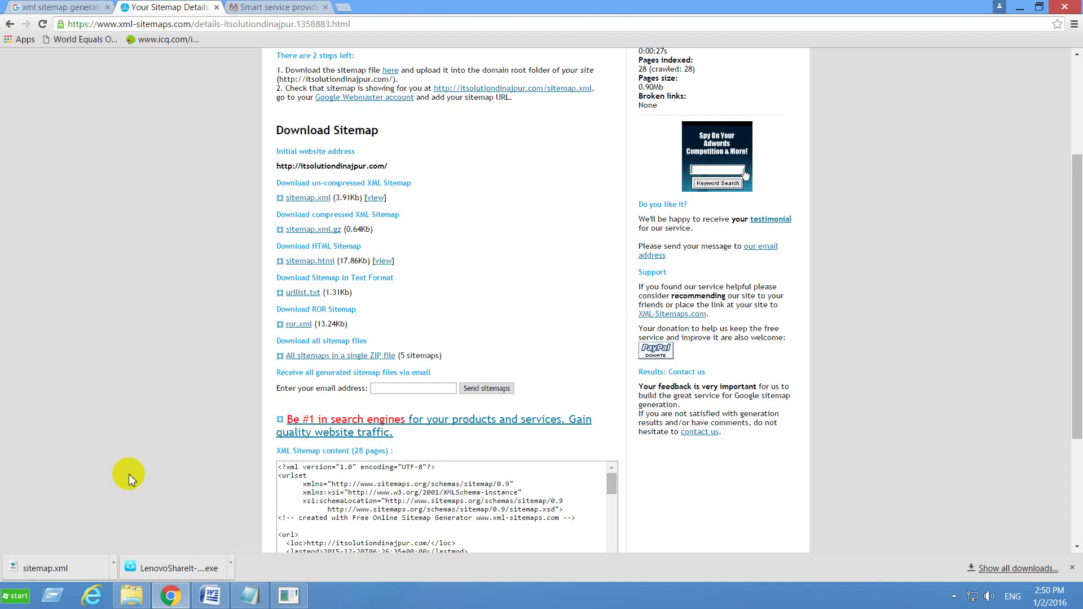
Look over the sitemap details page, from the remaining steps and download options to the generated XML sitemap content
scroll(128, 478, "down", 3)
scroll(130, 480, "up", 6)
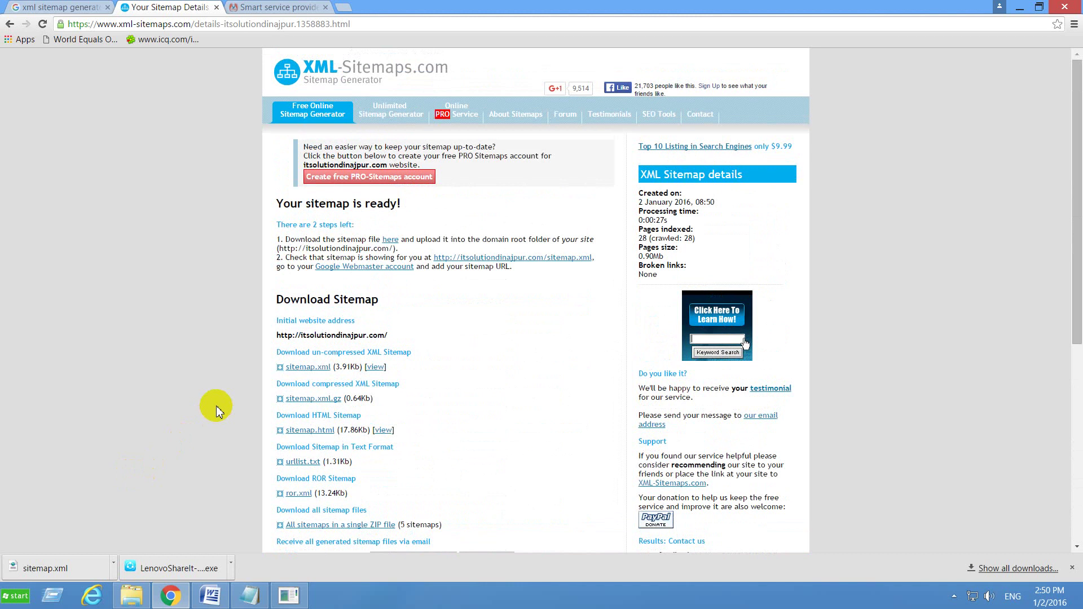
scroll(218, 406, "down", 6)
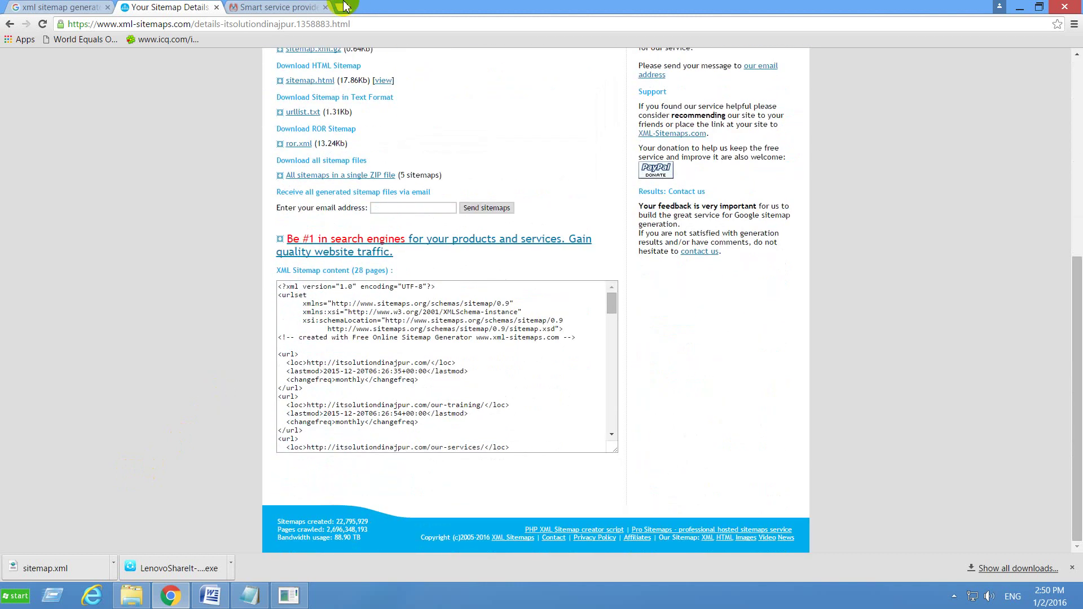
left_click(248, 8)
left_click(191, 7)
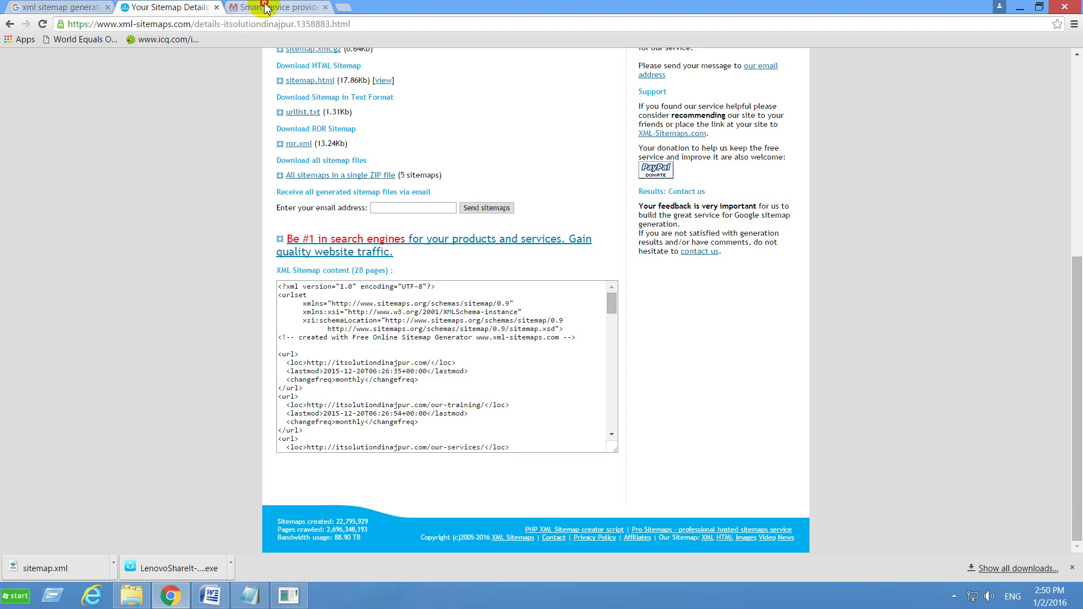
left_click(246, 7)
left_click(187, 6)
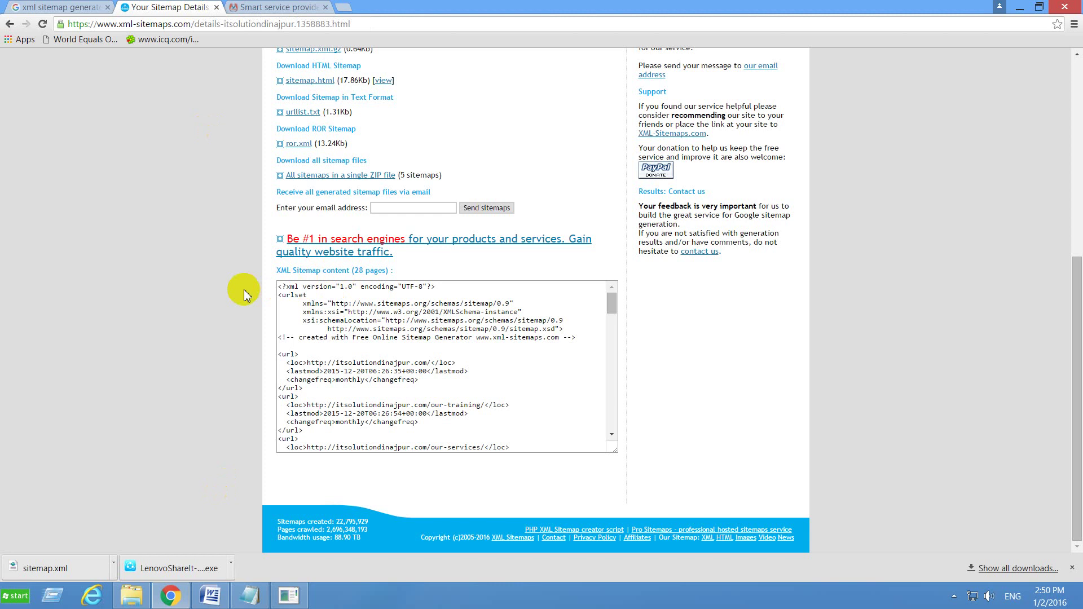
scroll(225, 225, "up", 6)
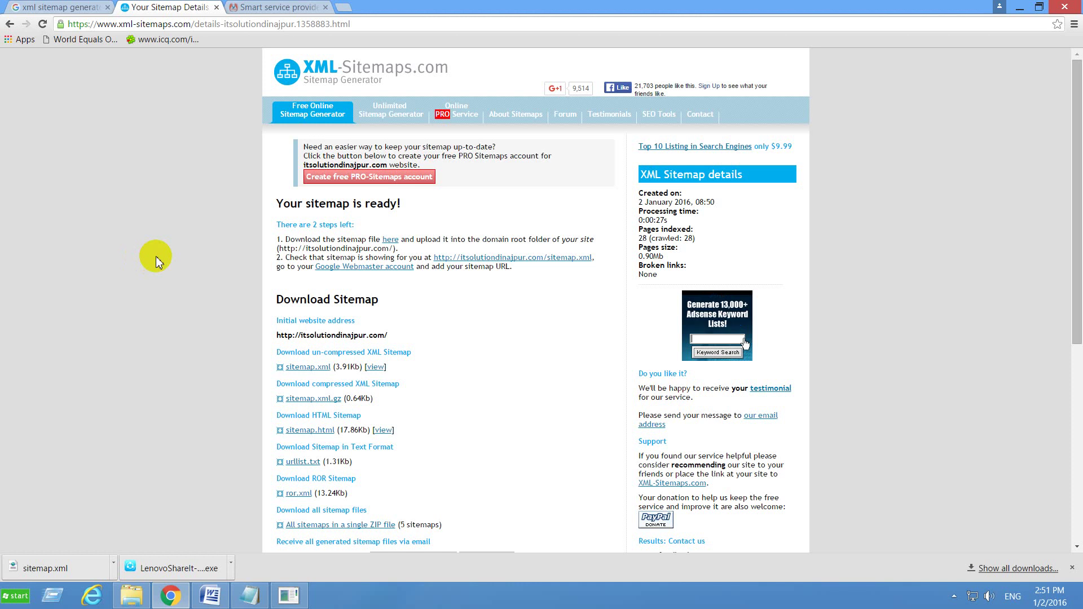
scroll(162, 229, "down", 6)
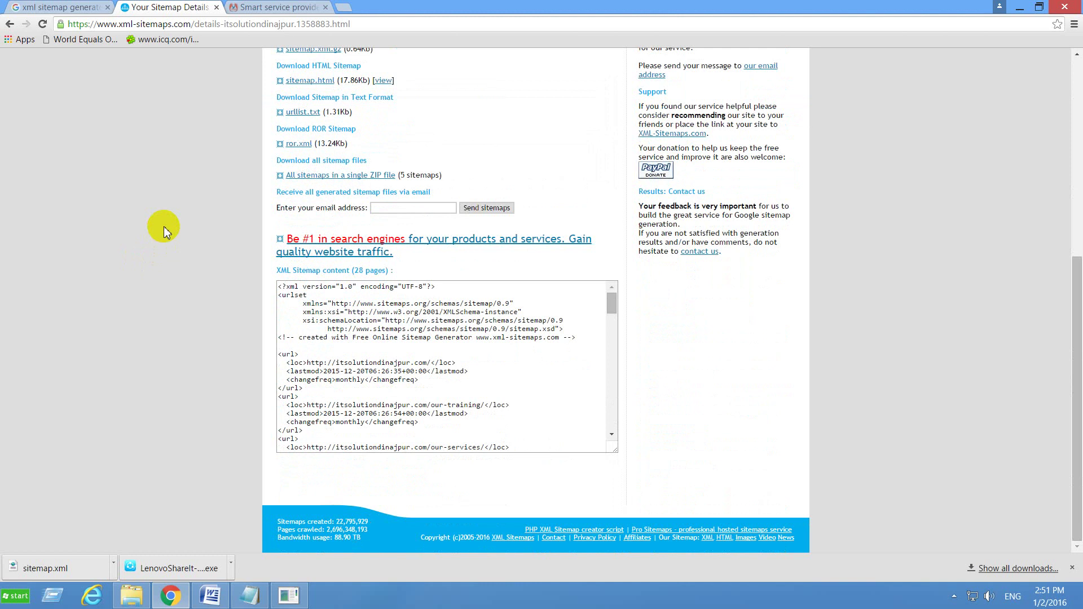
Switch to the SEO class (8) document in Word and add the topic line ">what is site maps, why & when we need sitemap"
left_click(210, 596)
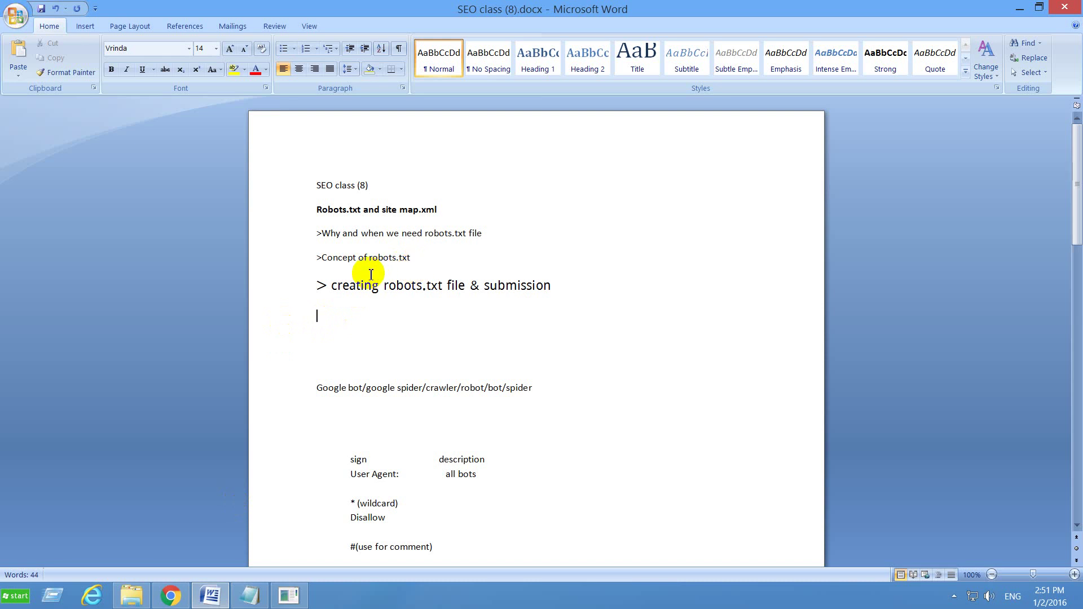
left_click(330, 306)
key("Return")
type(">")
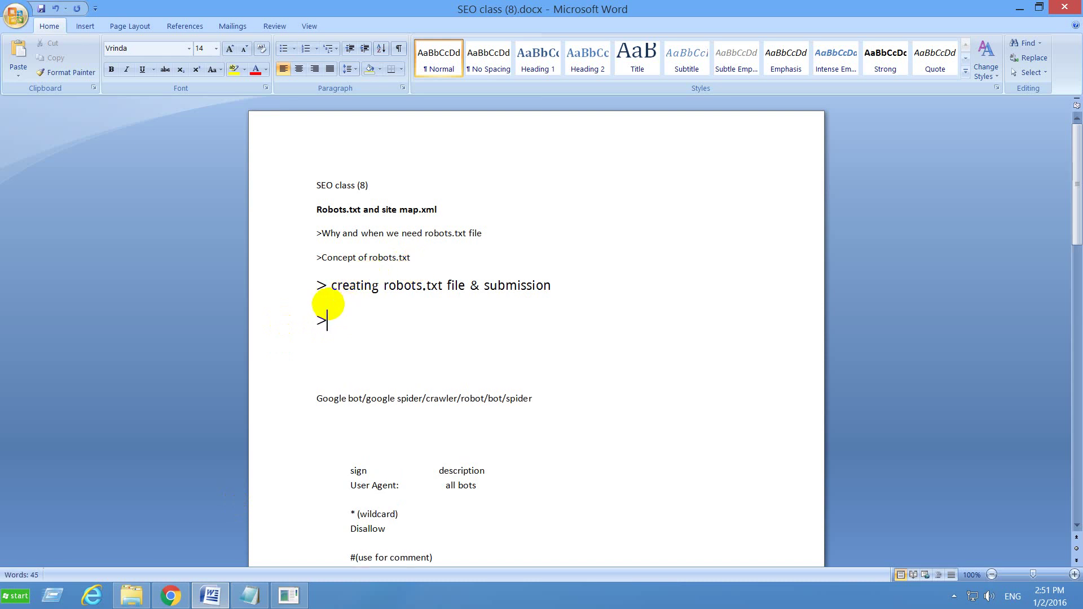
type("what is site ")
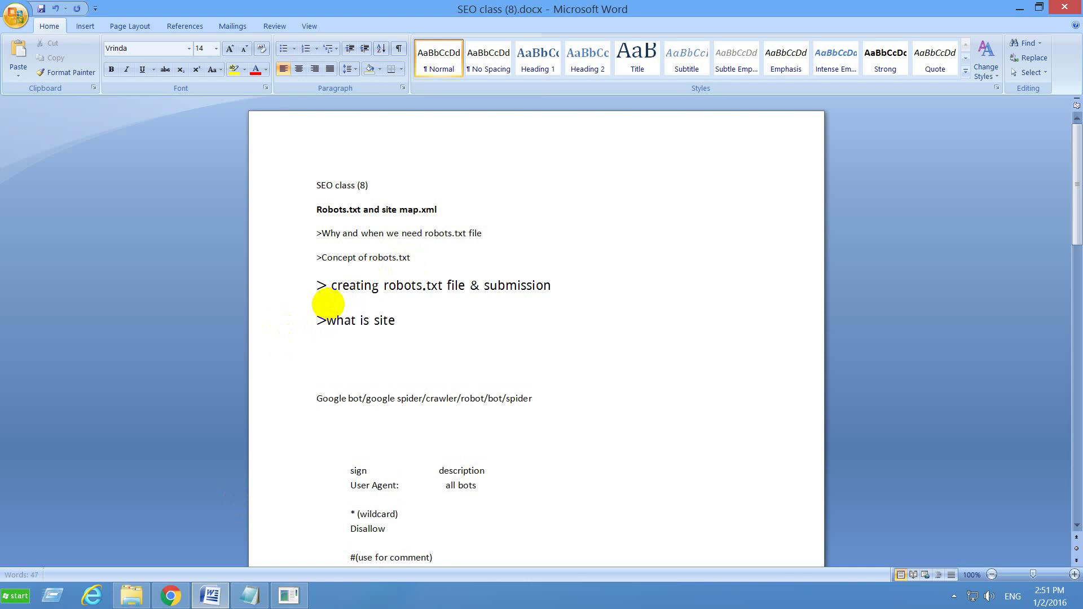
type("maps, why")
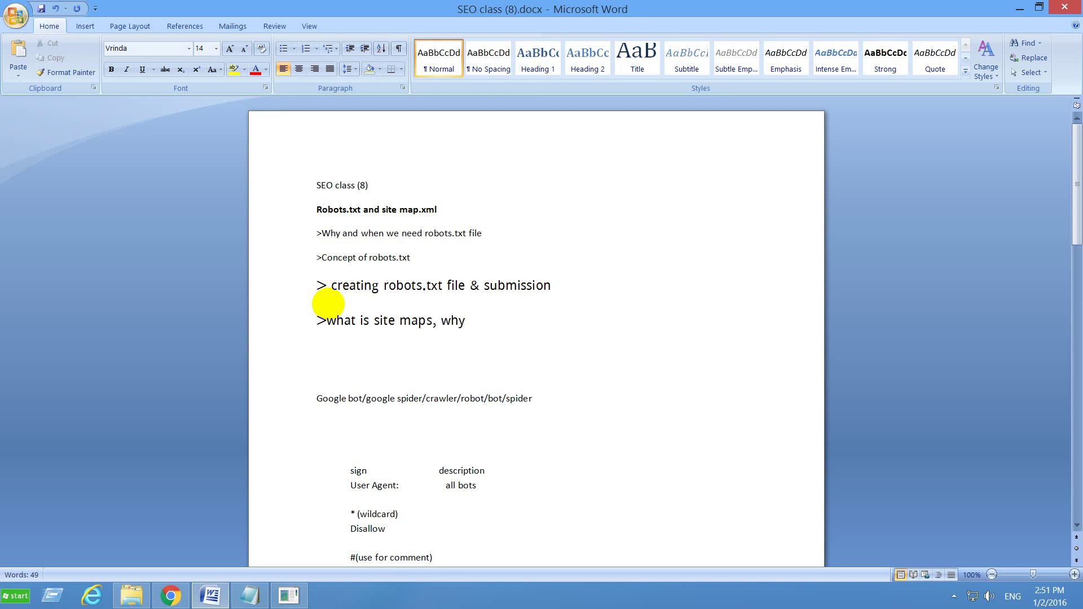
type(" & when we need site")
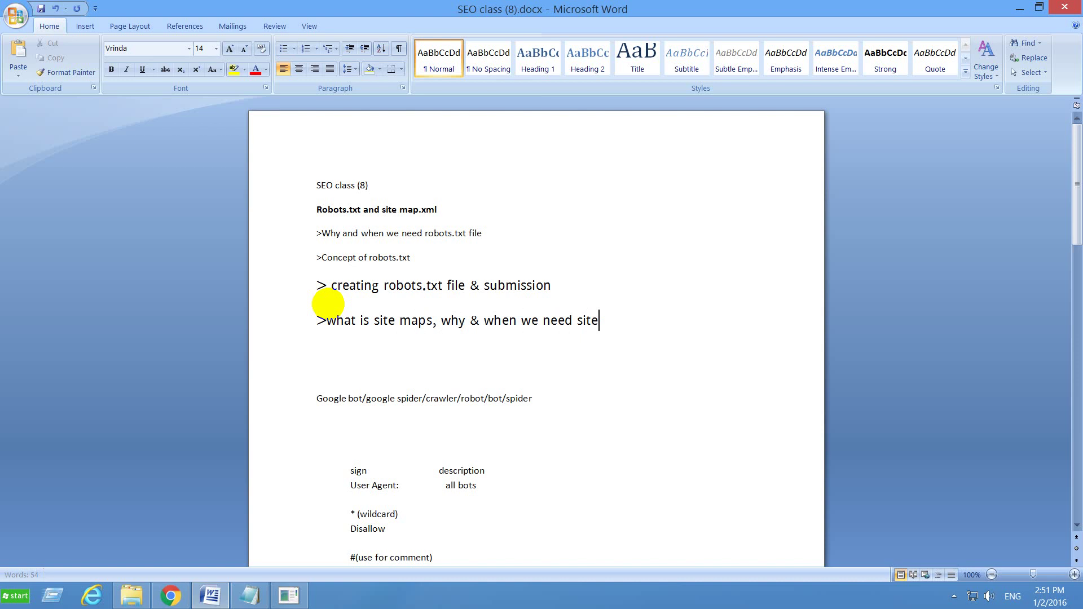
type("map")
key("Return")
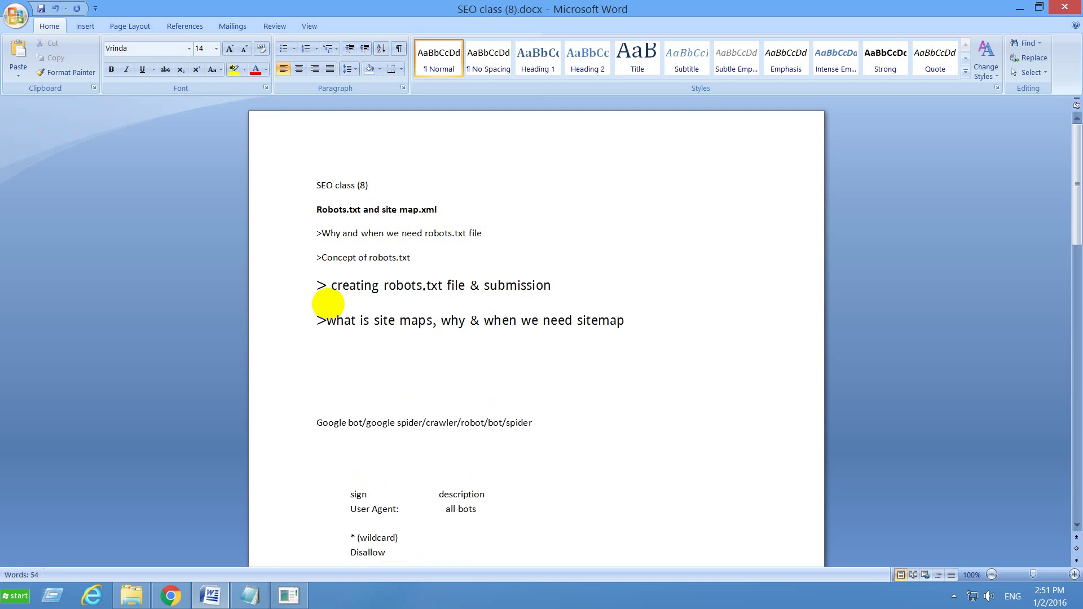
Add the topic line ">xml & html sitemaps, sitemap for visitor" below the site maps topic
type(">")
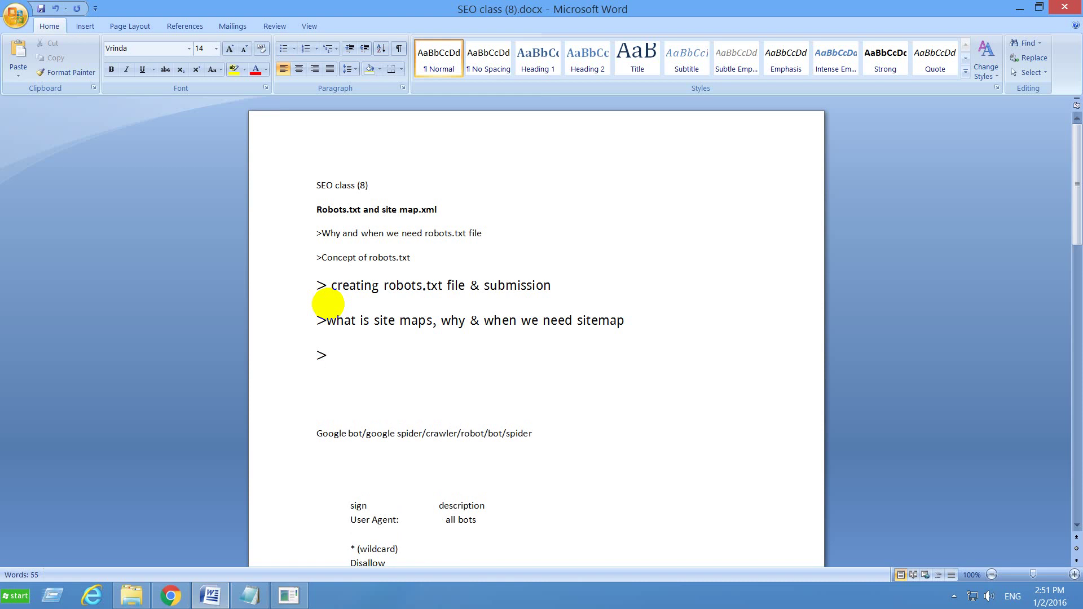
type("xml & html si")
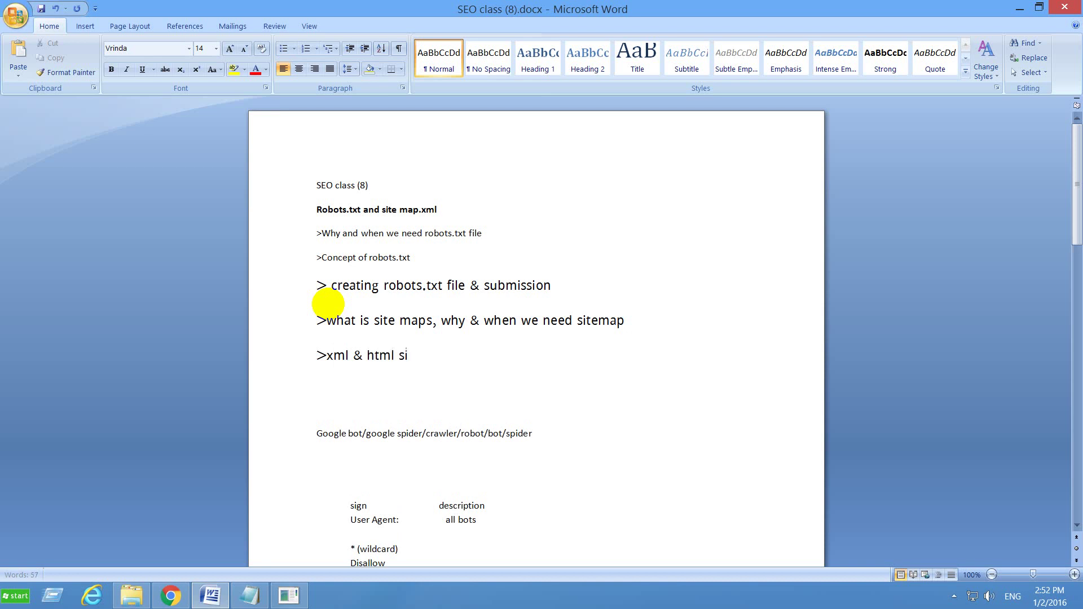
type("temap")
type("s, ")
type("site")
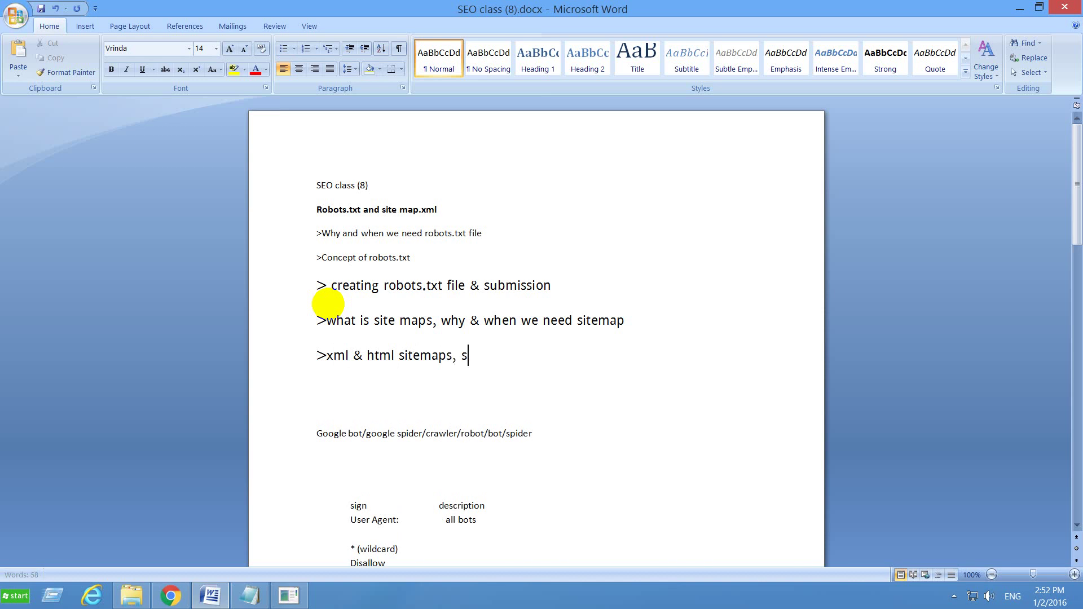
type("map for visit")
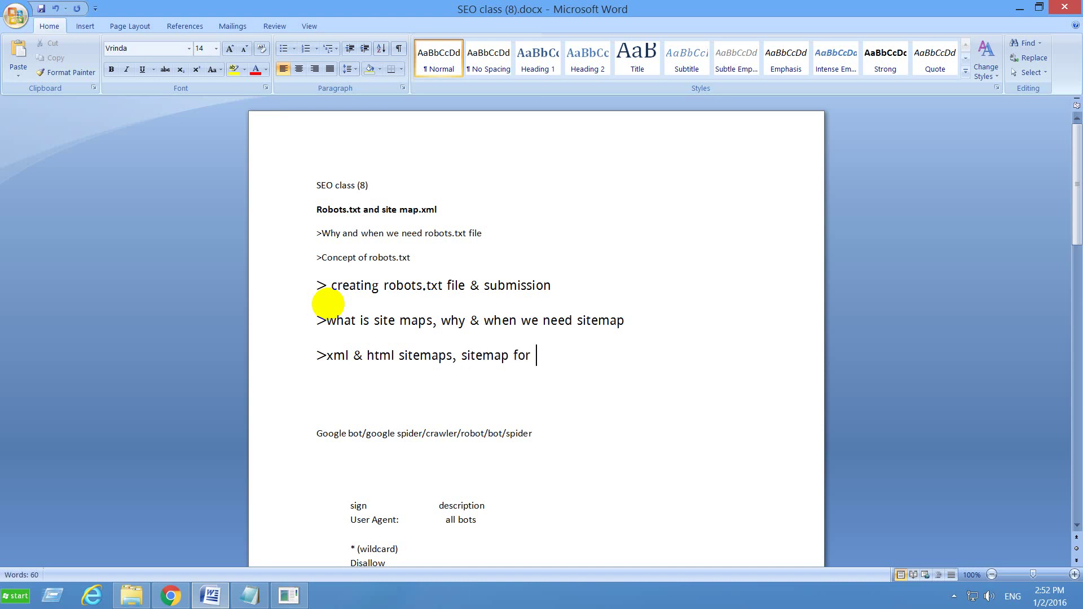
type("or")
key("Return")
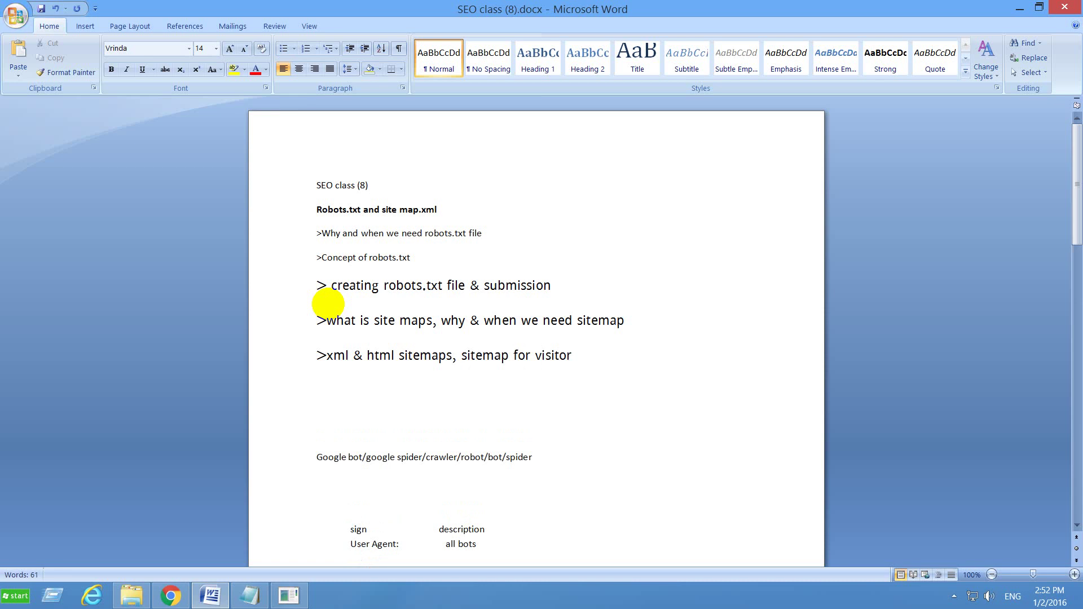
Add the topic line "> create and submit xml site map & submit to search engine" at the end of the topic list
type("> ")
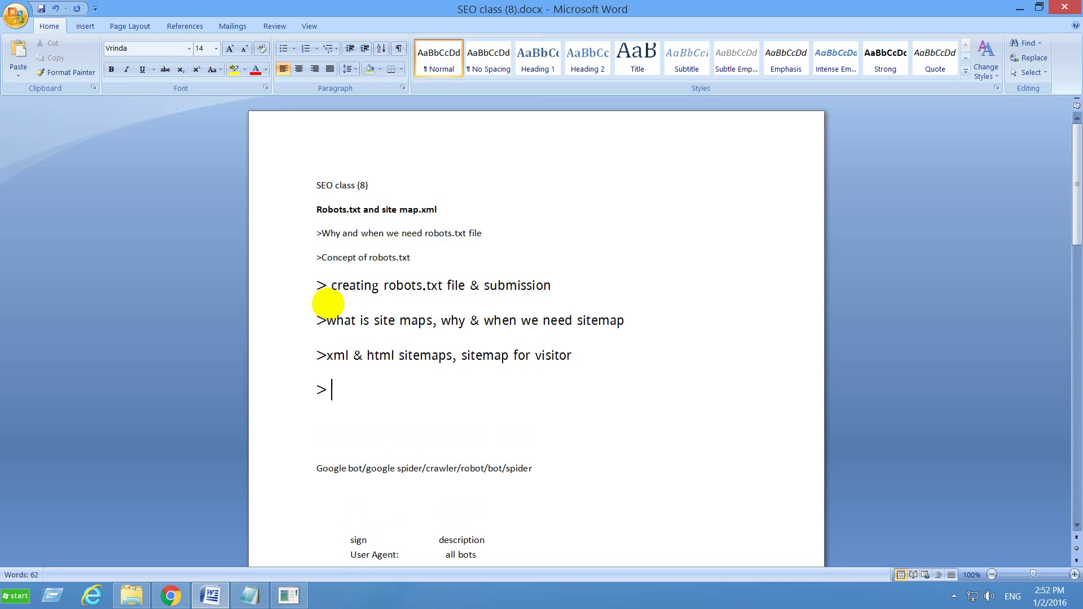
type("create and s")
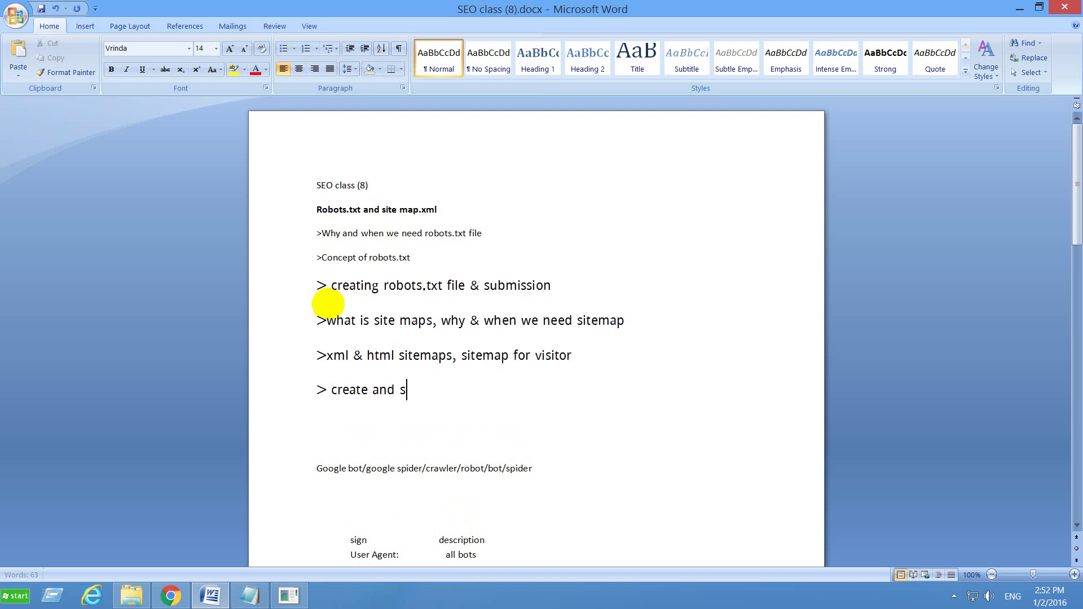
type("ubmit x")
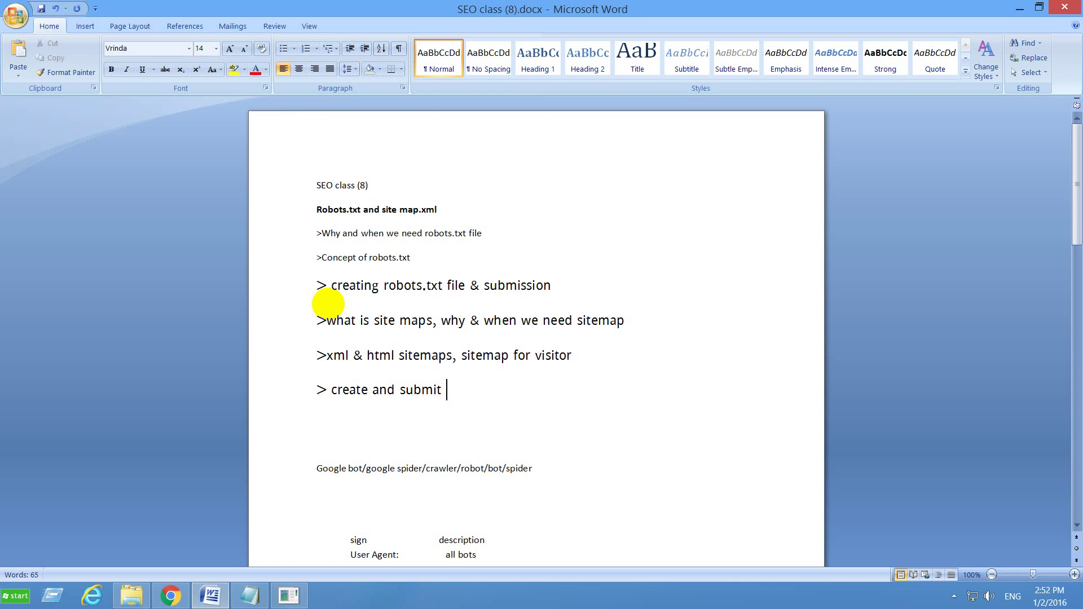
type("ml site map ")
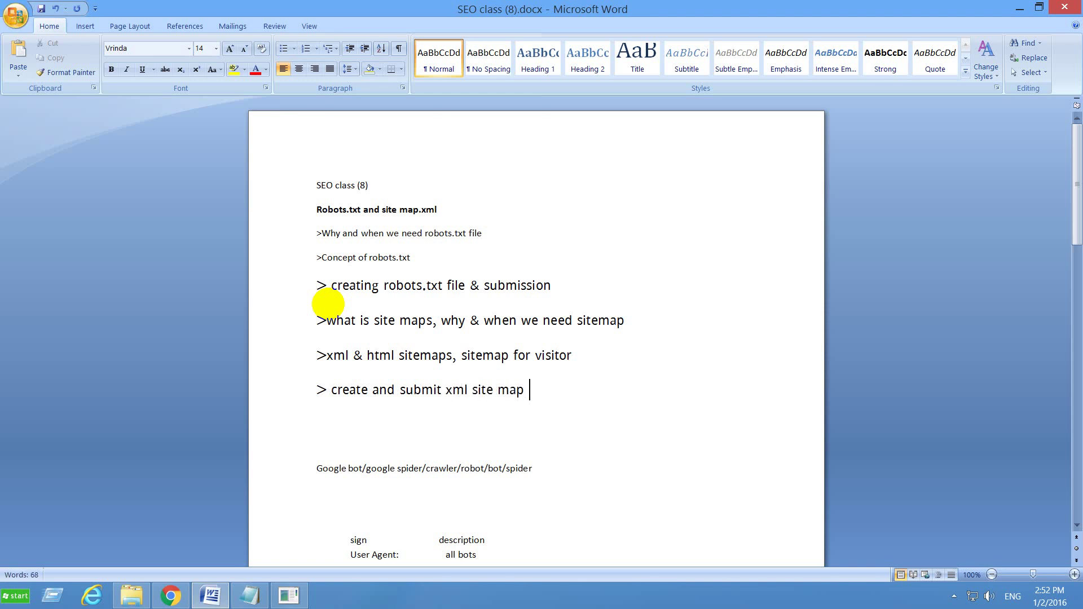
type("& submi")
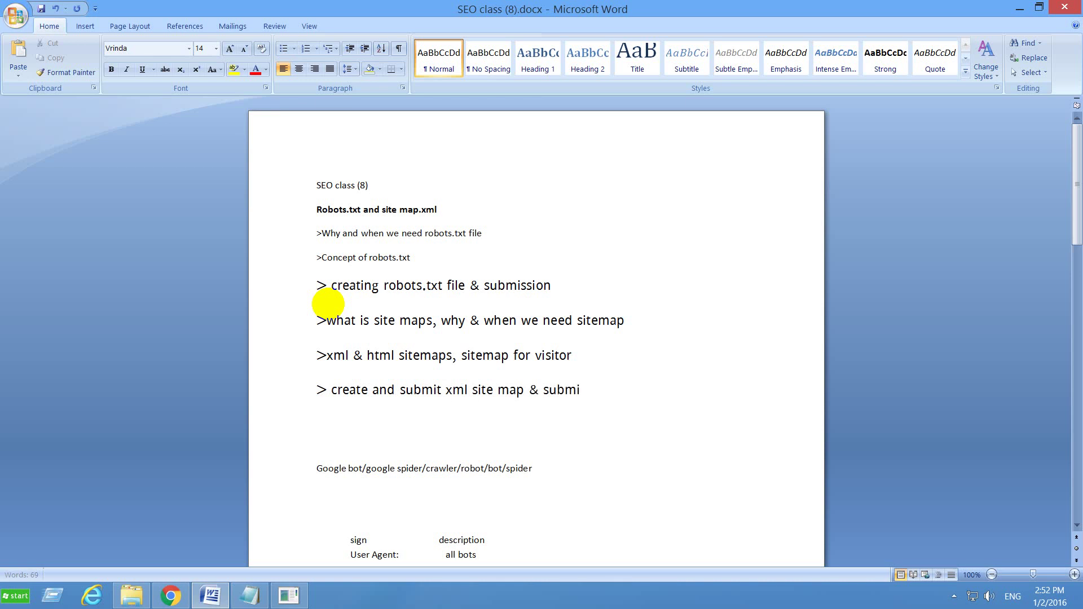
type("t to search engine")
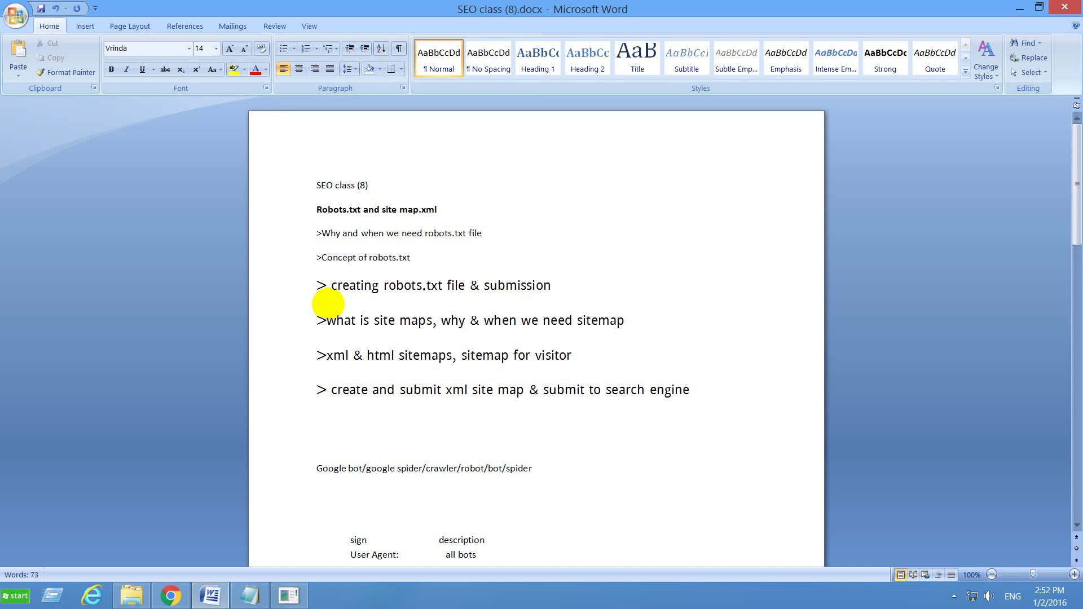
key("Return")
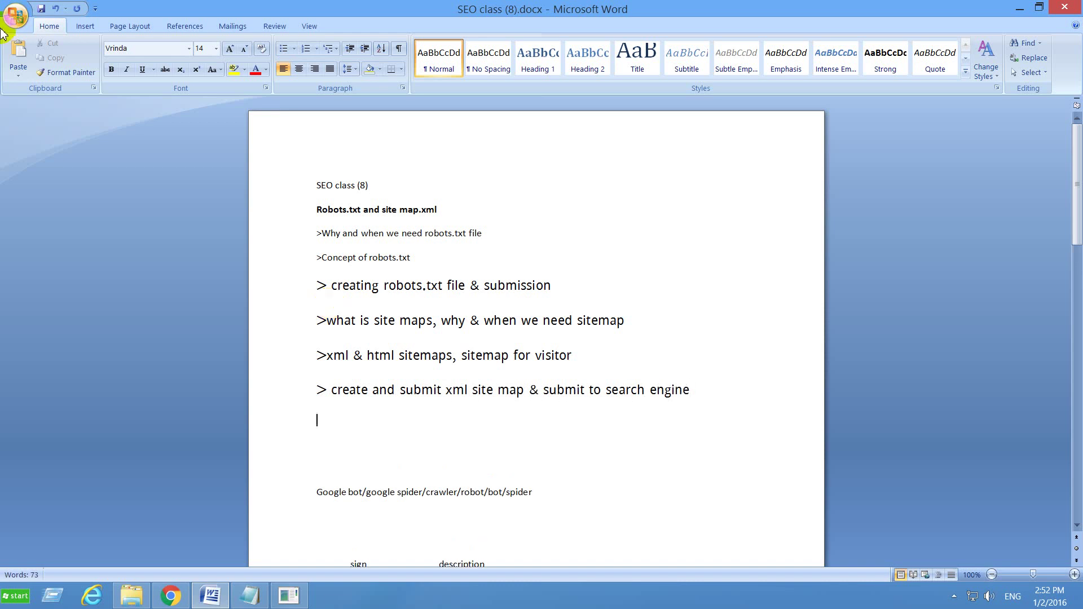
Enlarge the first two topic lines, on needing robots.txt and its concept, to 14 pt and make them bold
left_click_drag(423, 261, 314, 228)
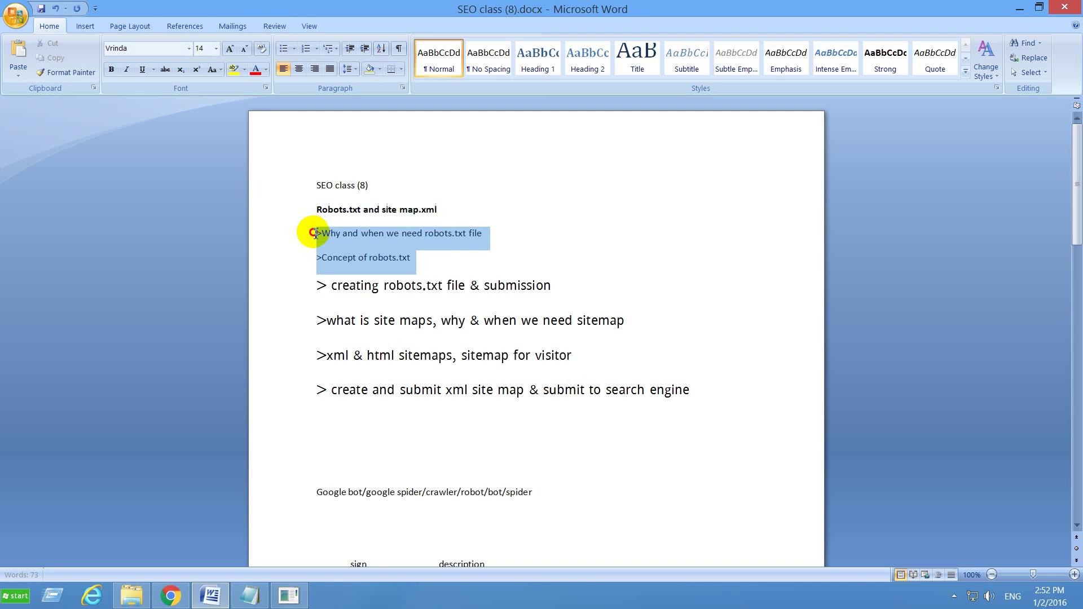
left_click(229, 50)
left_click(228, 50)
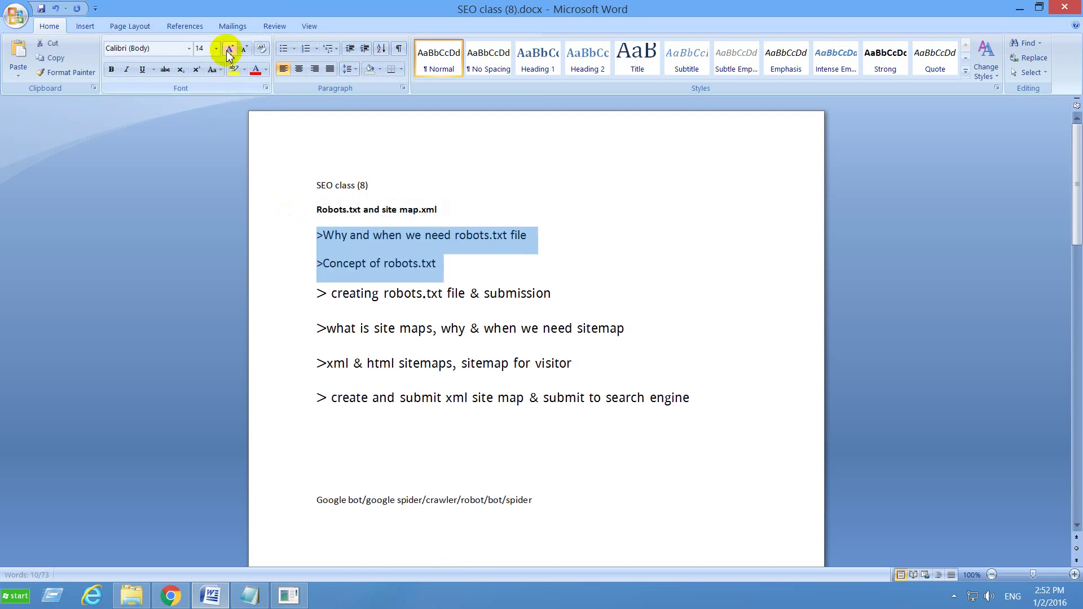
left_click(114, 70)
left_click(379, 363)
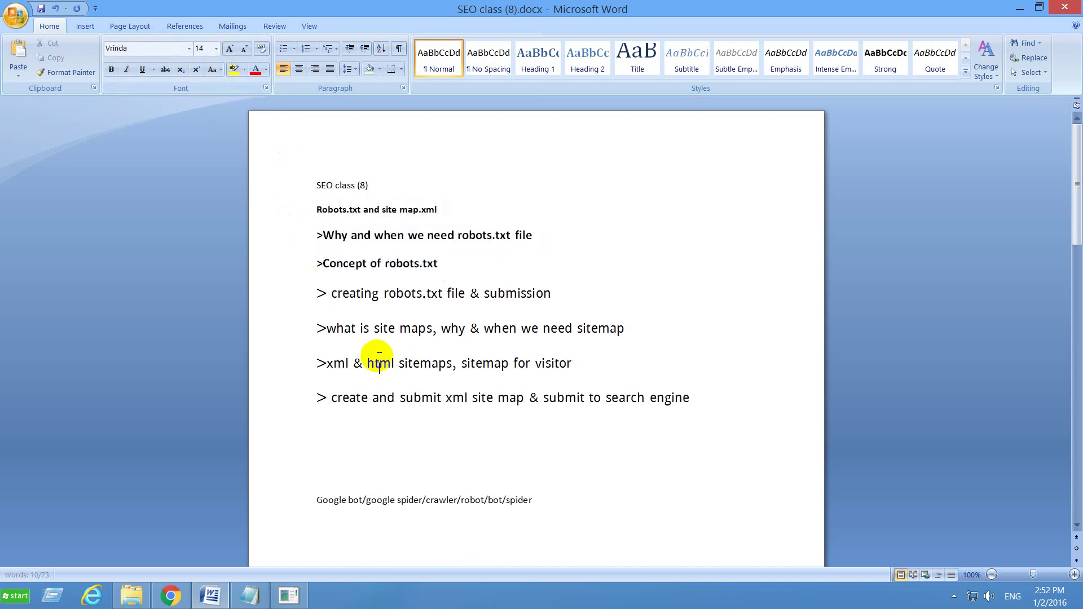
Increase the font size of the "Robots.txt and site map.xml" heading to 24 pt
left_click_drag(443, 210, 305, 207)
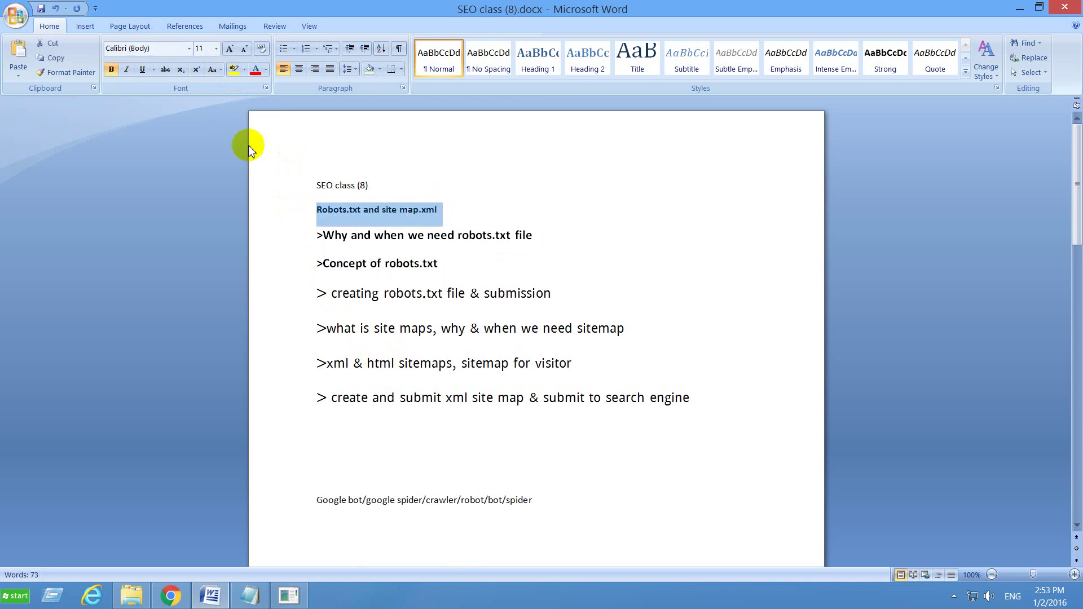
left_click(230, 49)
left_click(230, 50)
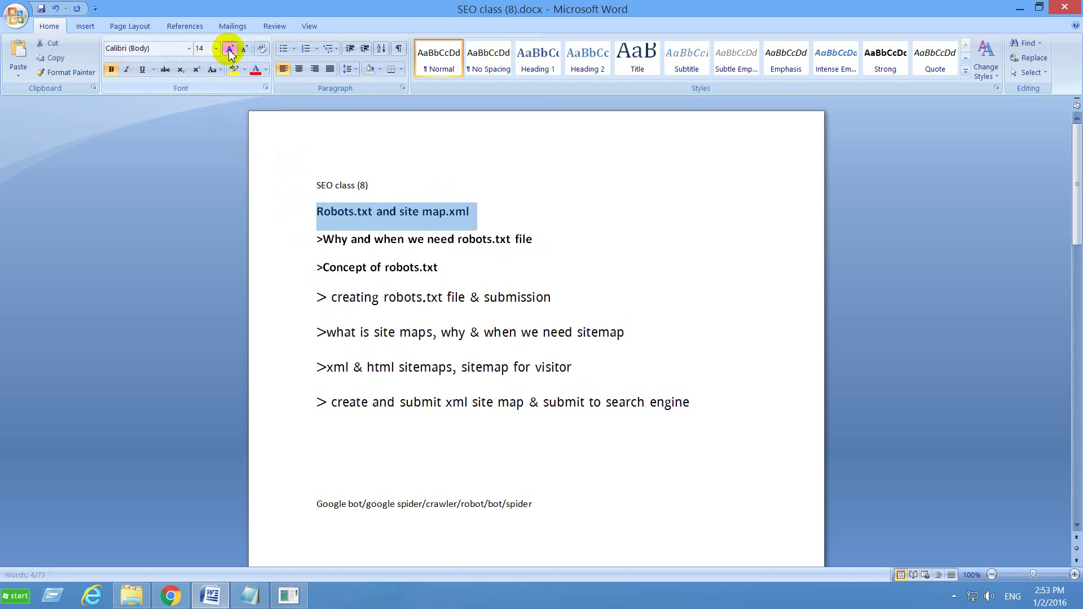
left_click(230, 50)
left_click(229, 50)
left_click(229, 50)
left_click(230, 49)
left_click(230, 49)
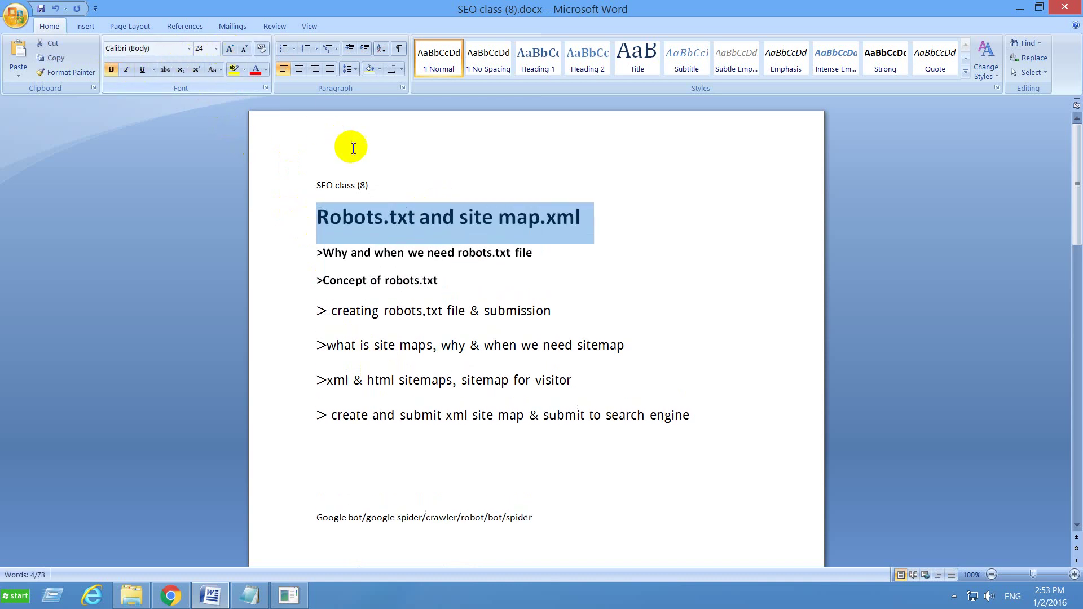
Increase the "SEO class (8)" title to 28 pt and make it bold
left_click_drag(376, 185, 302, 181)
left_click(231, 49)
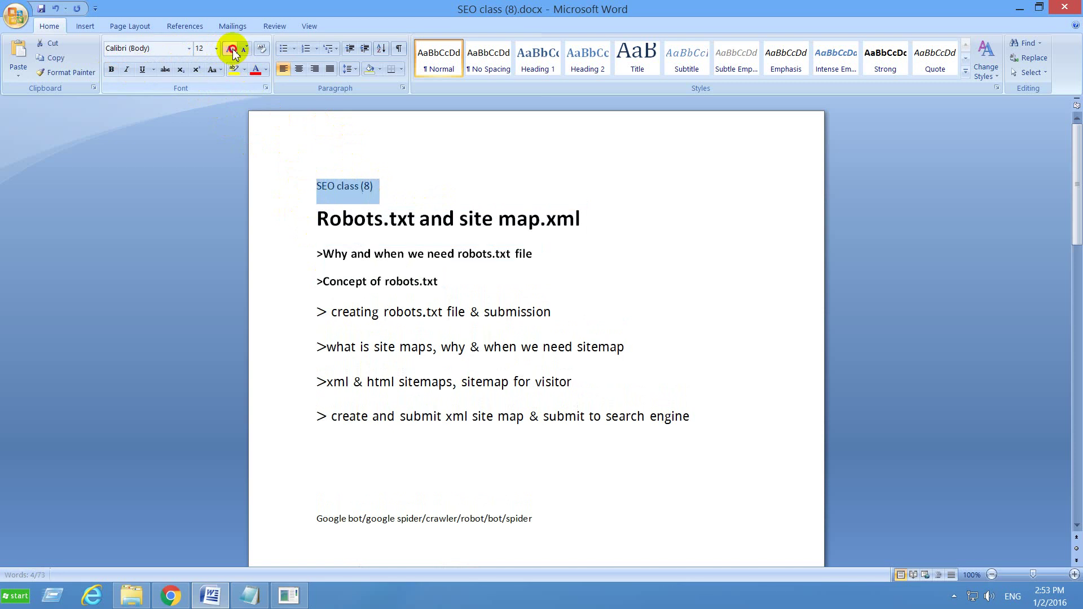
left_click(231, 49)
left_click(231, 50)
left_click(230, 49)
left_click(231, 50)
left_click(231, 50)
left_click(230, 50)
left_click(231, 50)
left_click(231, 49)
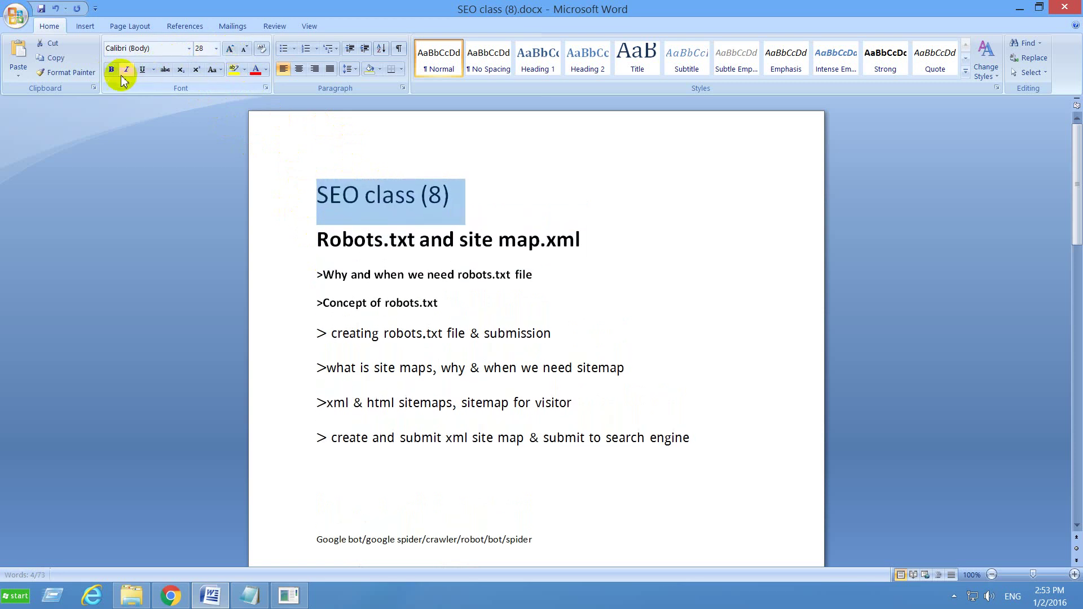
left_click(111, 69)
left_click(500, 200)
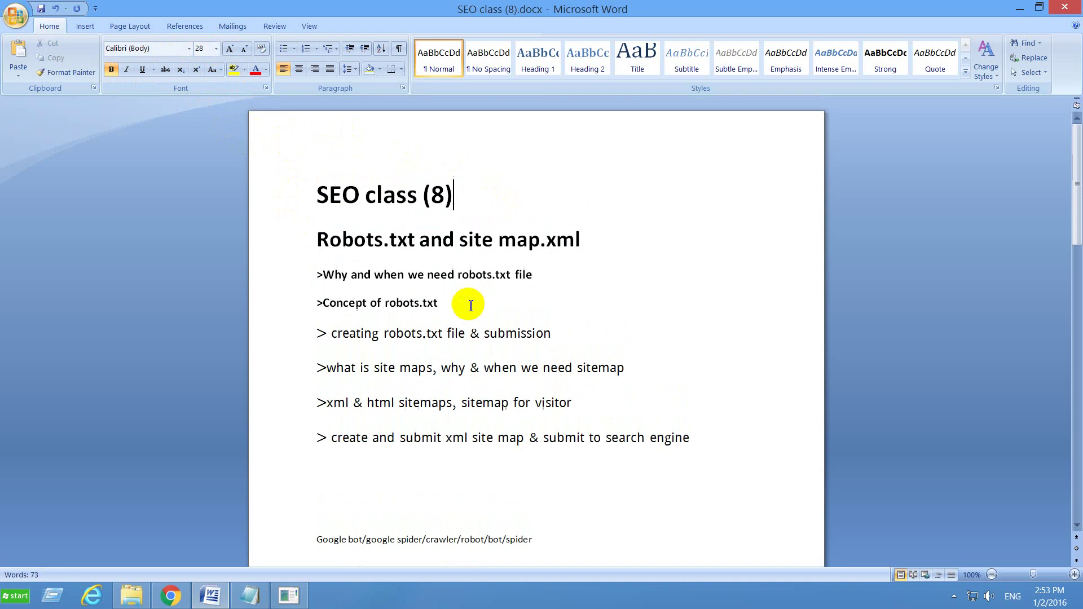
left_click(459, 493)
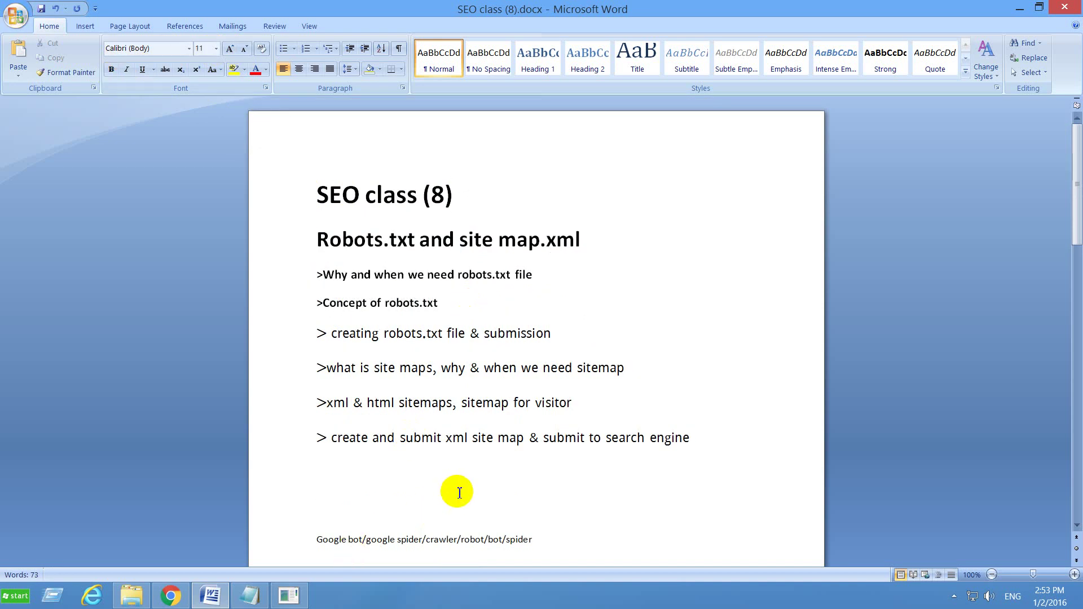